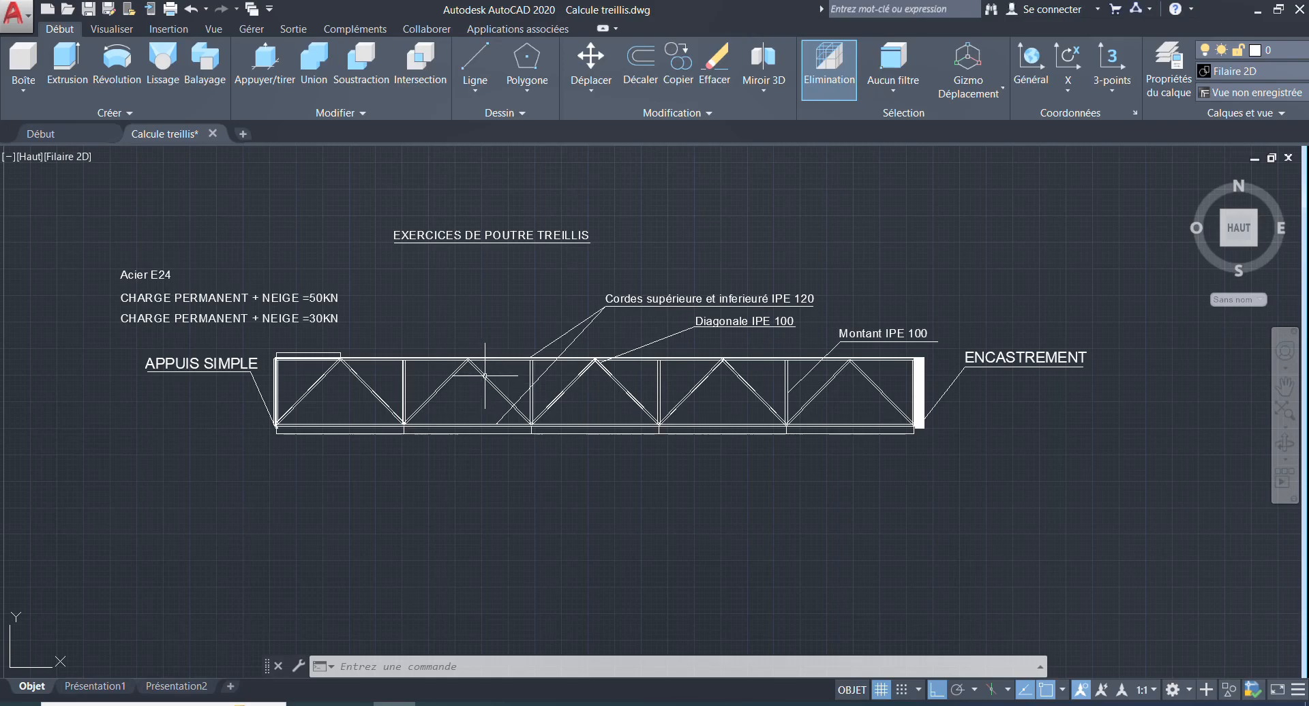
middle_drag(566, 420, 580, 396)
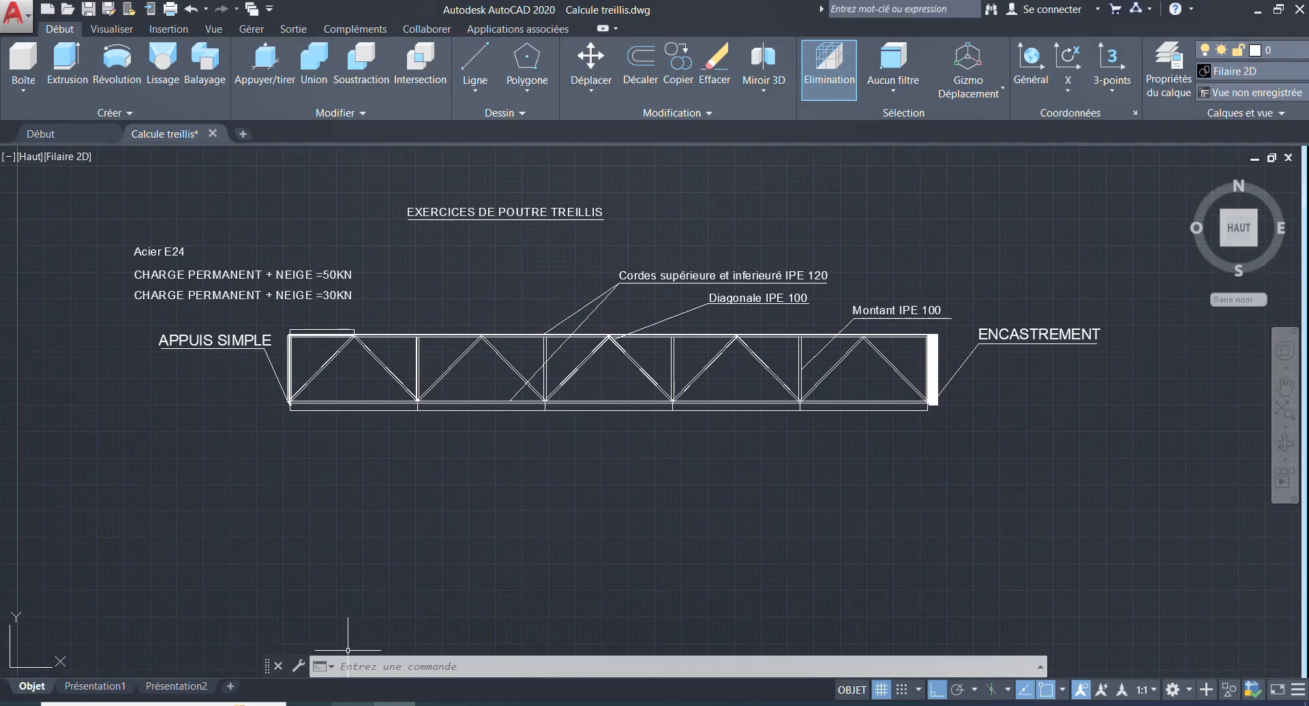
click(351, 651)
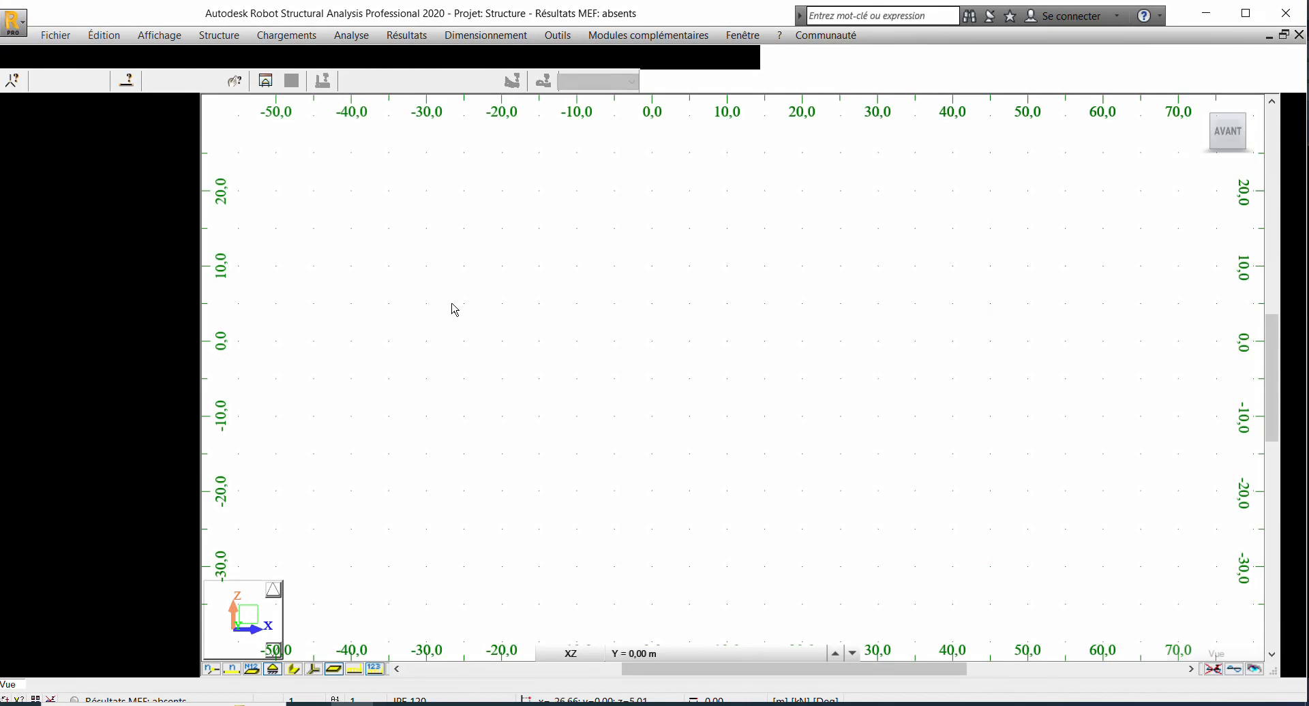
scroll(458, 293, down, 3)
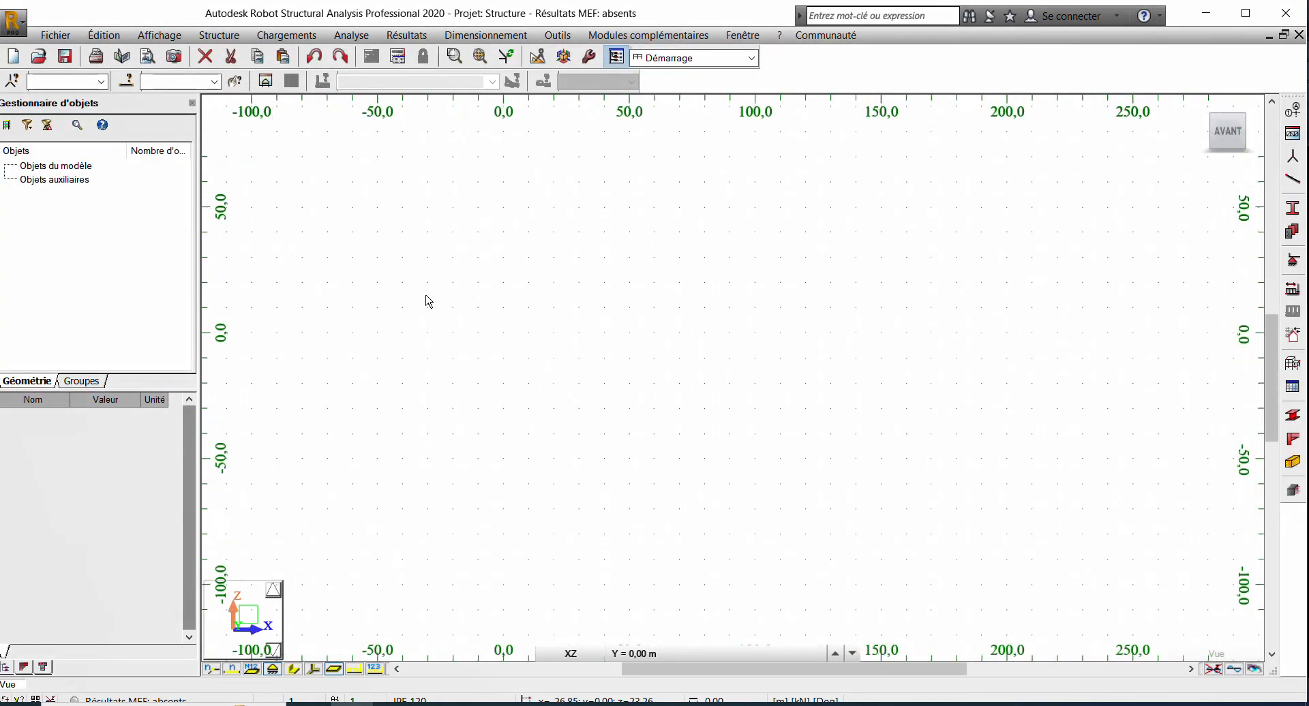
click(394, 704)
Step: Examine the truss layout in the AutoCAD drawing, including the simple support and the panel dimension lines below the lower chord
scroll(579, 269, up, 4)
middle_drag(569, 314, 595, 259)
scroll(595, 259, down, 6)
scroll(418, 354, up, 8)
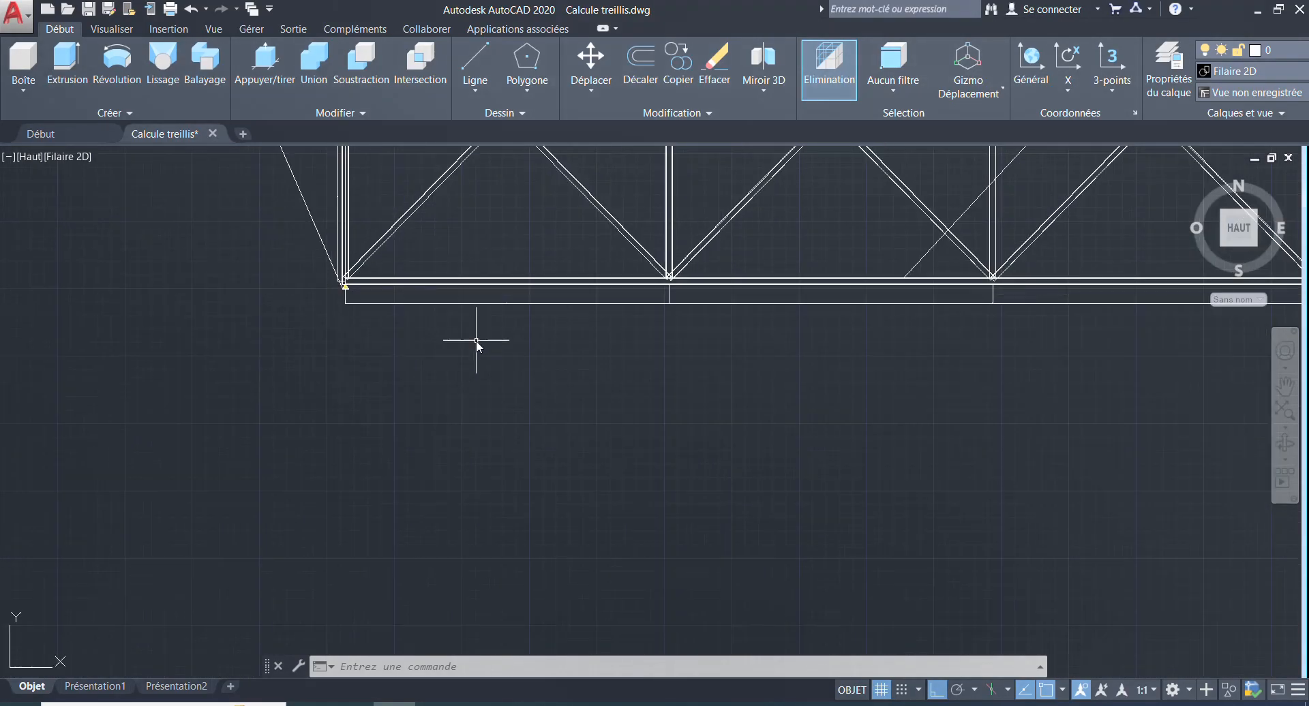
scroll(497, 300, up, 3)
scroll(241, 443, up, 5)
scroll(293, 352, down, 2)
scroll(305, 343, down, 6)
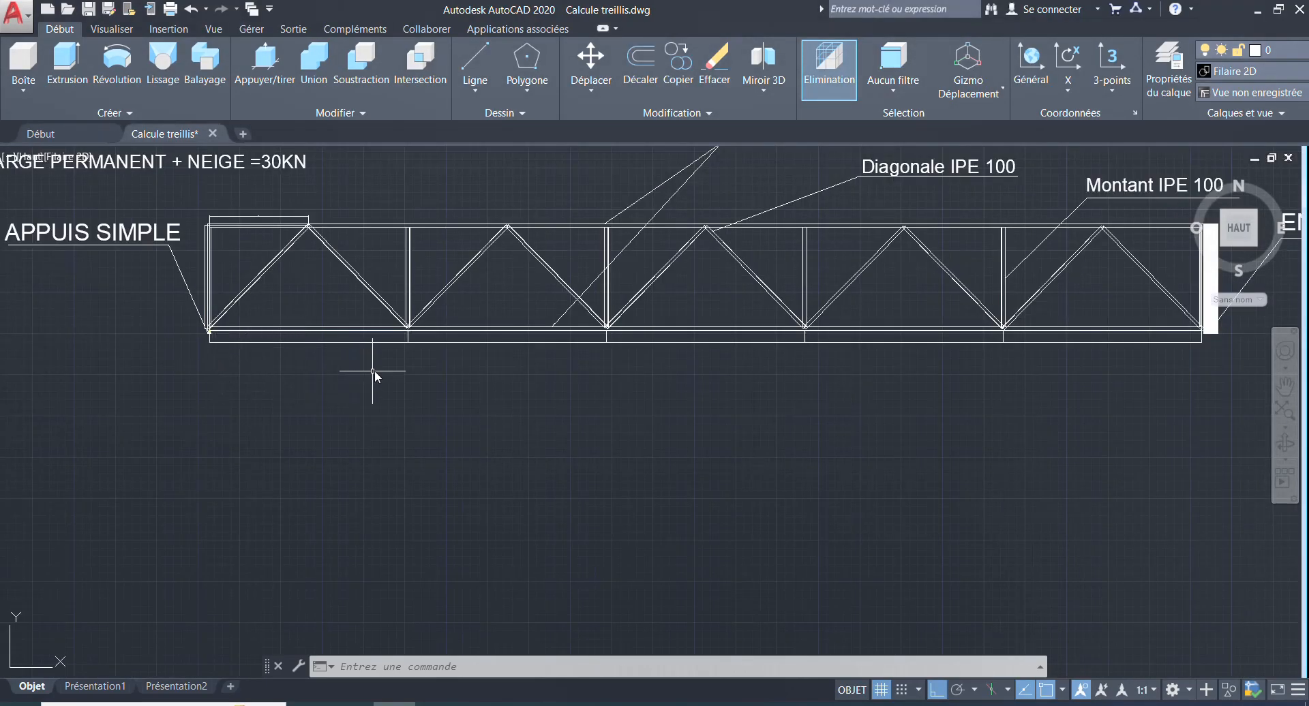
scroll(436, 351, down, 2)
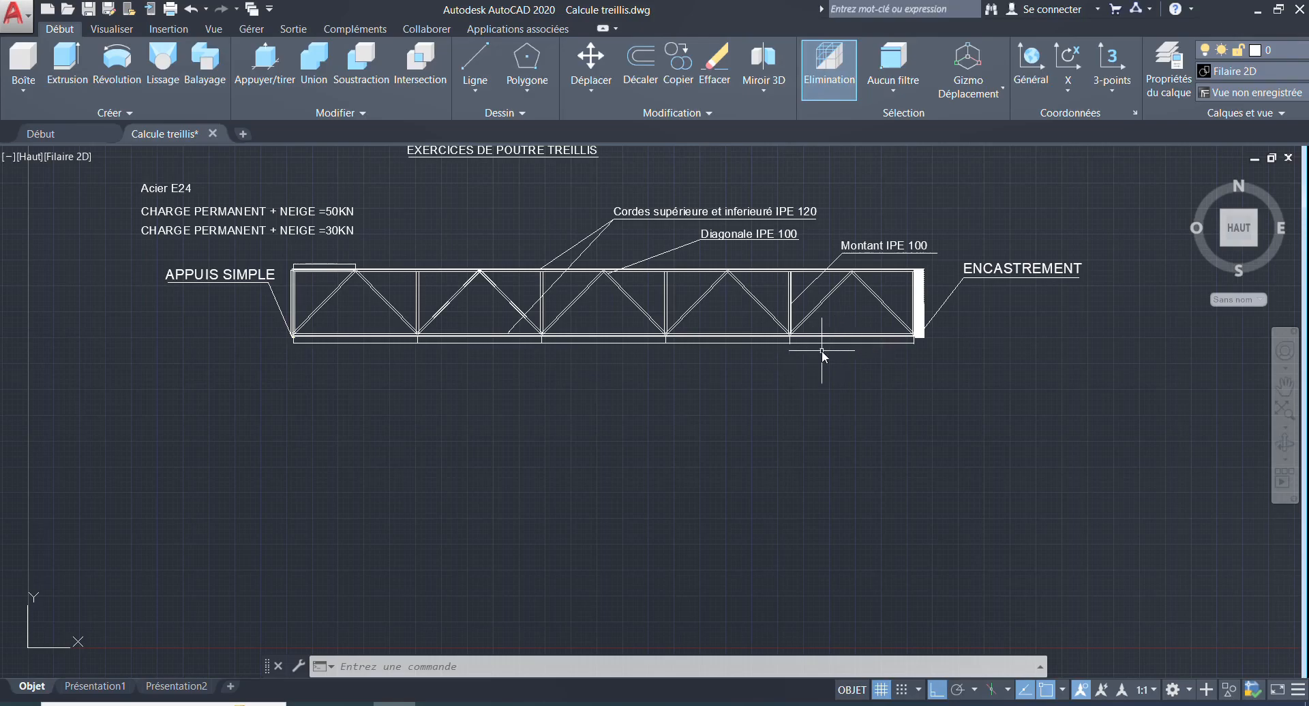
Step: Examine the half-panel dimension line above the upper chord and the steel grade and load notes of the truss exercise
scroll(331, 267, up, 8)
scroll(314, 249, up, 6)
scroll(240, 247, down, 2)
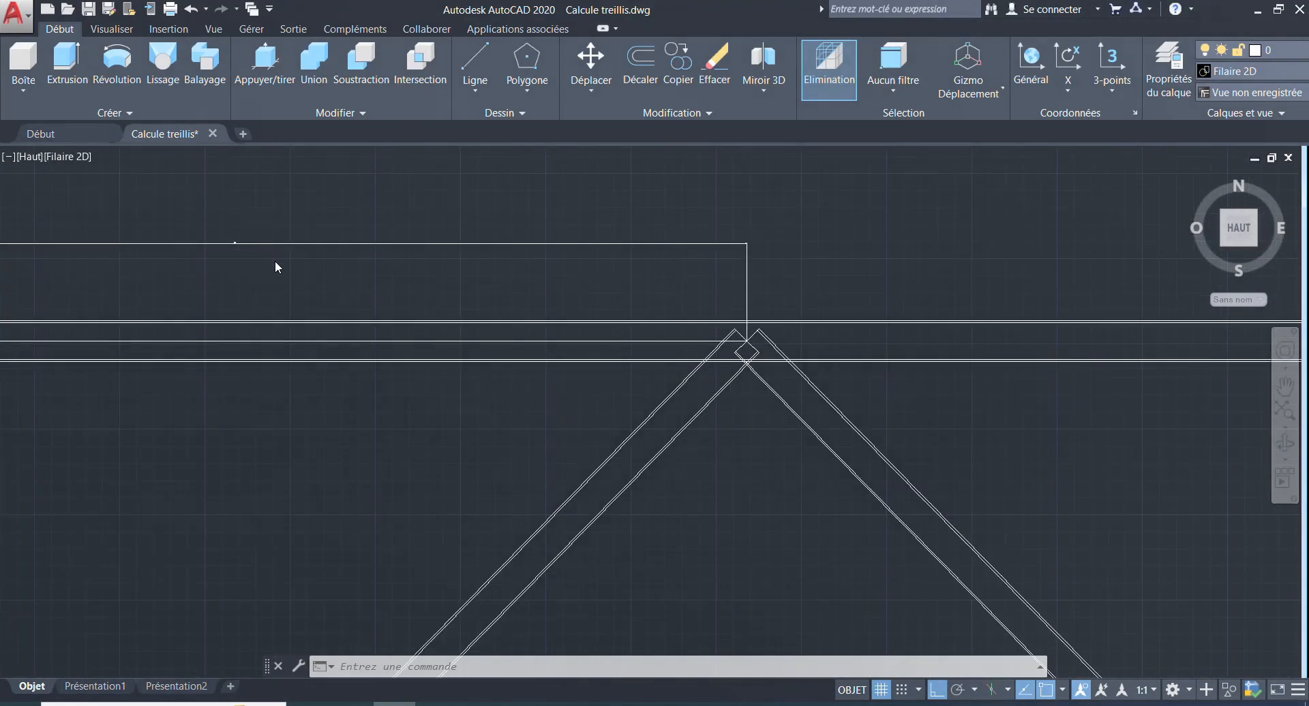
scroll(269, 255, down, 8)
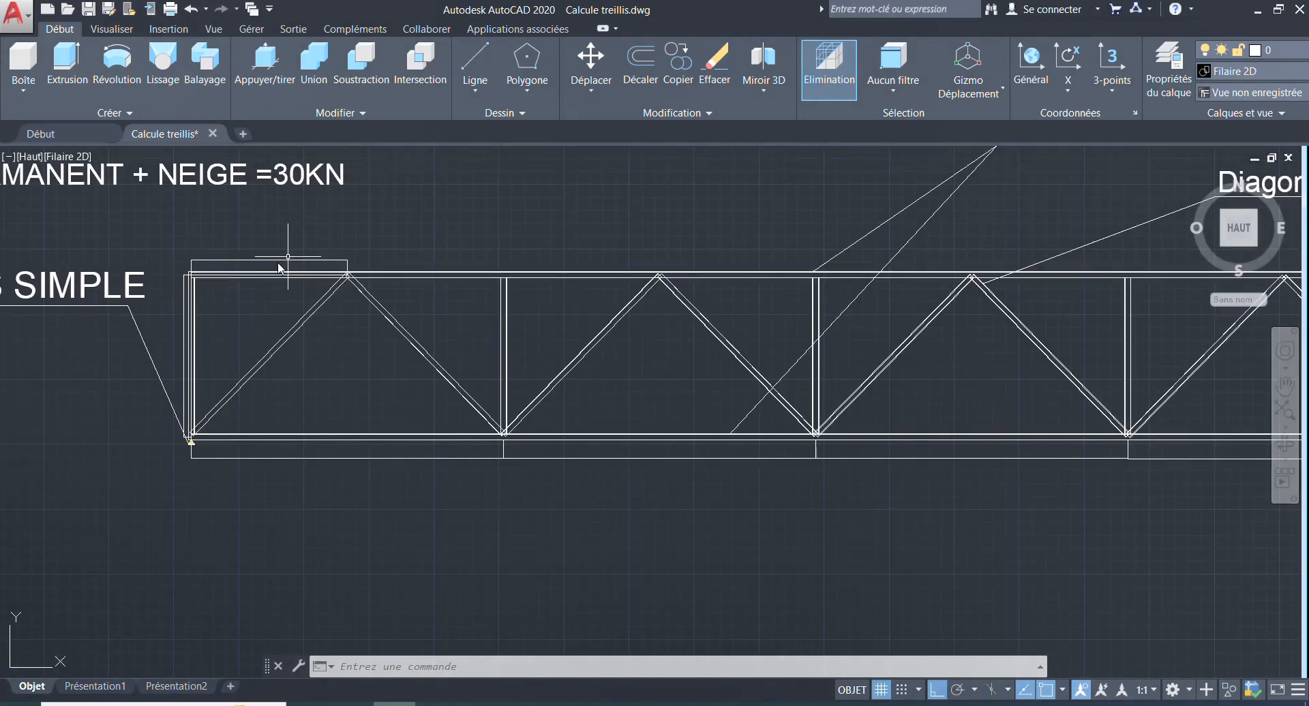
scroll(291, 262, up, 3)
scroll(246, 246, down, 7)
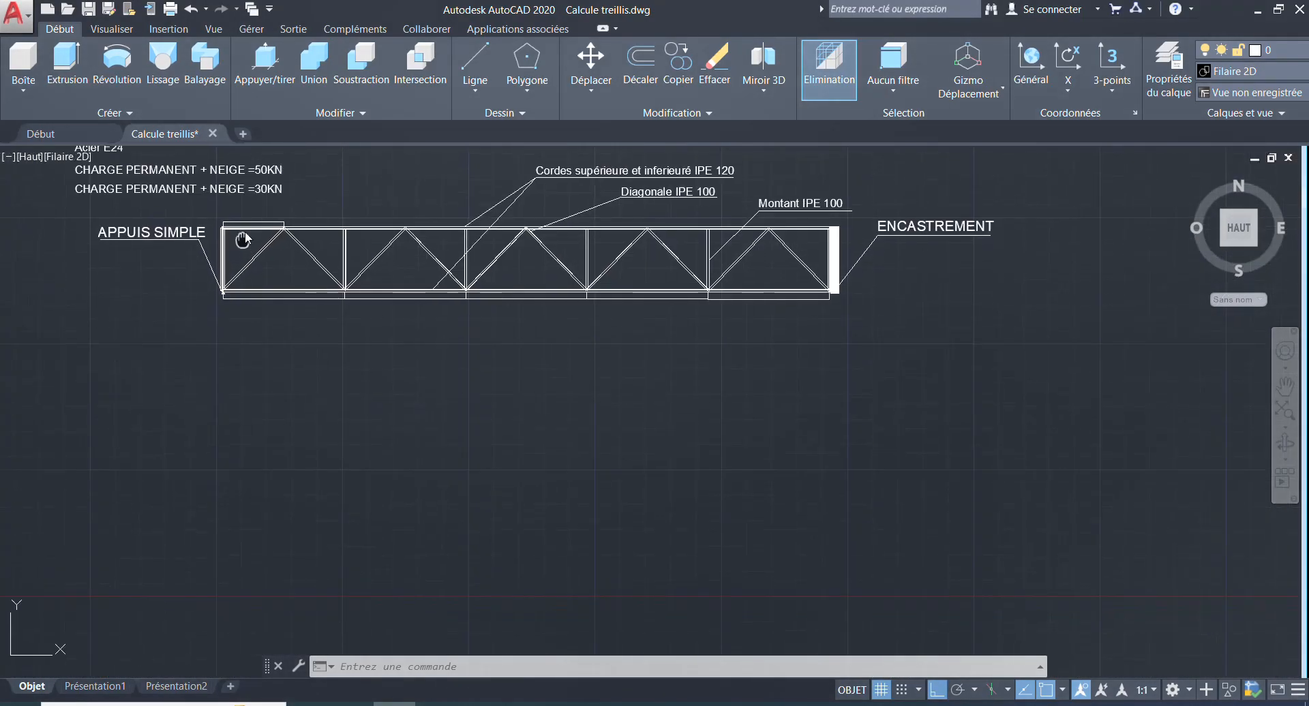
scroll(244, 244, down, 4)
scroll(226, 218, up, 10)
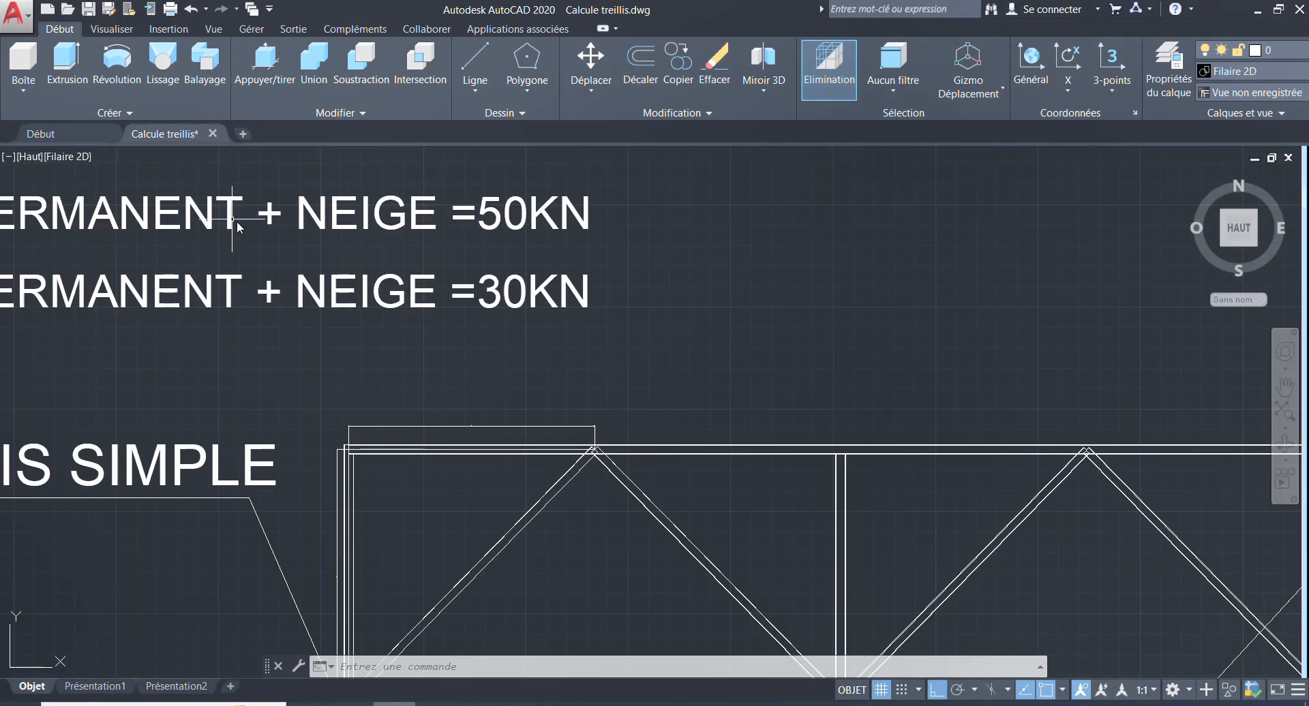
scroll(225, 214, down, 4)
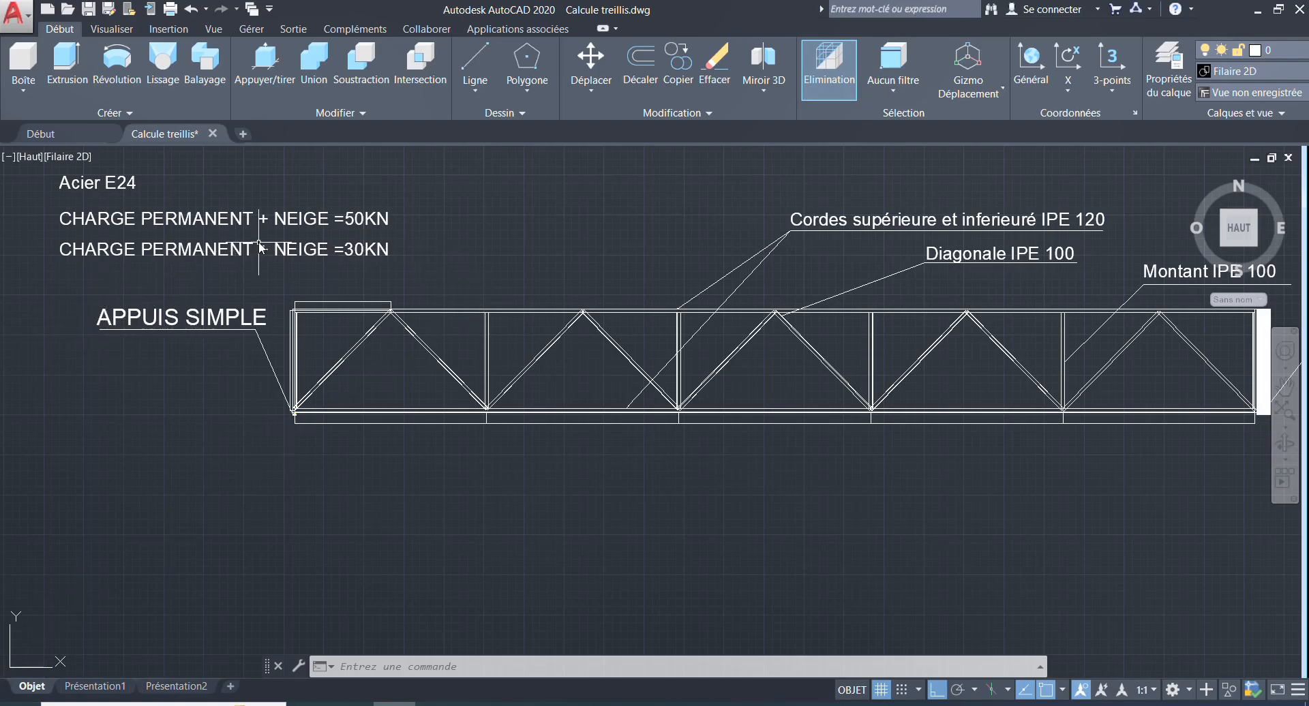
scroll(376, 256, down, 5)
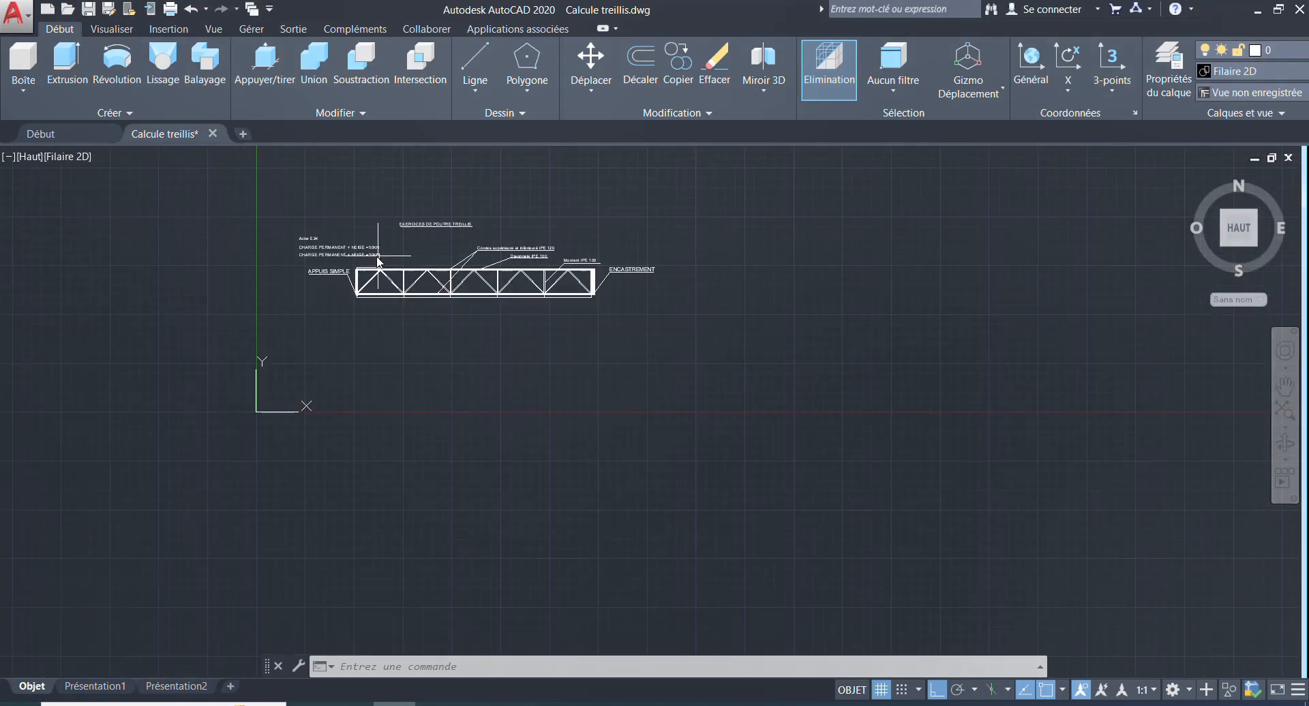
Step: Examine the IPE profile labels for the chords, diagonals and posts, and the support labels at both ends of the truss
scroll(513, 278, up, 8)
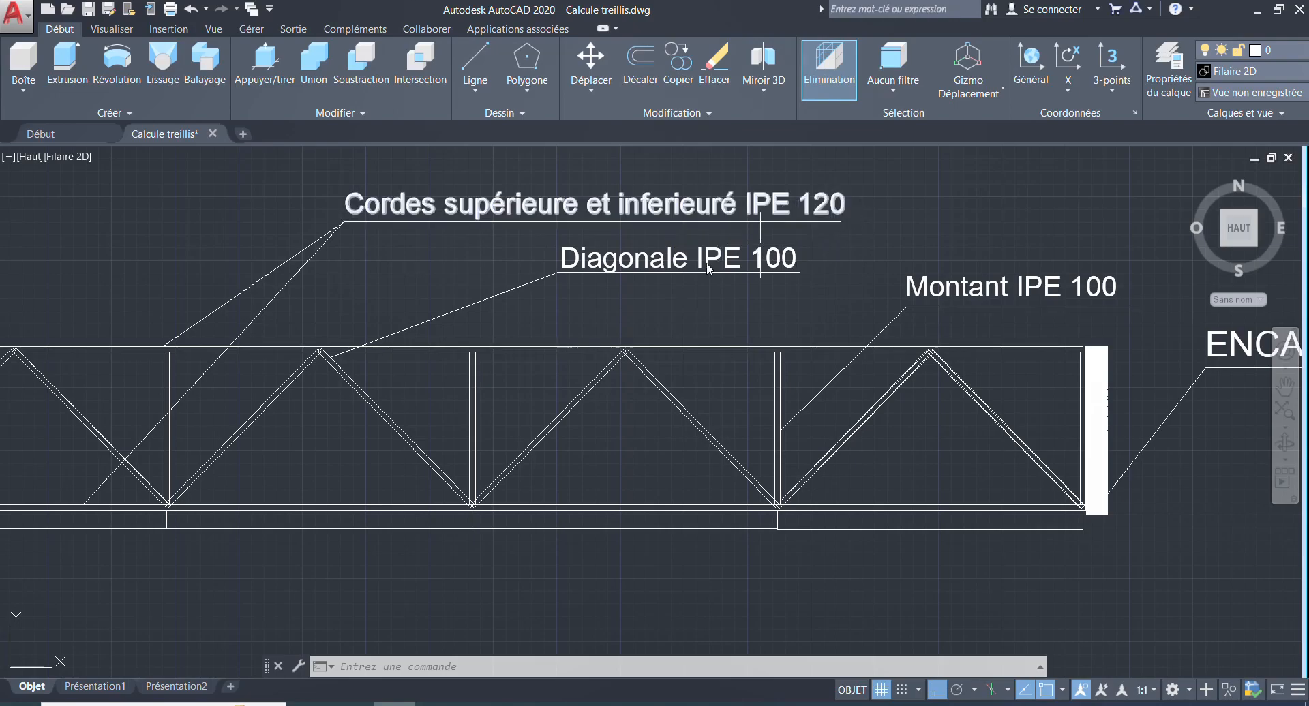
scroll(605, 292, down, 2)
middle_drag(620, 295, 571, 275)
middle_drag(727, 280, 616, 266)
scroll(656, 276, up, 2)
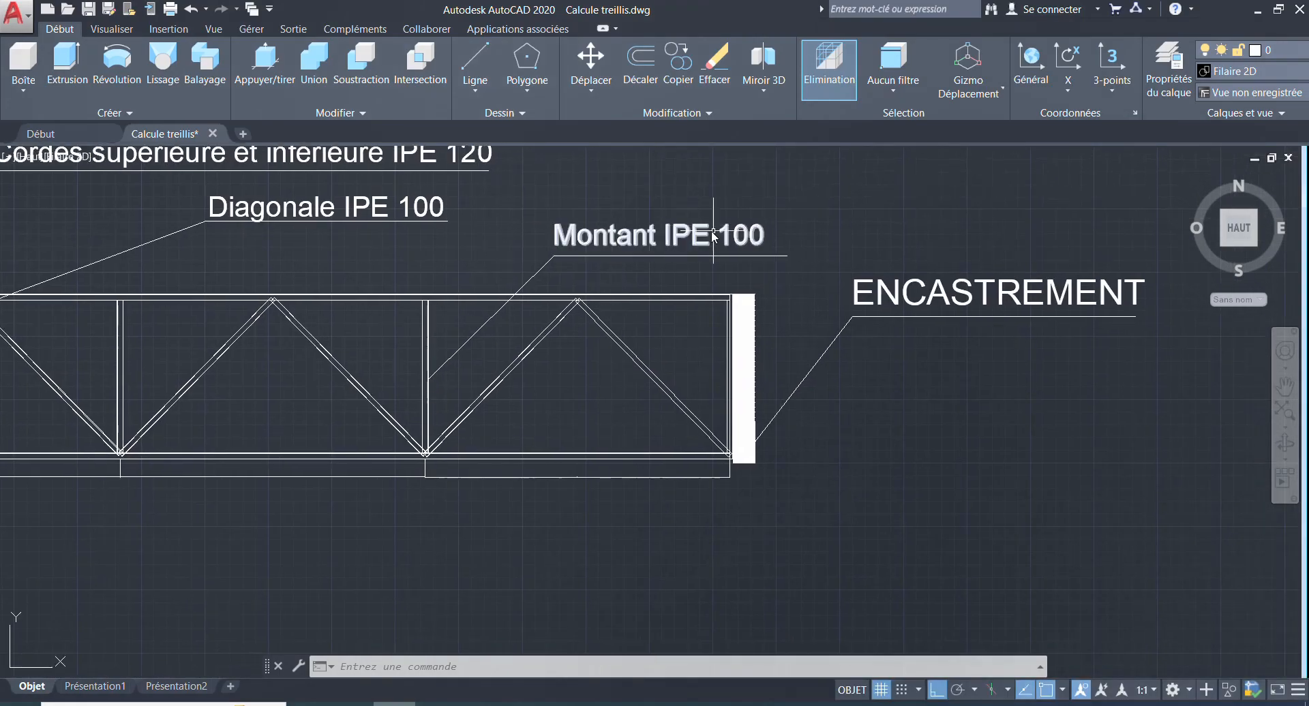
scroll(747, 266, down, 7)
scroll(747, 264, up, 6)
mouse_move(747, 263)
middle_down()
mouse_move(809, 248)
mouse_move(804, 276)
middle_up()
scroll(809, 252, down, 6)
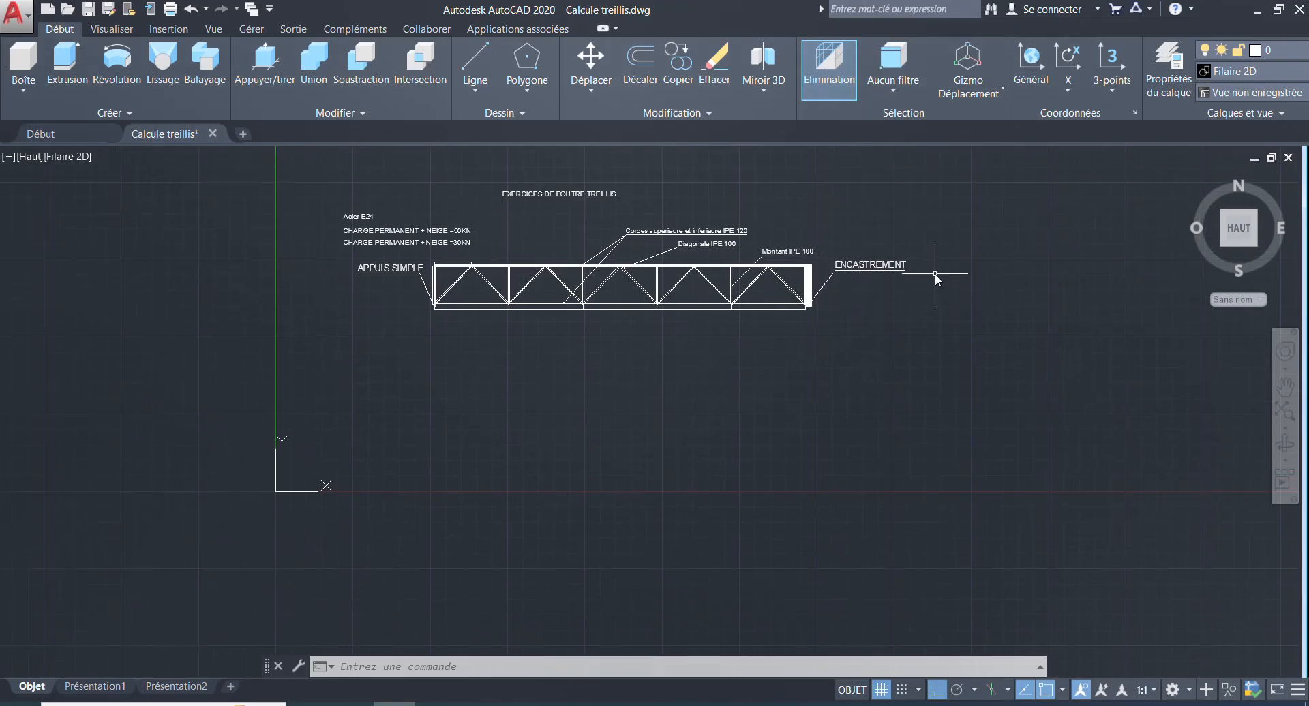
scroll(369, 289, up, 4)
middle_drag(457, 289, 225, 319)
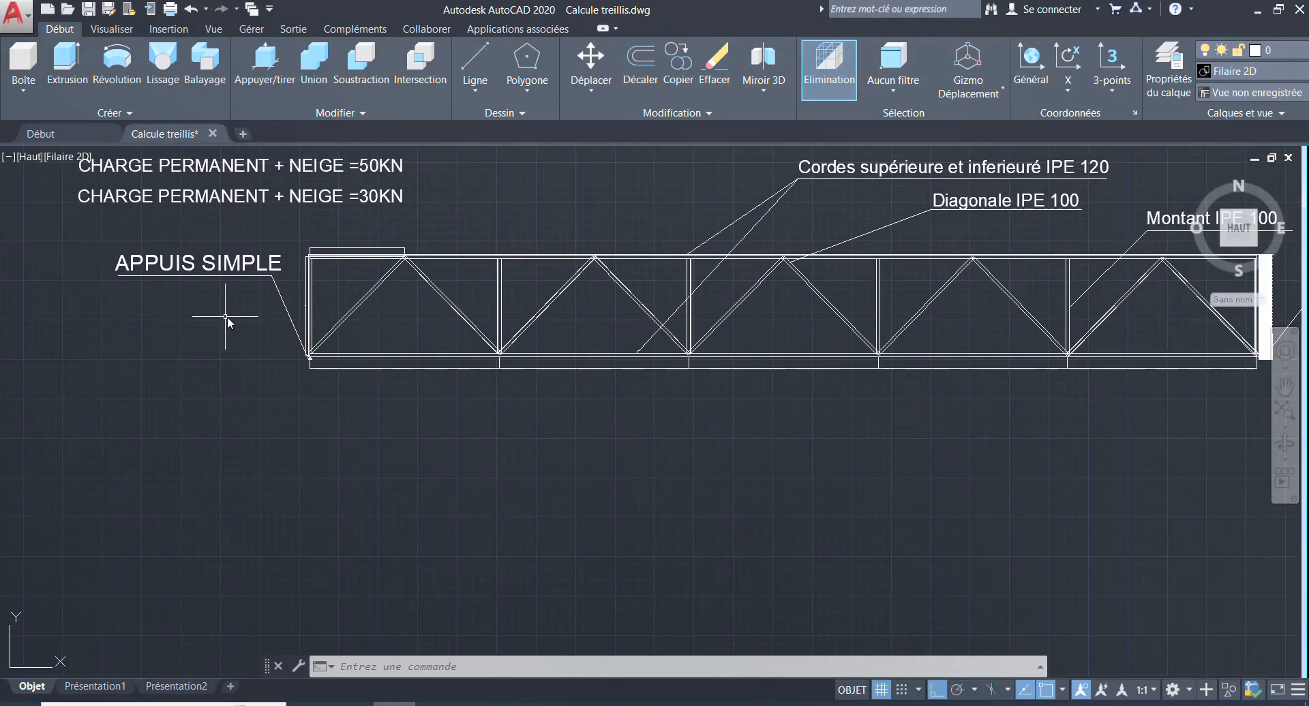
scroll(224, 319, down, 4)
scroll(397, 352, up, 2)
scroll(394, 373, up, 2)
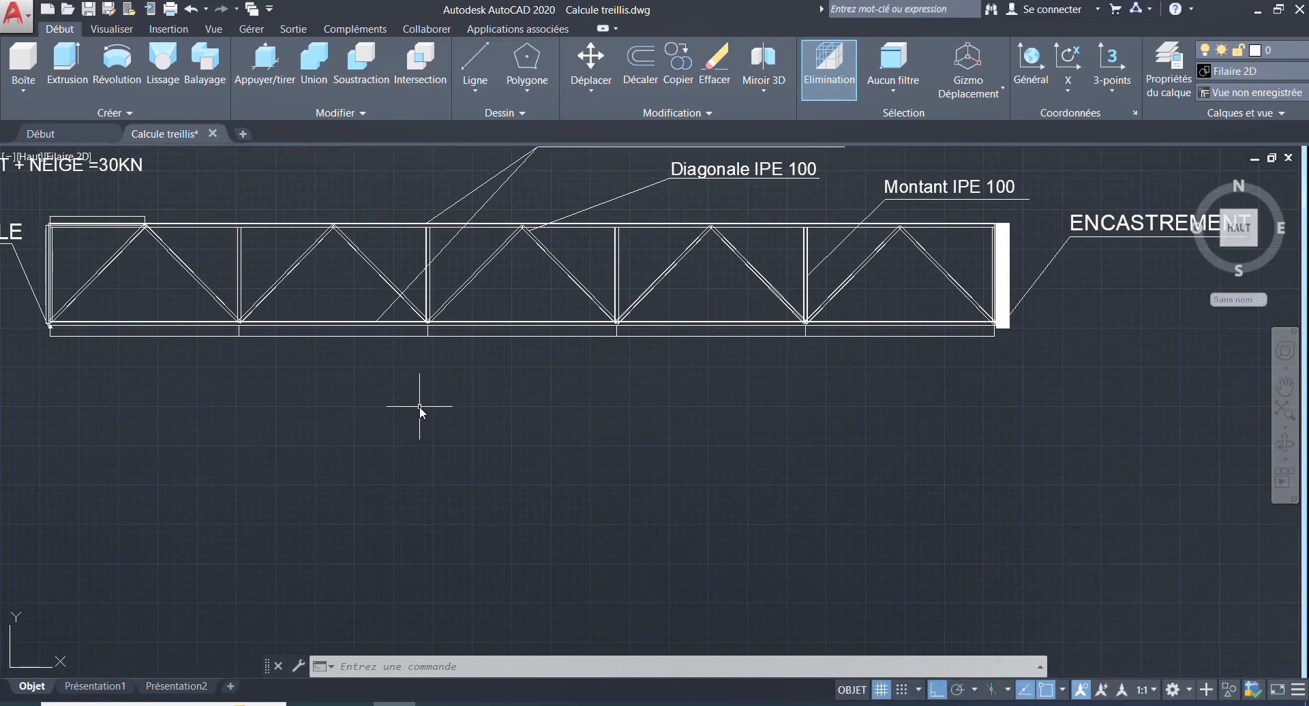
Step: Switch to Robot Structural Analysis and open the job preferences to the dimension units
click(352, 704)
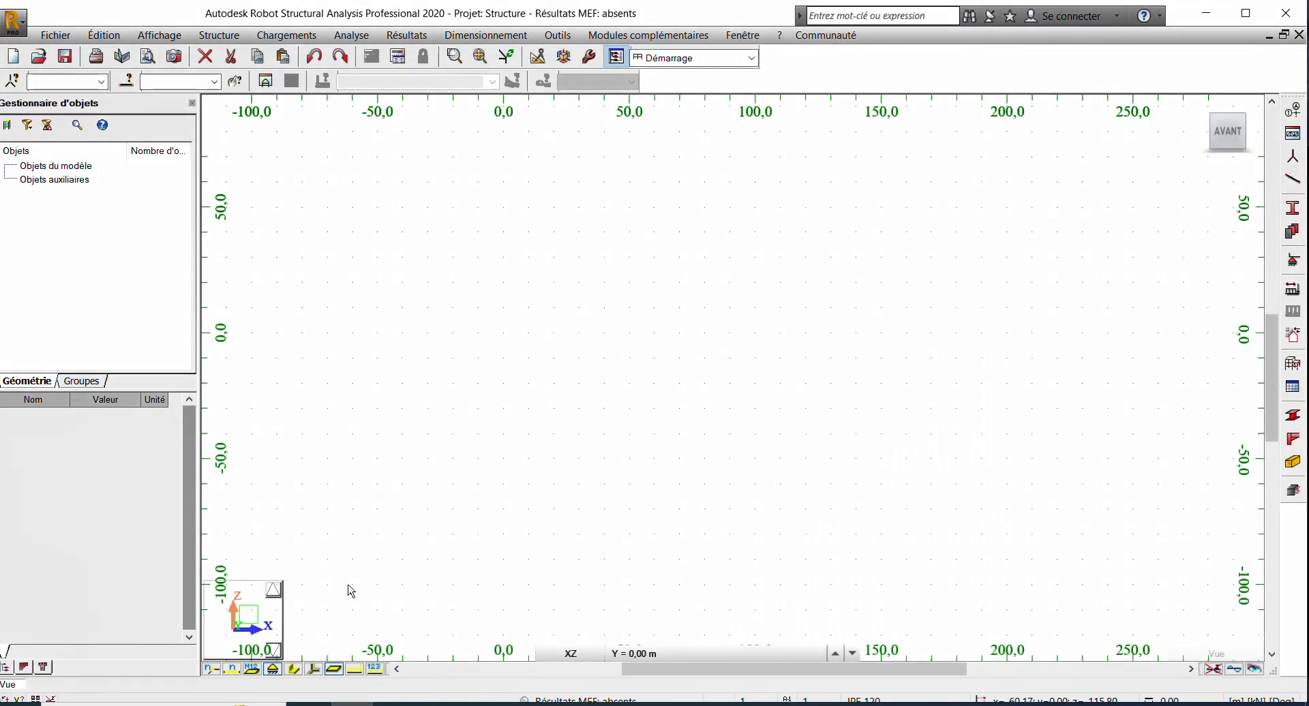
scroll(389, 209, down, 2)
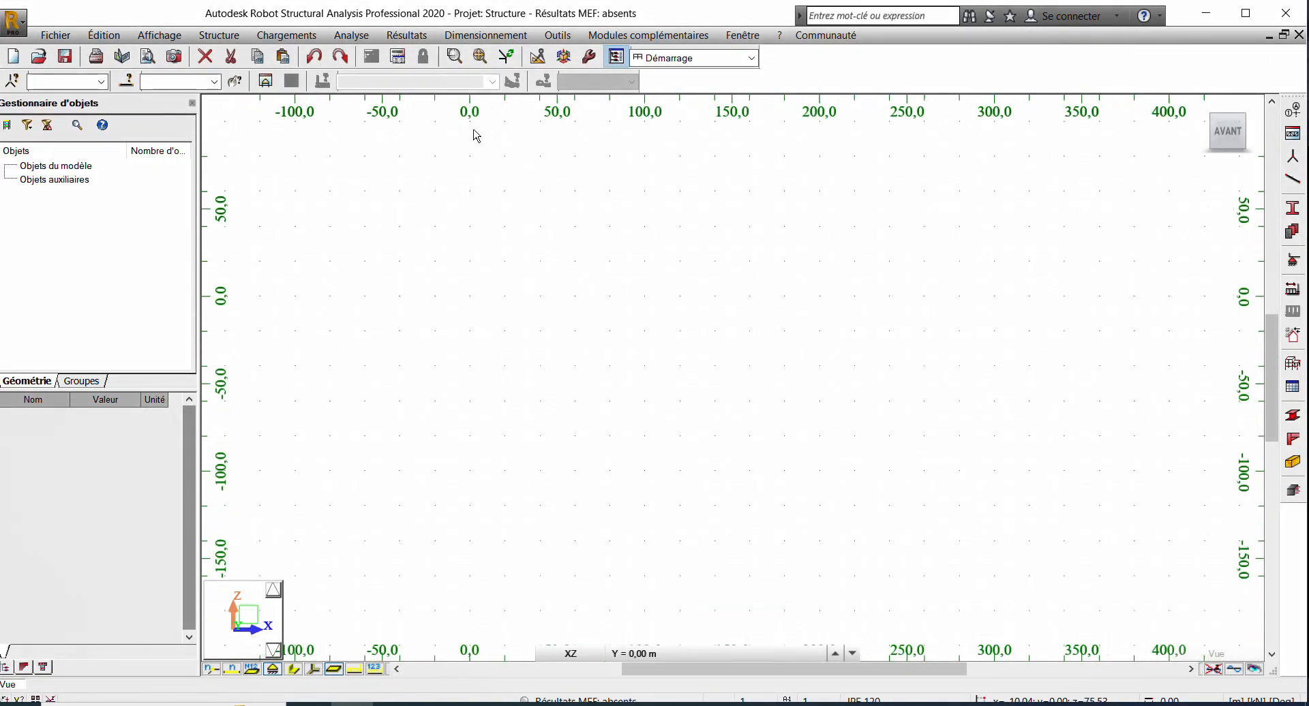
click(568, 37)
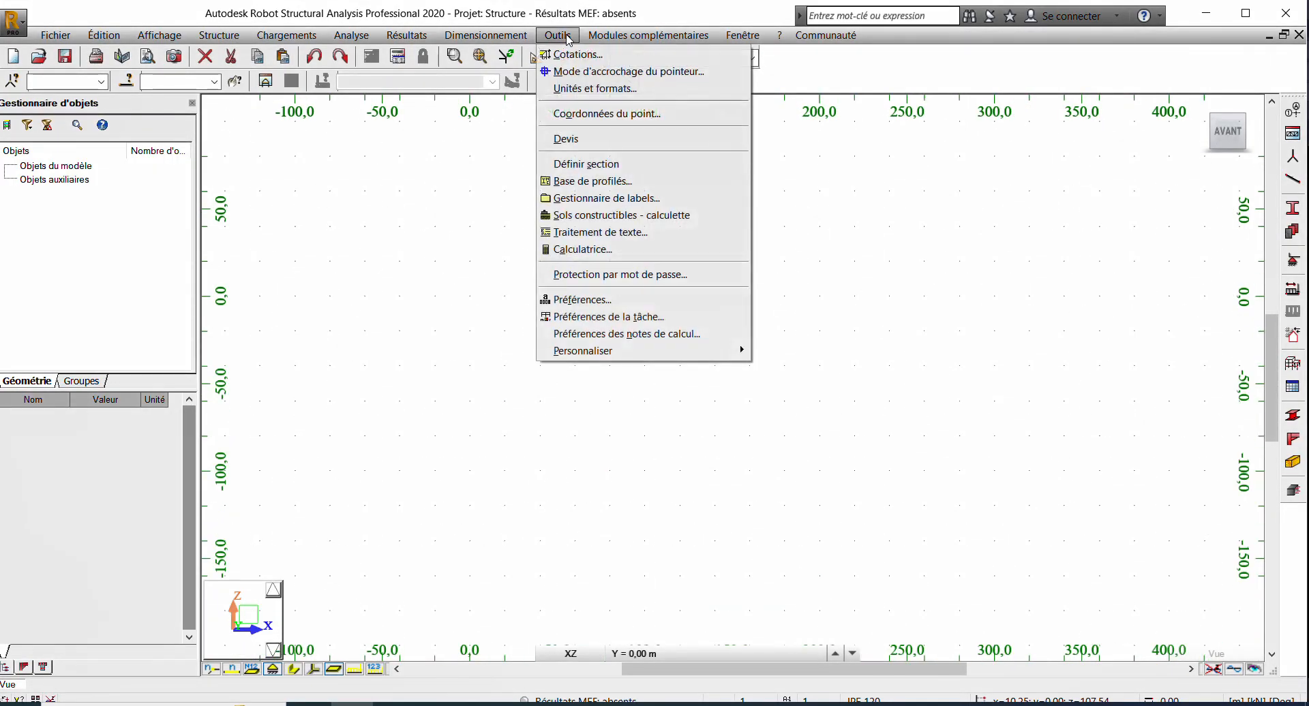
click(590, 318)
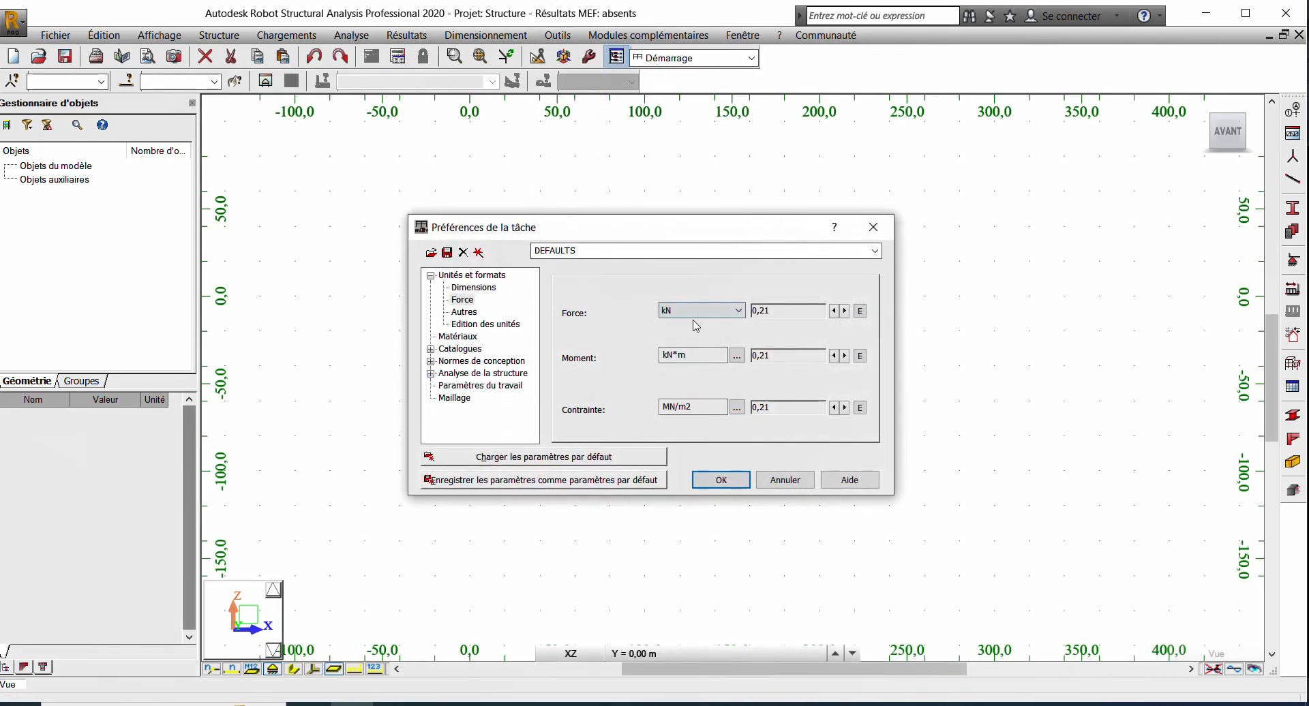
click(475, 275)
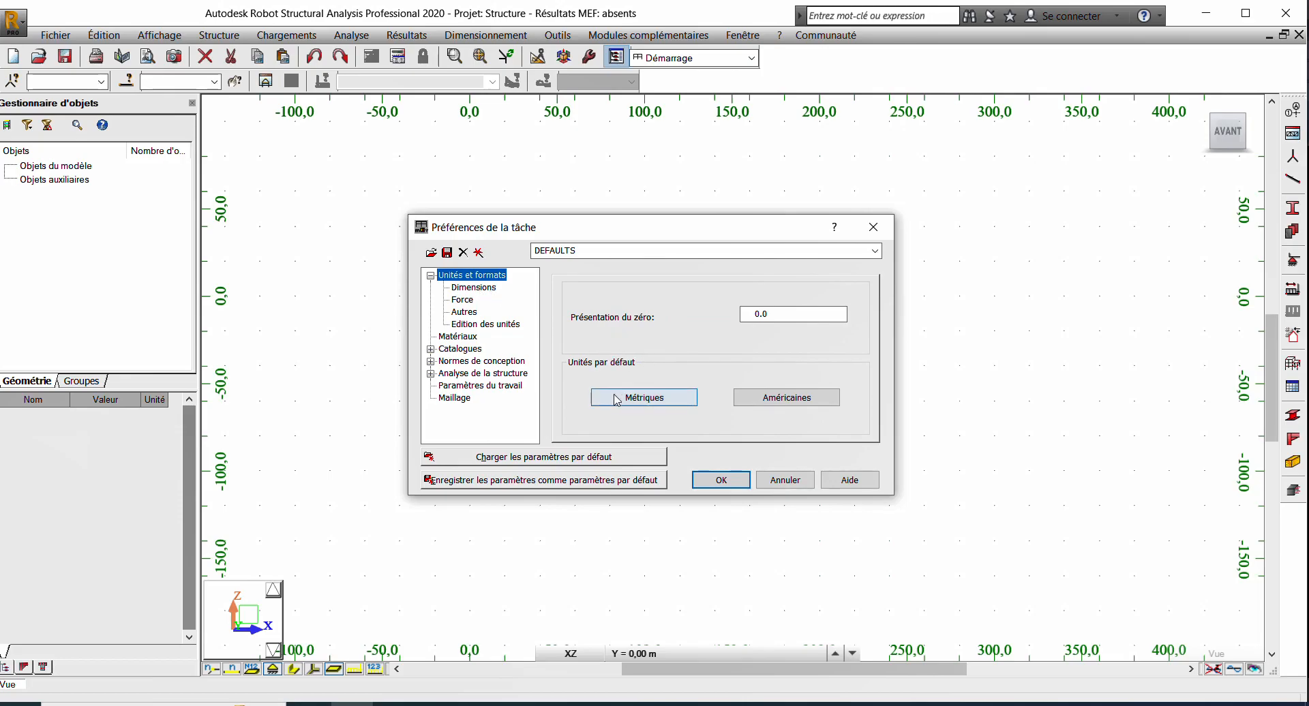
click(471, 287)
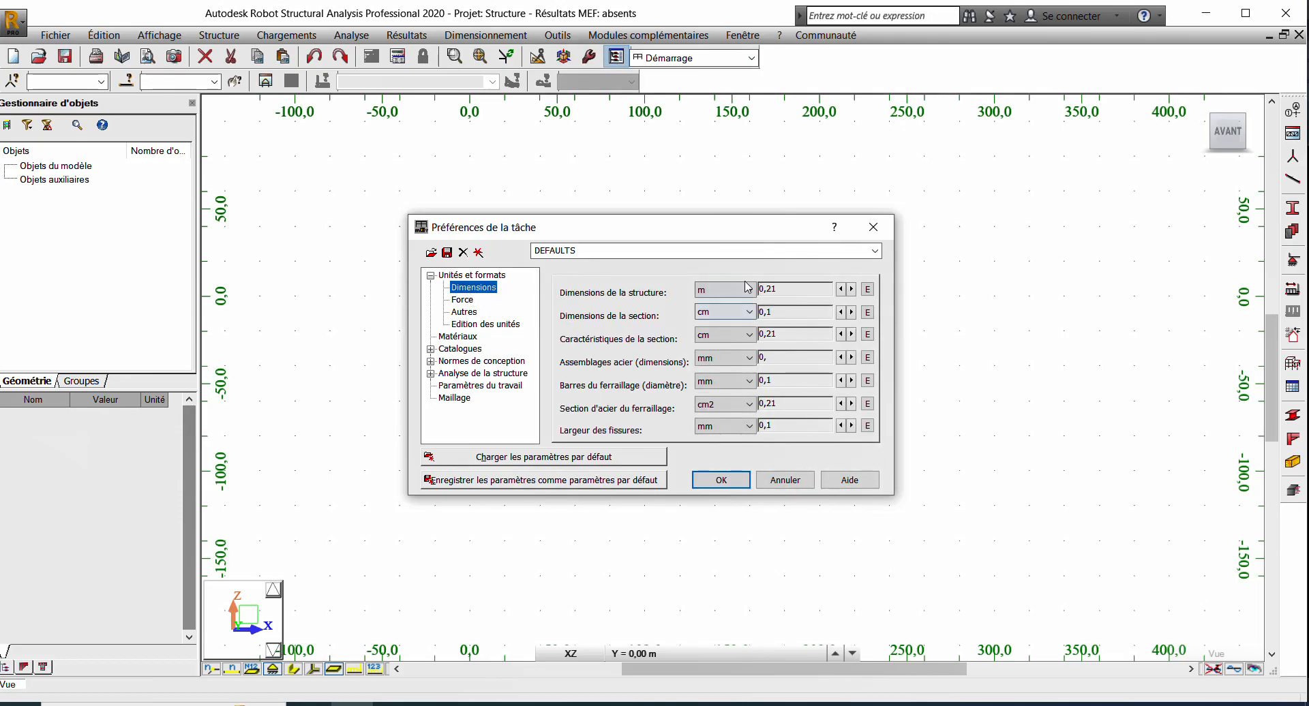
Step: Set the stress unit to kN/m2 in the job preferences' force units
click(477, 305)
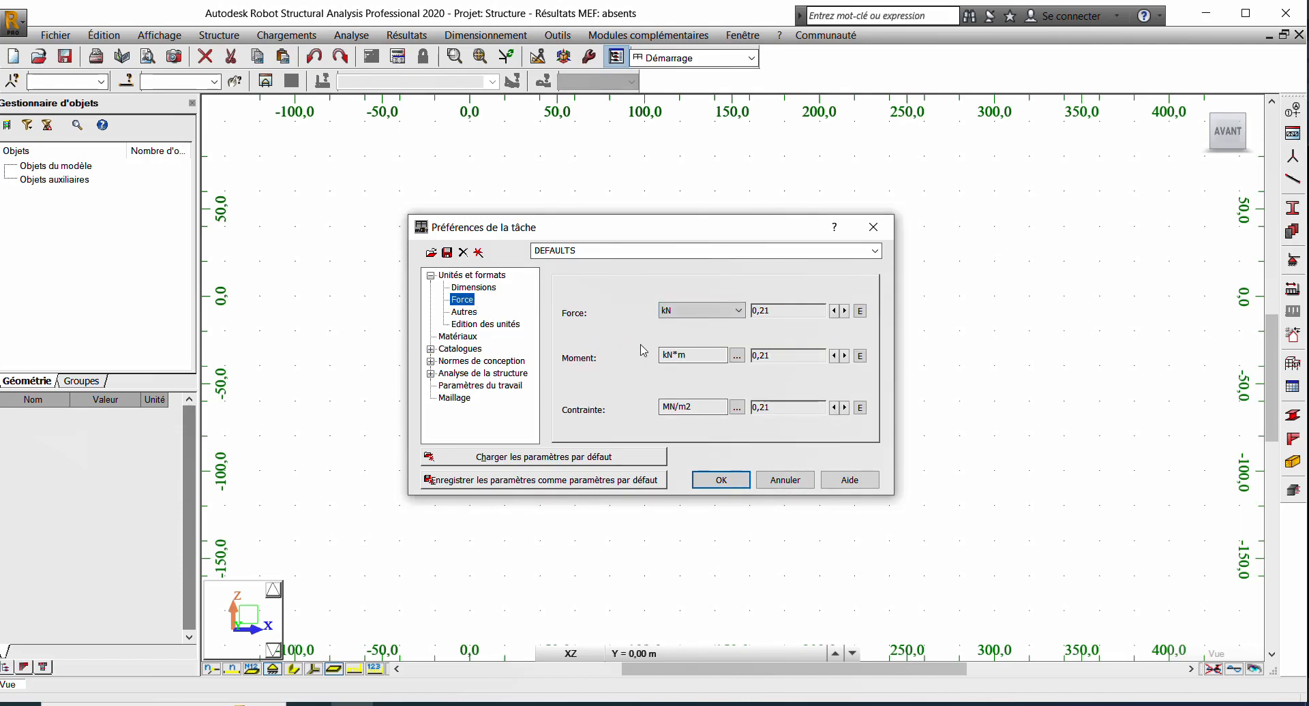
click(736, 407)
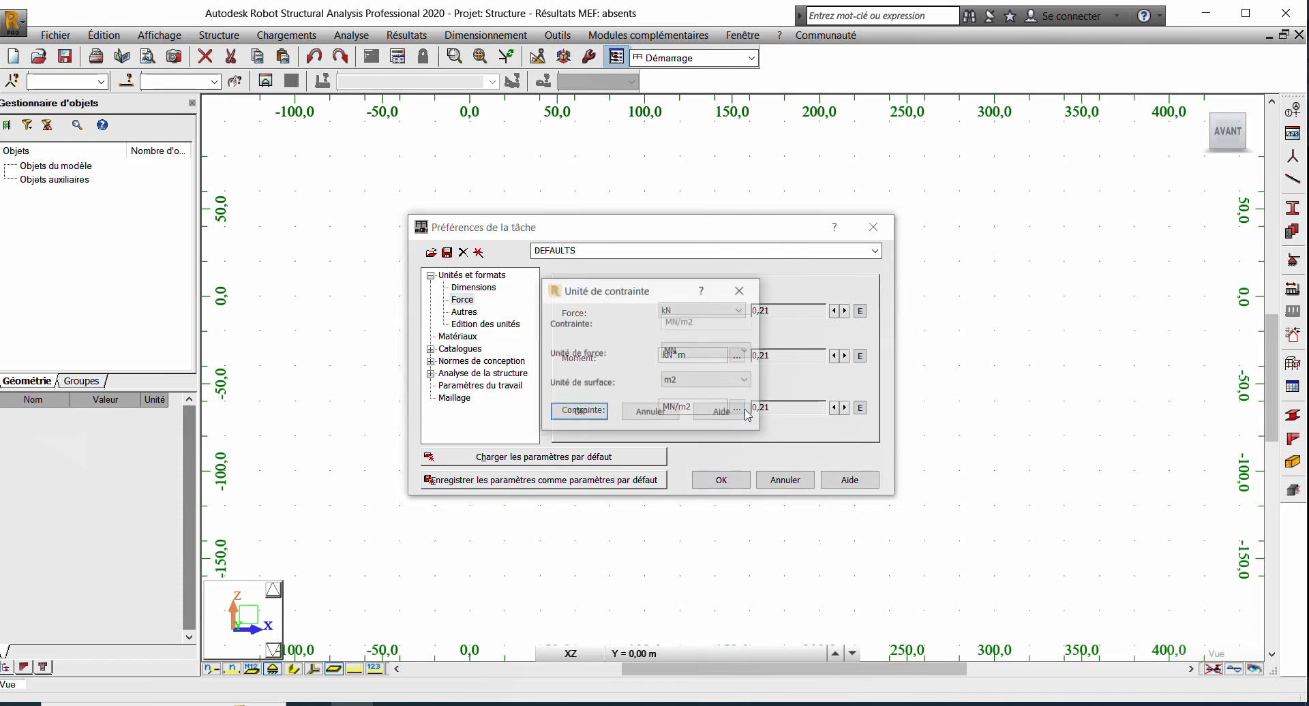
click(705, 355)
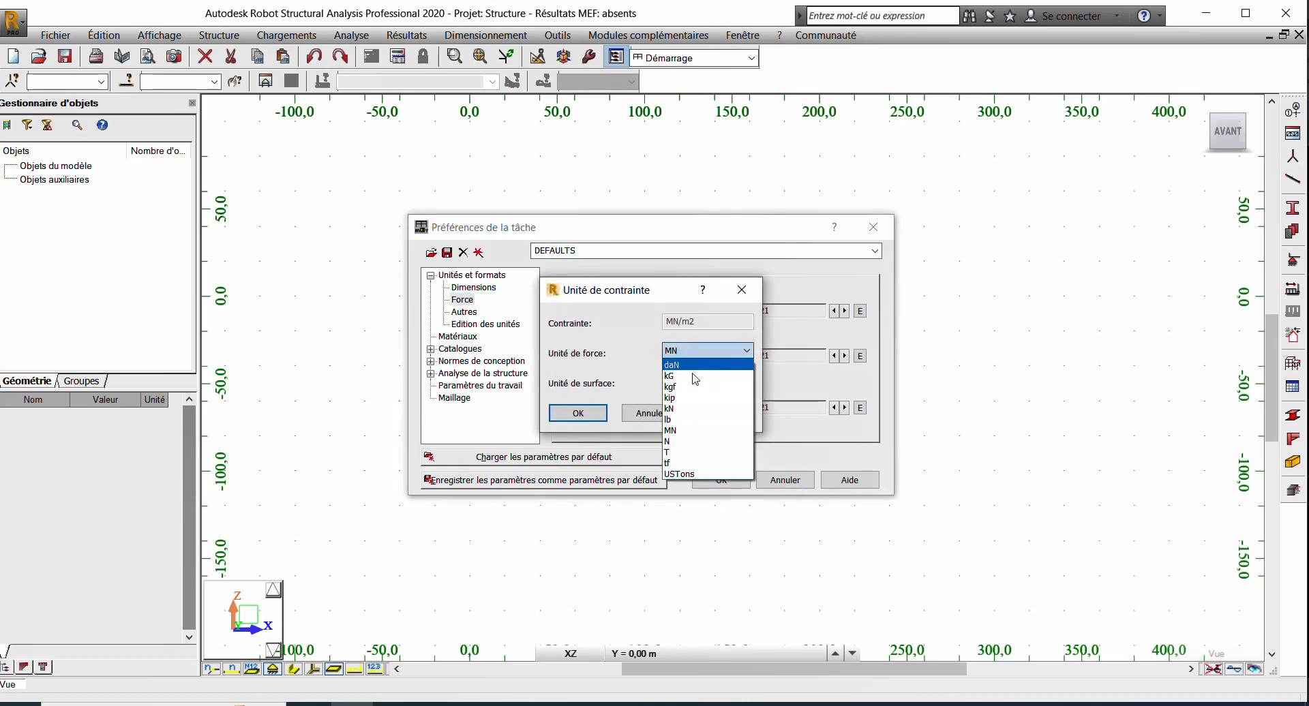
click(675, 409)
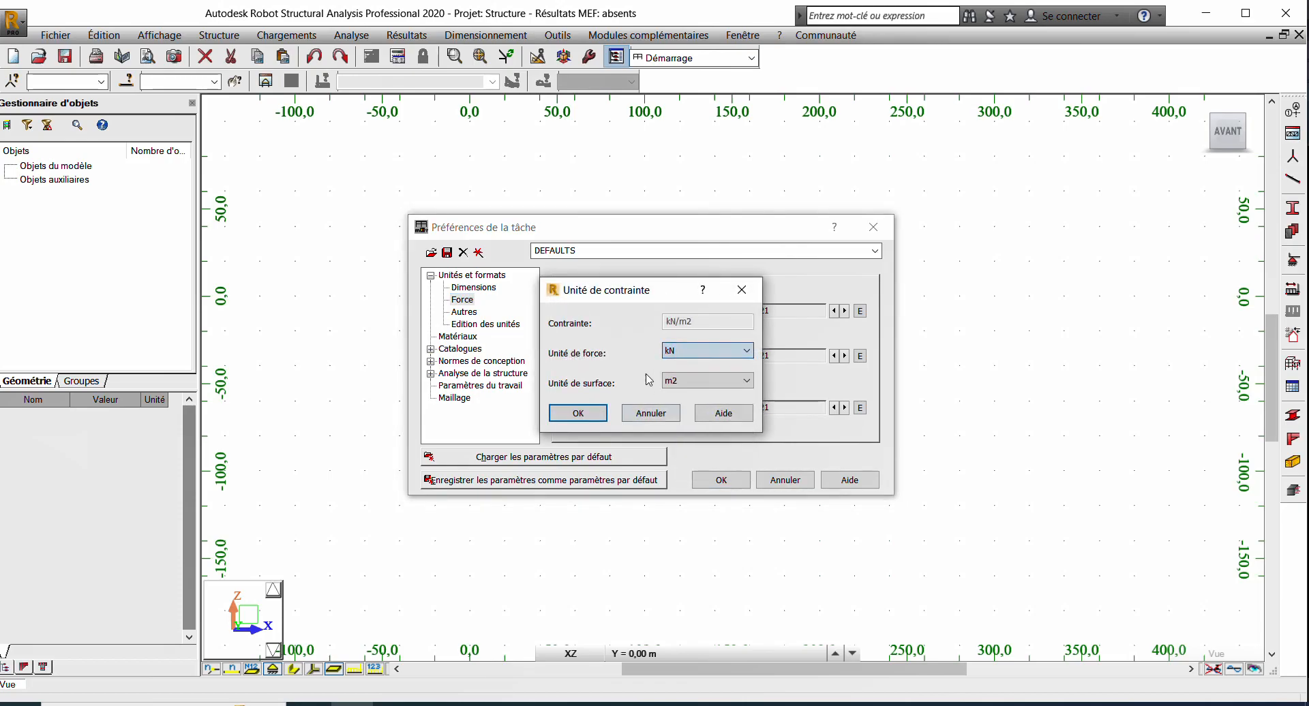
click(563, 410)
Step: Set the linear displacement unit to m in the job preferences' other units
click(476, 312)
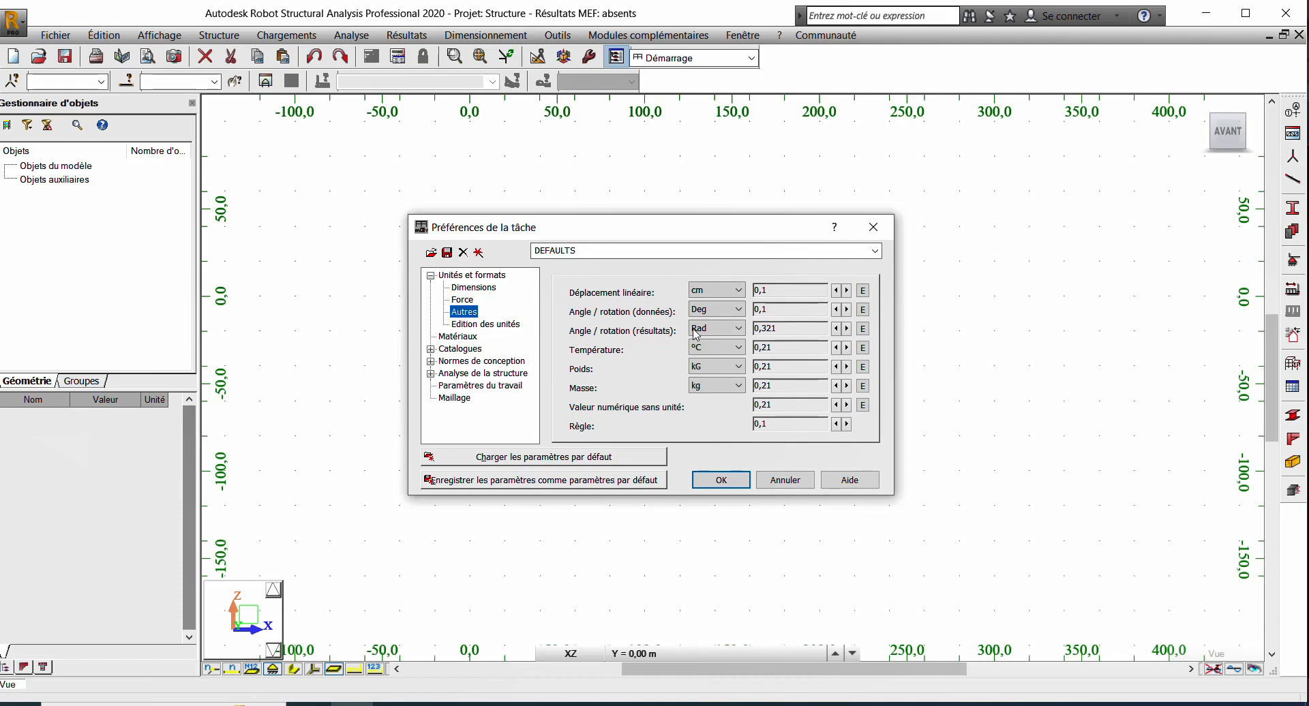
click(734, 289)
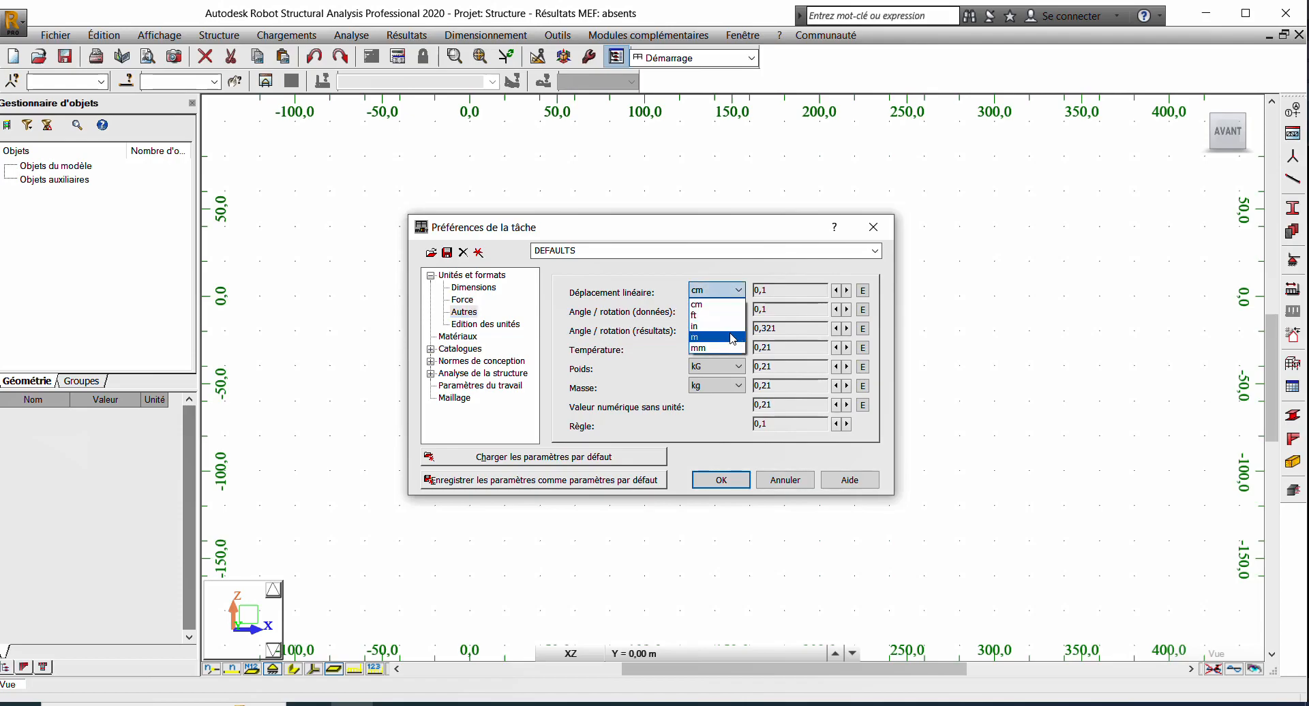
click(729, 339)
Step: Choose kN as the force unit in the unit editing settings of the job preferences
click(500, 327)
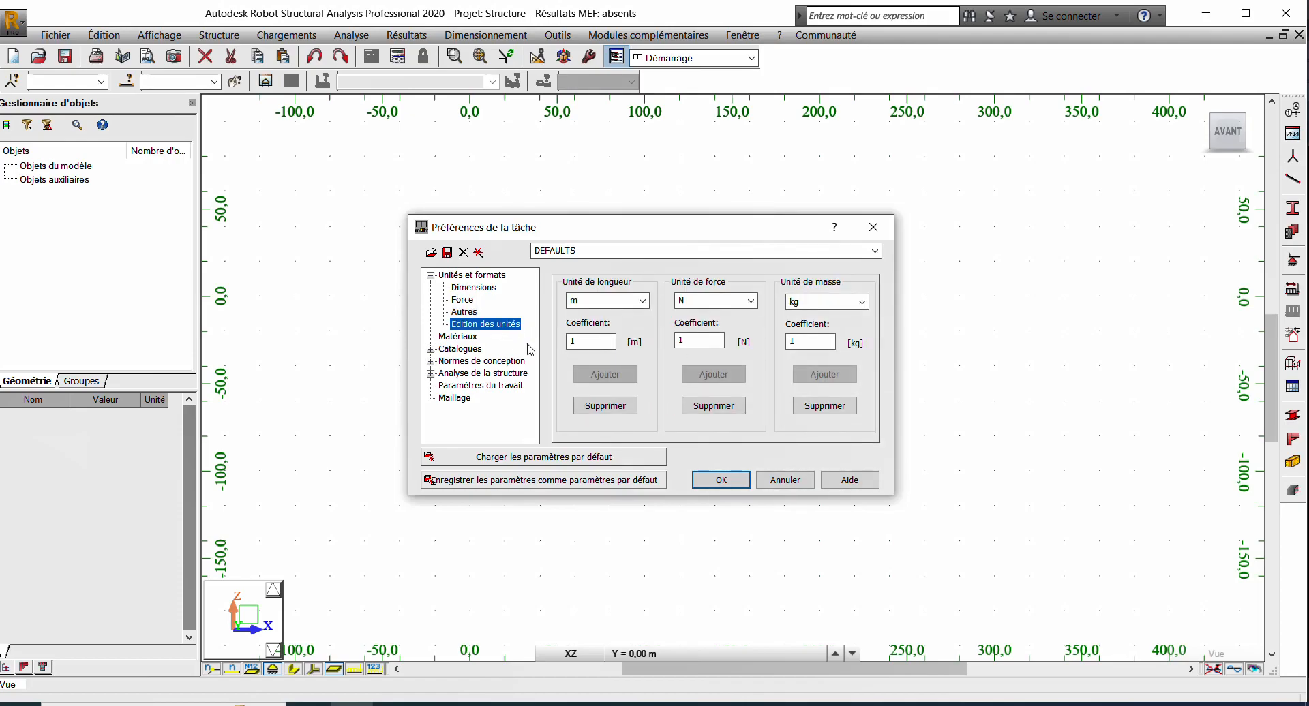
click(751, 302)
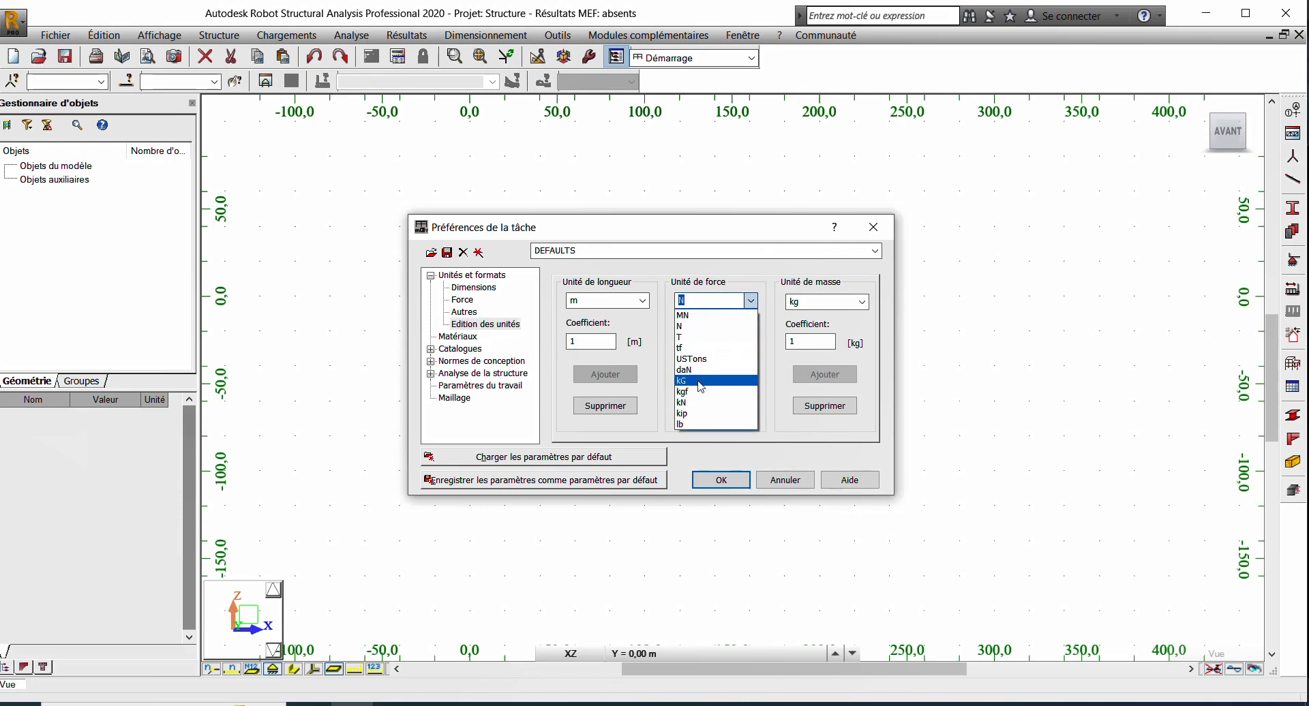
click(702, 402)
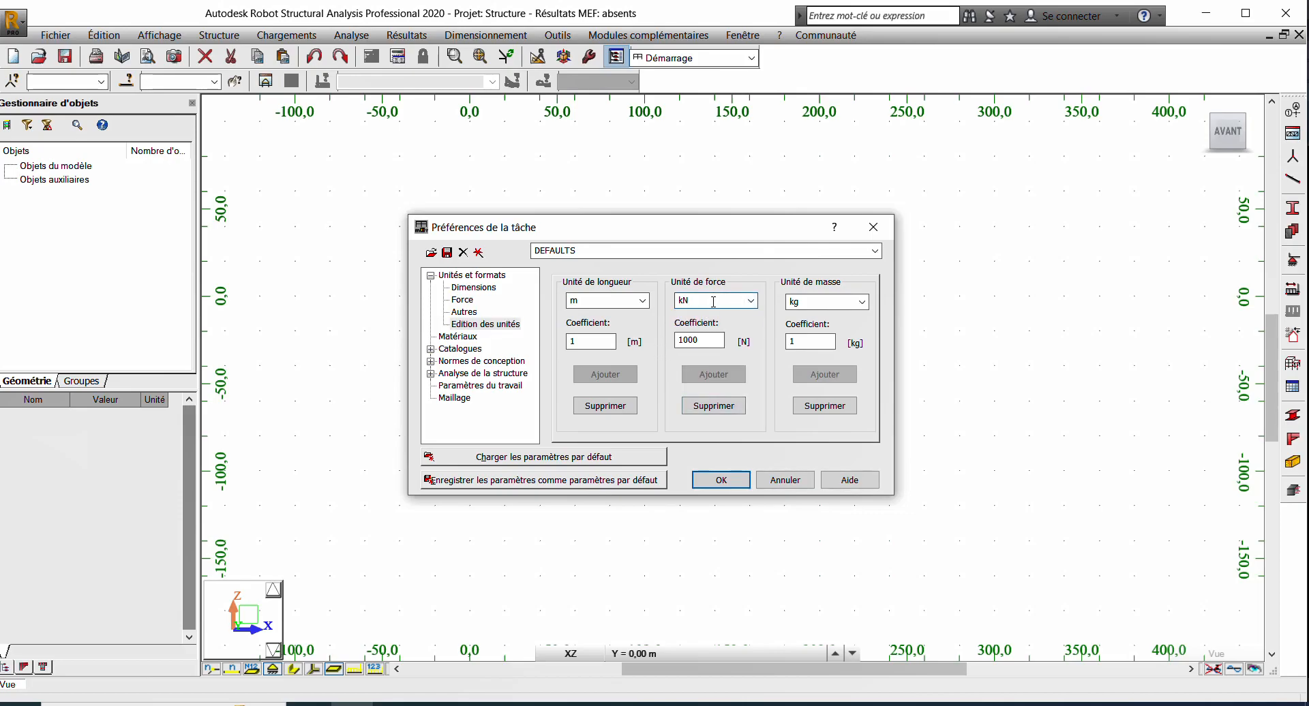
Step: Choose ACIER E24 as the primary steel in the job preferences' materials
click(458, 336)
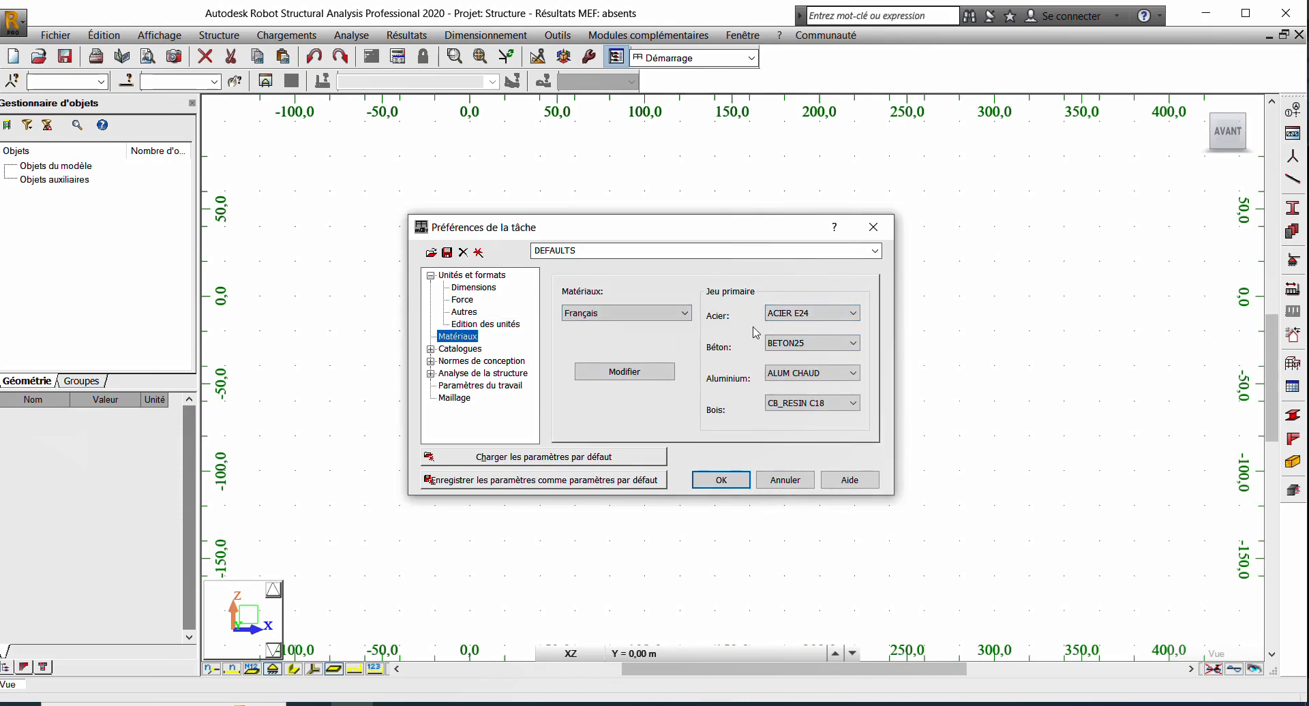
click(807, 315)
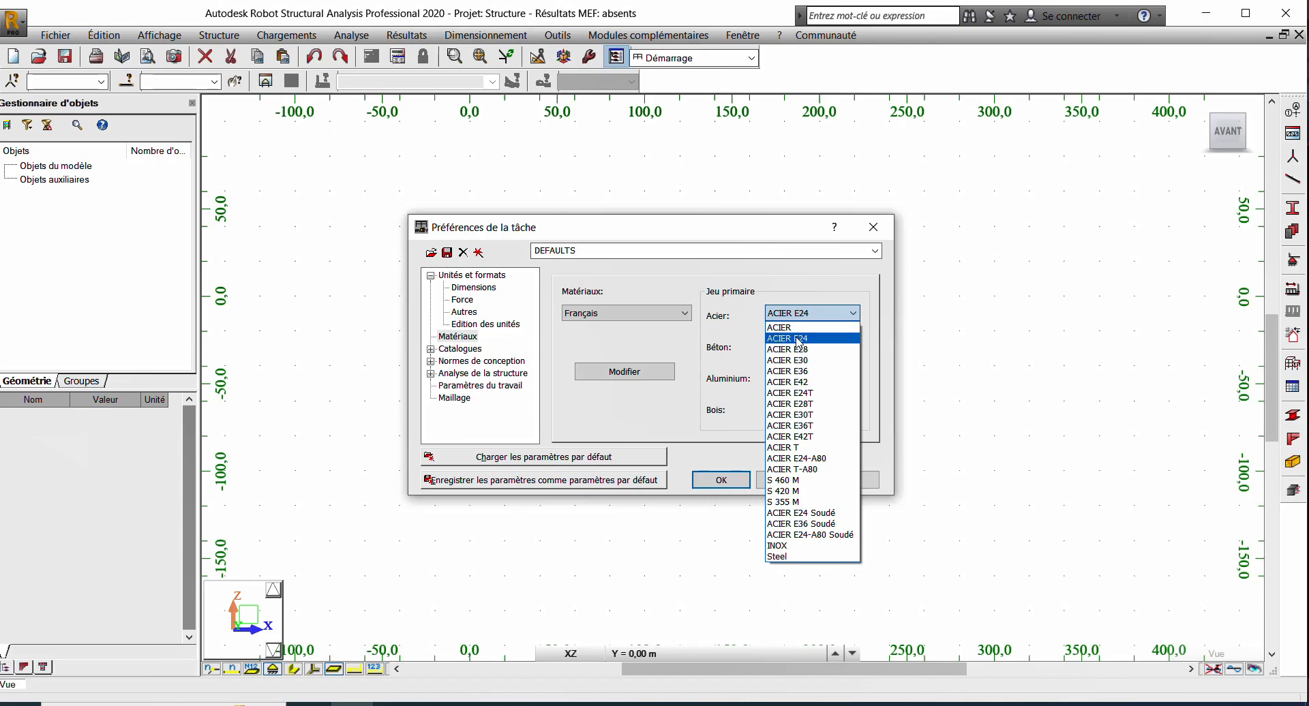
click(838, 338)
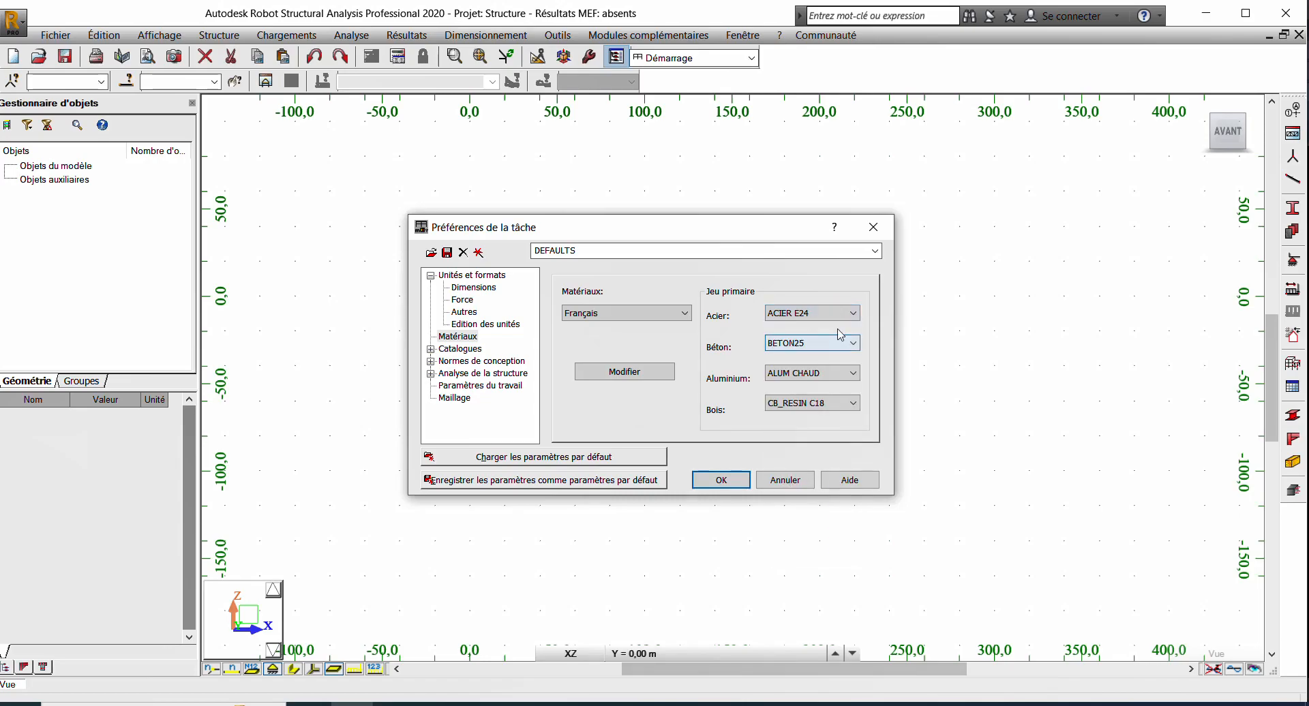
Step: Review the catalogues and design codes in the job preferences, and accept the preferences
click(458, 349)
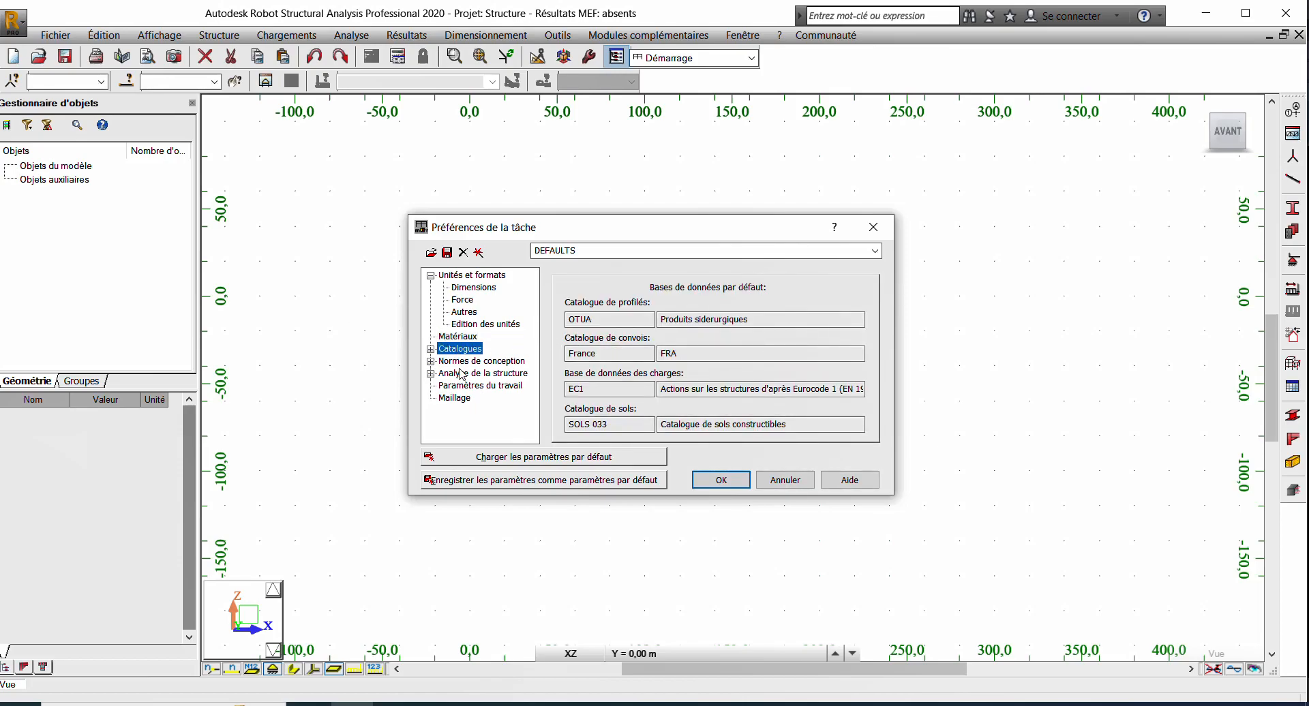
click(480, 361)
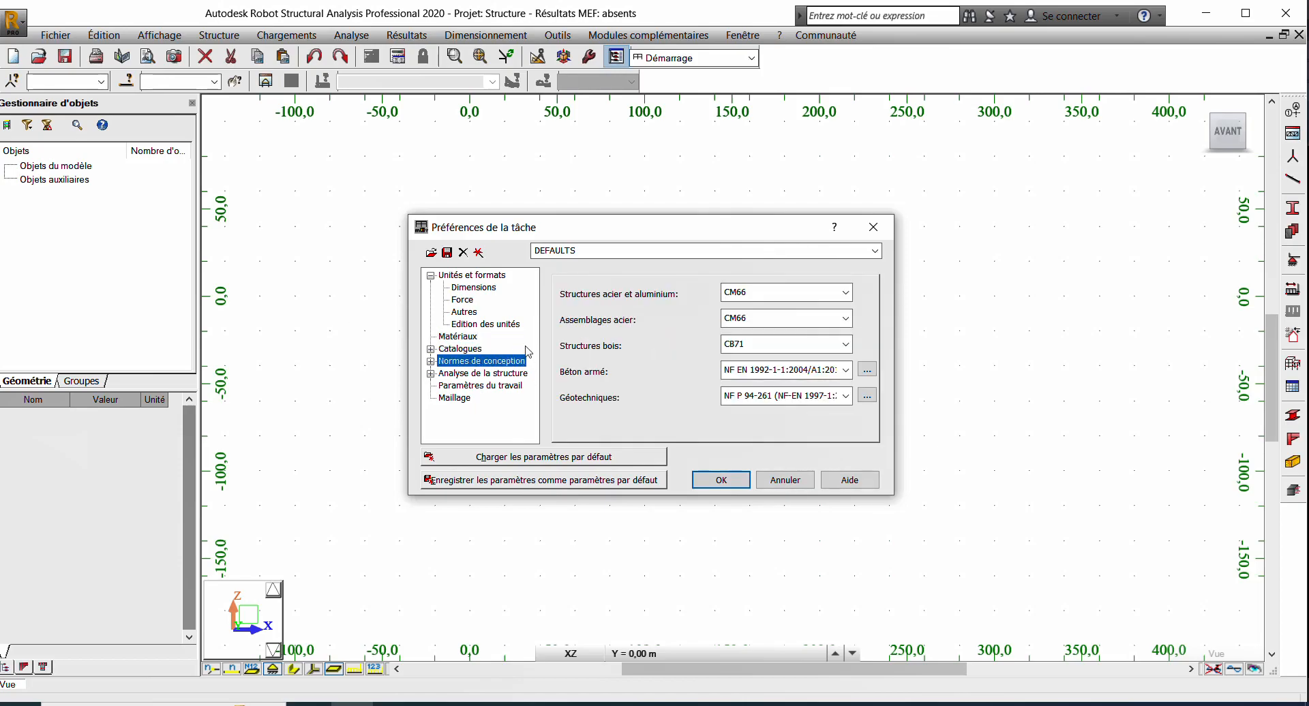
click(733, 480)
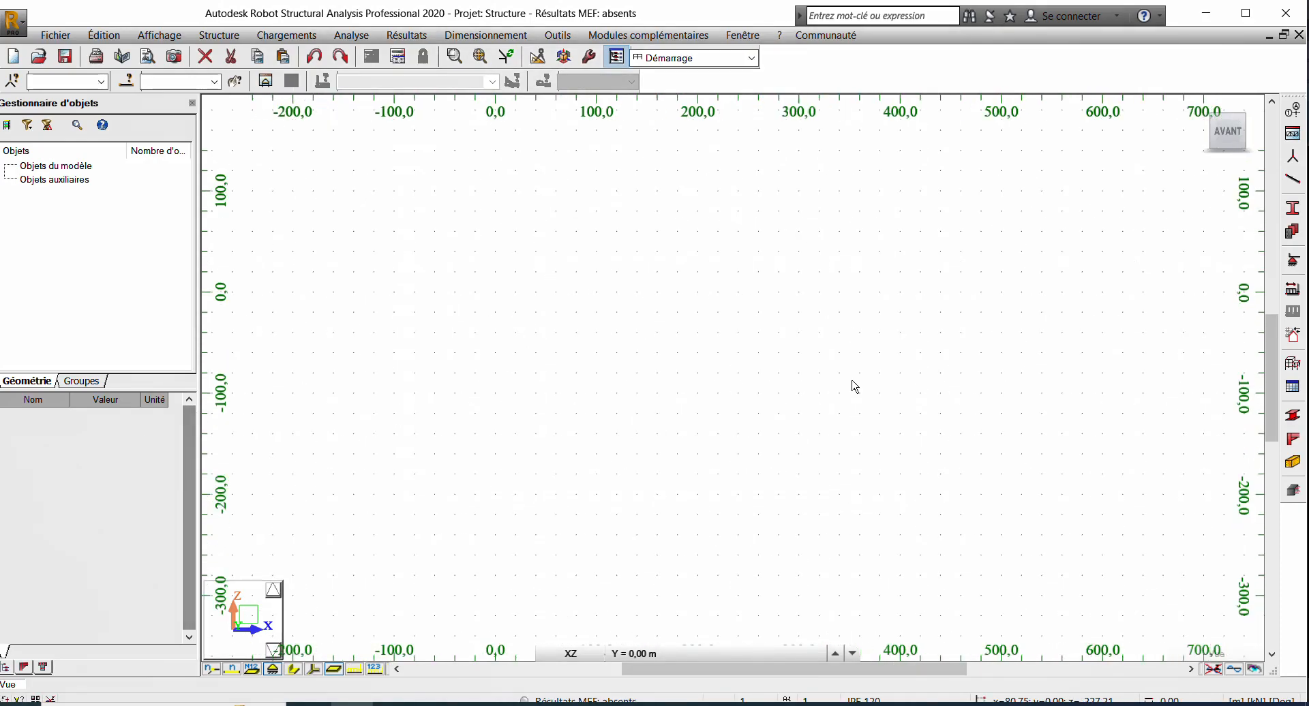
Step: Start defining nodes and add the first one at coordinates 0;0
click(1295, 168)
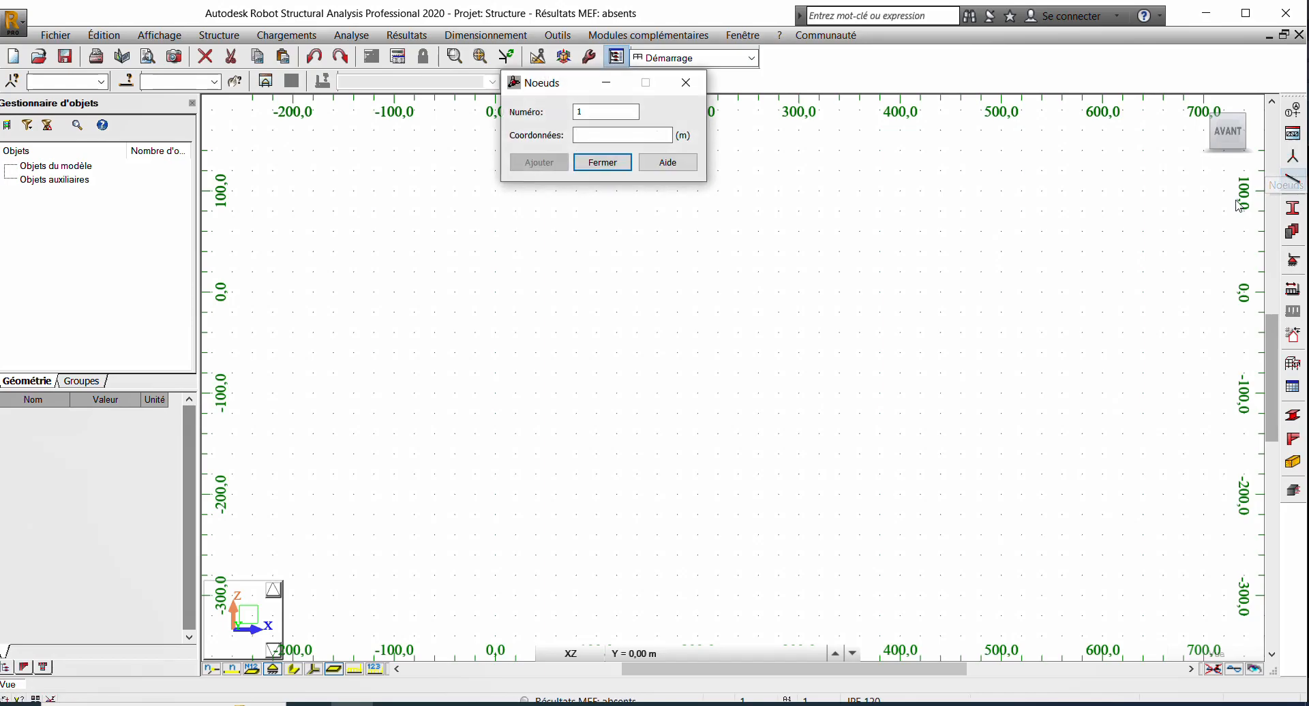
drag(640, 140, 561, 134)
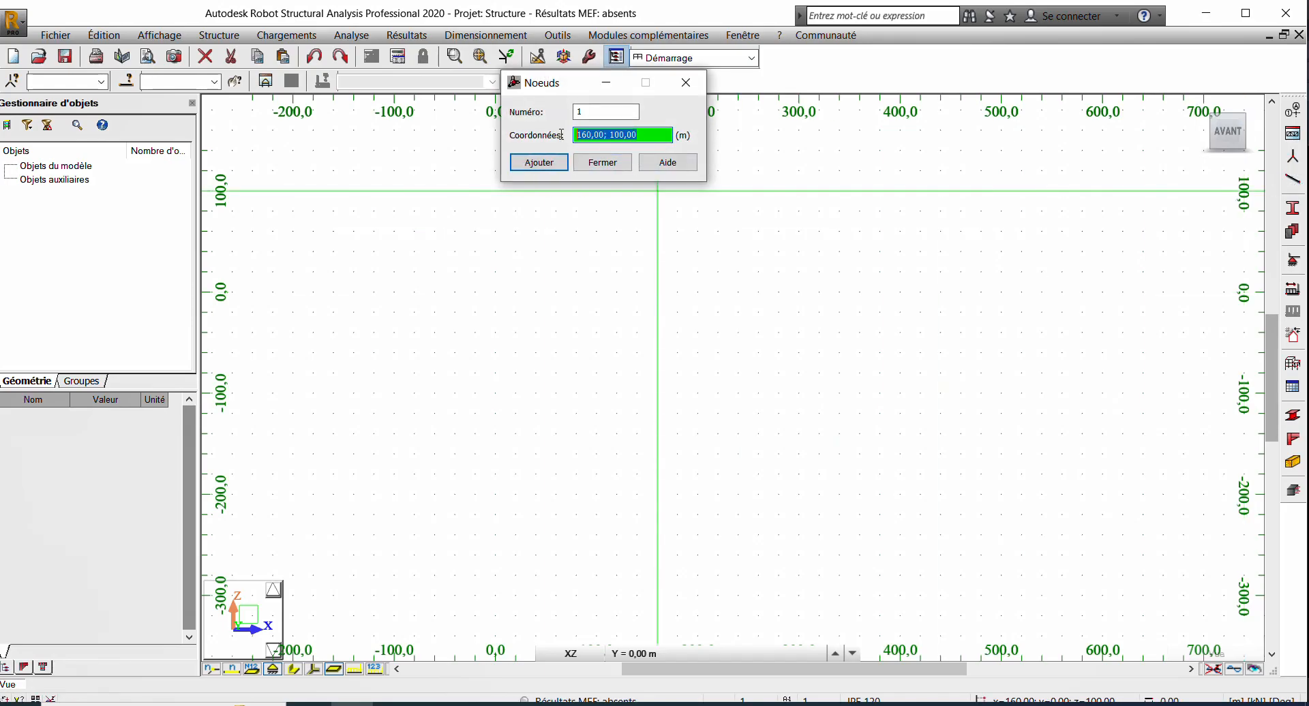
key(BackSpace)
click(539, 162)
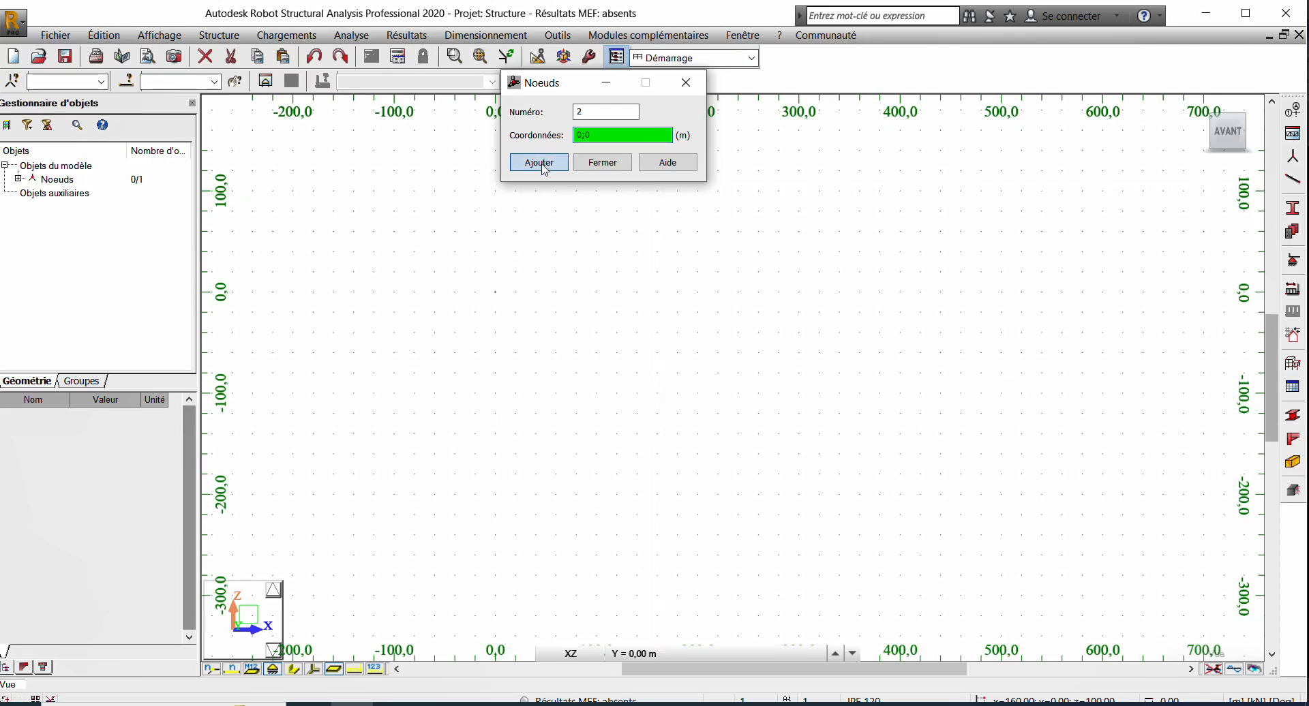
Step: Add the second bottom-chord node at coordinates 6;0
scroll(493, 293, up, 5)
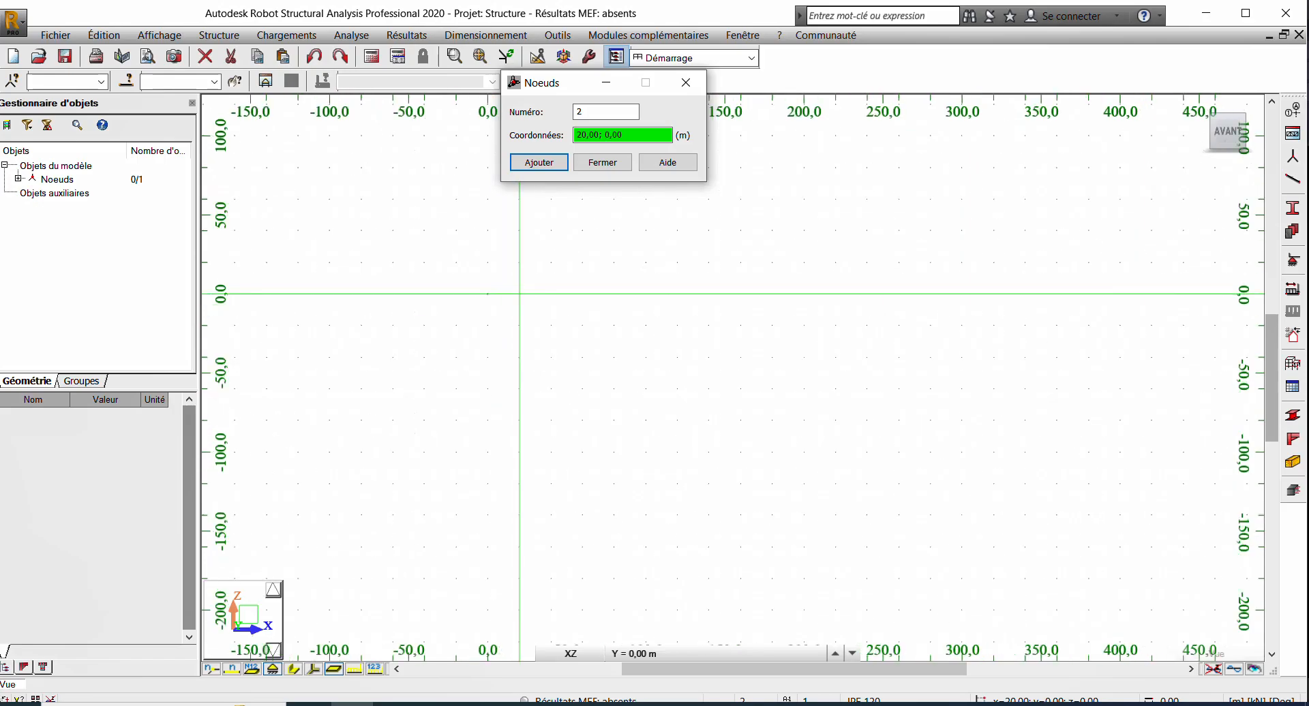
scroll(463, 290, up, 2)
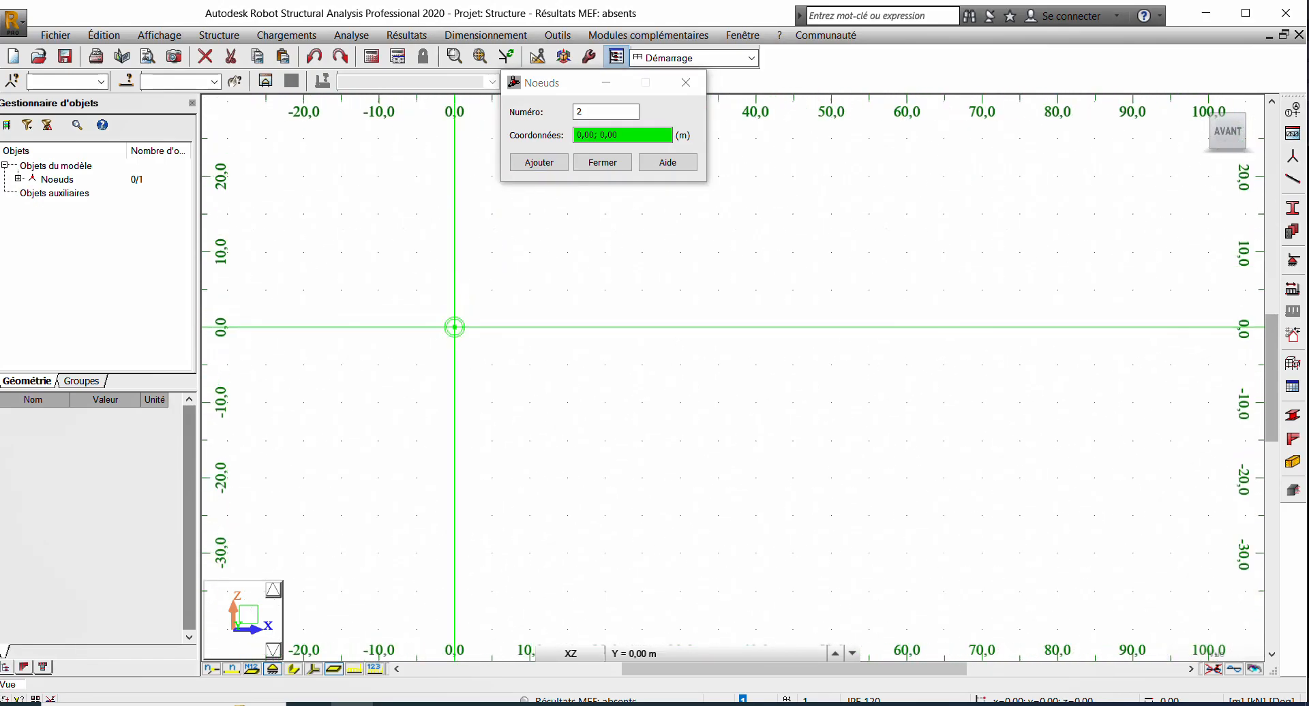
click(579, 134)
drag(566, 126, 565, 127)
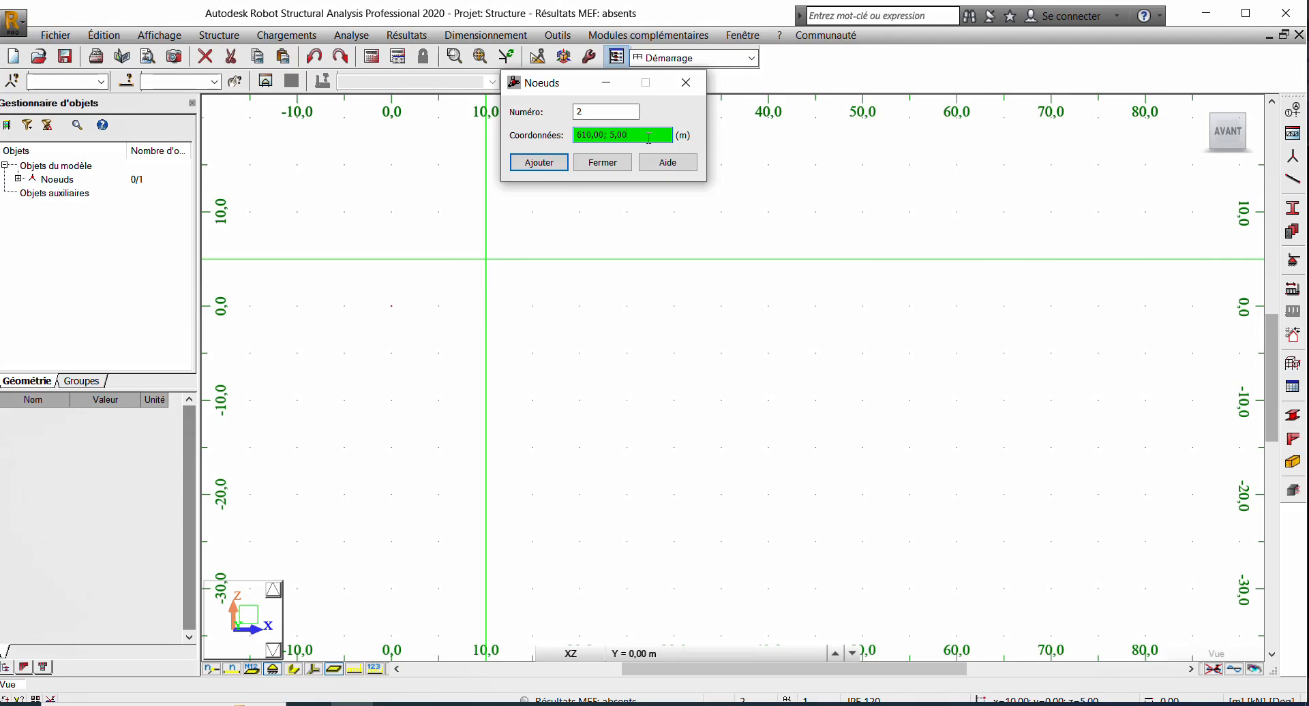
key(BackSpace)
click(531, 168)
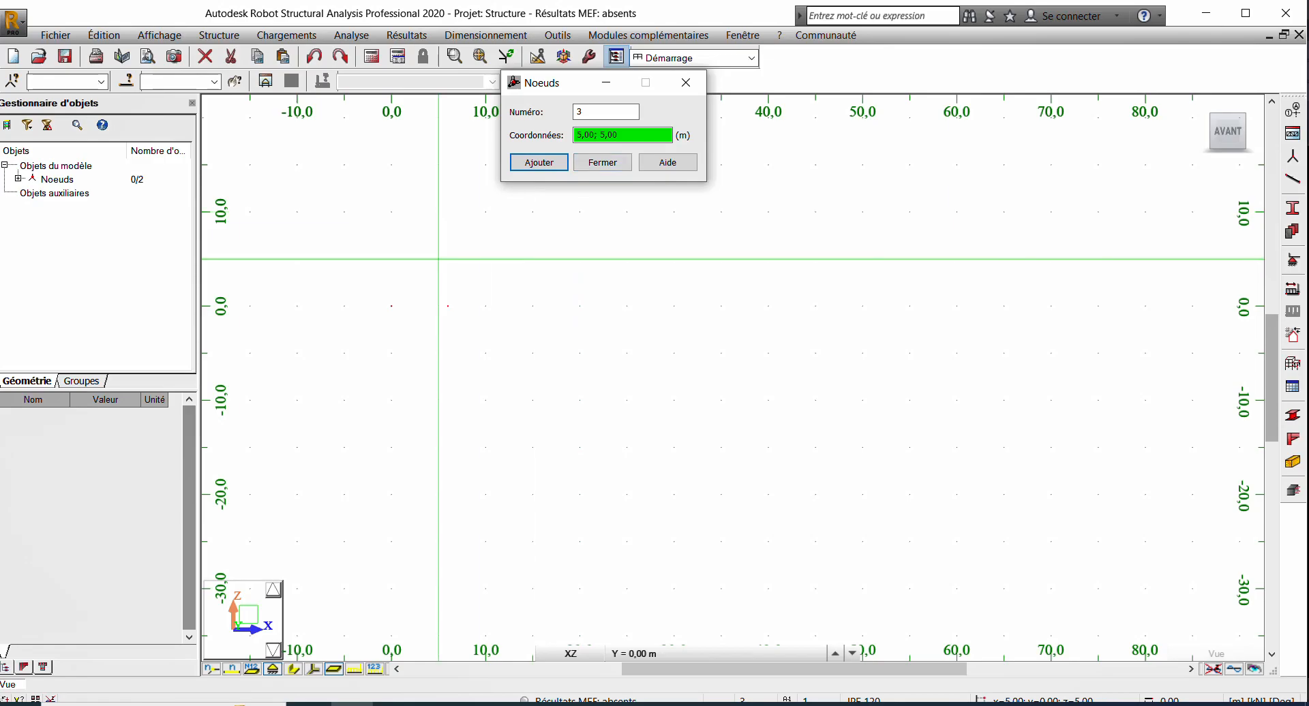
Step: Check the panel layout in the AutoCAD truss drawing and add a bottom-chord node in Robot at 12;0
scroll(389, 354, up, 2)
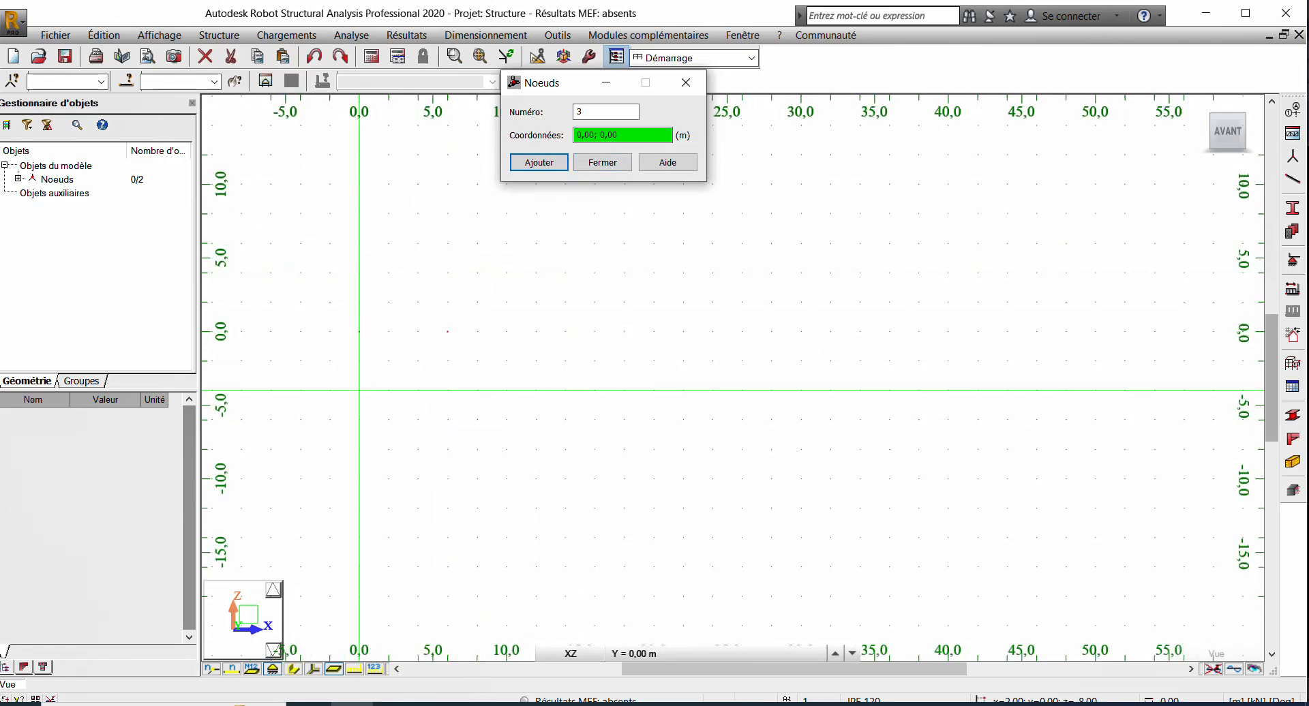
click(395, 704)
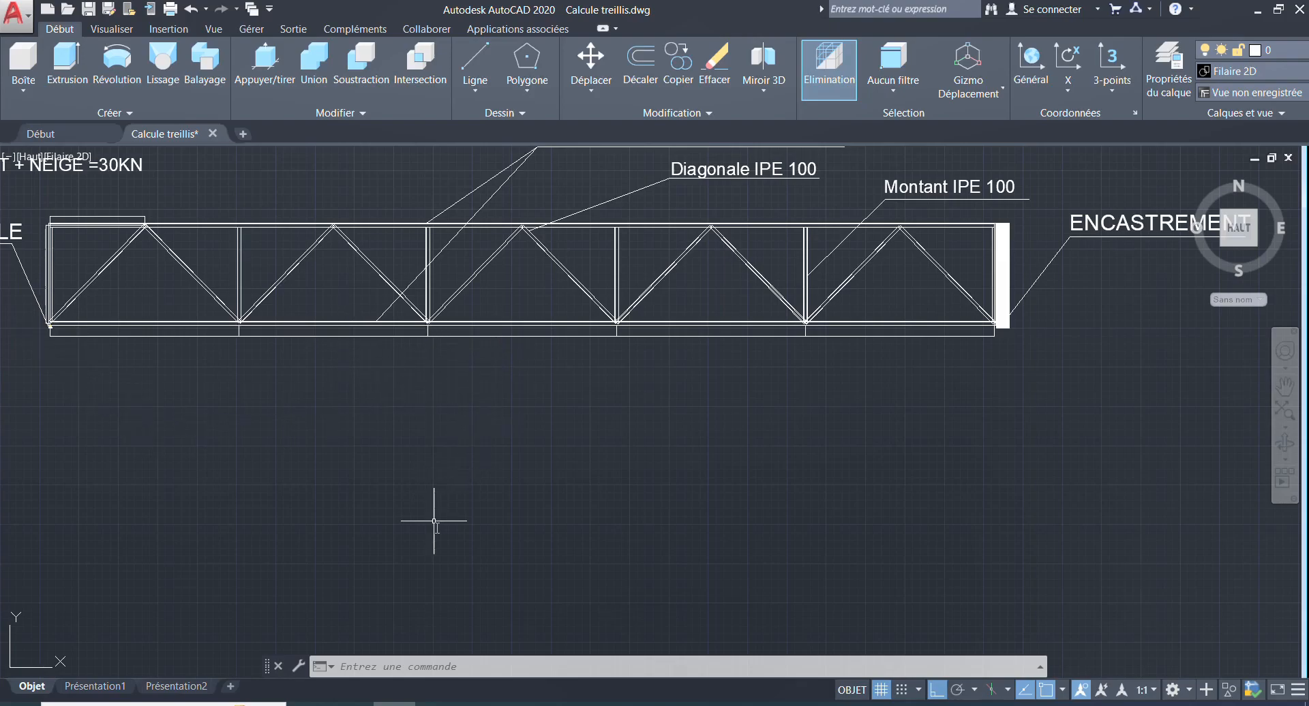
click(354, 702)
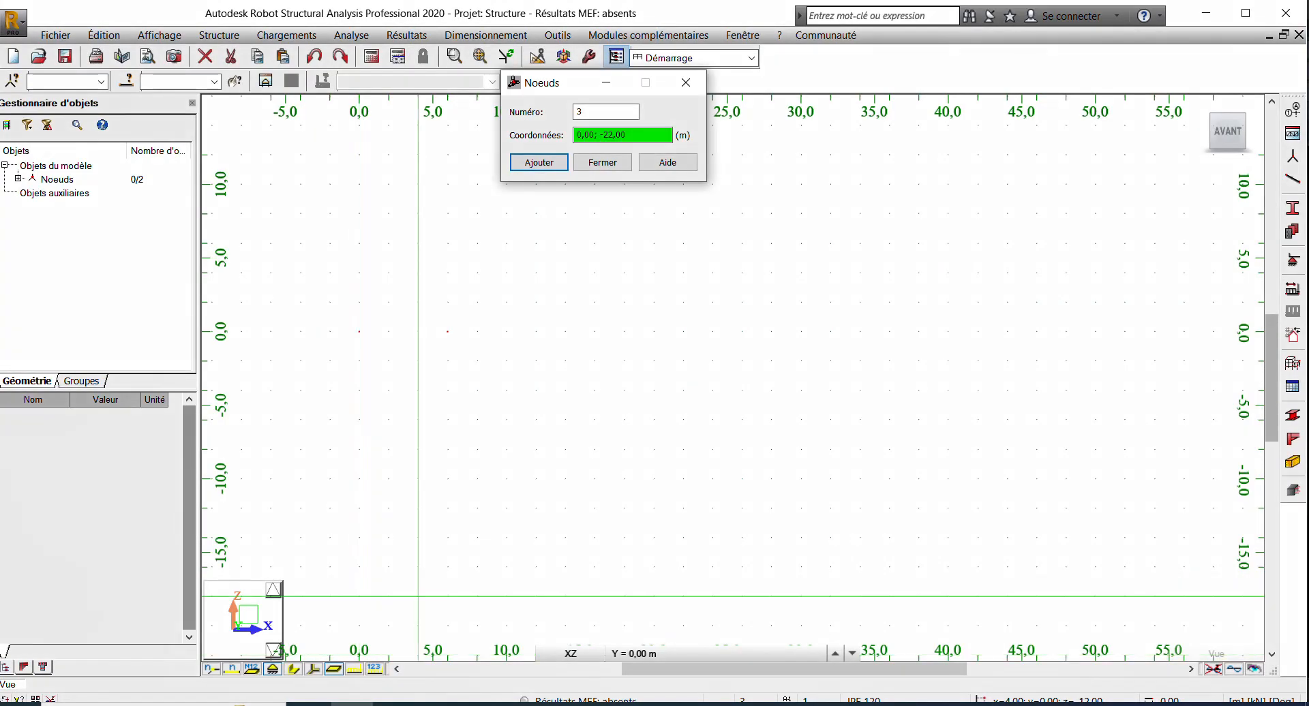
drag(634, 135, 567, 144)
key(BackSpace)
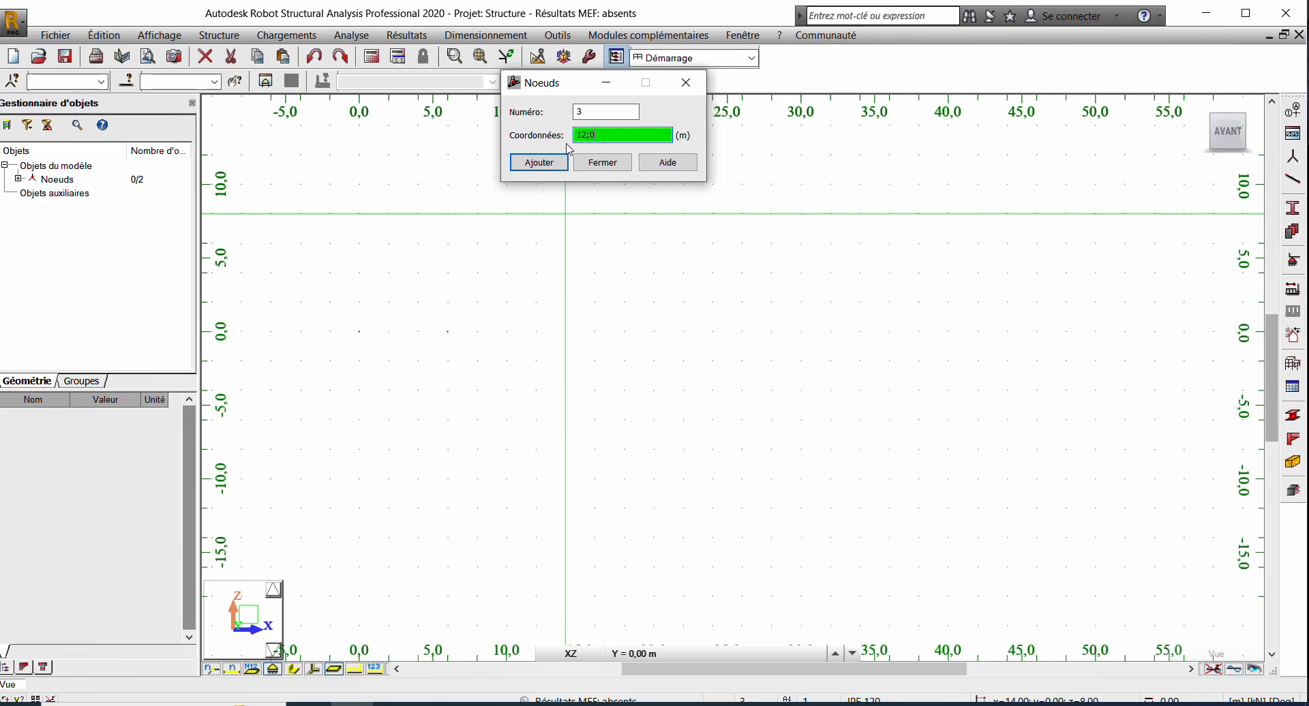
click(539, 163)
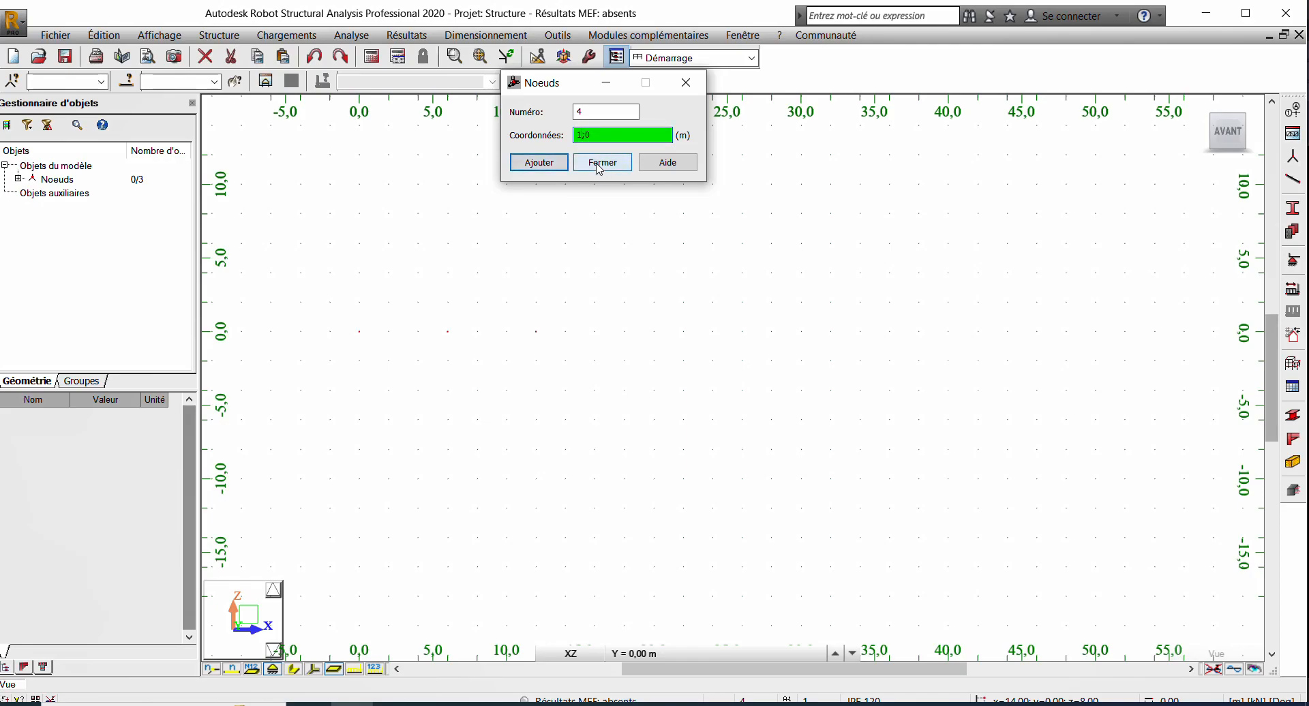
Step: Add the remaining bottom-chord nodes at 18;0, 24;0 and 30;0
click(538, 162)
click(539, 162)
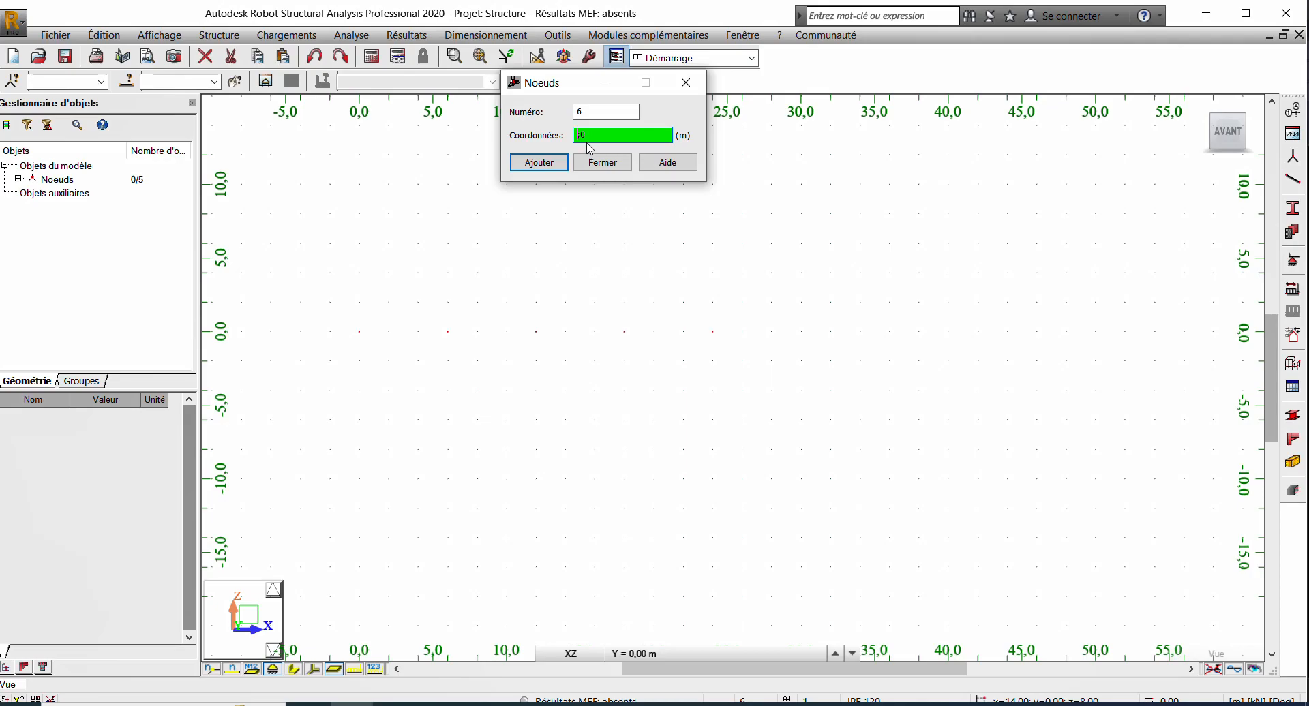
click(554, 163)
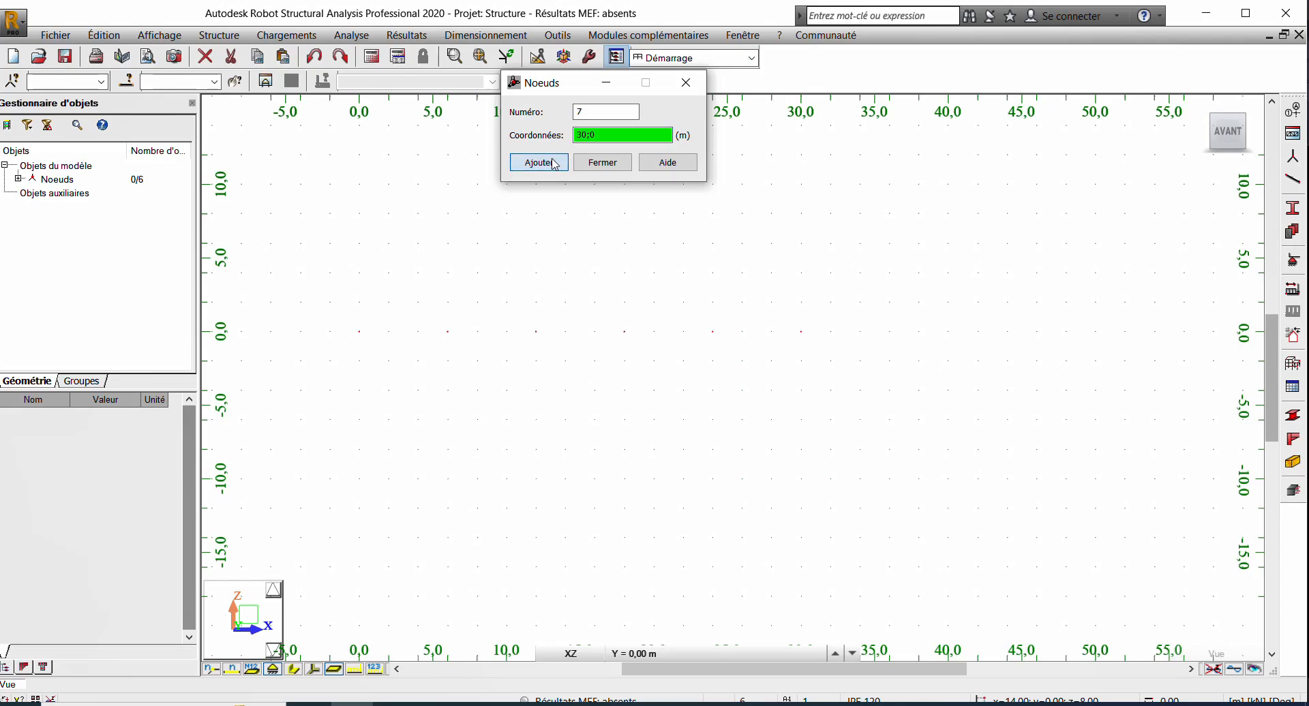
Step: Examine the truss's height dimension beside the simple-support end in the AutoCAD drawing
scroll(454, 617, down, 1)
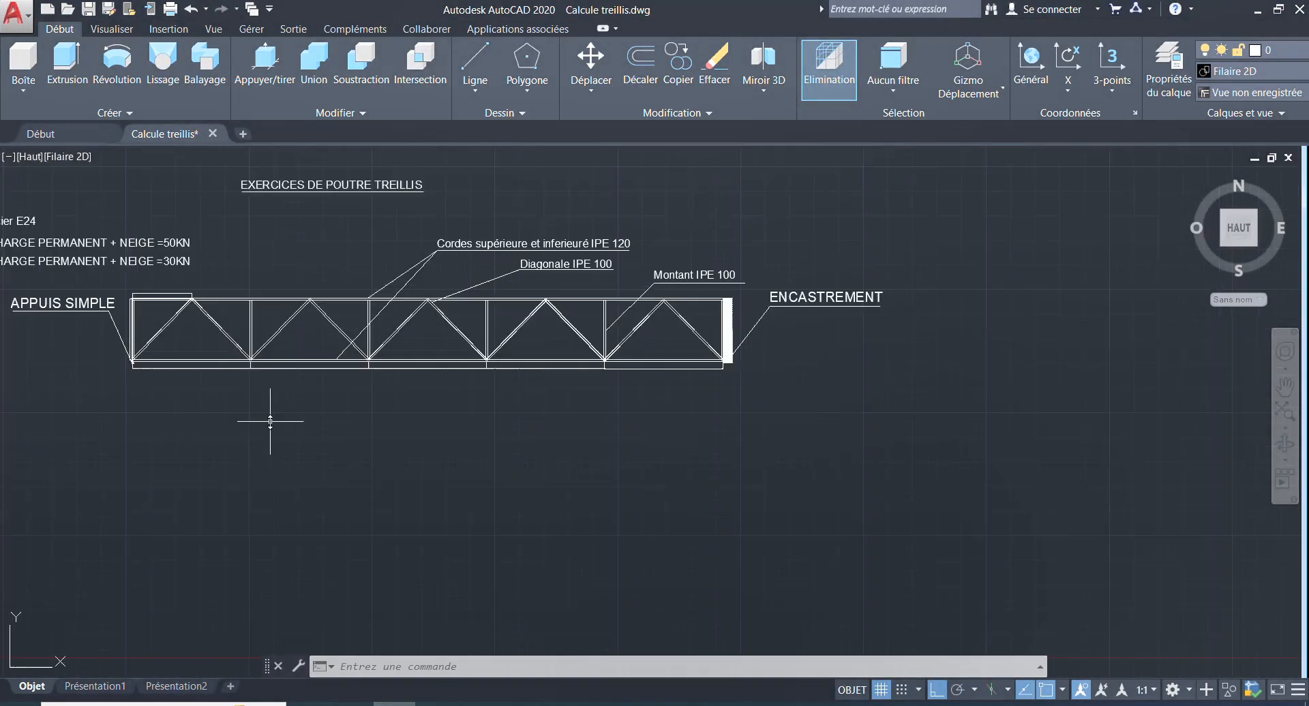
scroll(112, 357, up, 1)
mouse_move(113, 357)
middle_down()
mouse_move(203, 372)
mouse_move(201, 389)
mouse_move(236, 372)
middle_up()
scroll(204, 373, down, 1)
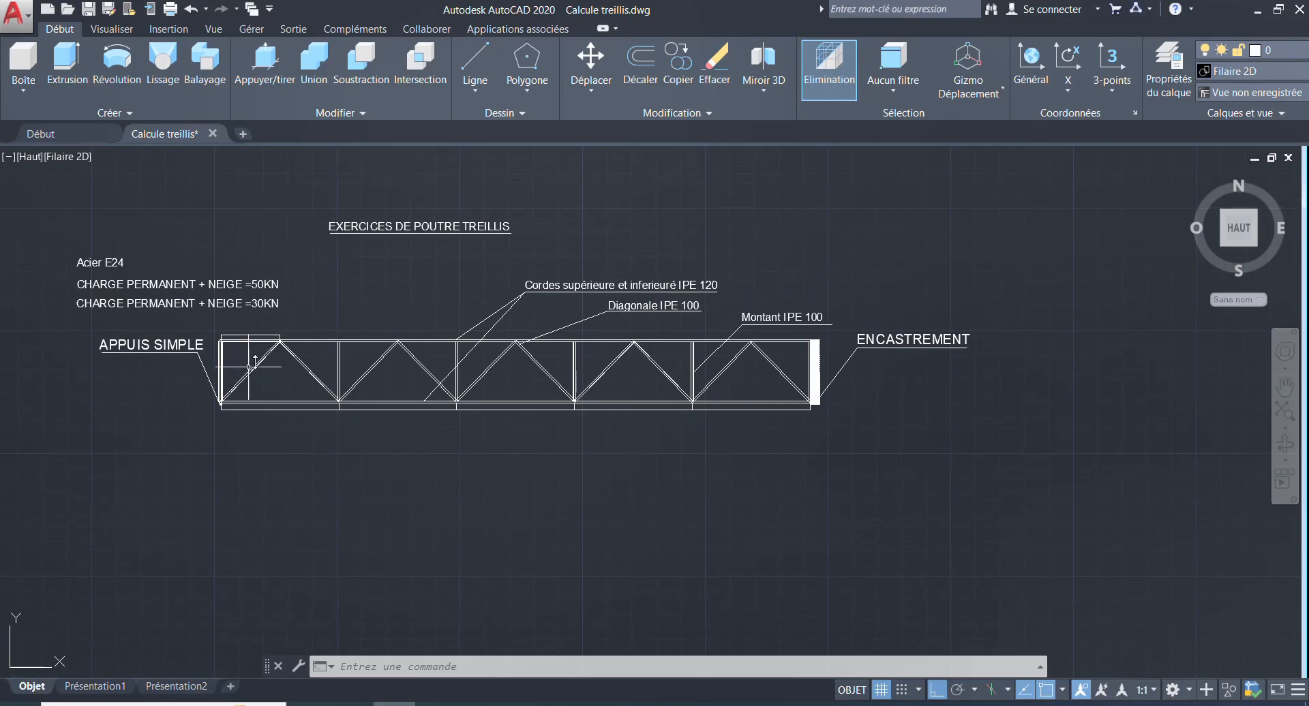
scroll(217, 375, up, 5)
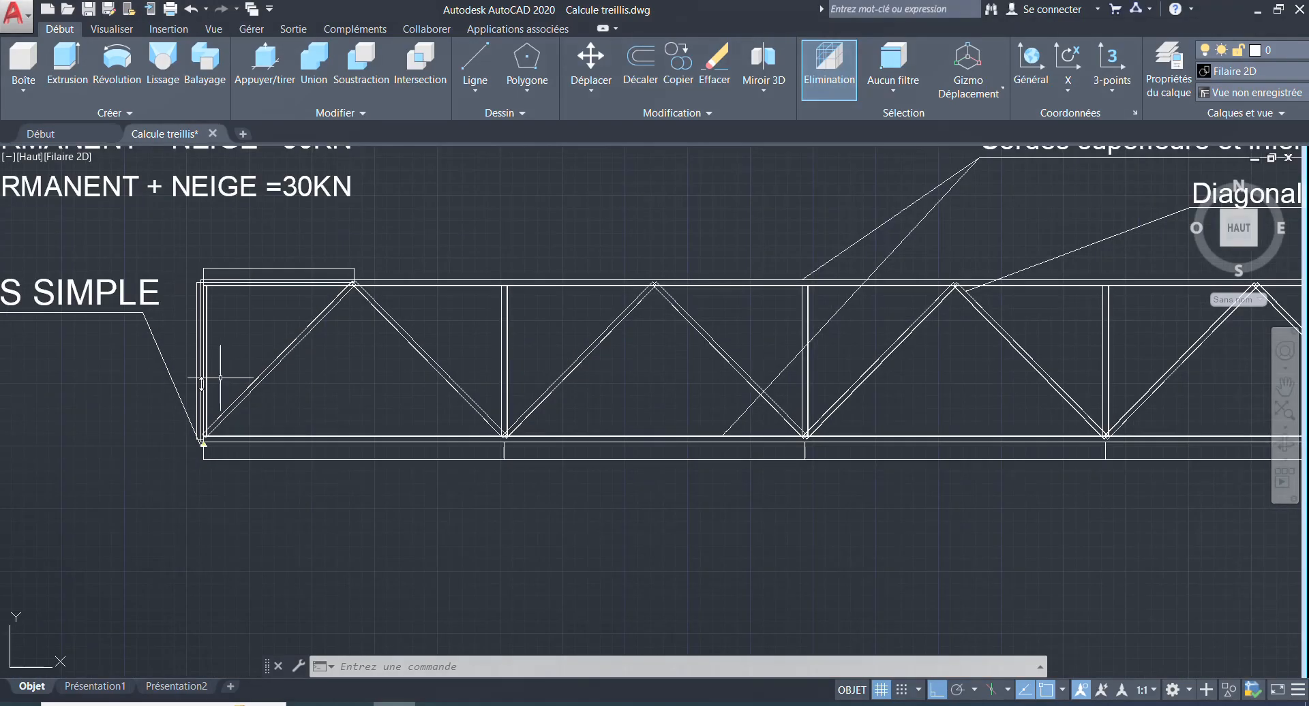
scroll(239, 286, up, 6)
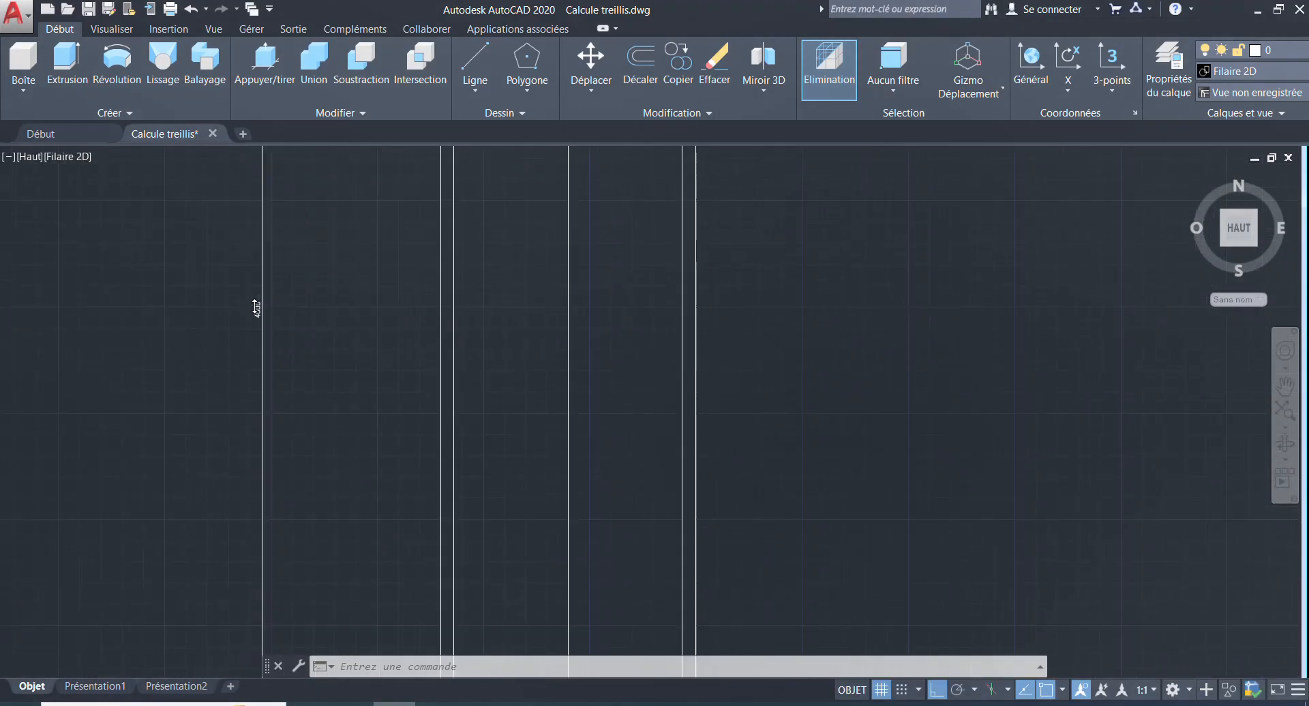
scroll(253, 327, up, 5)
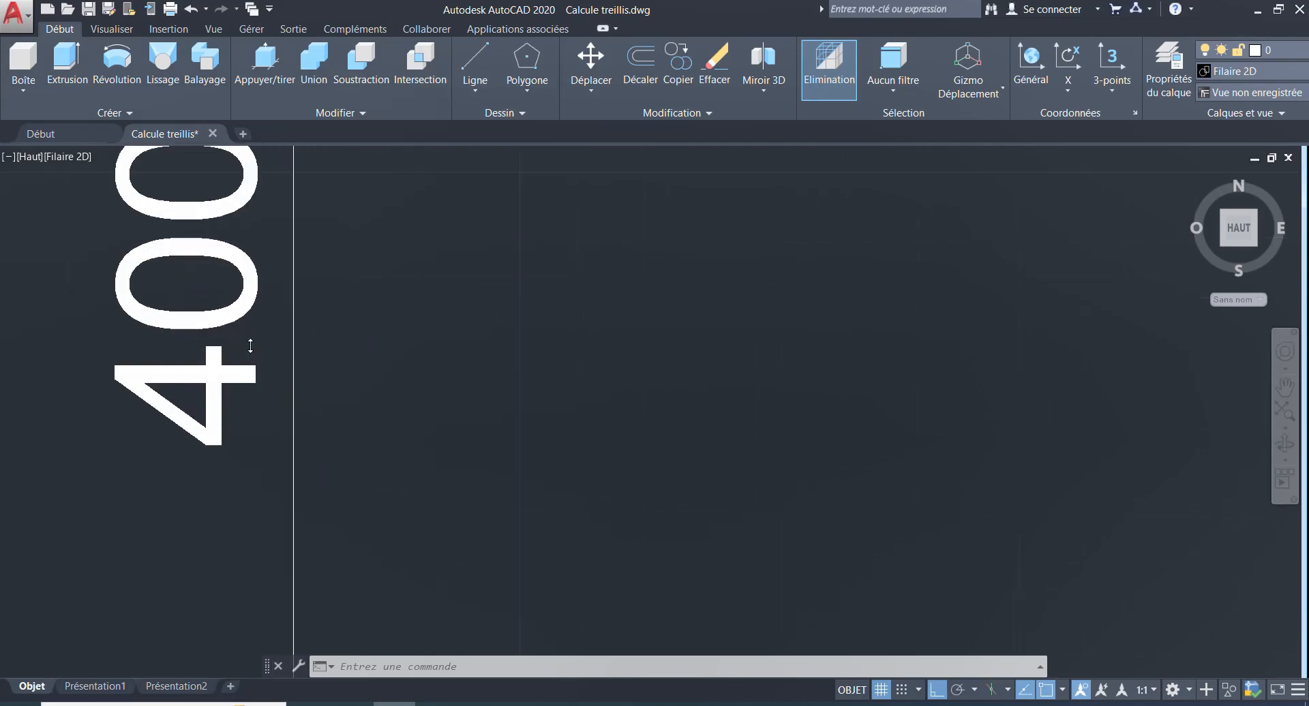
scroll(248, 329, down, 5)
scroll(254, 344, up, 3)
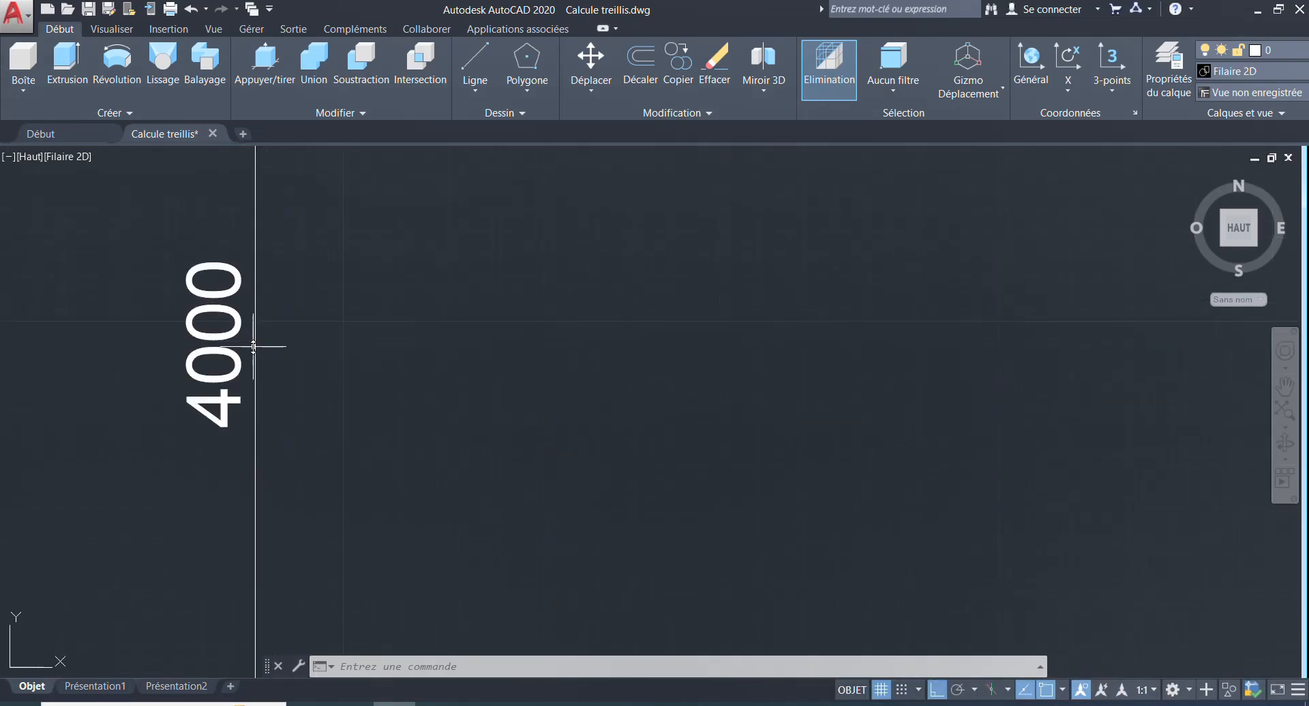
scroll(232, 313, down, 6)
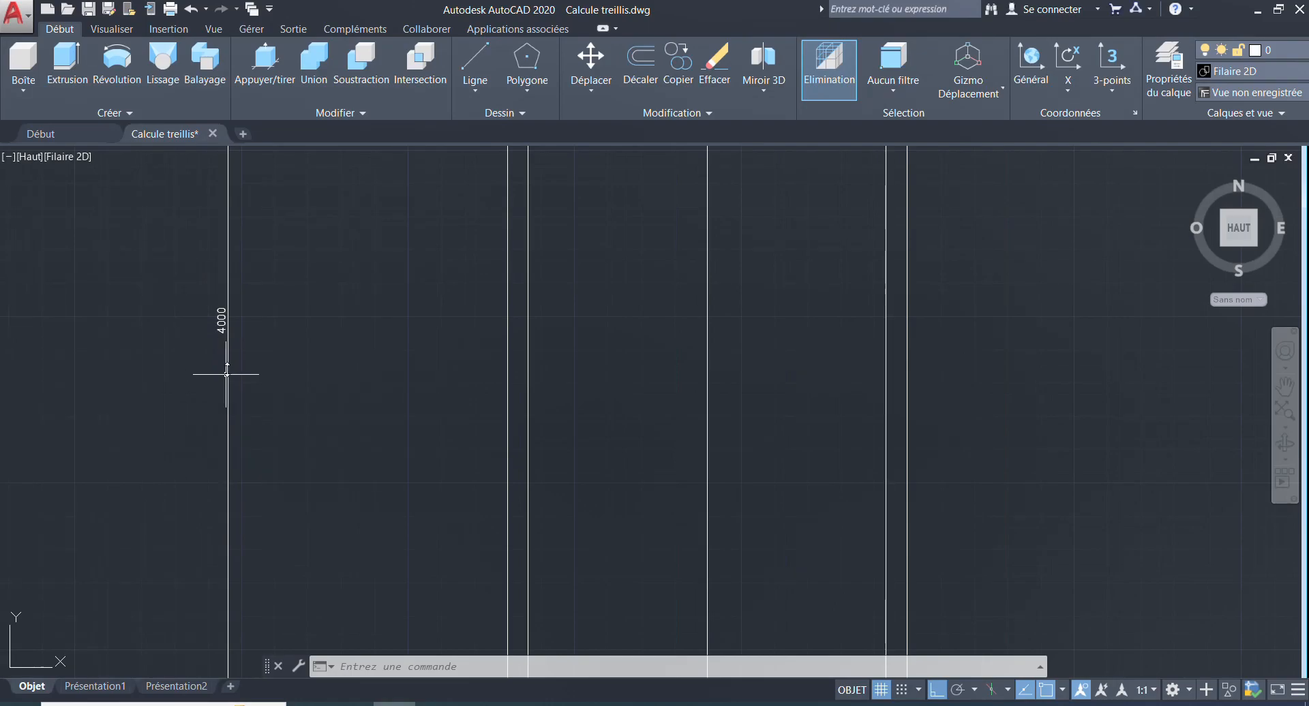
scroll(234, 286, down, 8)
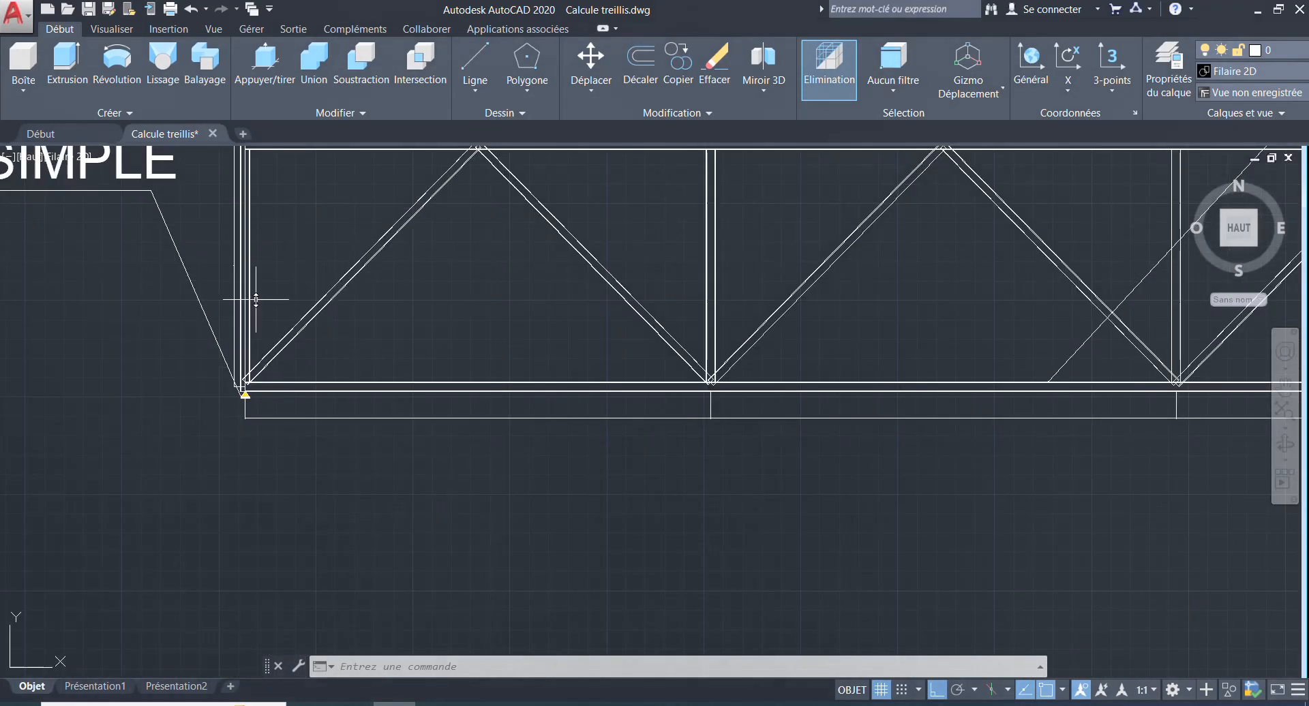
Step: Return to Robot and add the first top-chord node at coordinates 0;4
click(353, 704)
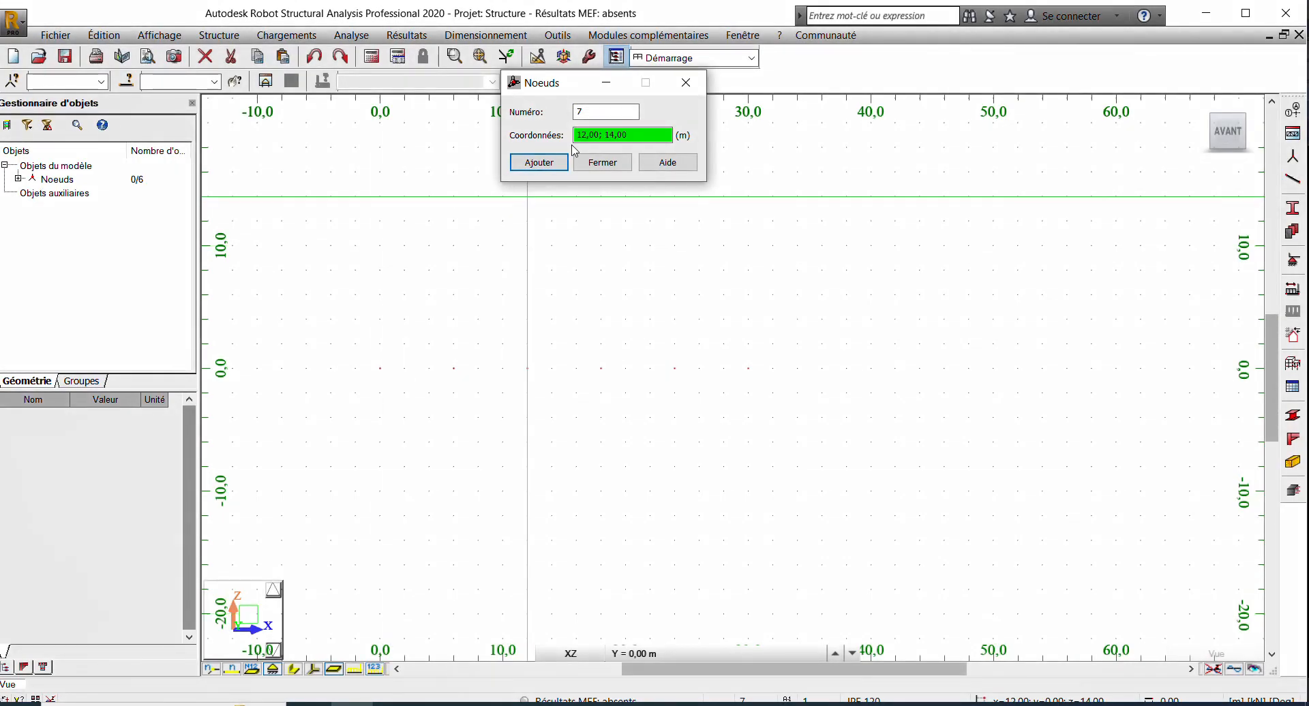
drag(629, 134, 576, 134)
key(Delete)
click(539, 163)
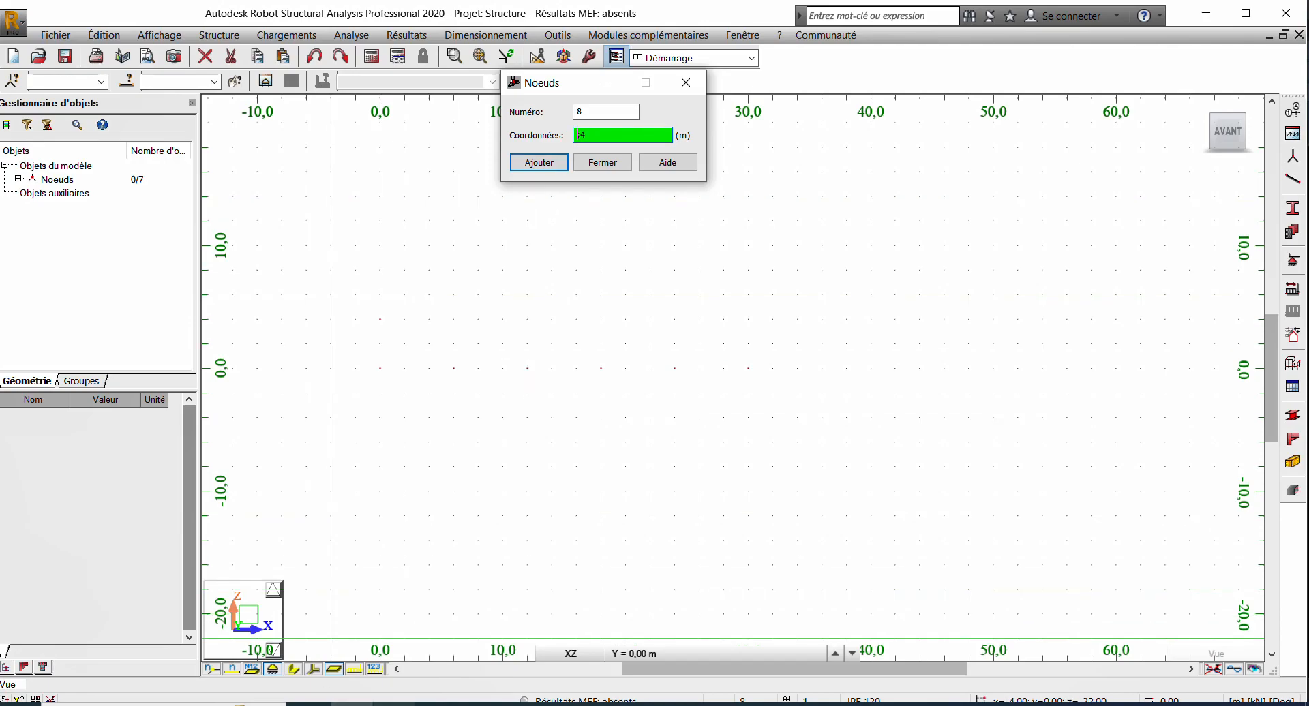
Step: Check the first top-chord spacing in the AutoCAD drawing and add a node in Robot at 3;4
click(392, 704)
scroll(246, 281, up, 8)
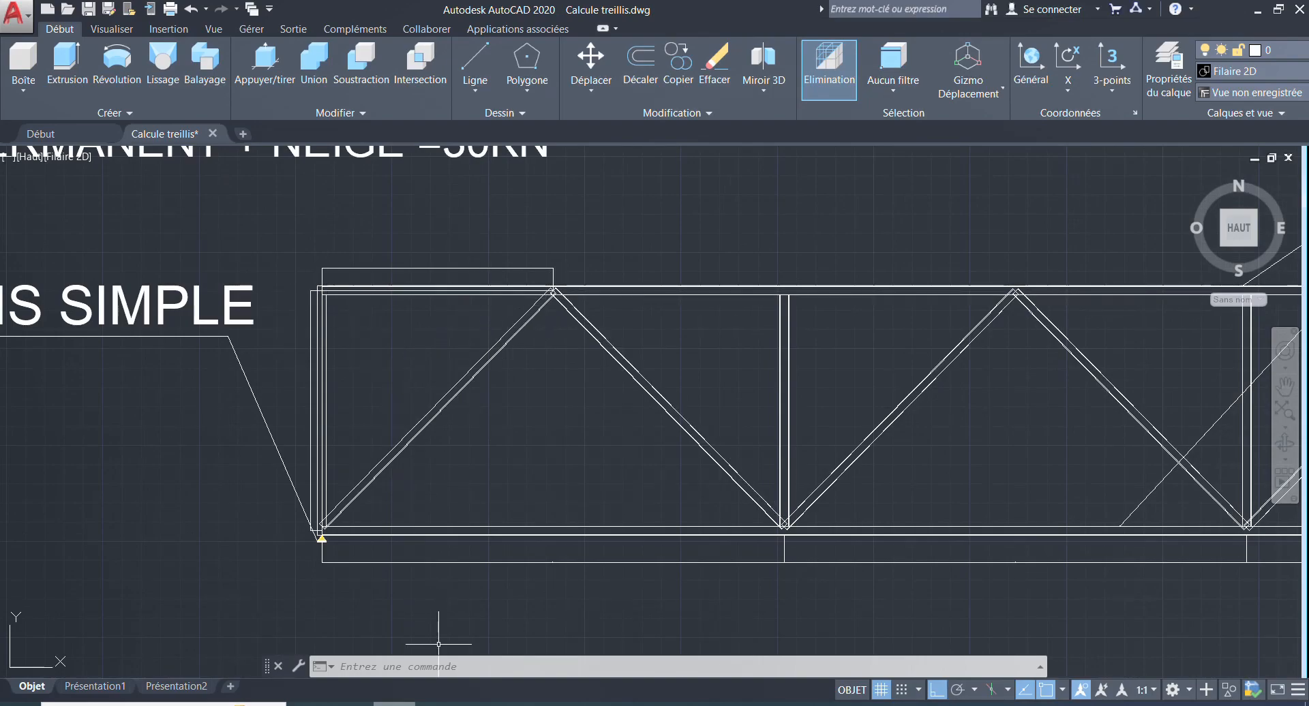
click(353, 704)
drag(630, 135, 569, 135)
key(BackSpace)
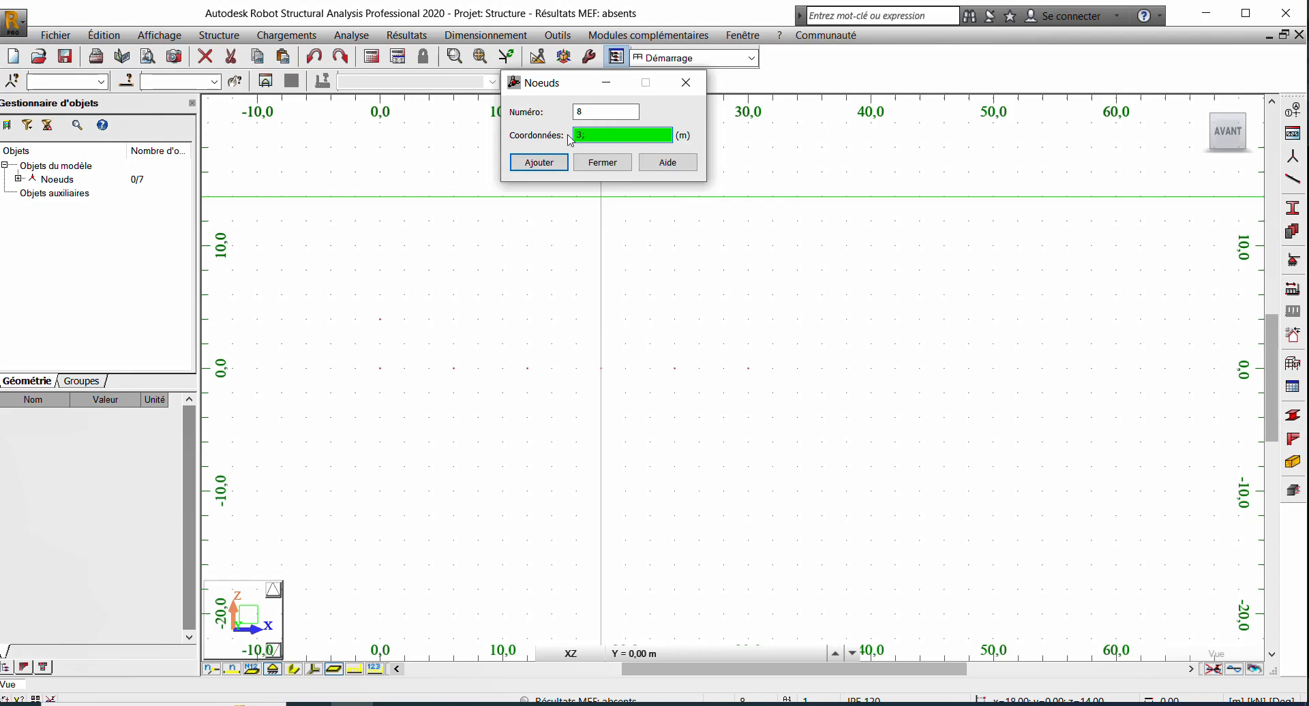
click(547, 174)
Step: Consult the AutoCAD drawing again and add the next top-chord node in Robot at 6;4
drag(631, 135, 573, 131)
key(BackSpace)
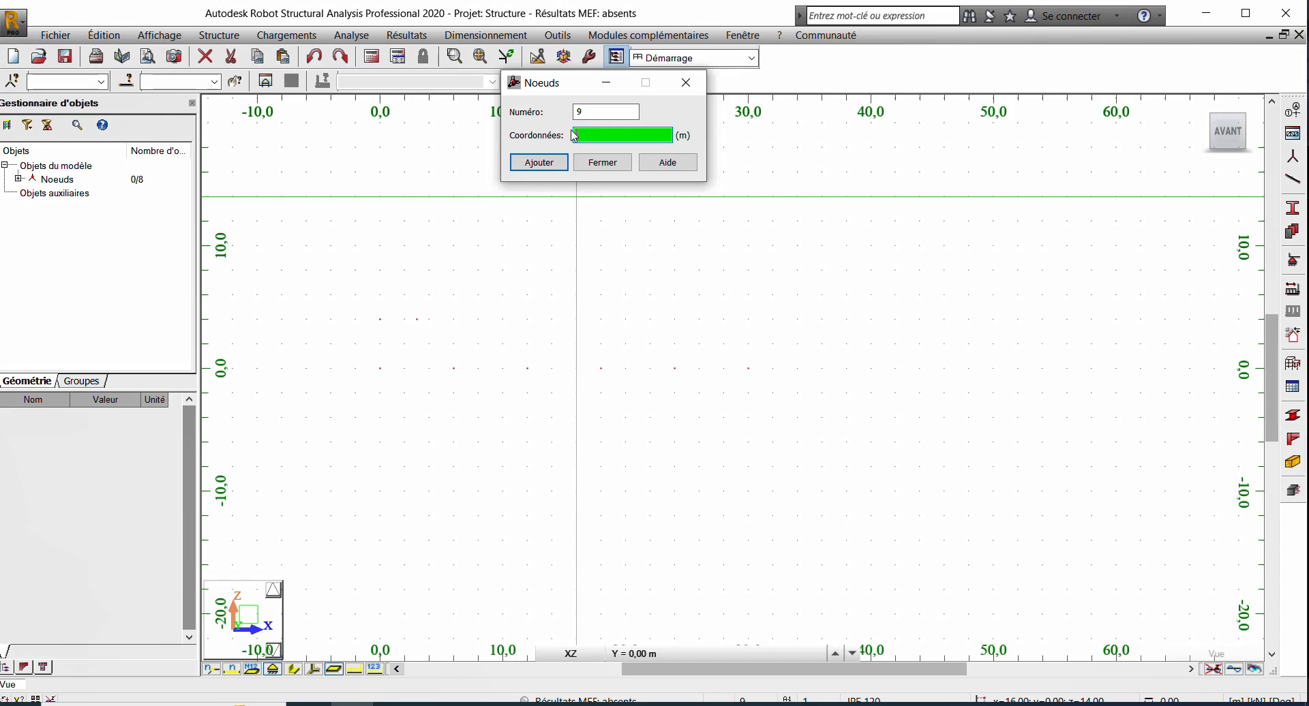
click(395, 704)
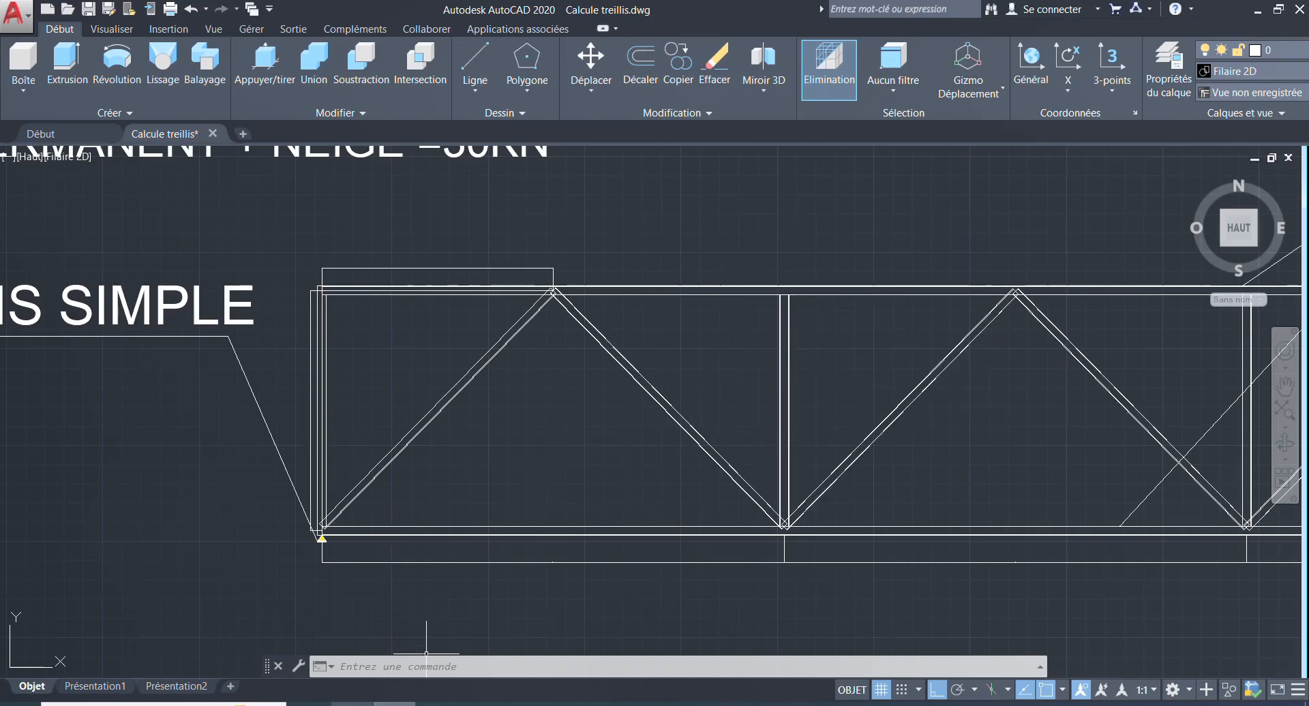
click(352, 704)
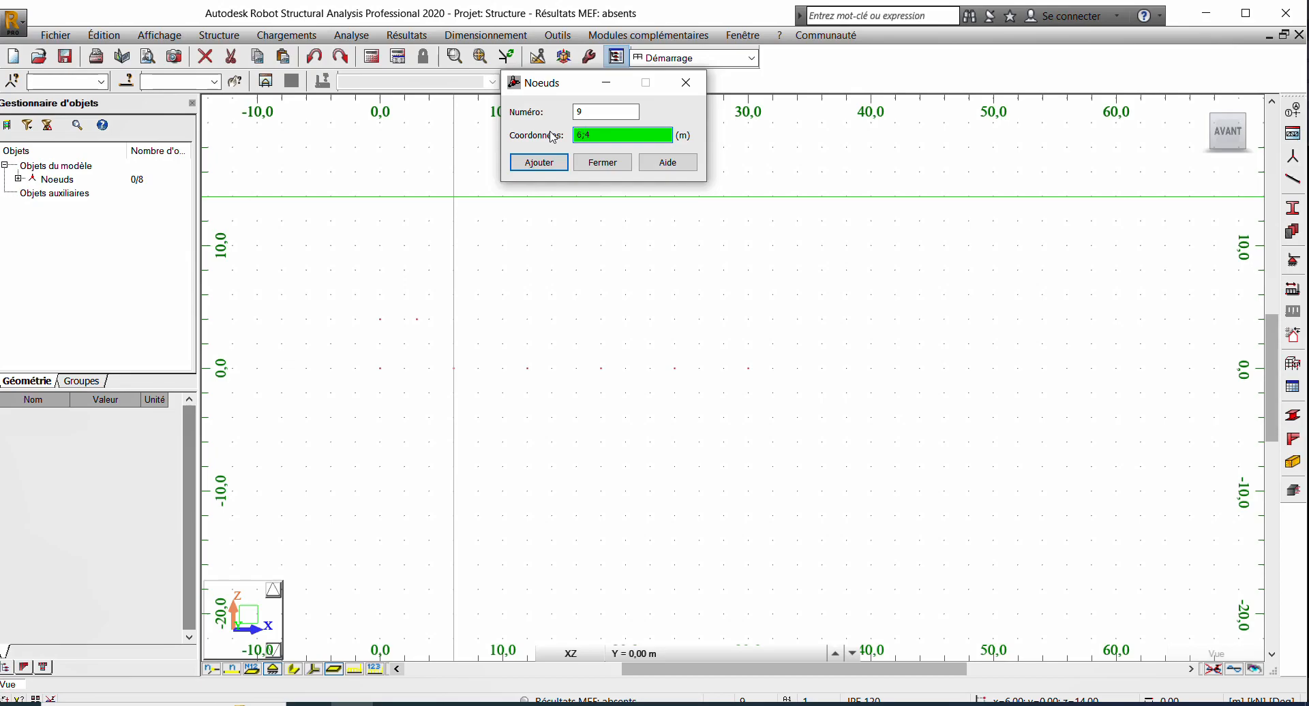
click(539, 162)
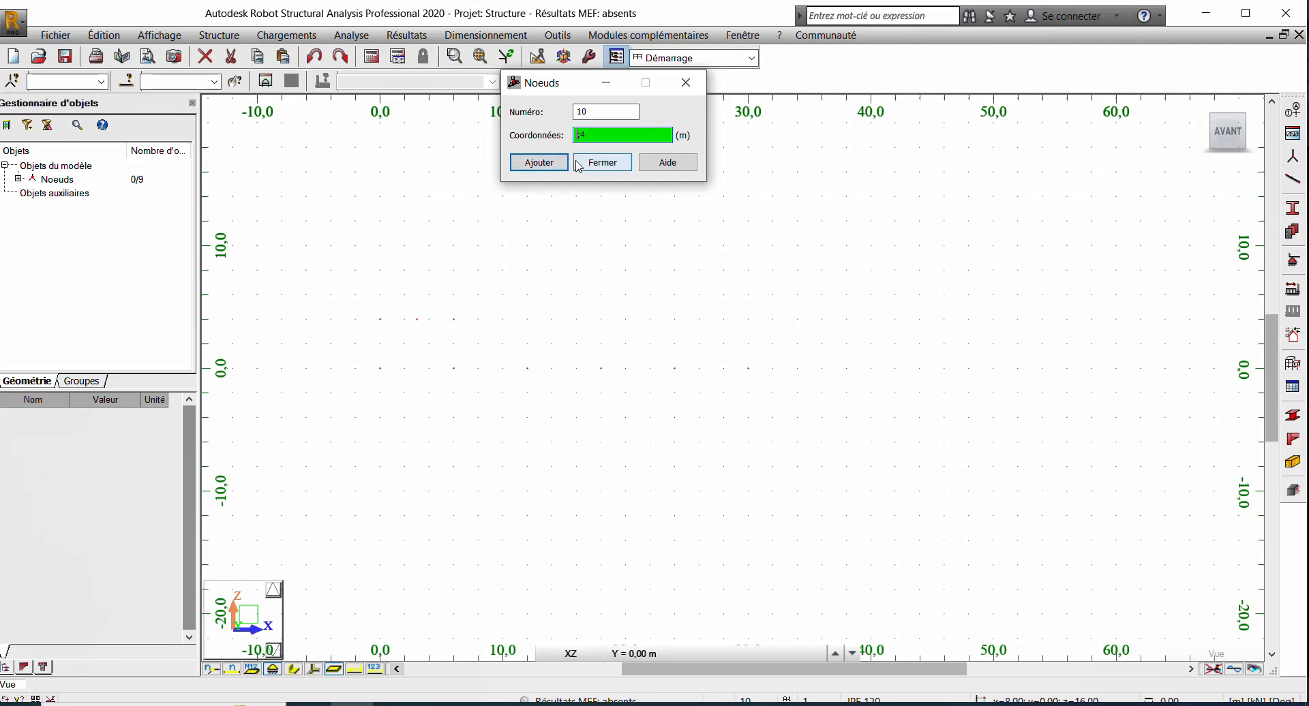
Step: Continue the top chord with nodes at 9;4, 12;4 and 15;4
click(538, 162)
click(577, 136)
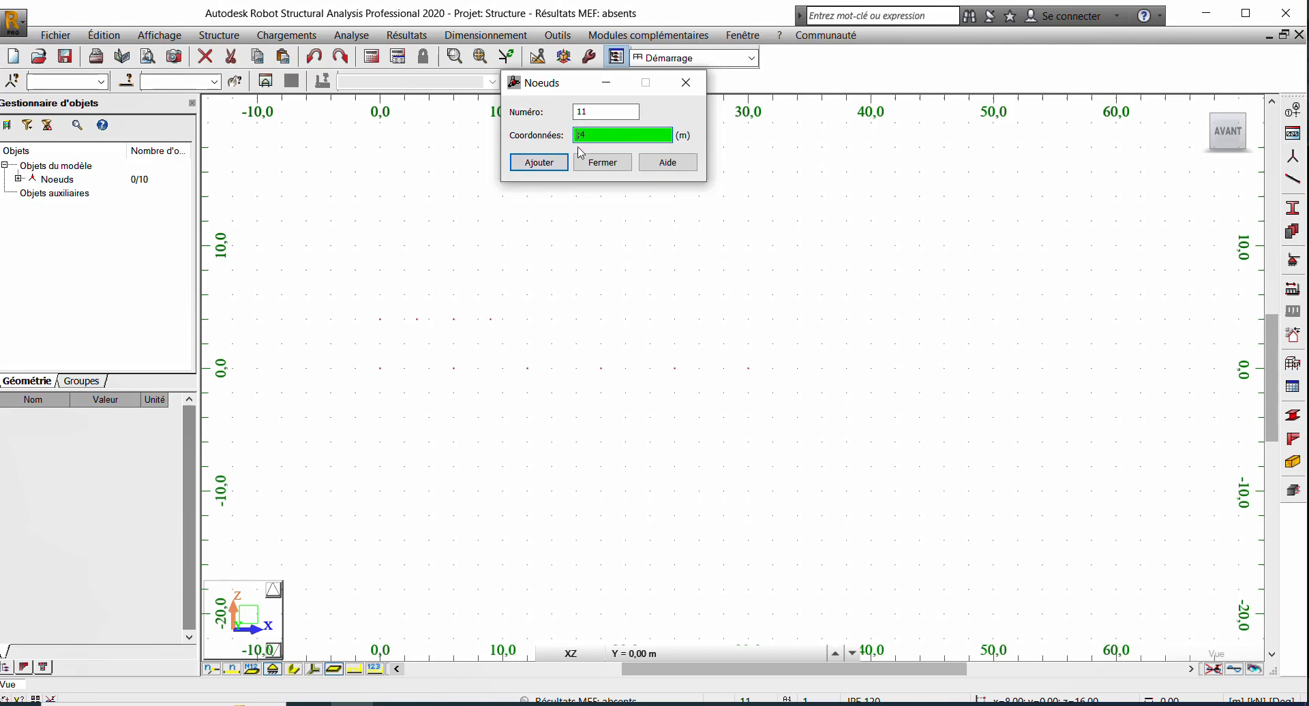
text(12)
key(Return)
text(5)
key(Return)
Step: Complete the top chord with nodes at 18;4, 21;4, 24;4, 27;4 and 30;4, and finish node entry
click(553, 161)
key(BackSpace)
click(553, 161)
click(564, 161)
key(Return)
click(541, 162)
click(593, 164)
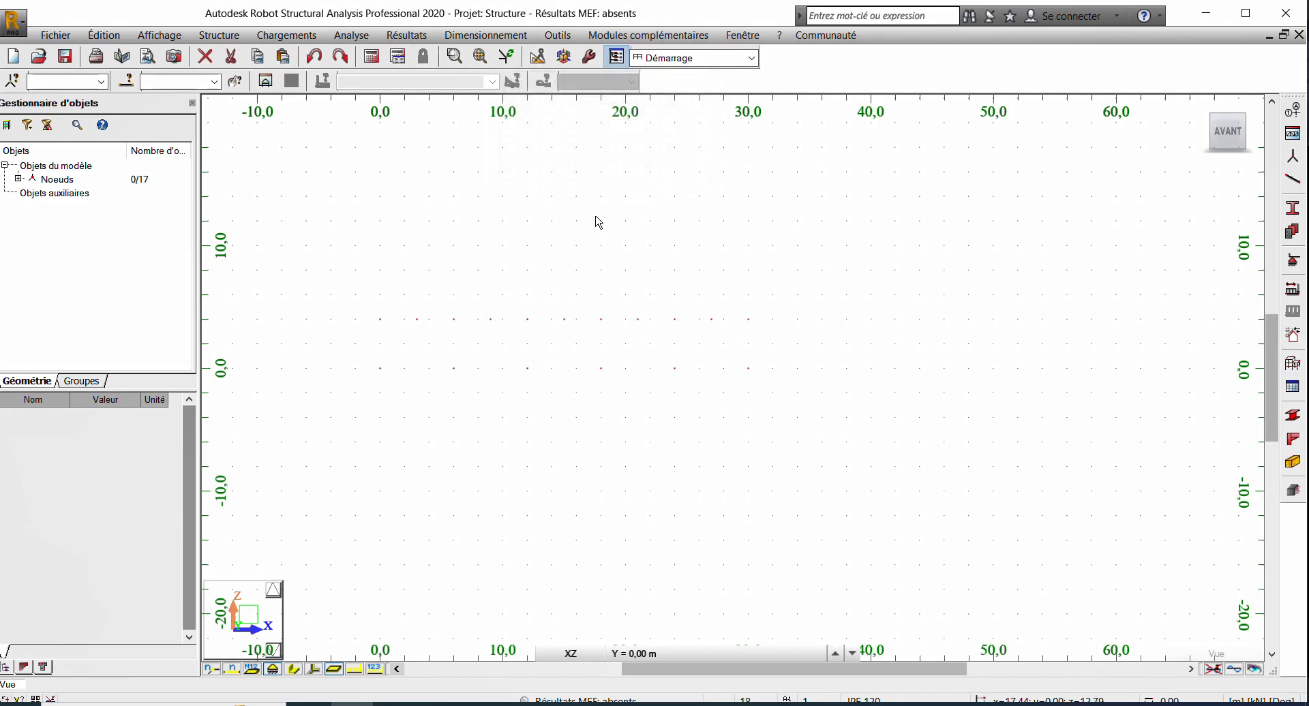
Step: Hide the grid in the structure view
scroll(526, 336, down, 1)
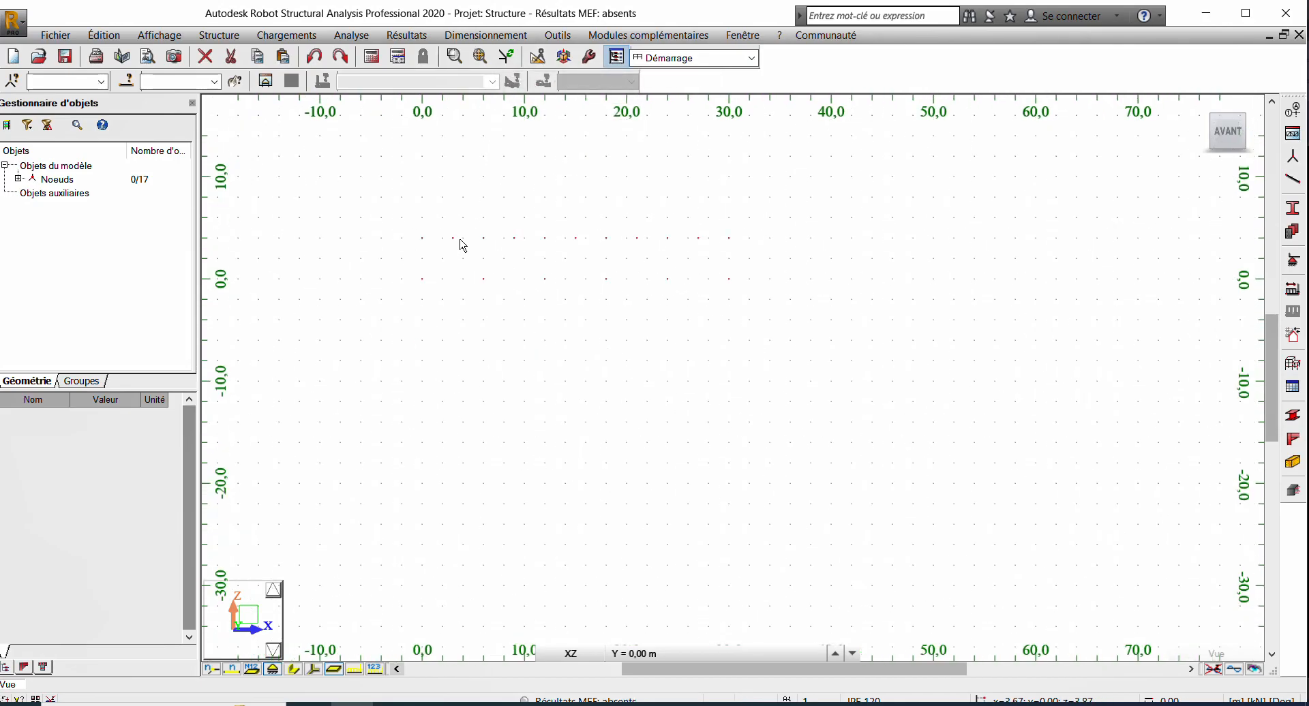
scroll(449, 269, up, 1)
scroll(385, 263, up, 1)
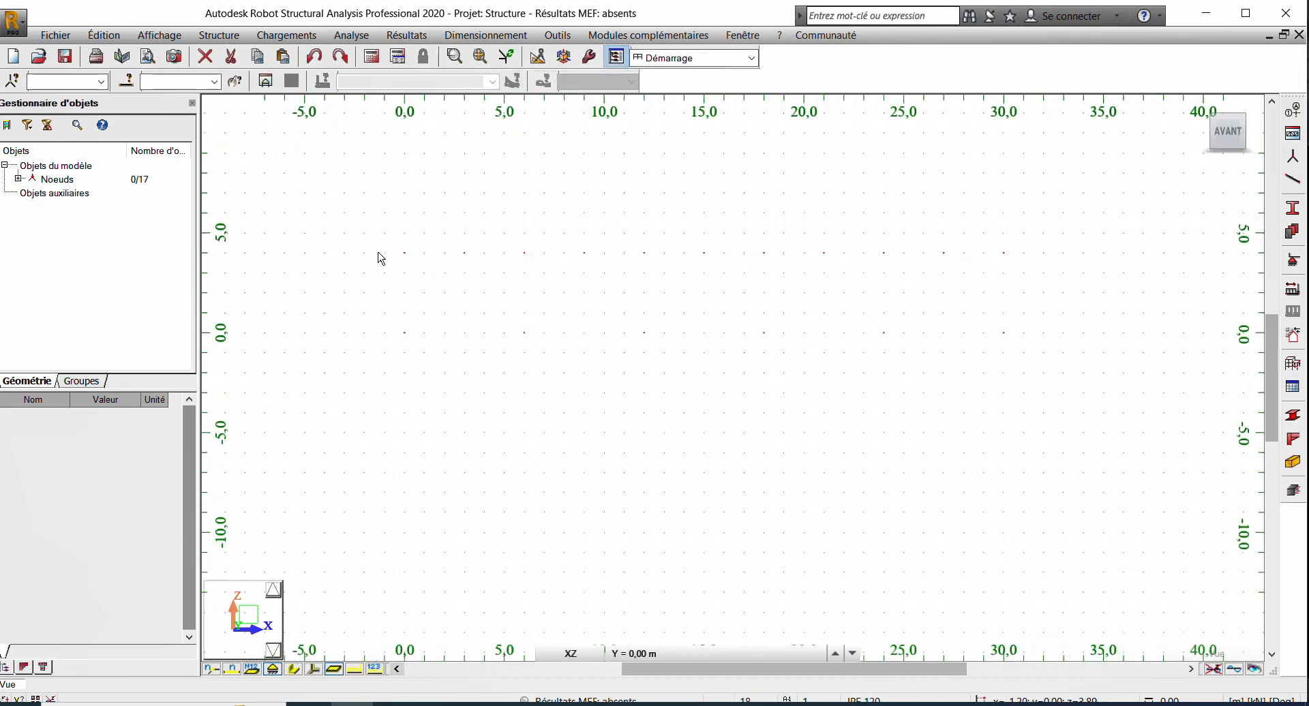
click(176, 37)
mouse_move(189, 264)
click(345, 298)
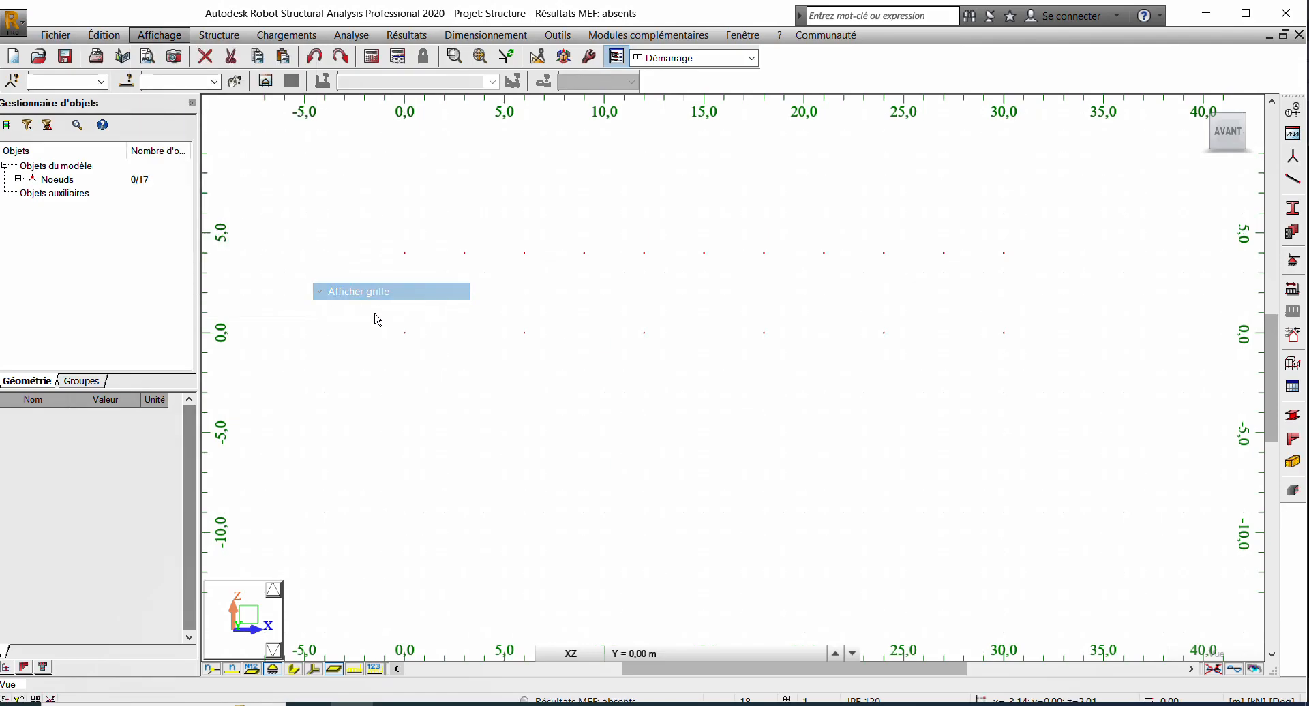
middle_drag(526, 354, 473, 389)
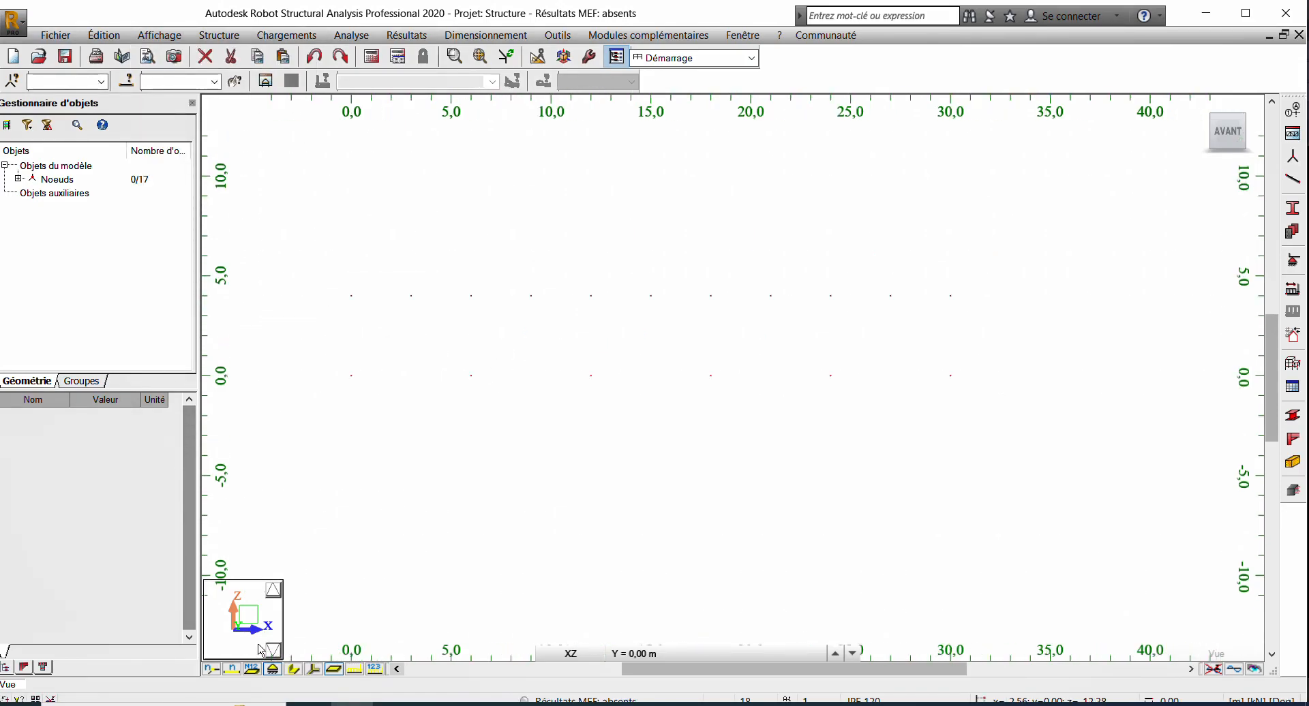
Step: Display the node numbers on both truss chords
click(213, 670)
middle_drag(345, 496, 401, 364)
scroll(393, 395, down, 1)
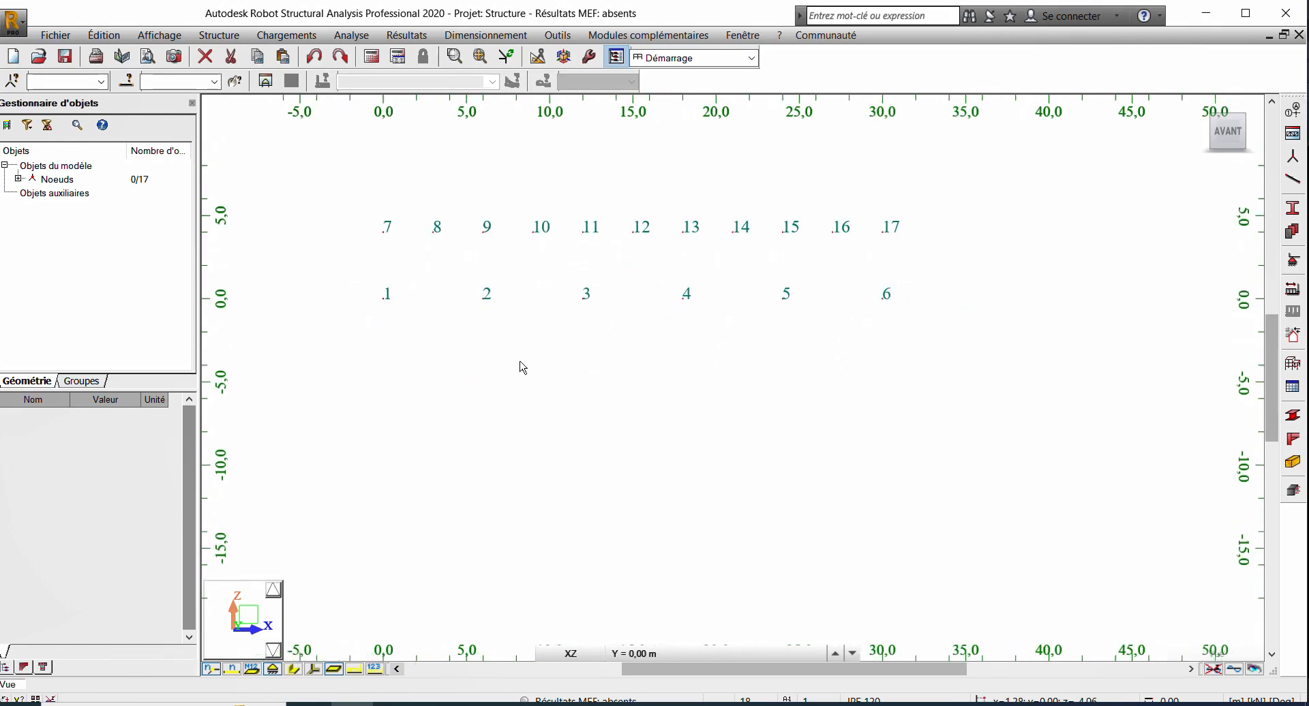
middle_drag(764, 302, 770, 335)
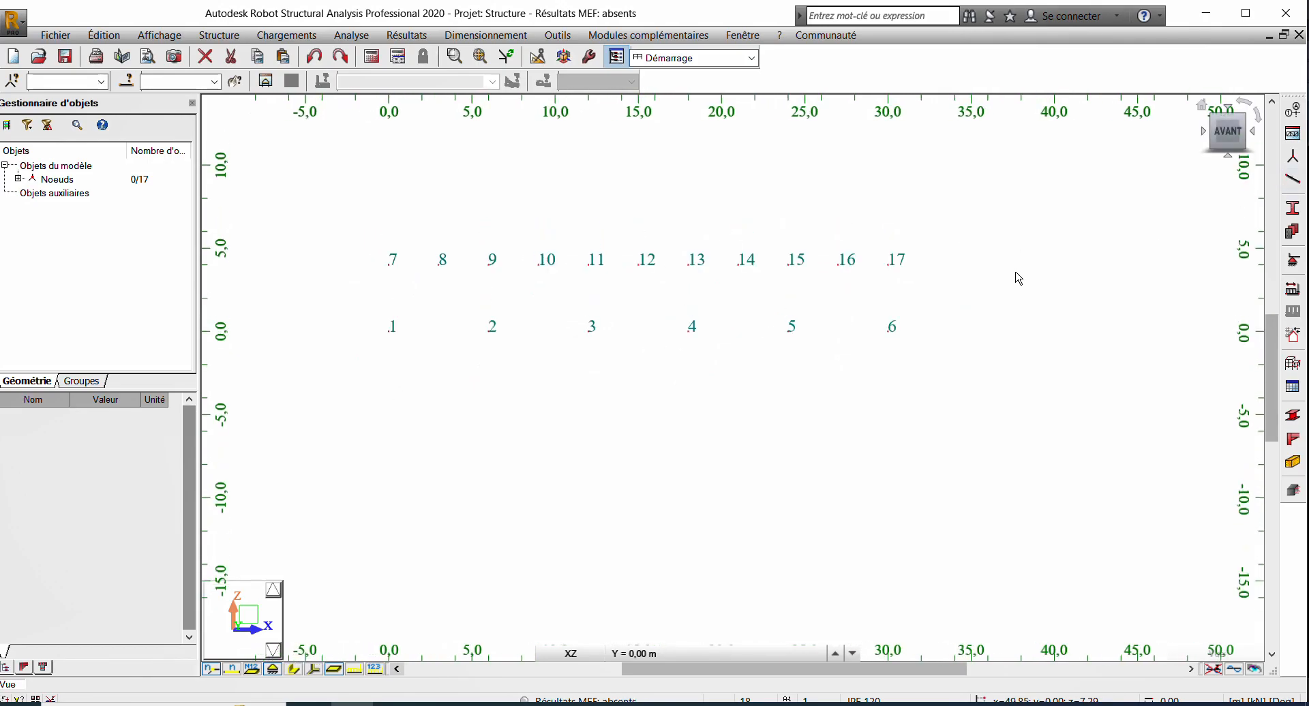
middle_drag(593, 389, 579, 344)
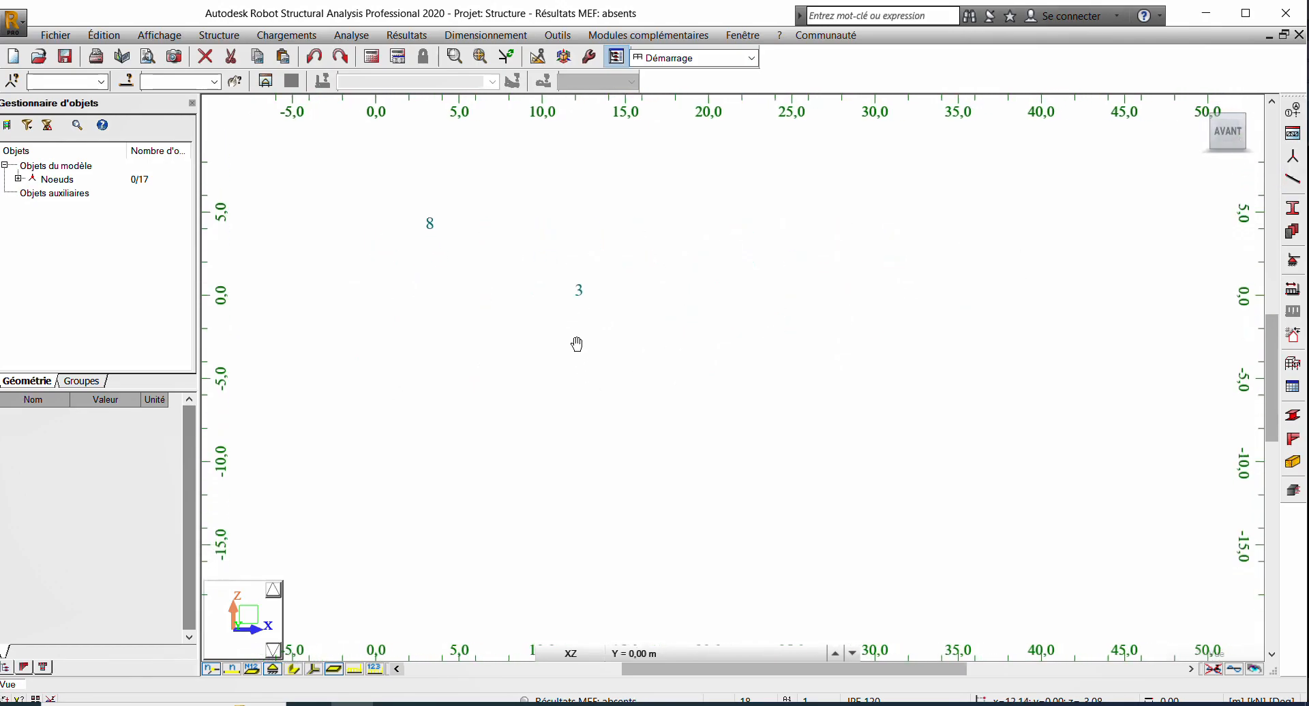
Step: Open the bar definition and its new section definition, and check the AutoCAD drawing for the truss profiles
click(1299, 180)
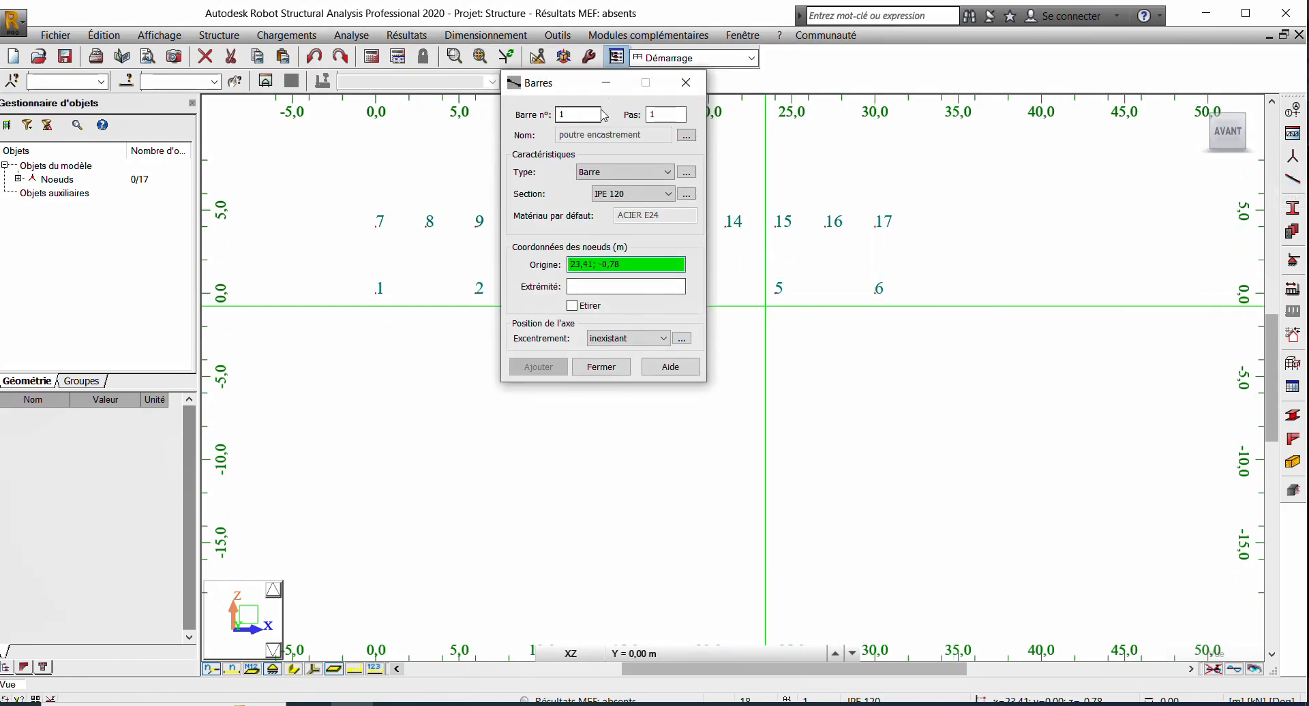
drag(558, 90, 808, 73)
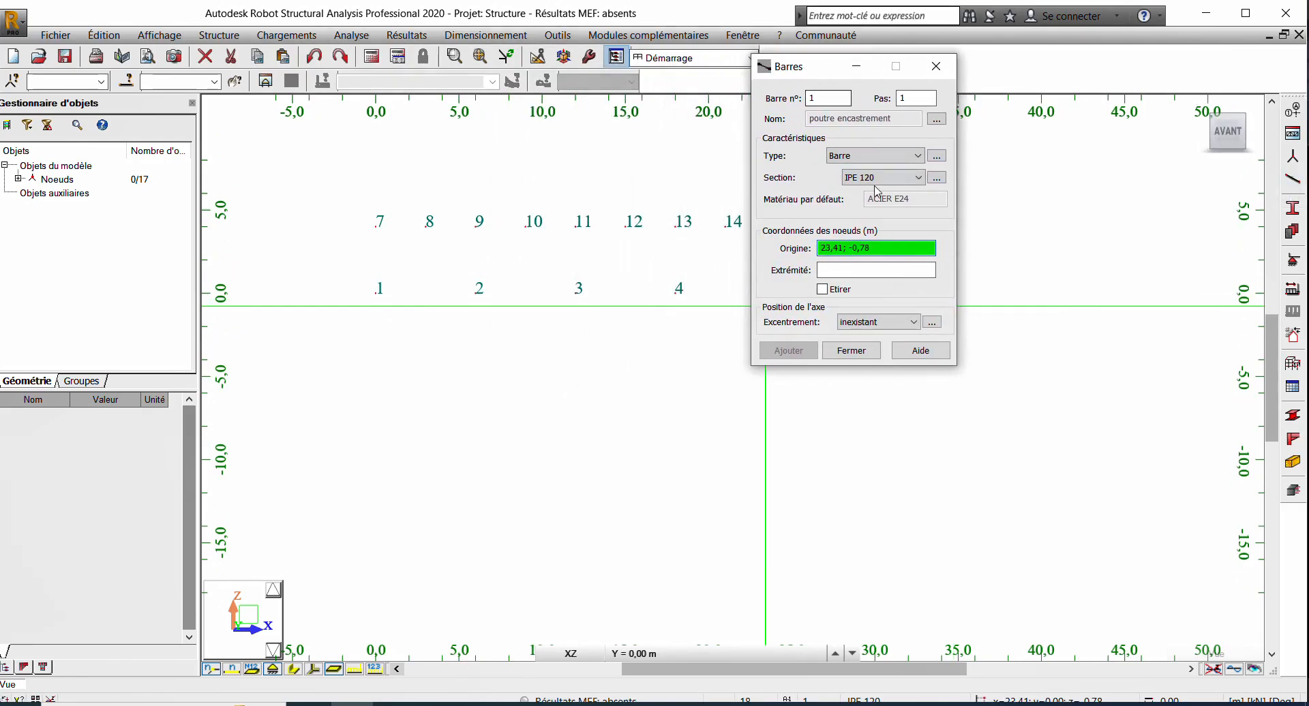
click(936, 178)
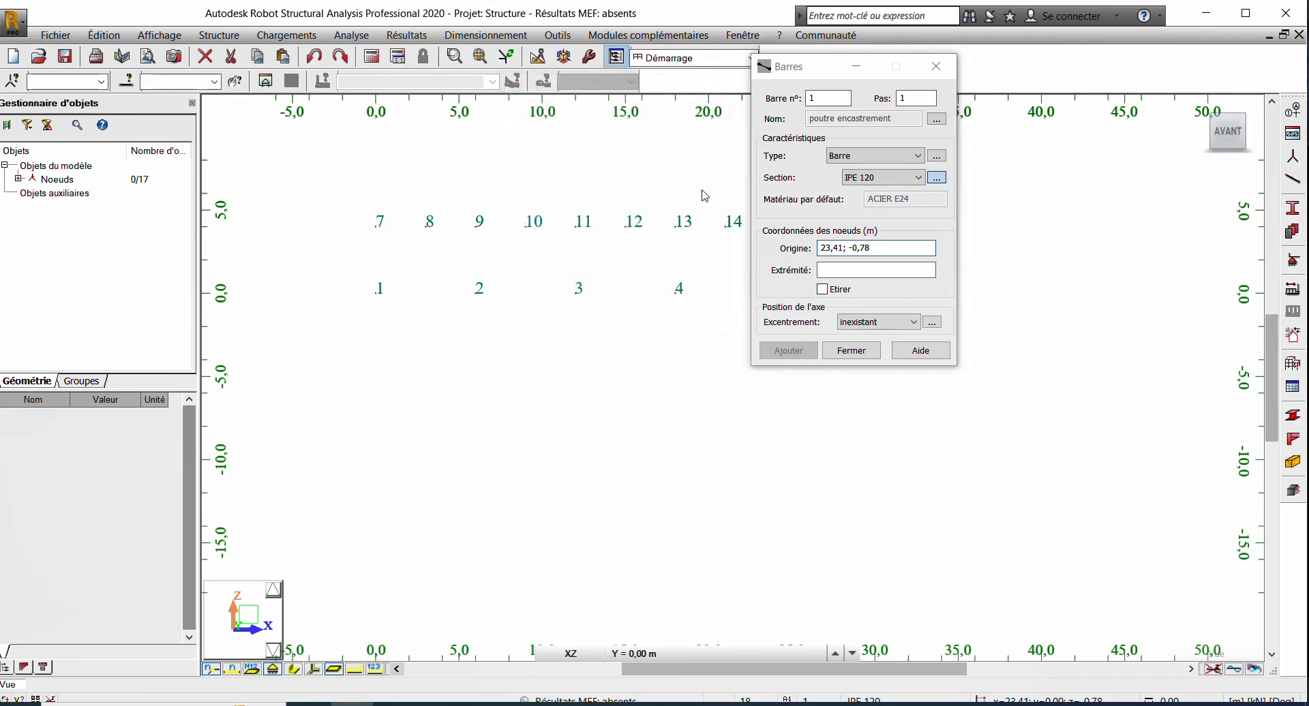
click(394, 704)
scroll(403, 329, down, 6)
scroll(613, 325, up, 5)
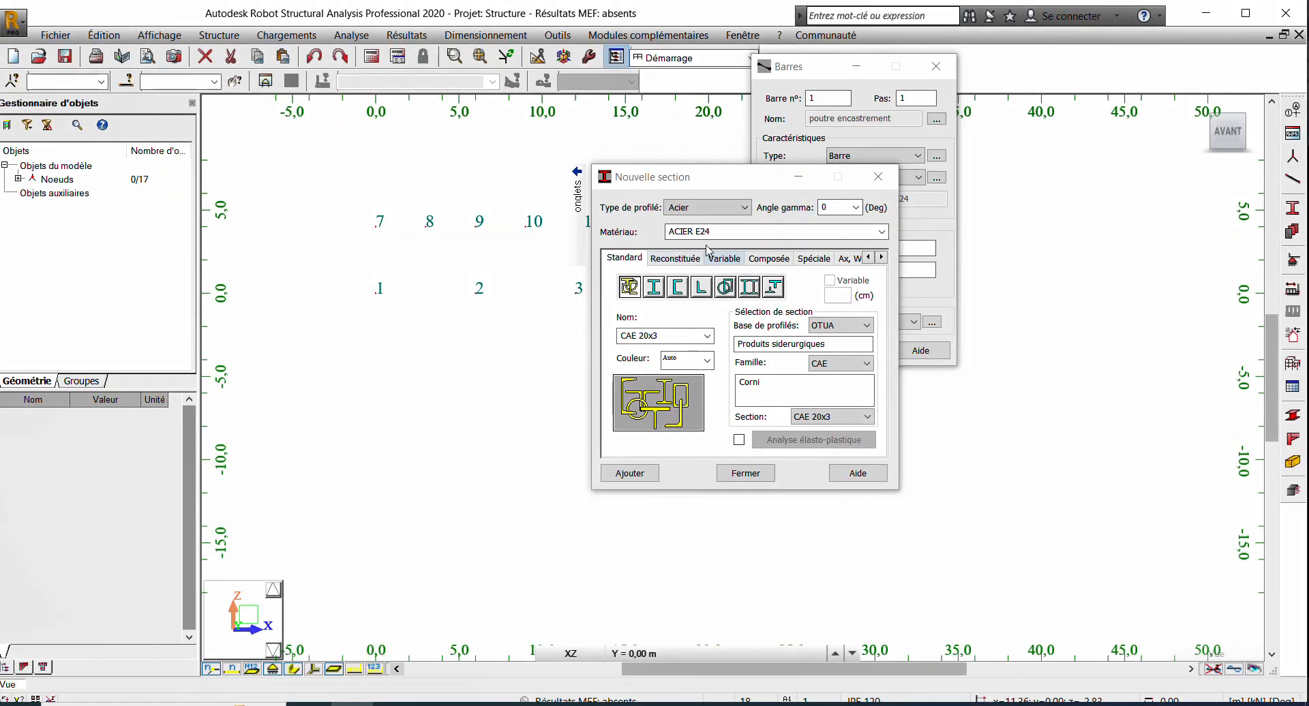
Step: Add the IPE 120 section from the OTUA database's IPE family in ACIER E24, replacing the existing profile of that name
click(836, 416)
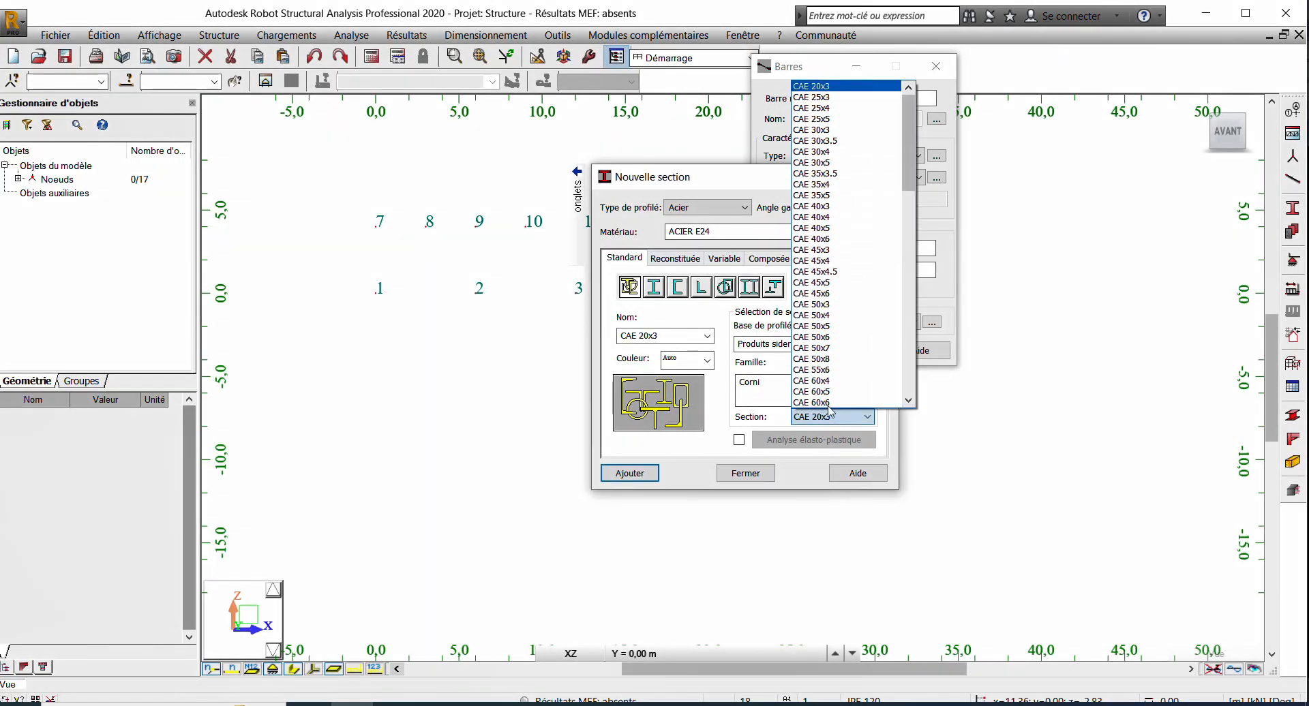
click(741, 403)
click(866, 326)
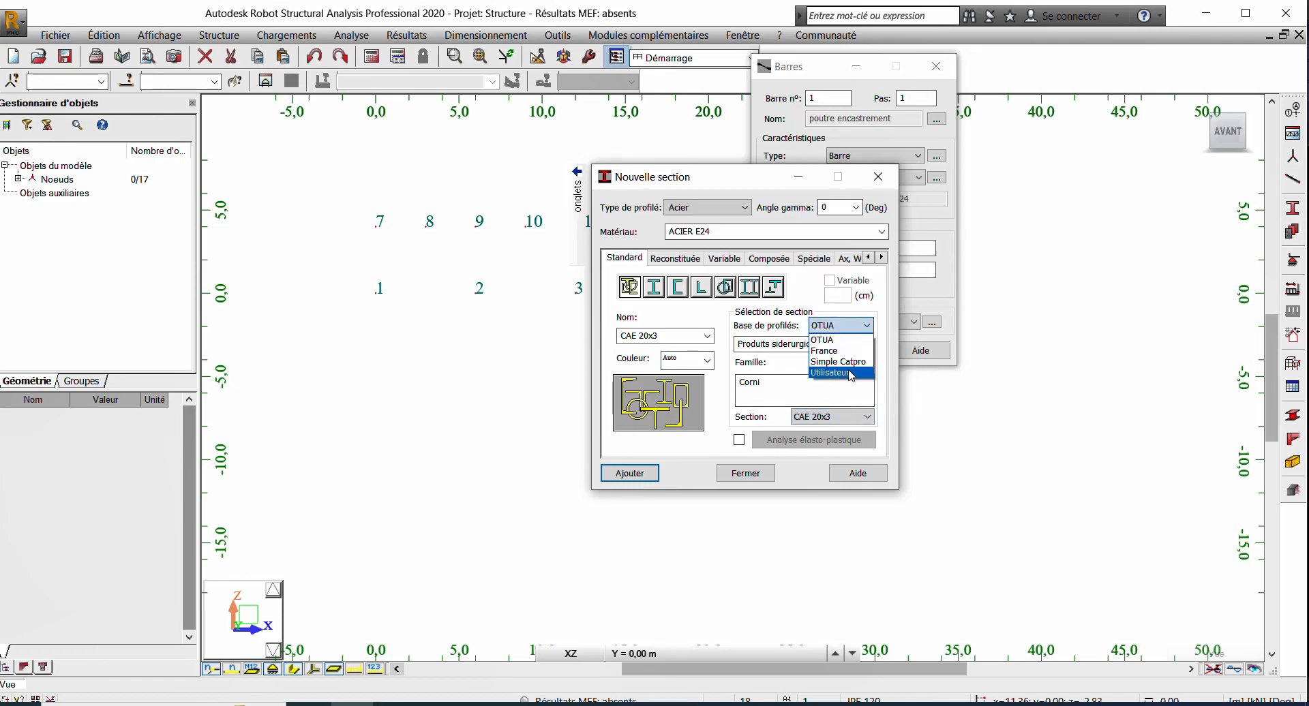
click(847, 332)
click(856, 363)
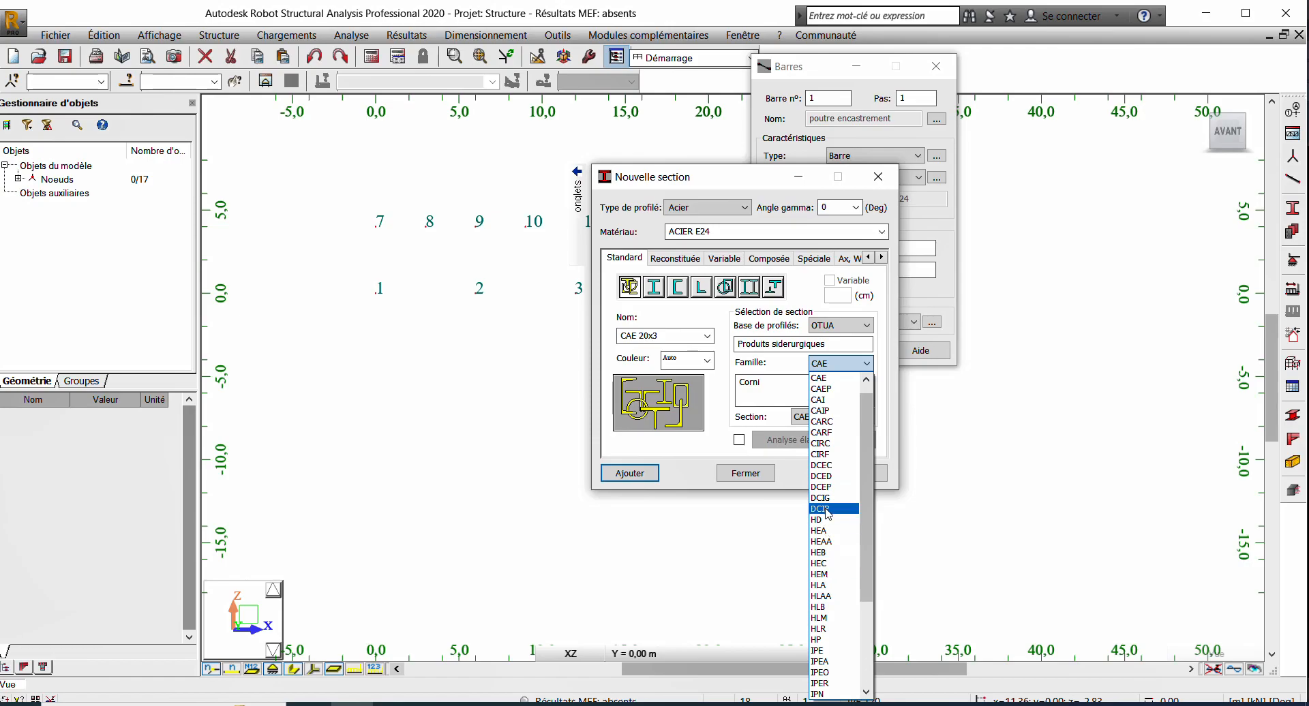
click(835, 651)
click(866, 417)
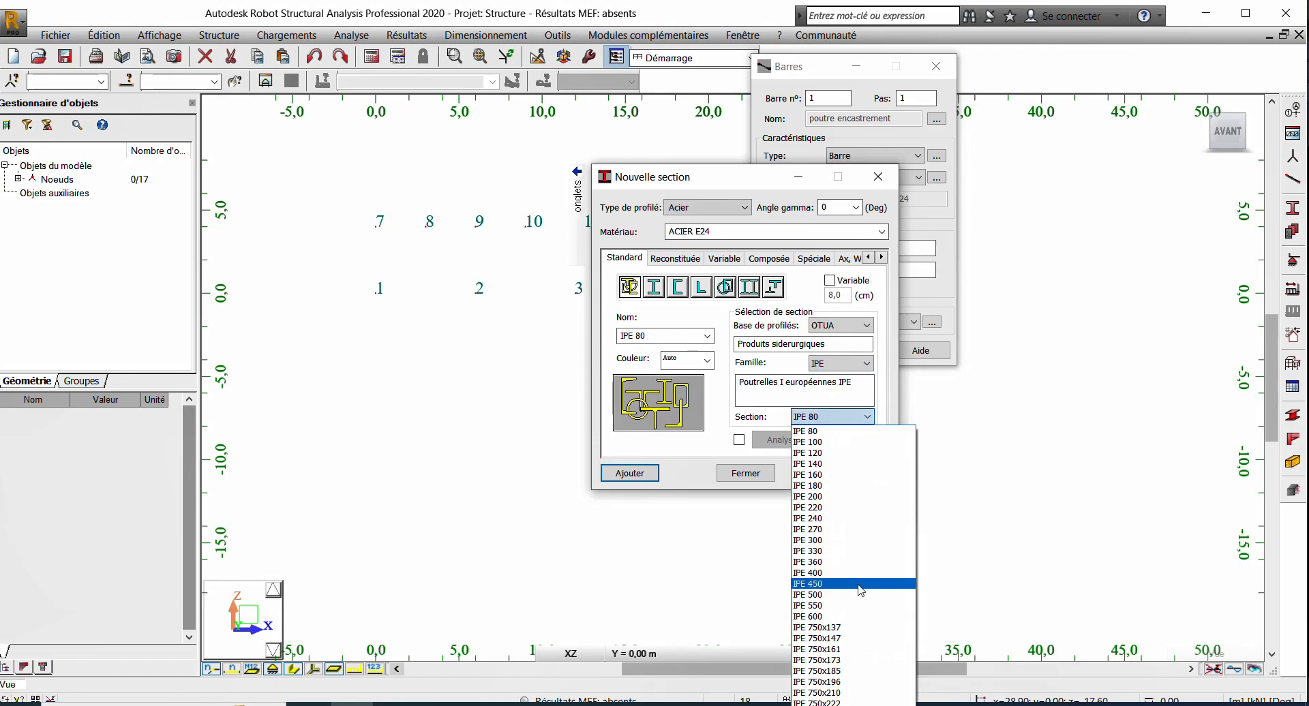
click(843, 453)
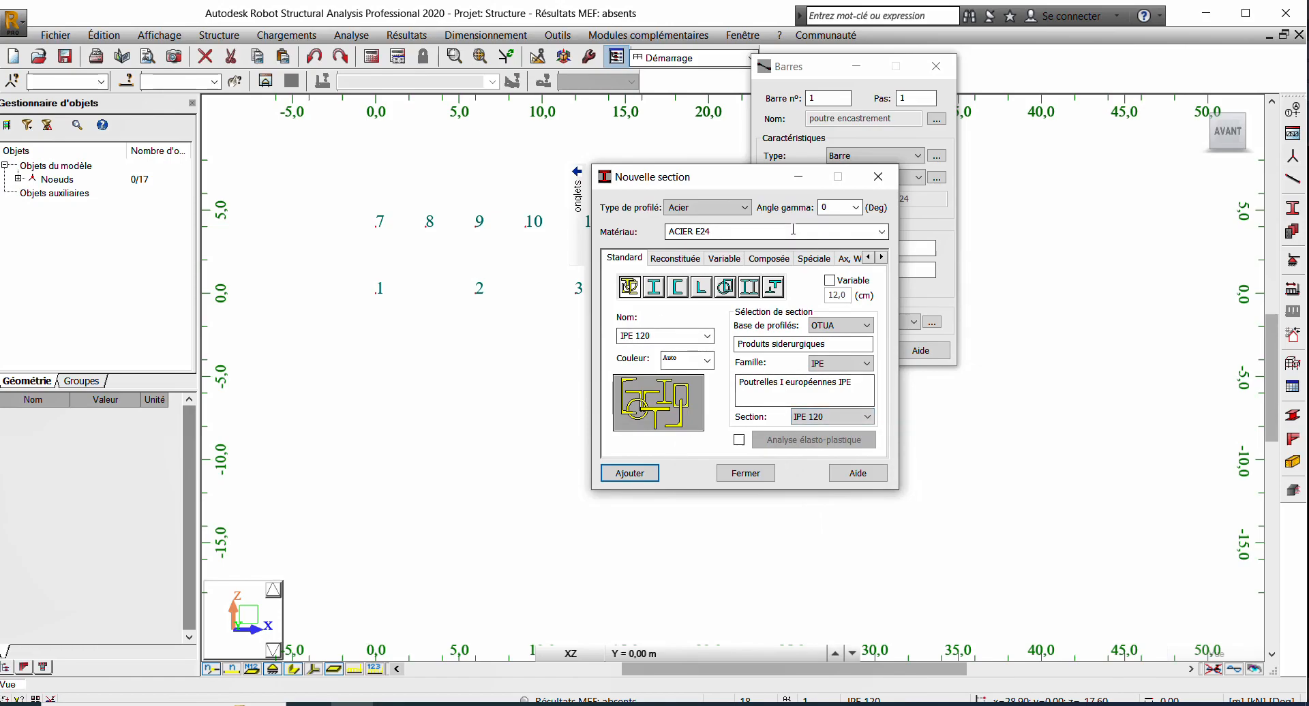
click(641, 470)
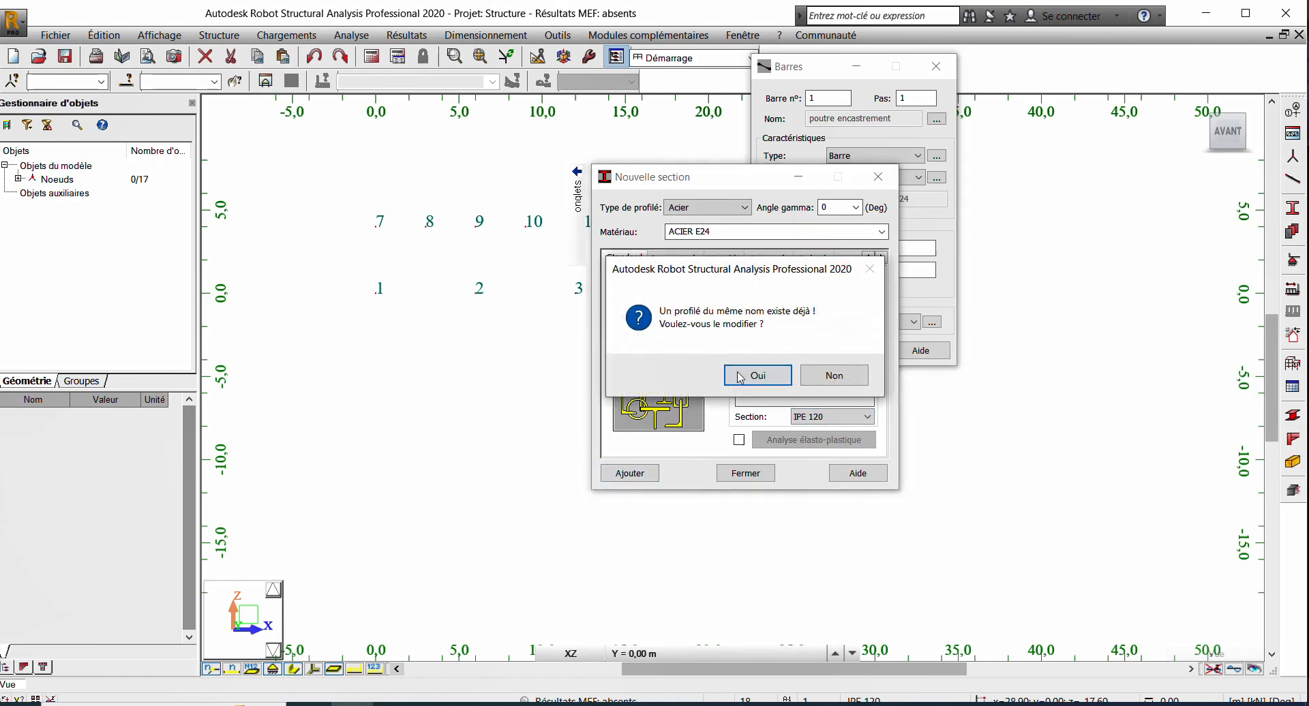
click(753, 375)
click(745, 473)
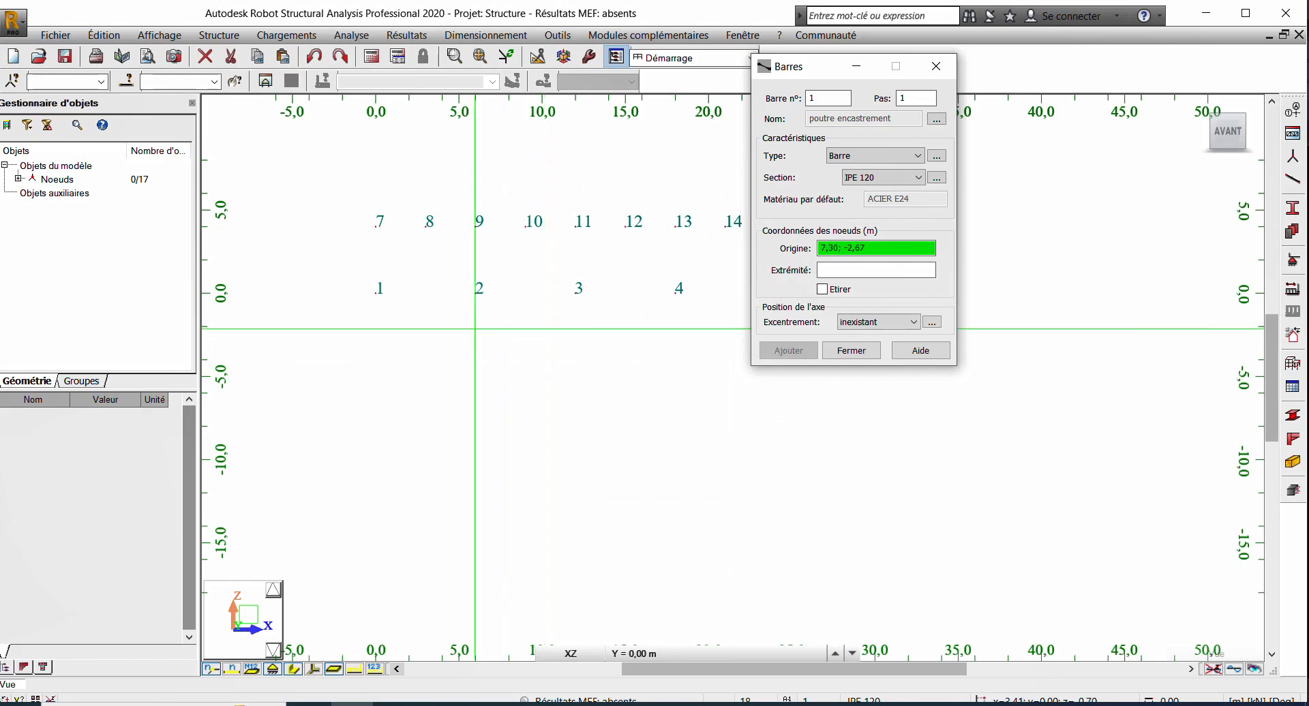
Step: Create the bottom chord as consecutive IPE 120 bars through nodes 1 to 6, using the Etirer option after the first bar
click(376, 293)
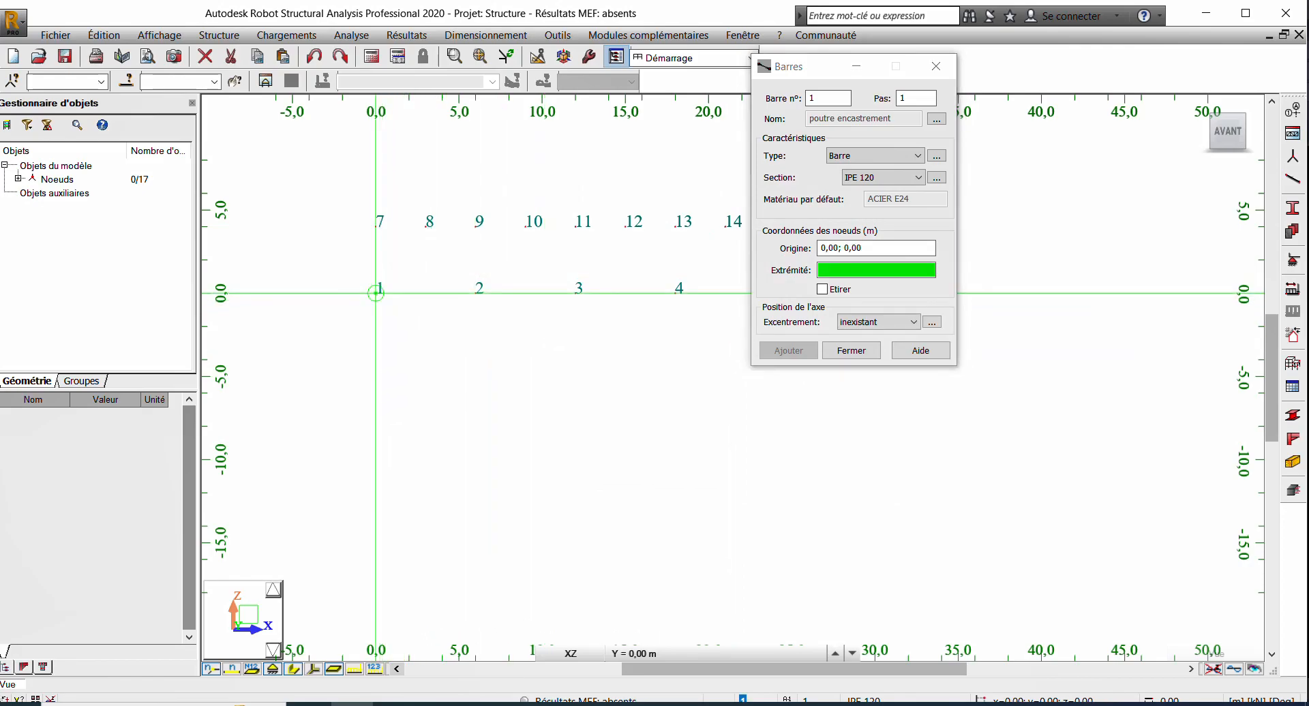
click(475, 293)
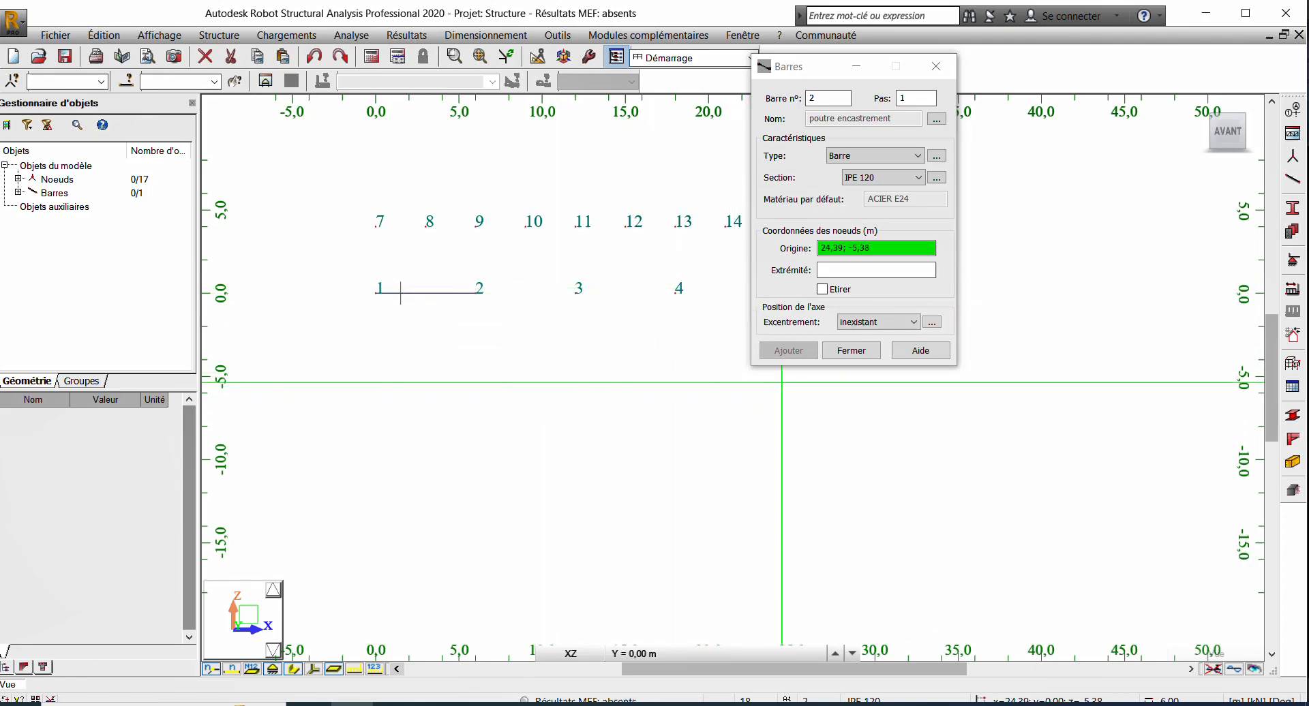
click(822, 289)
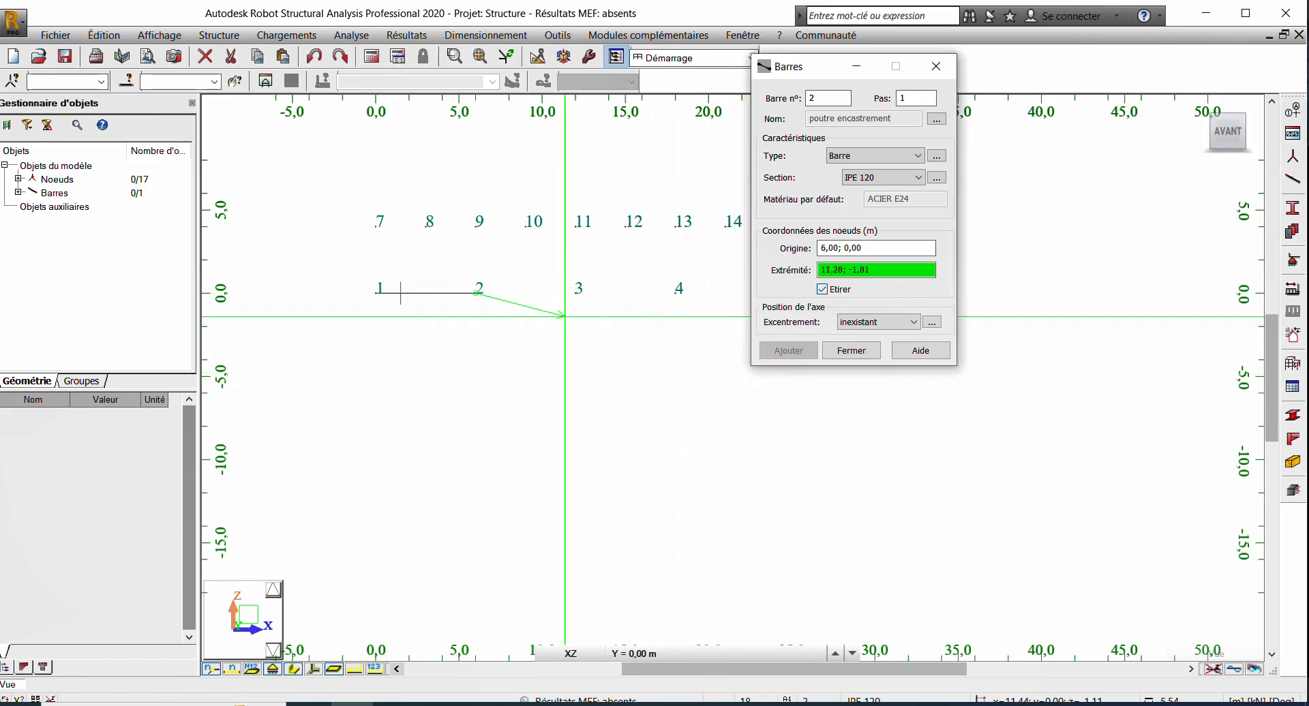
click(576, 293)
scroll(576, 293, down, 1)
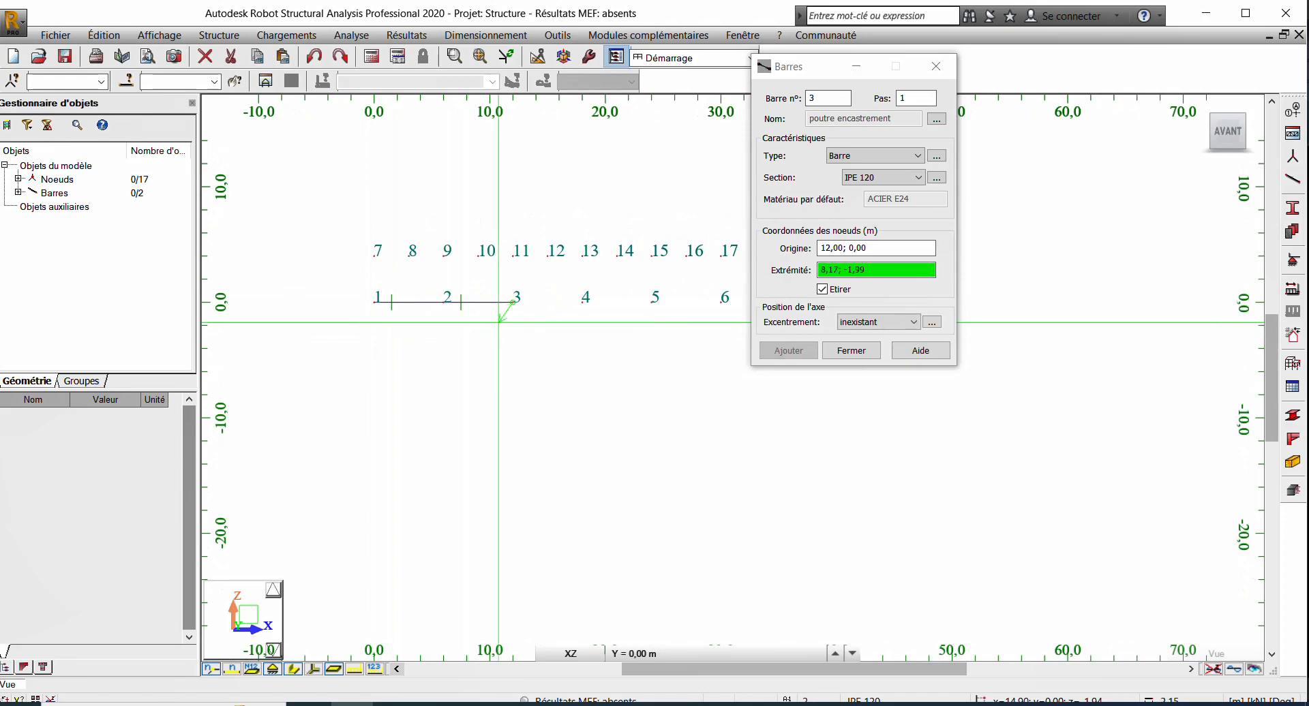
click(581, 302)
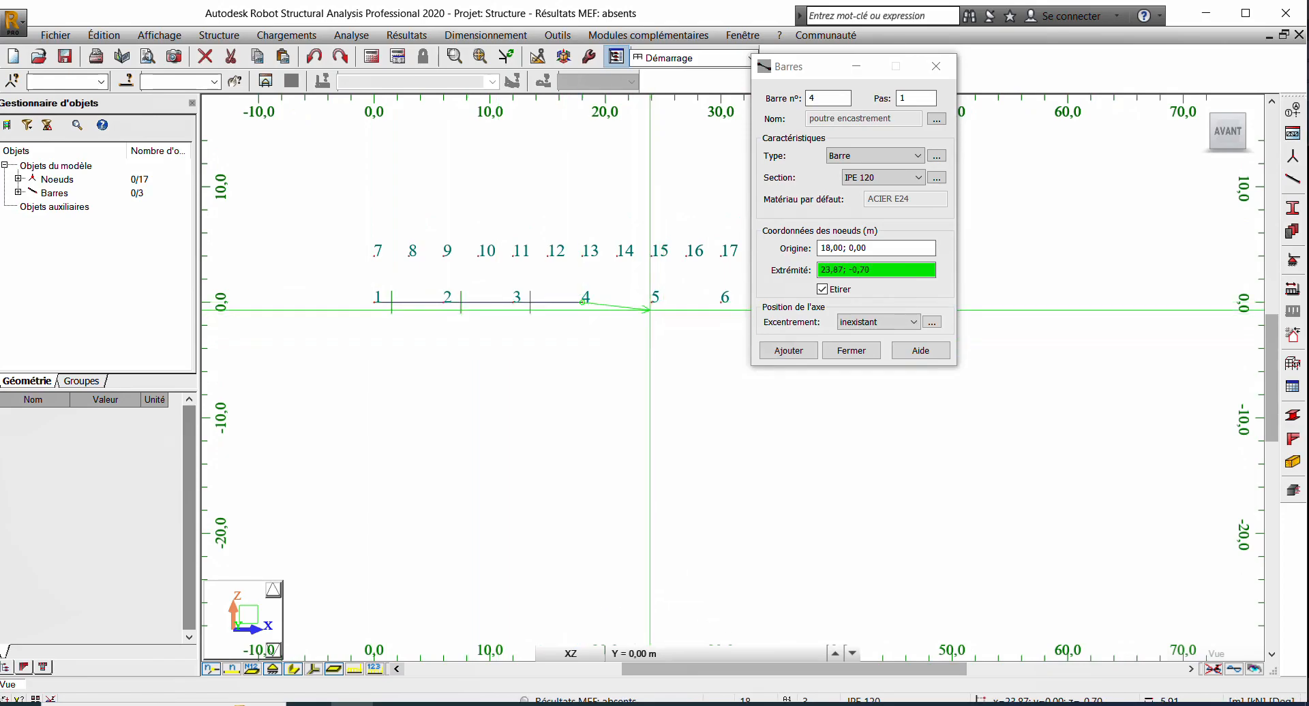
middle_drag(510, 330, 353, 333)
click(565, 305)
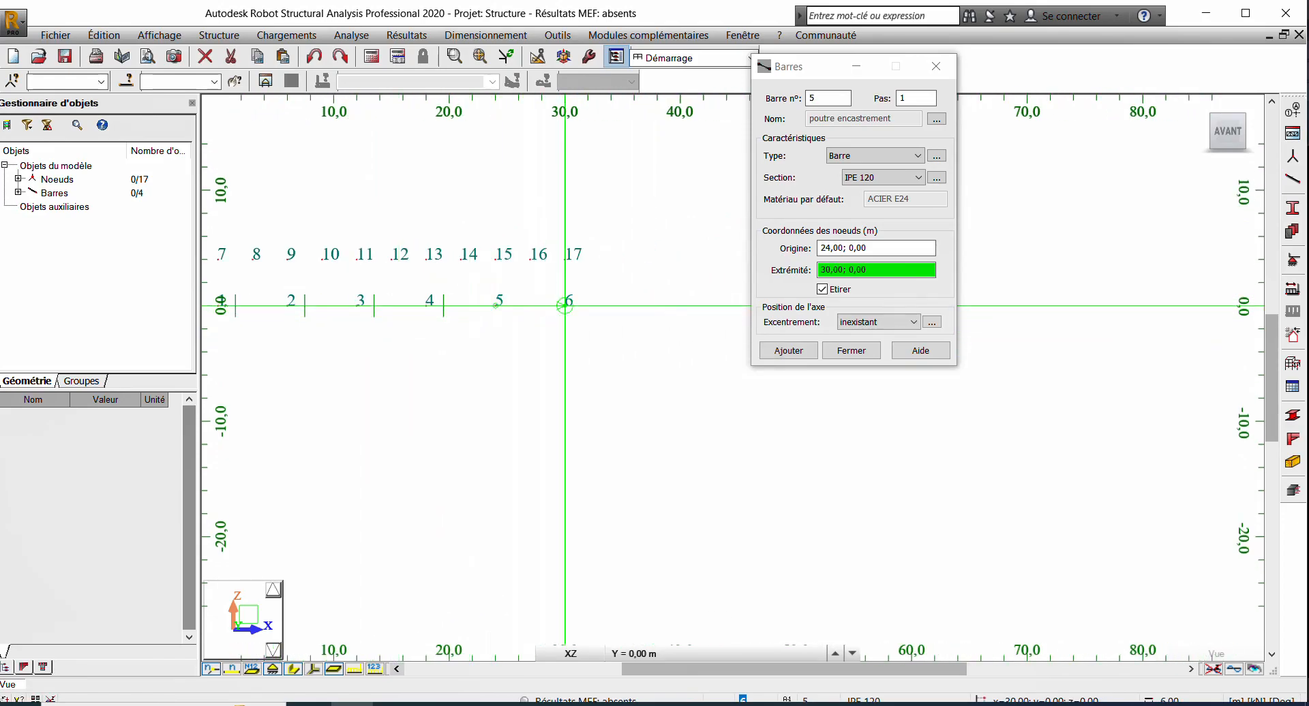
click(822, 289)
scroll(667, 304, down, 1)
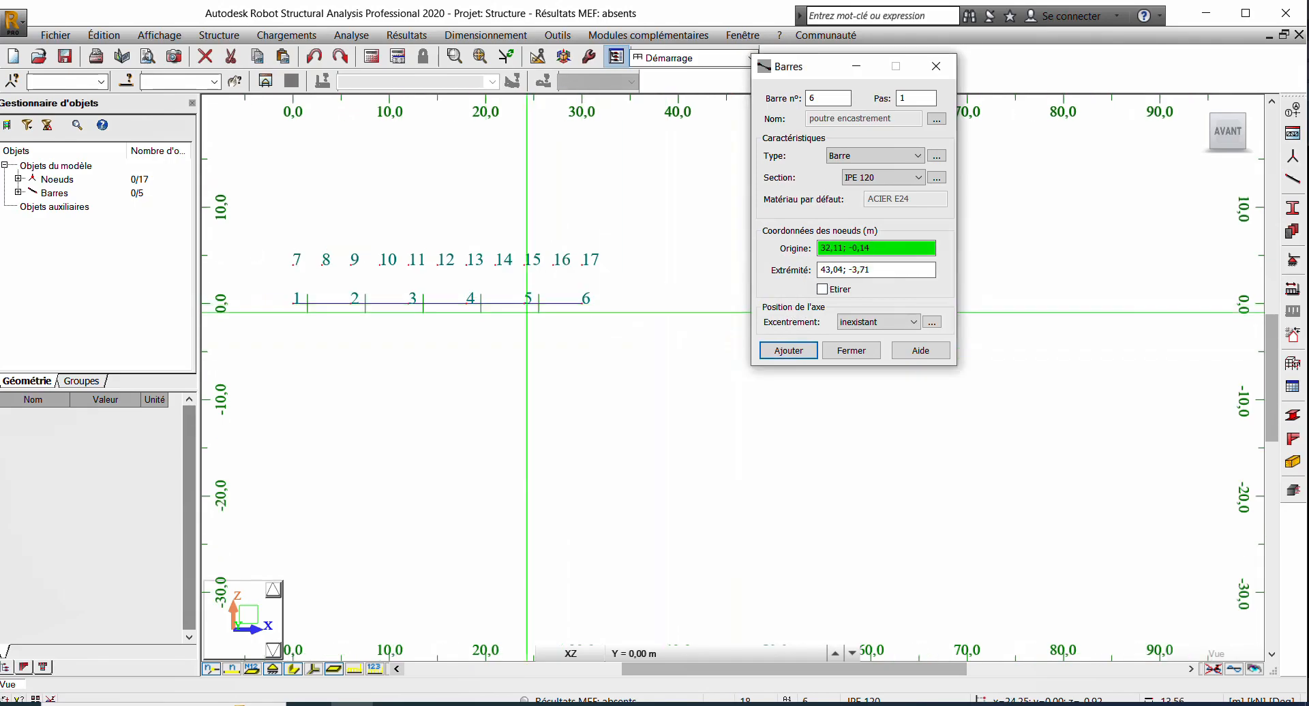
Step: Create the top chord as IPE 120 bars through nodes 7, 9, 11, 13, 15 and 17, and turn off Etirer
click(293, 265)
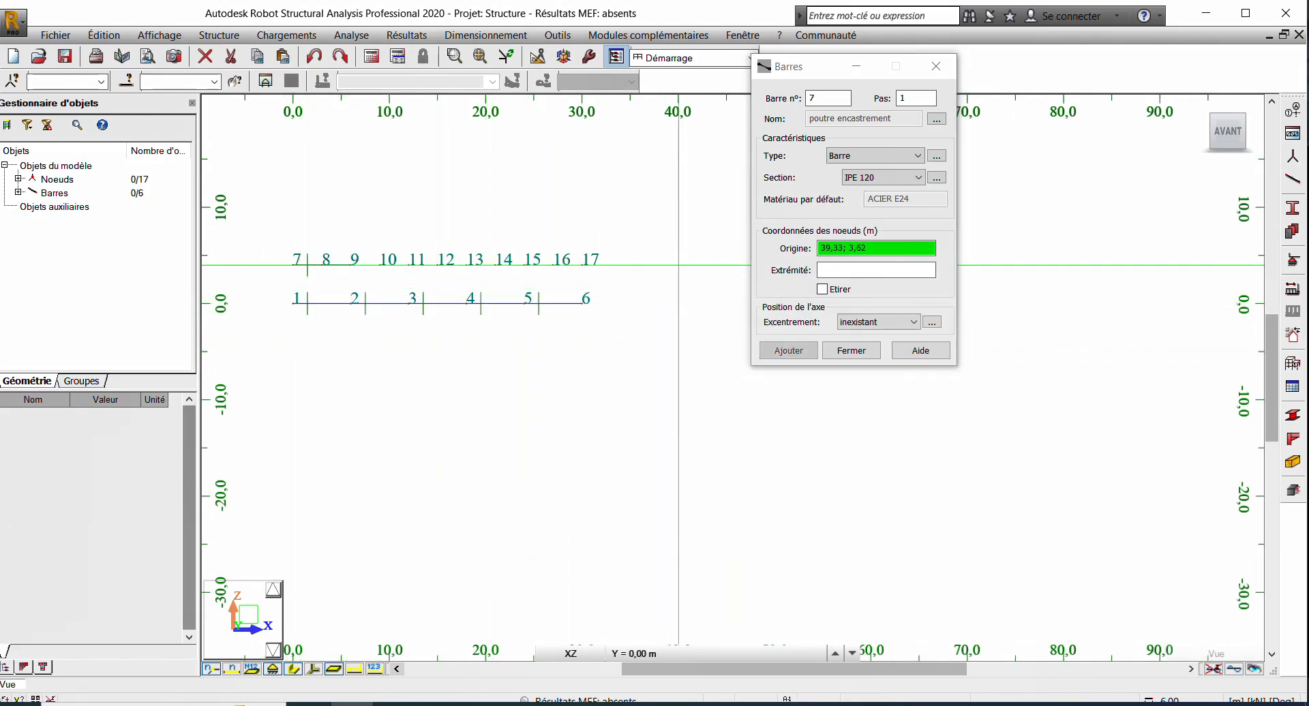
click(822, 289)
click(351, 264)
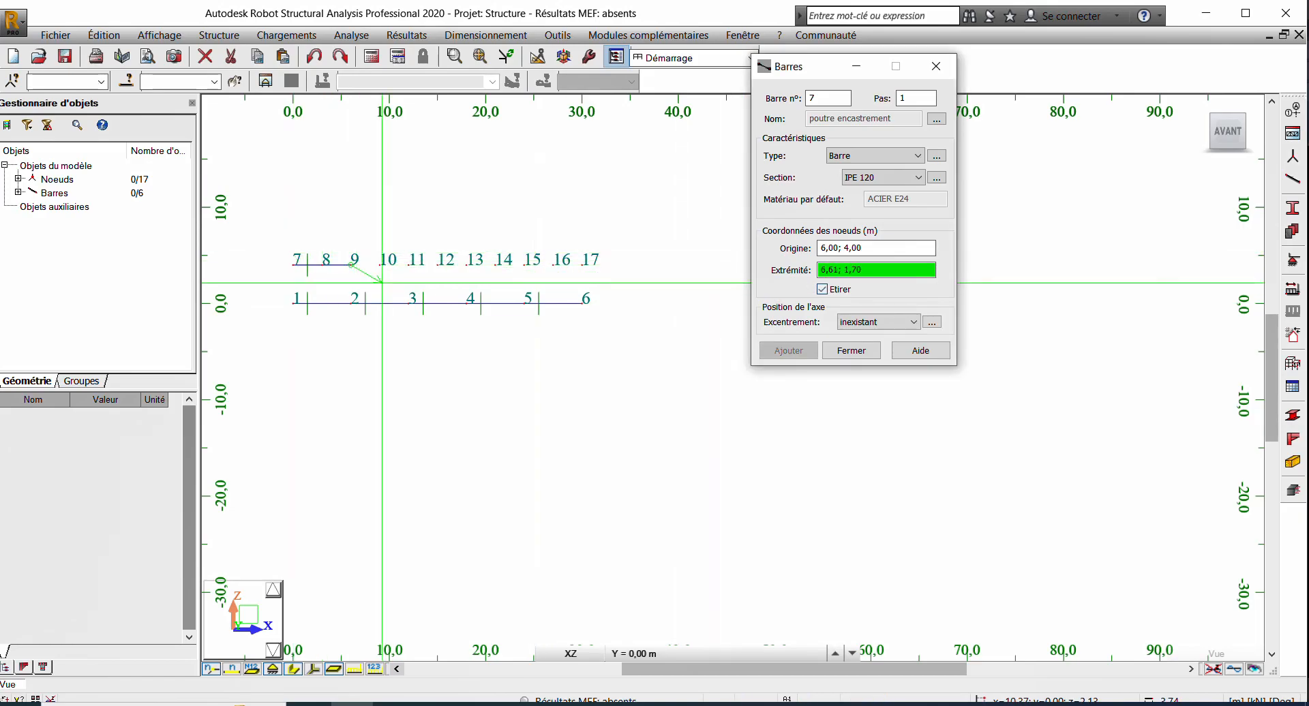
click(409, 265)
click(466, 264)
click(525, 265)
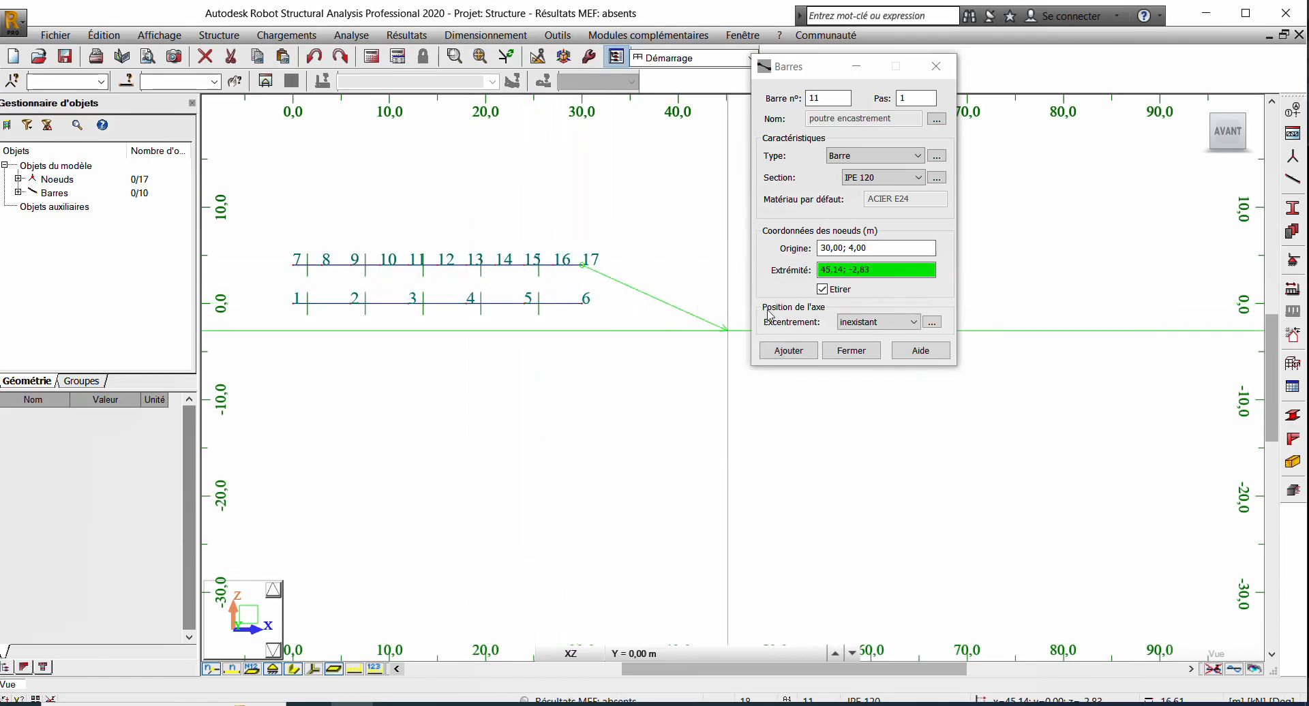
click(822, 289)
Step: Set the section for the next bars to IPE 100
scroll(642, 313, down, 1)
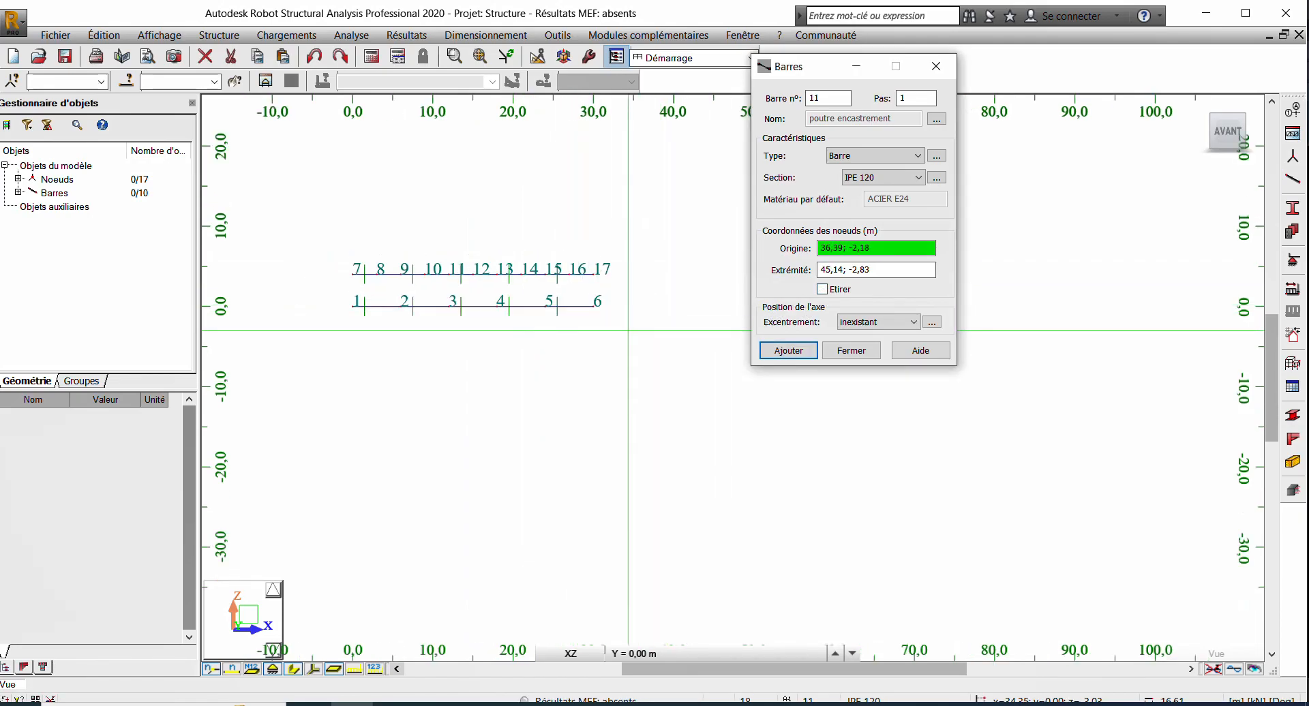
middle_drag(508, 315, 658, 319)
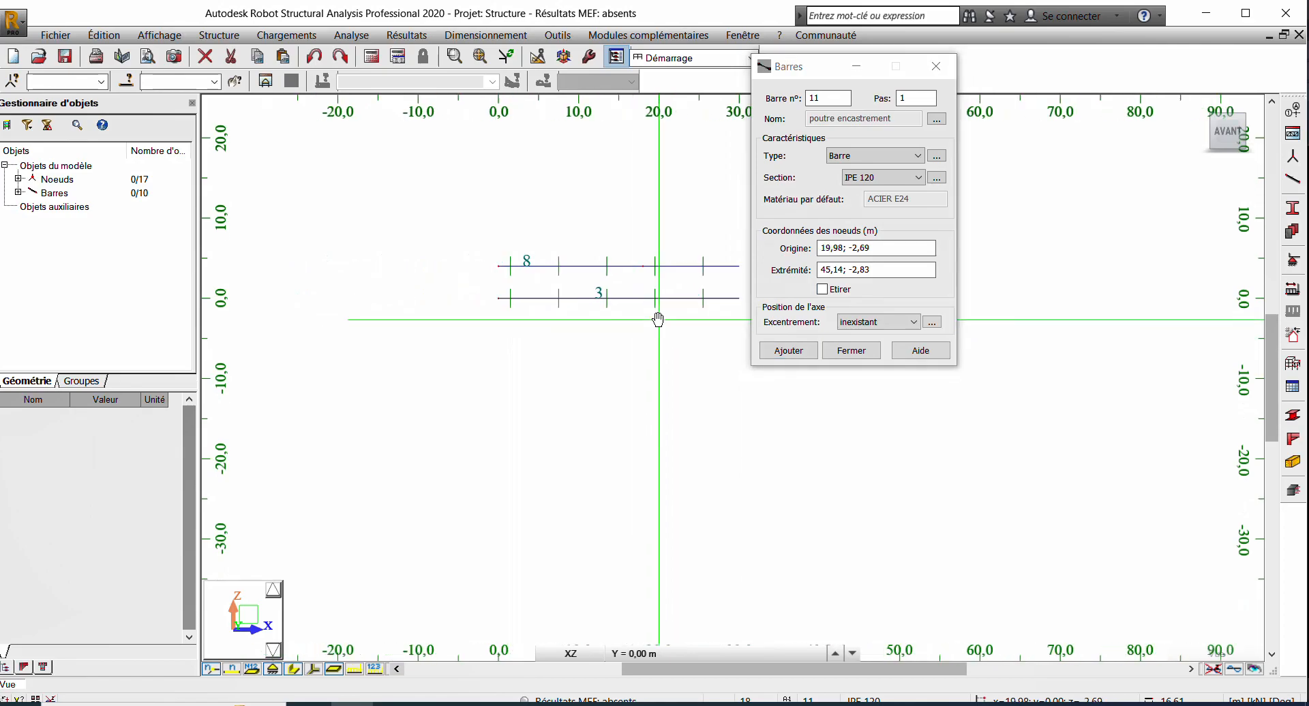
click(918, 178)
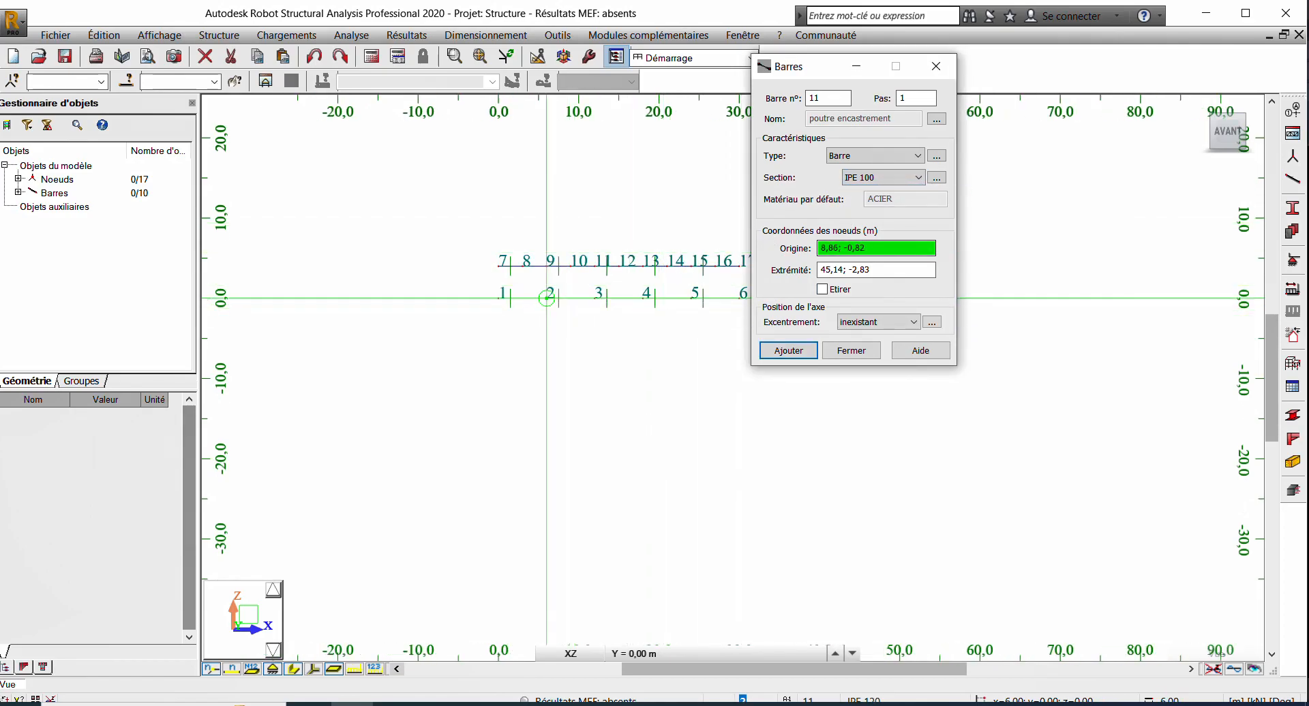
Step: Add the IPE 80 section from the OTUA database's IPE family in ACIER E24, replacing the existing profile of that name
middle_drag(545, 293, 445, 319)
click(943, 179)
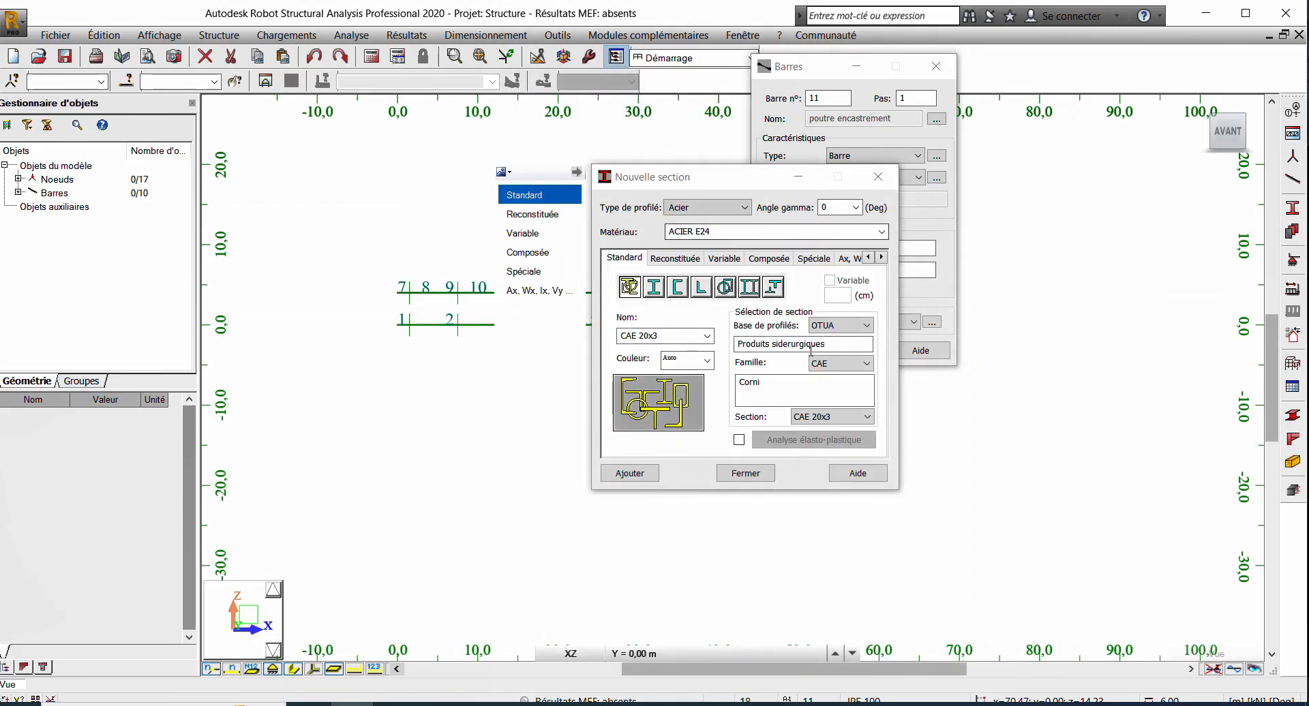
click(857, 363)
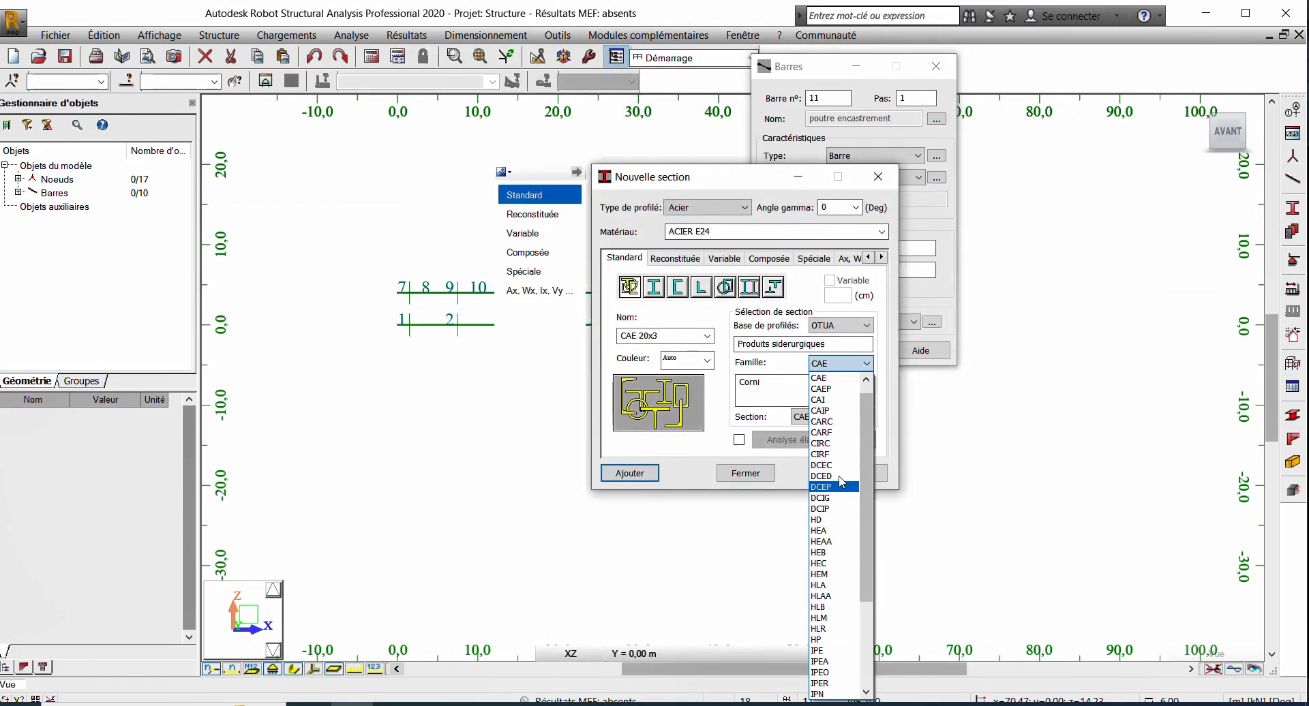
click(836, 651)
click(840, 417)
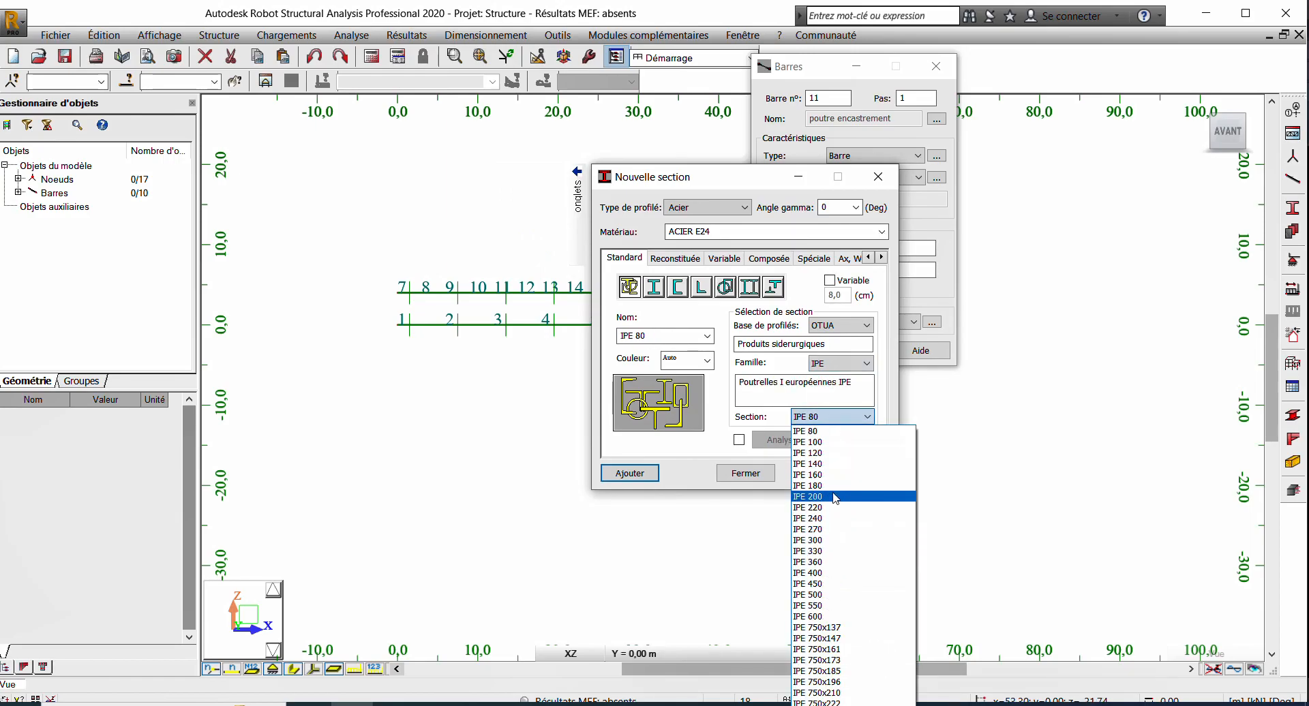
click(827, 453)
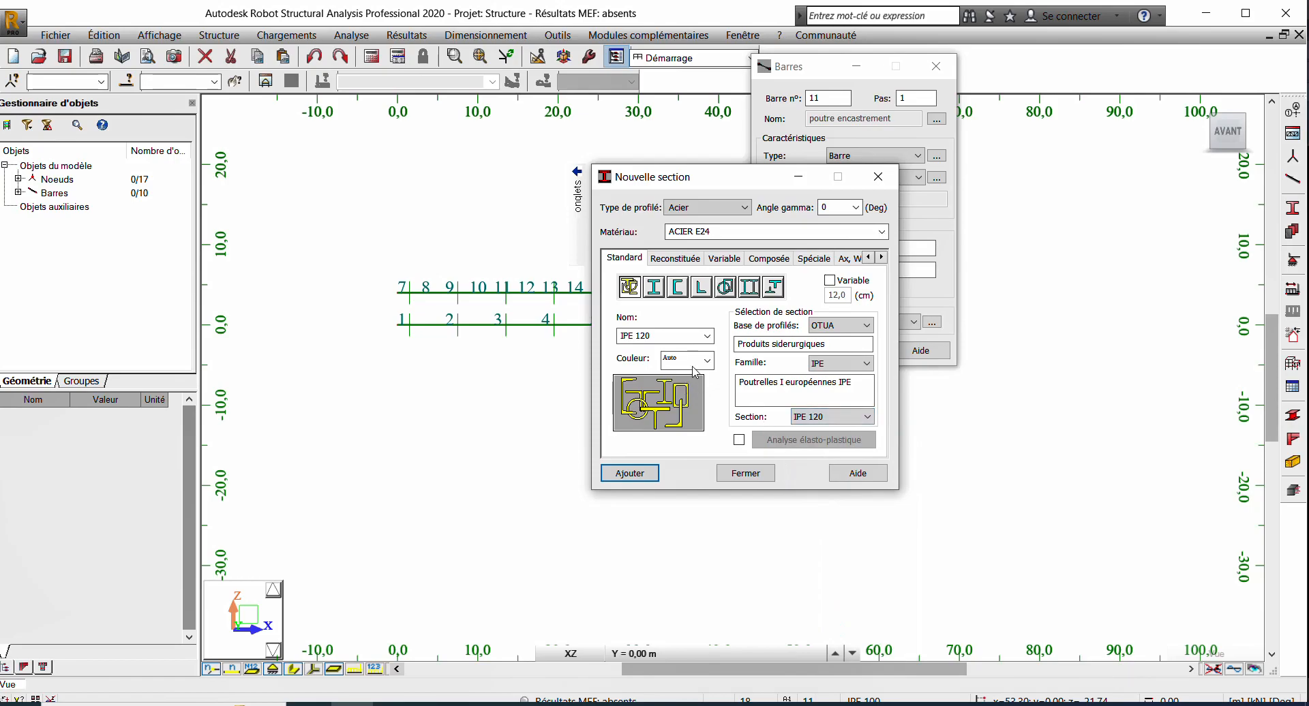
click(852, 419)
click(808, 430)
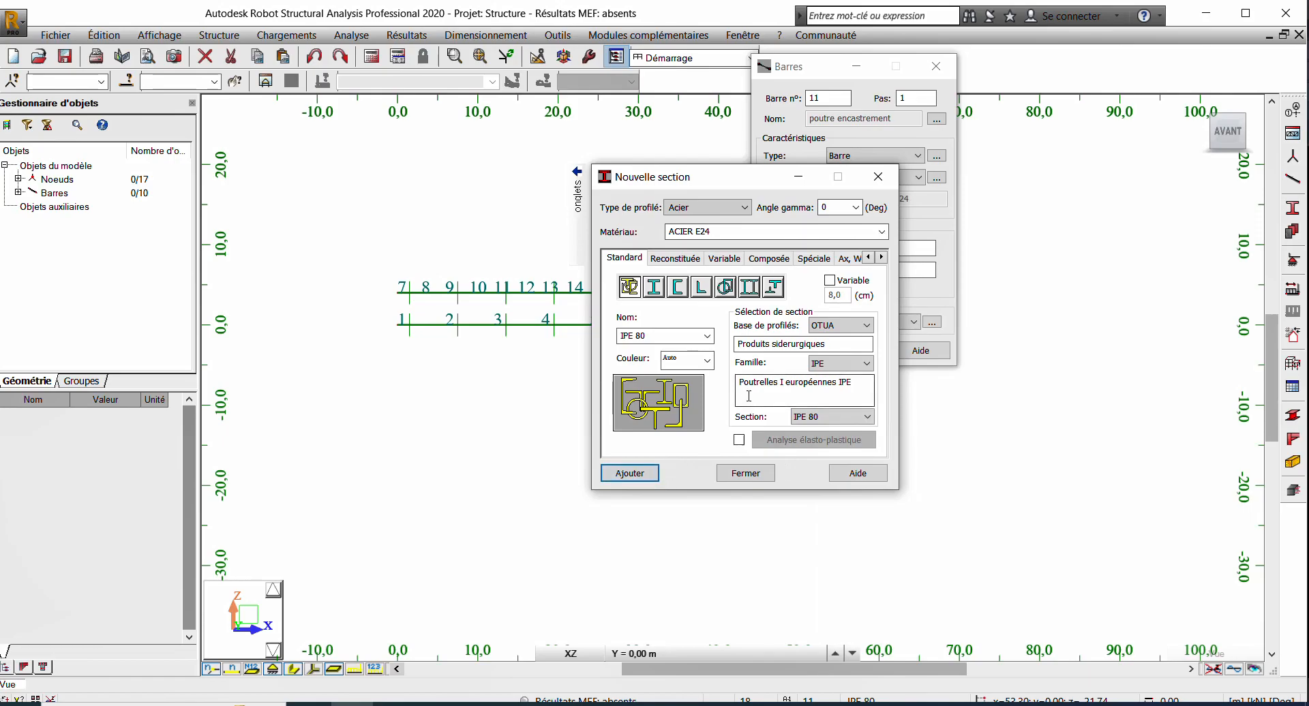
click(649, 473)
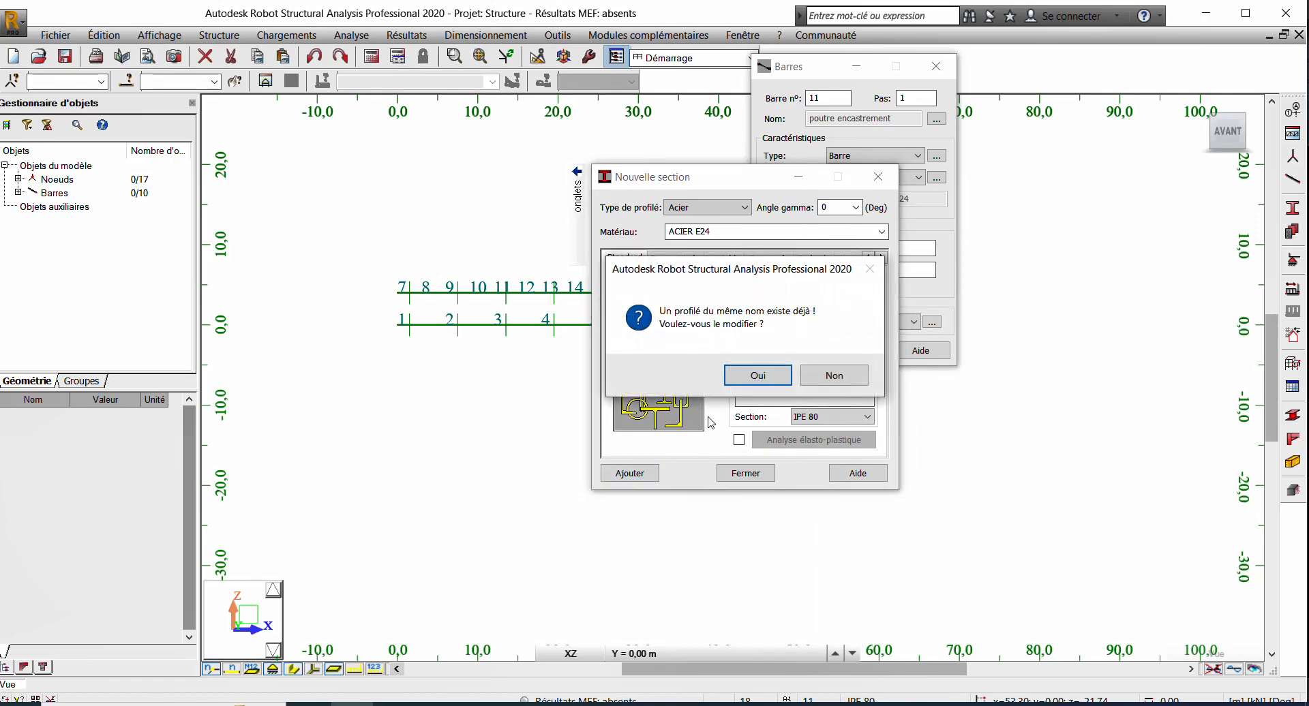
click(756, 376)
click(745, 474)
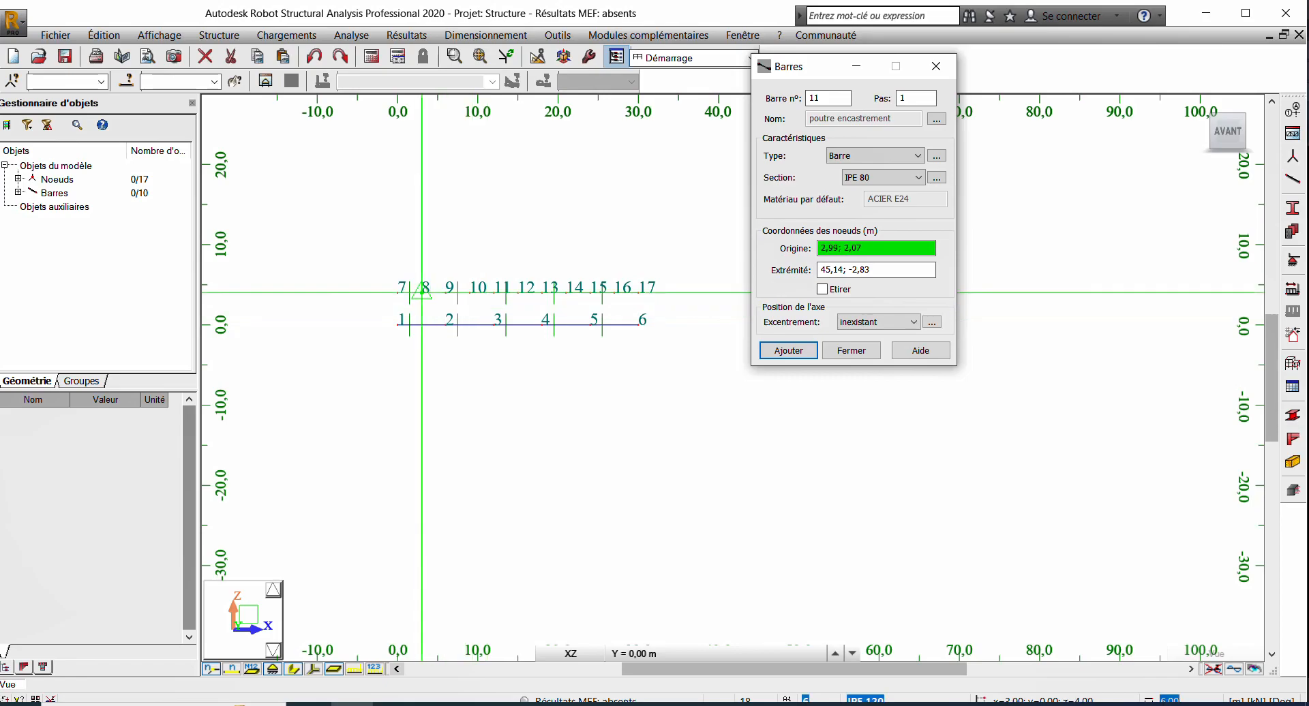
Step: Create IPE 80 vertical bars from node 7 to node 1 and from node 9 to node 2
scroll(422, 294, up, 3)
click(397, 293)
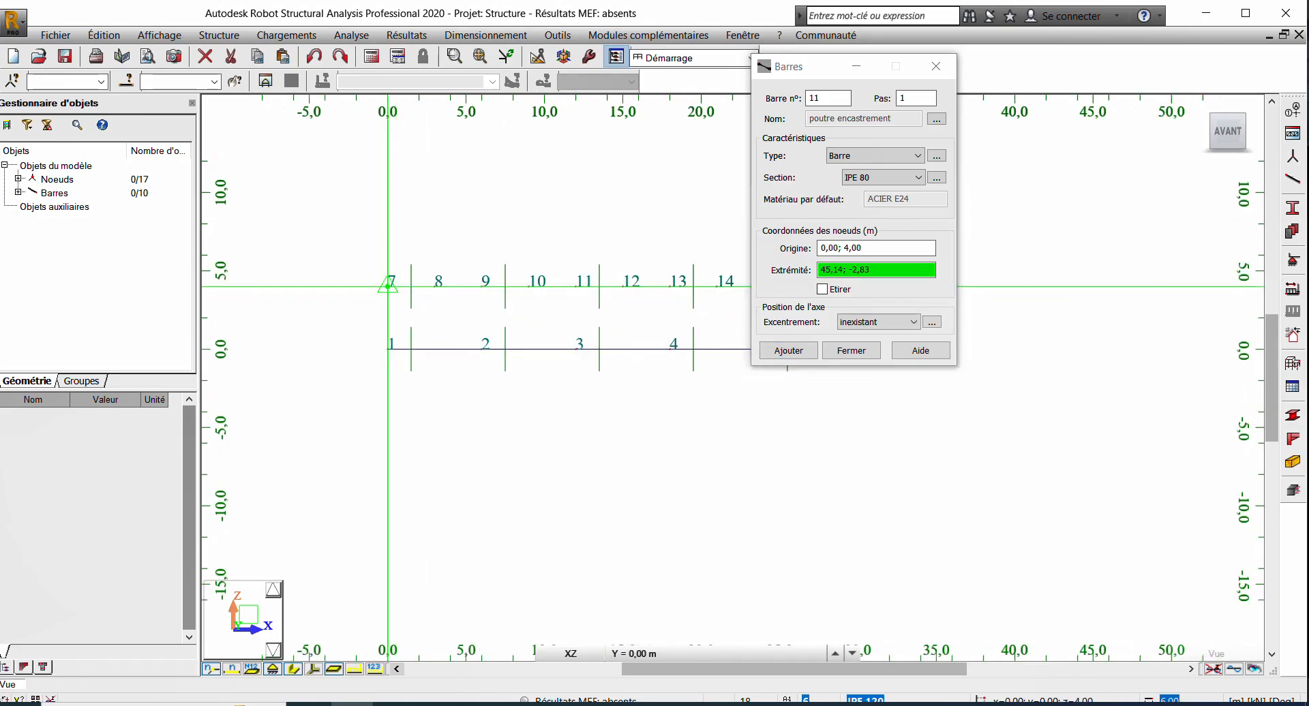
click(405, 352)
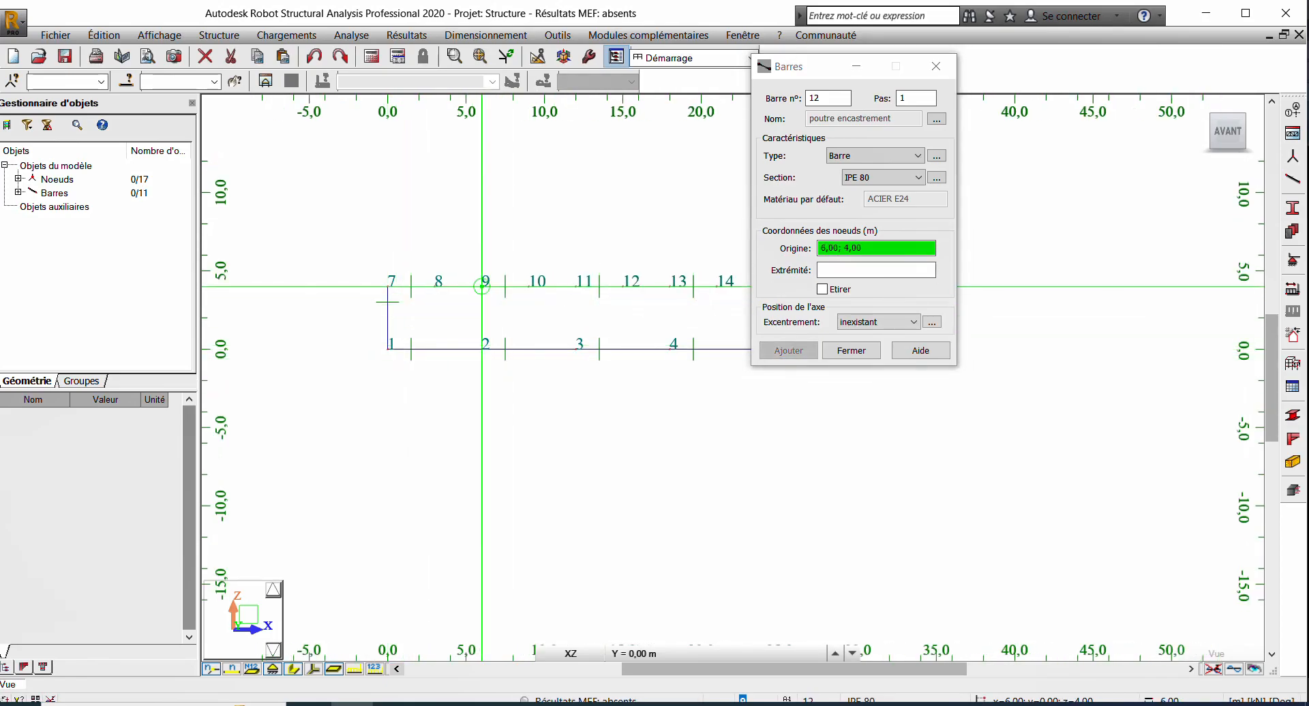
click(482, 287)
click(482, 348)
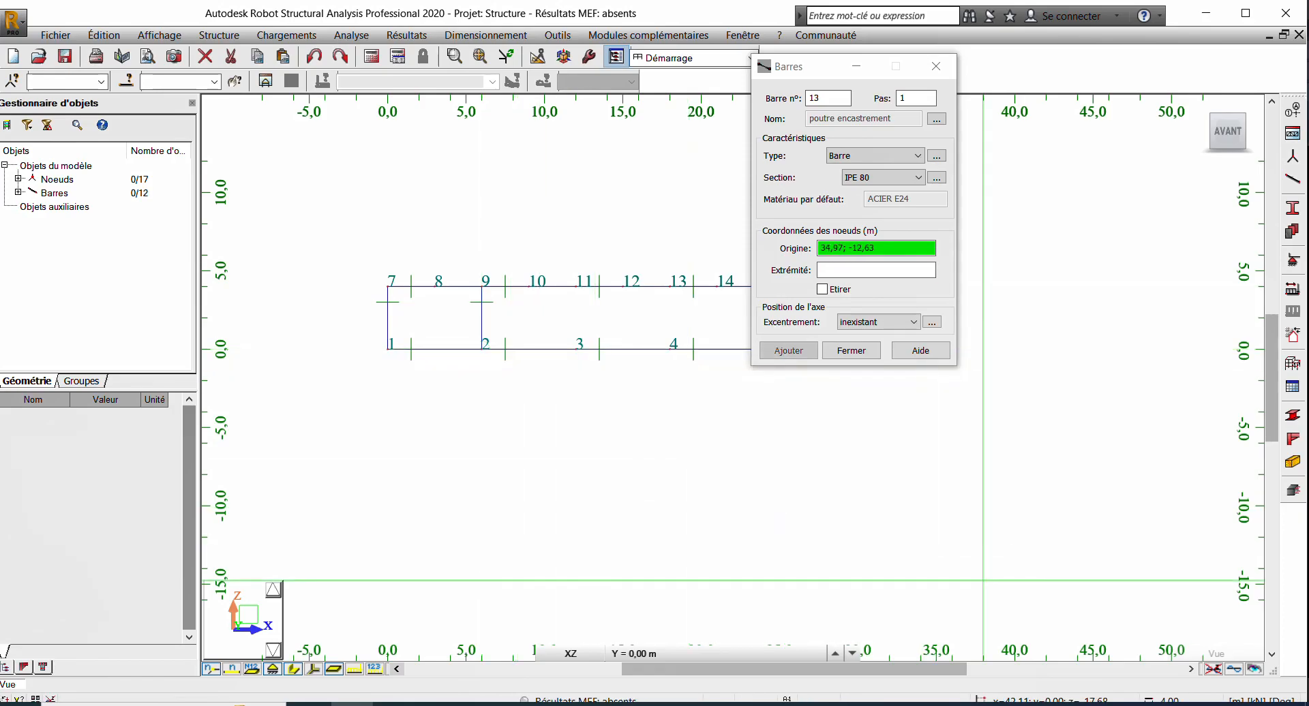
click(1109, 704)
click(1137, 651)
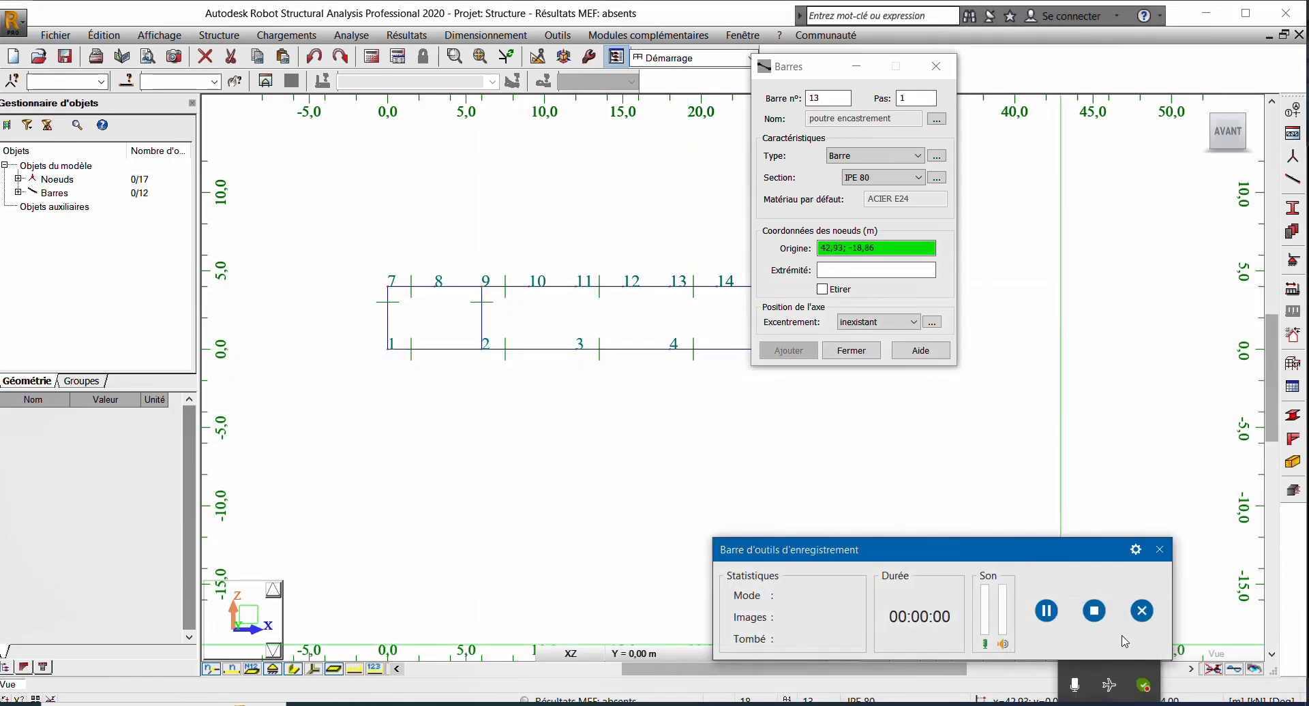
click(1161, 550)
click(1217, 555)
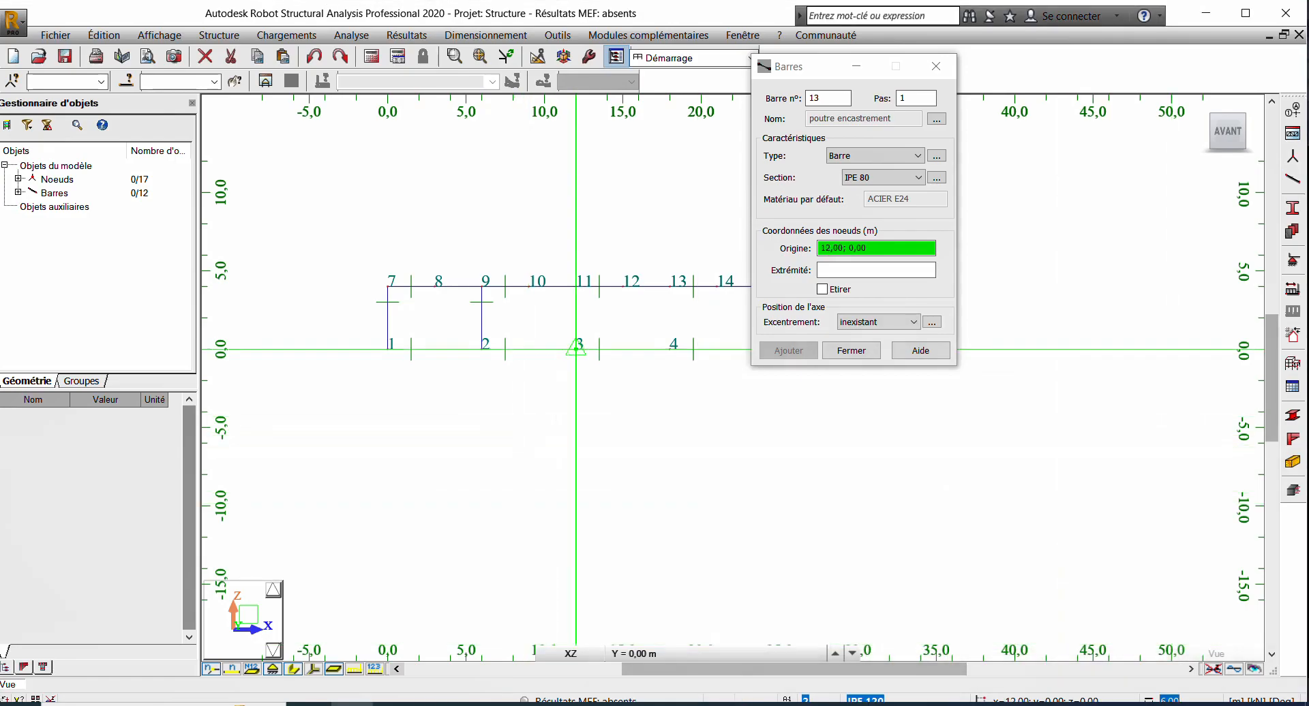
click(575, 286)
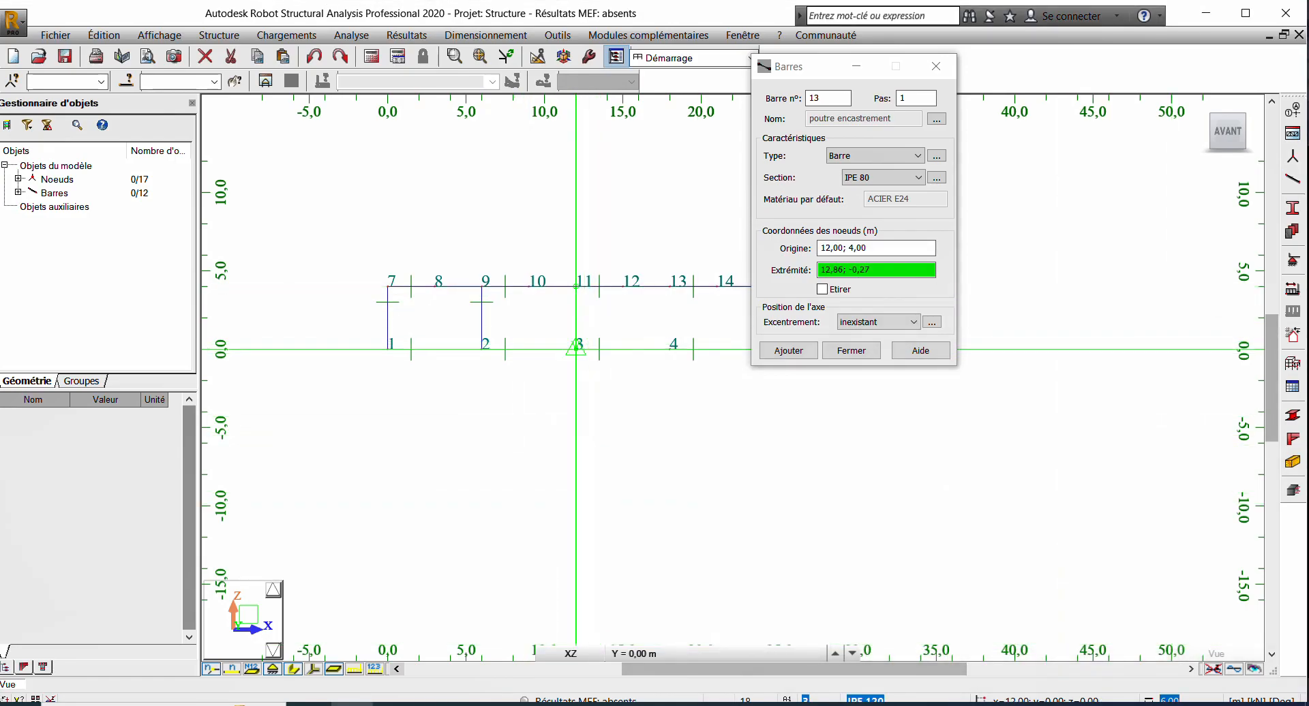
click(583, 349)
key(ctrl+z)
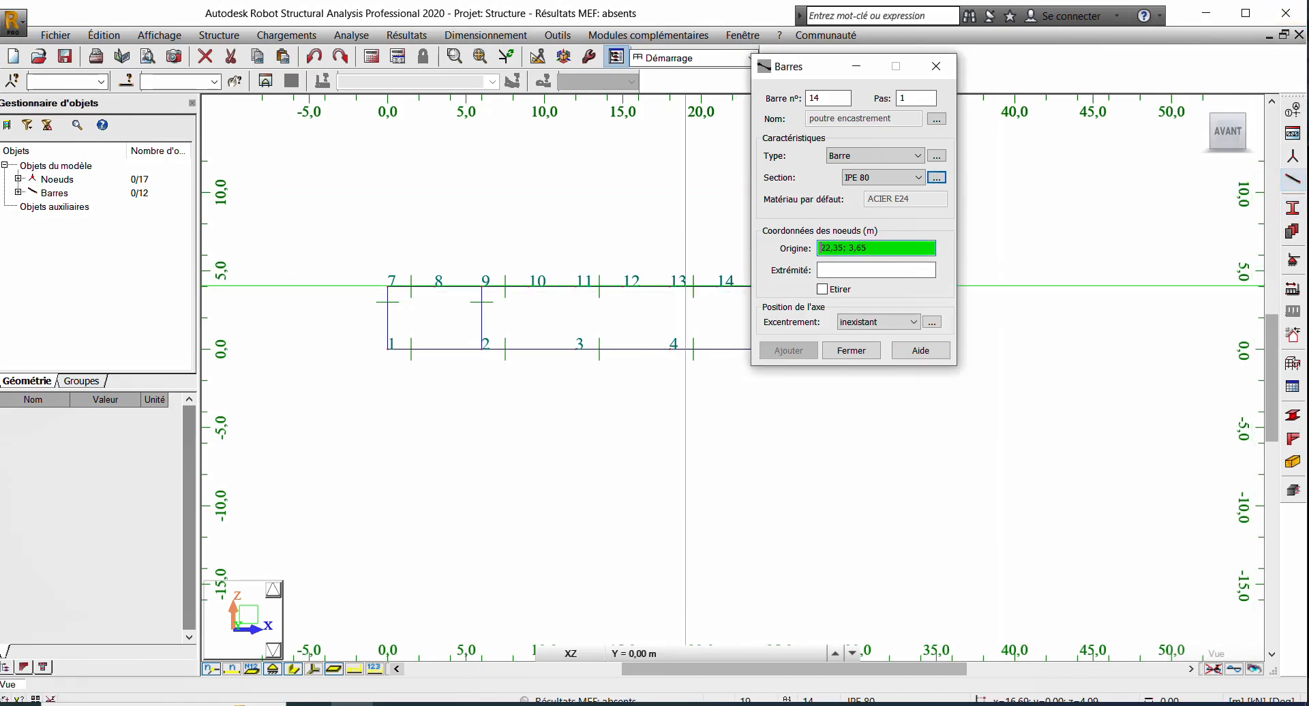
Step: Create IPE 80 vertical bars between nodes 11 and 3, 13 and 4, 15 and 5, and 17 and 6
click(576, 286)
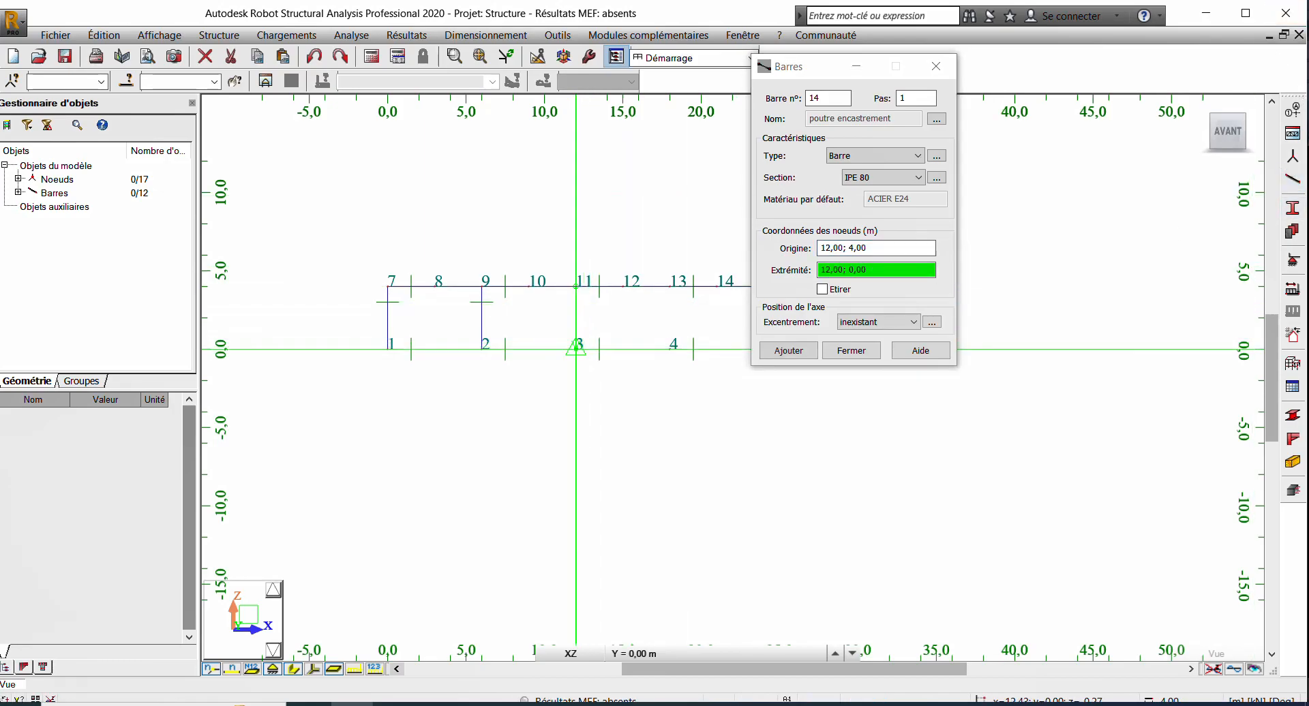
click(671, 292)
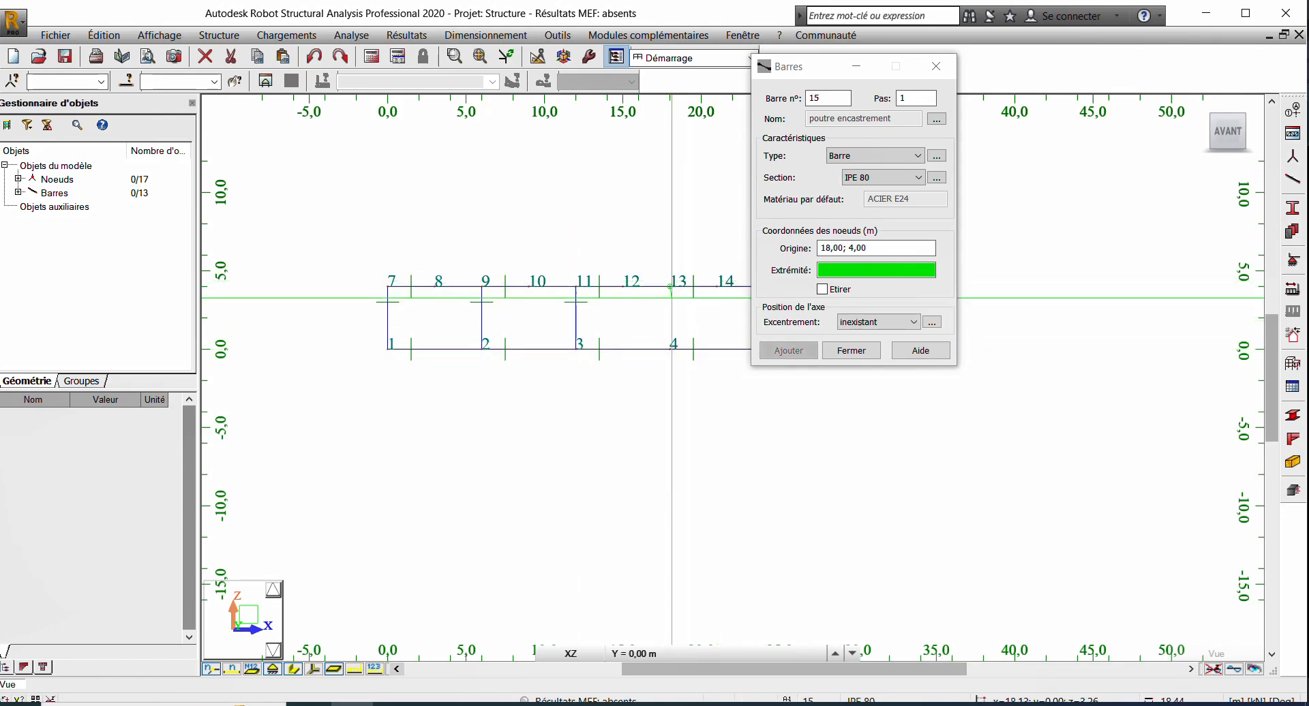
click(671, 349)
middle_drag(657, 341, 520, 329)
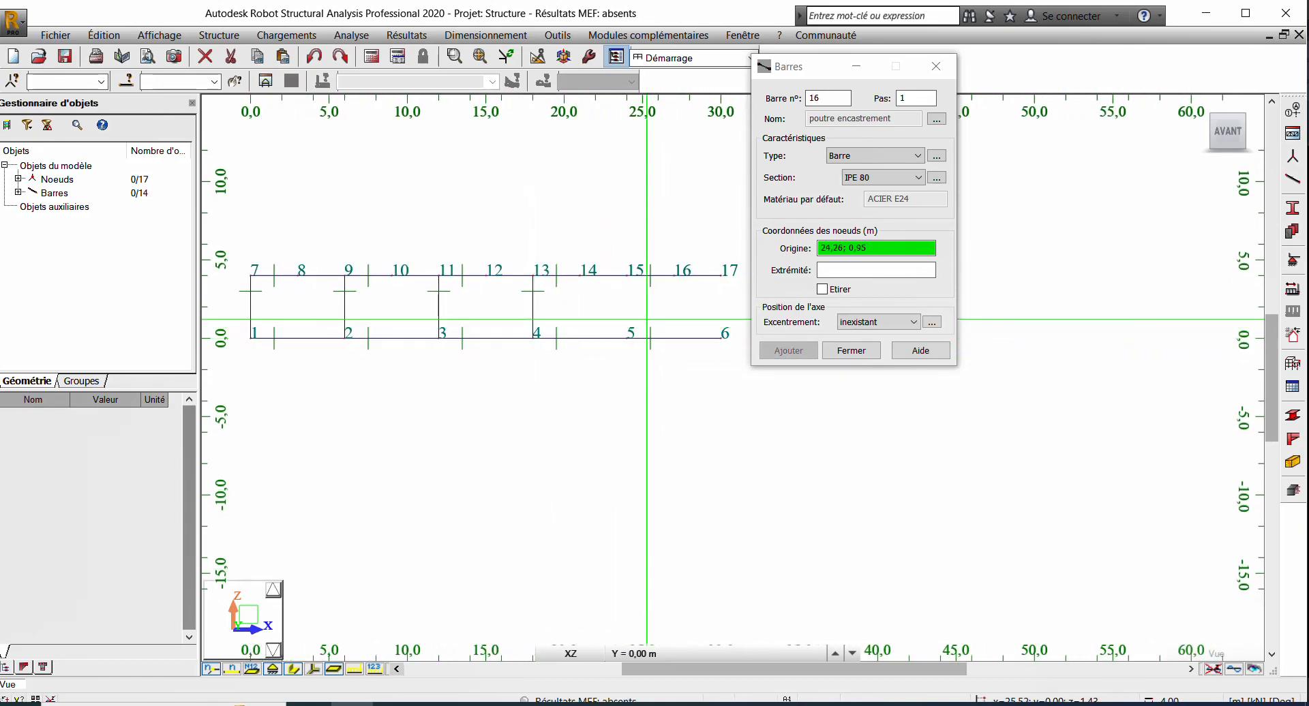
click(628, 275)
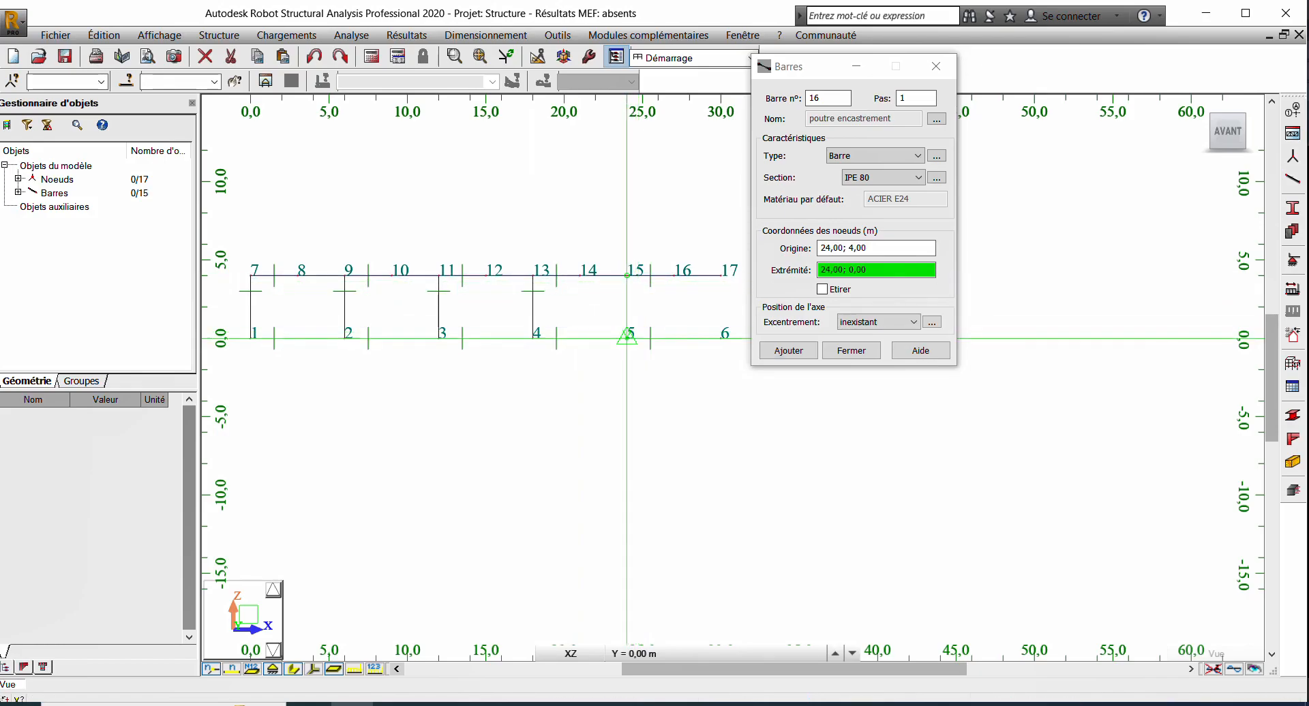
click(628, 338)
click(721, 275)
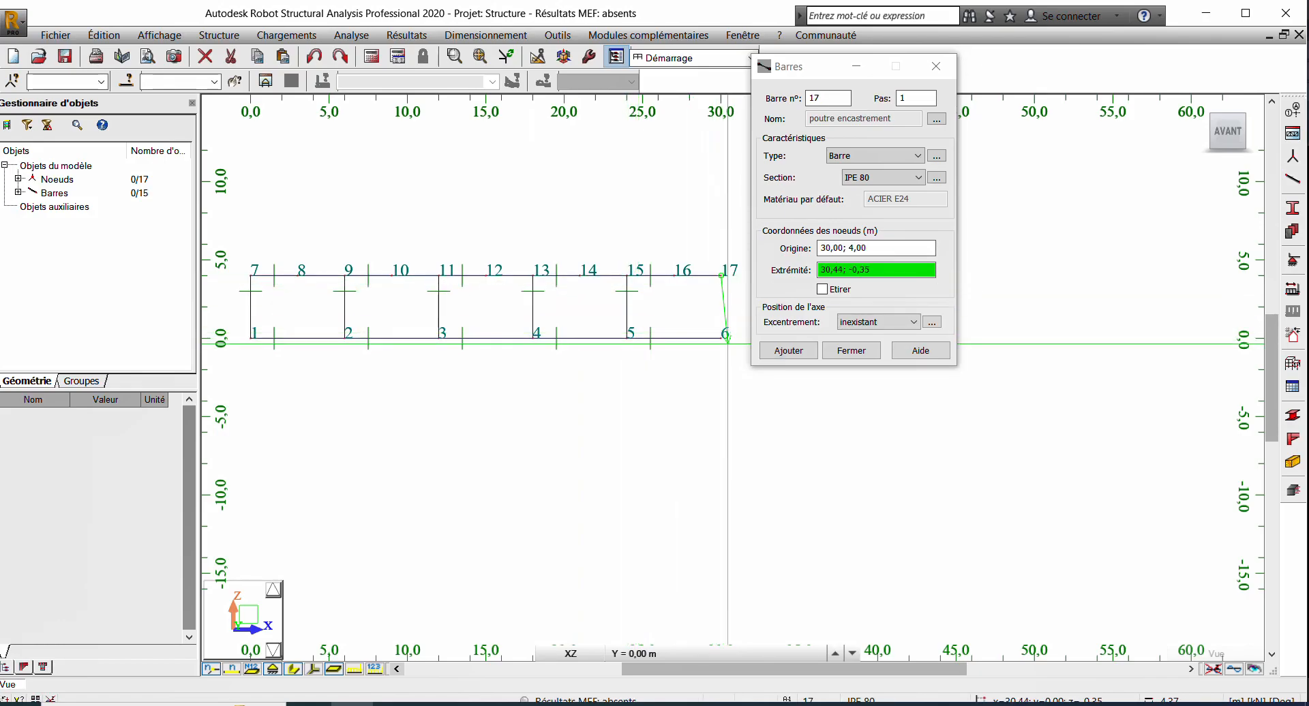
click(725, 338)
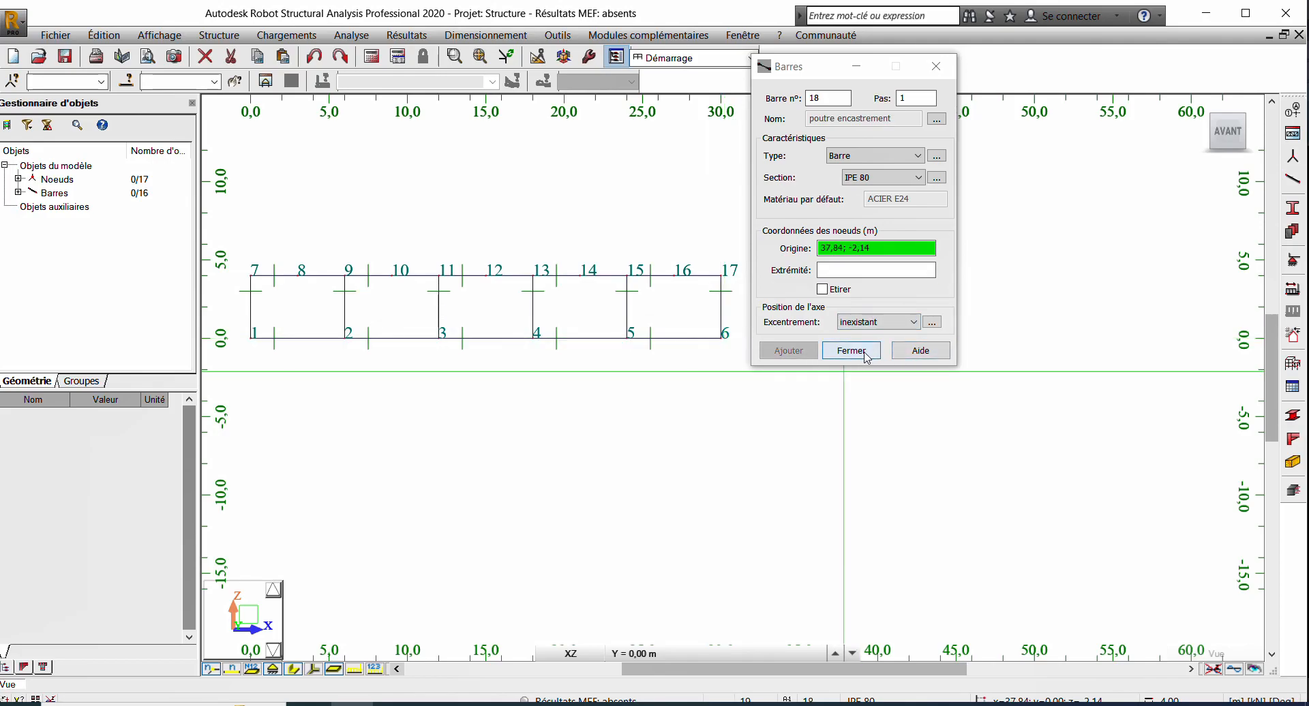
scroll(957, 595, down, 3)
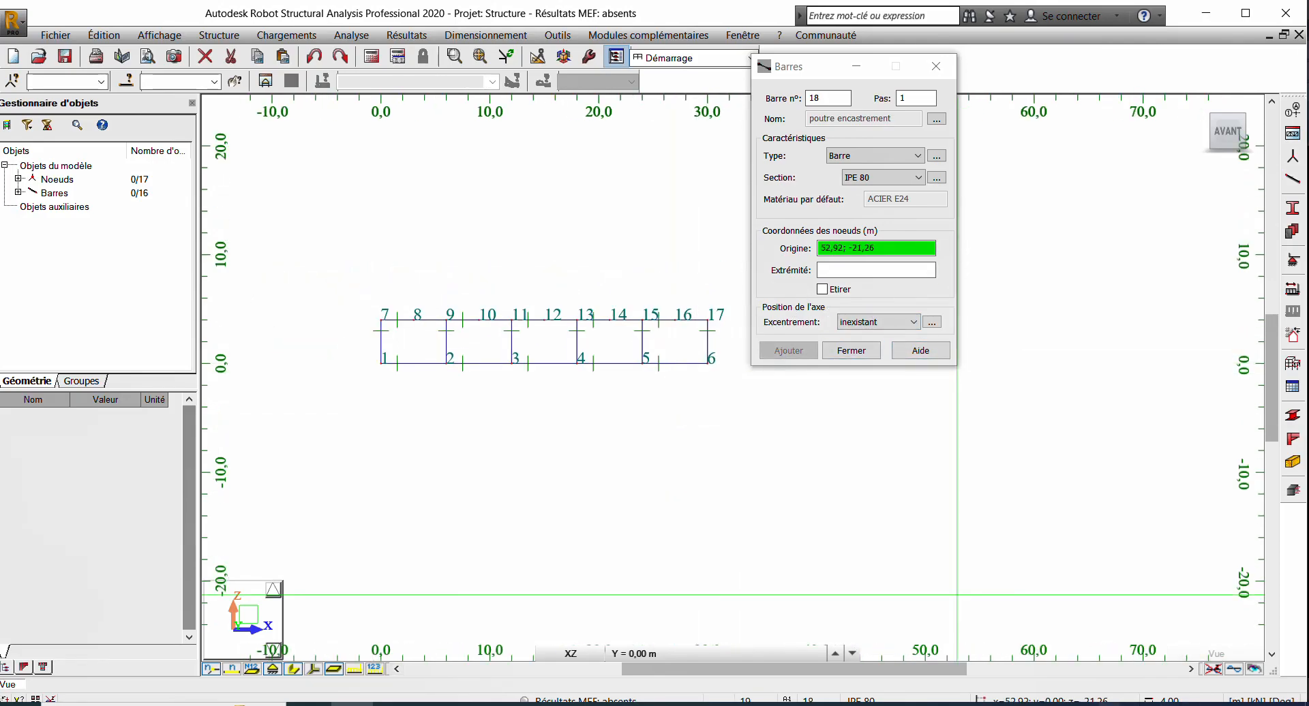
click(1109, 705)
click(1143, 652)
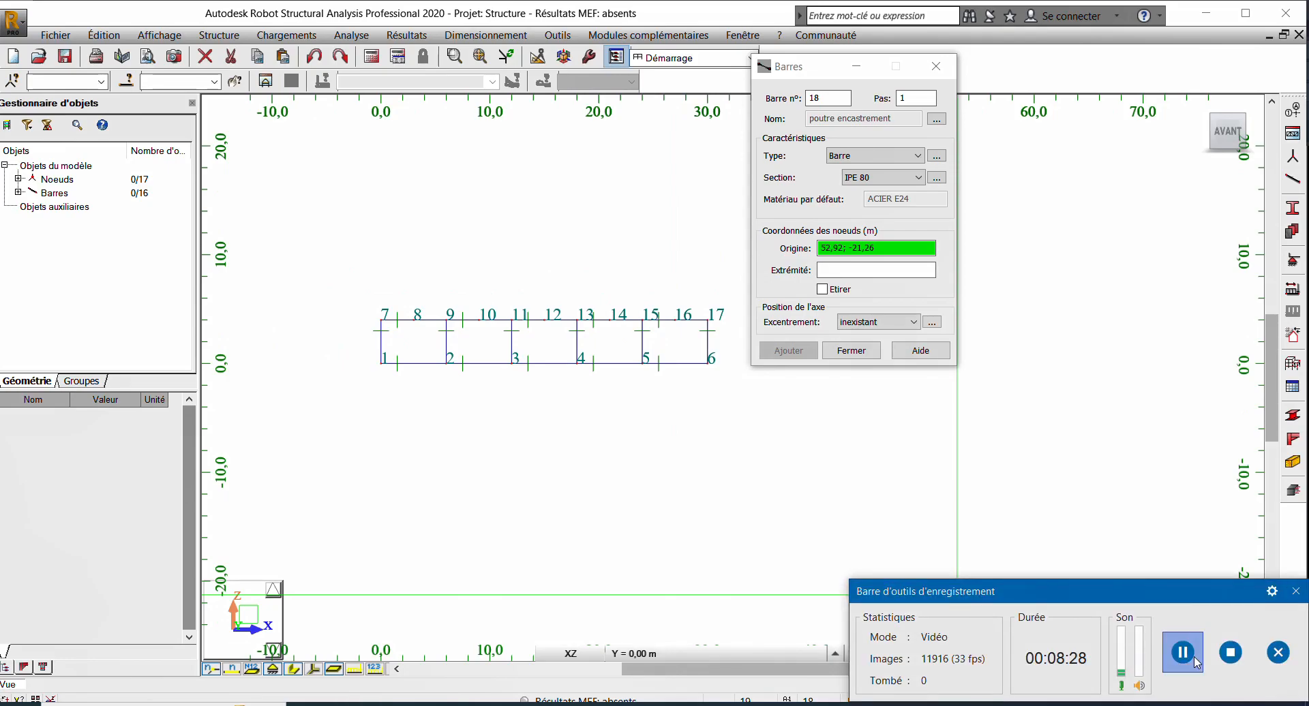
click(1295, 591)
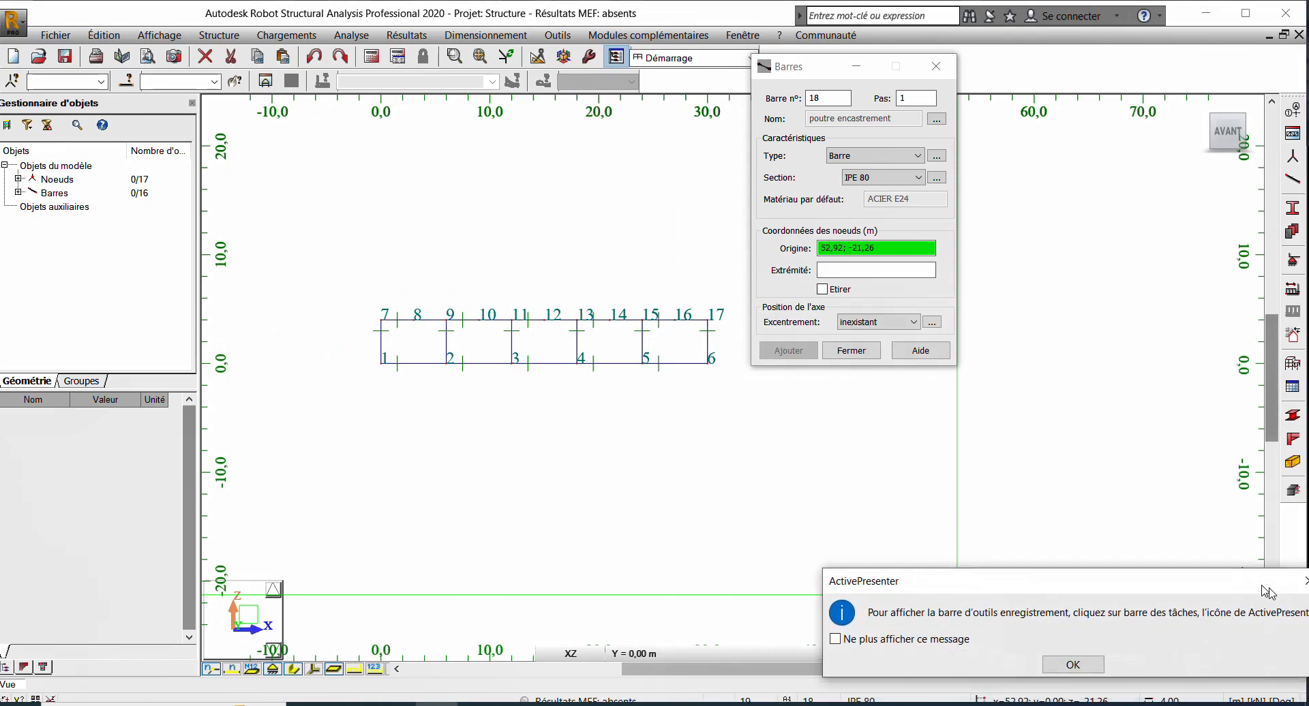
click(1274, 571)
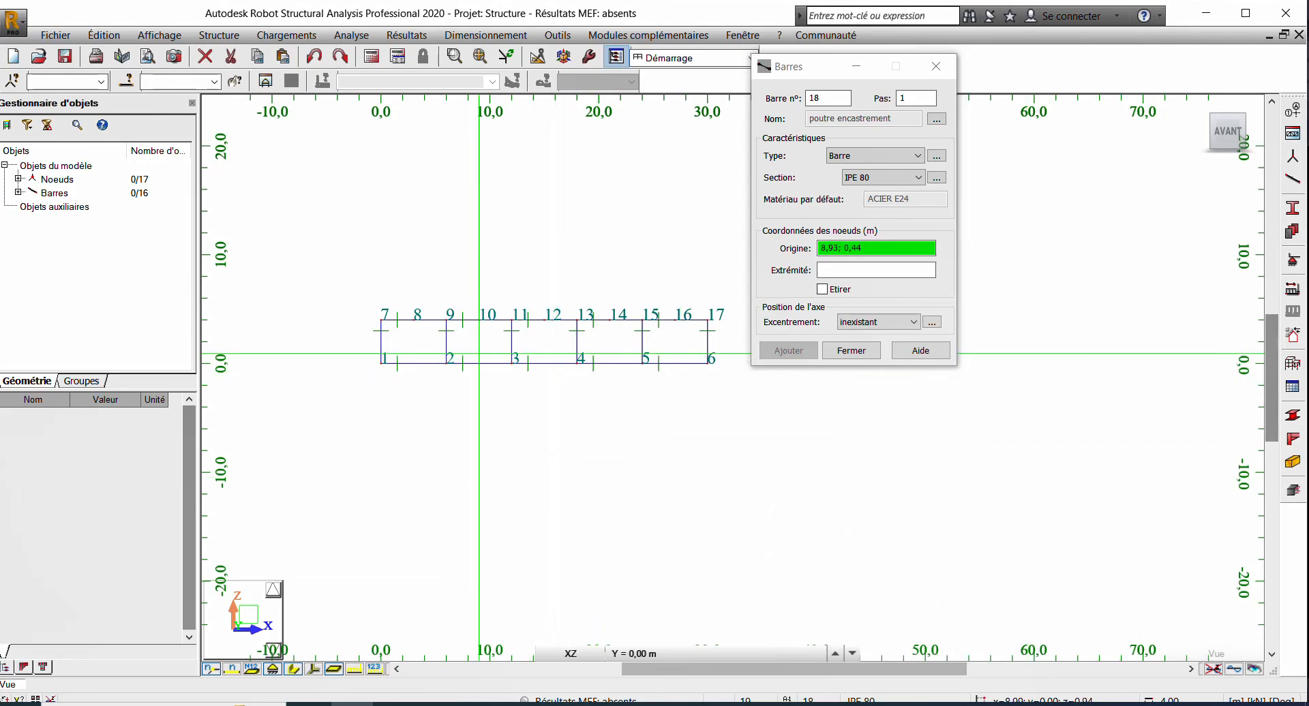
Step: Try to create an IPE 80 diagonal from node 1 to node 8 and continue from it with the Etirer option
scroll(365, 381, up, 3)
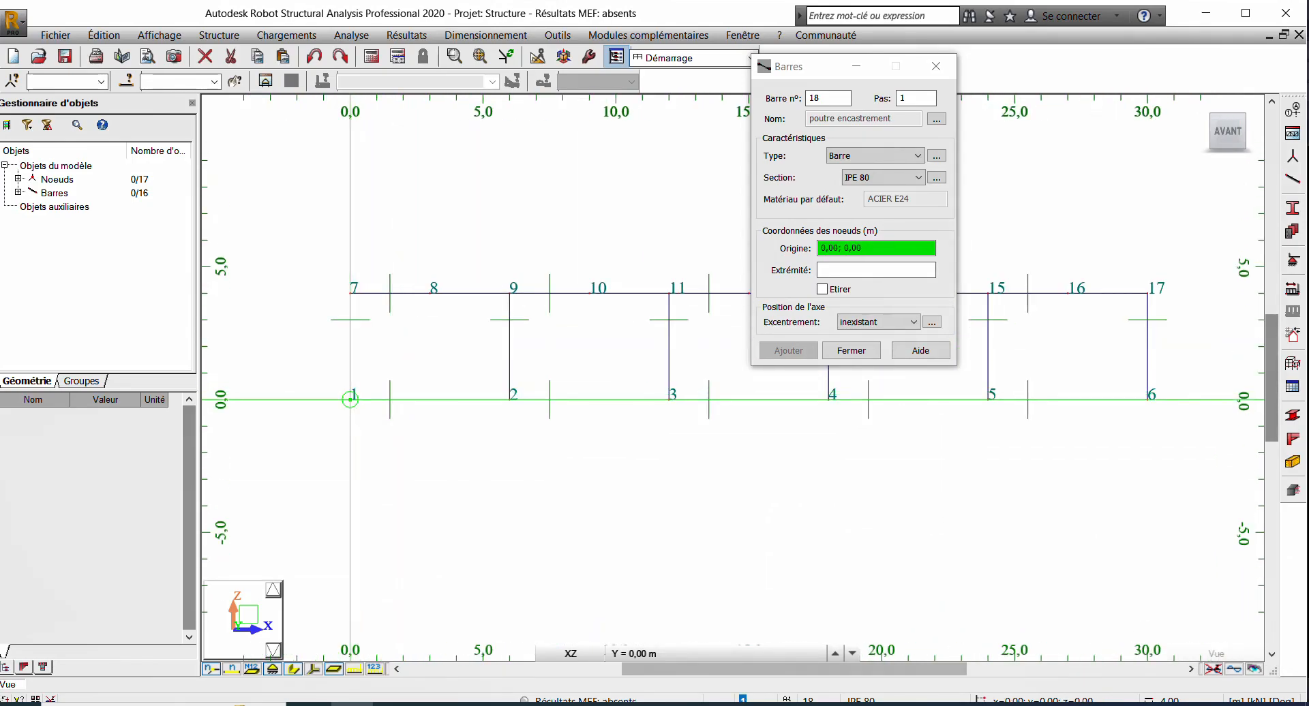
click(432, 294)
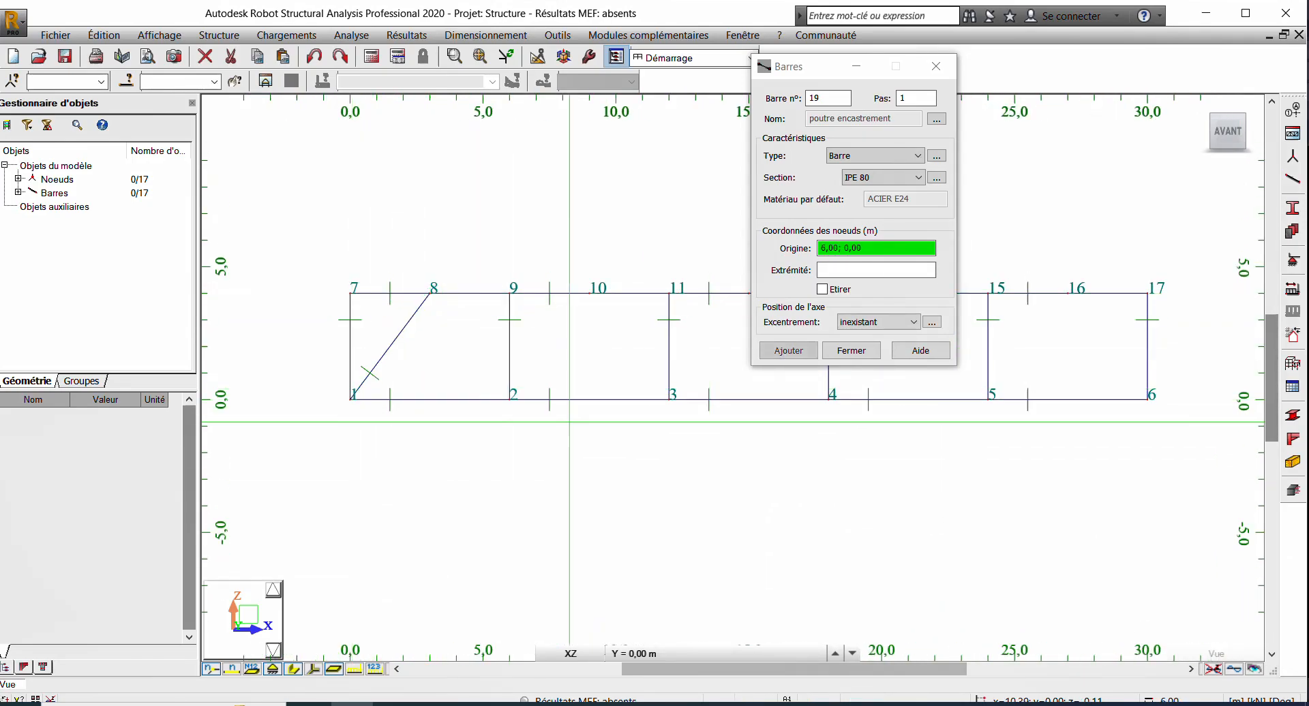
click(823, 289)
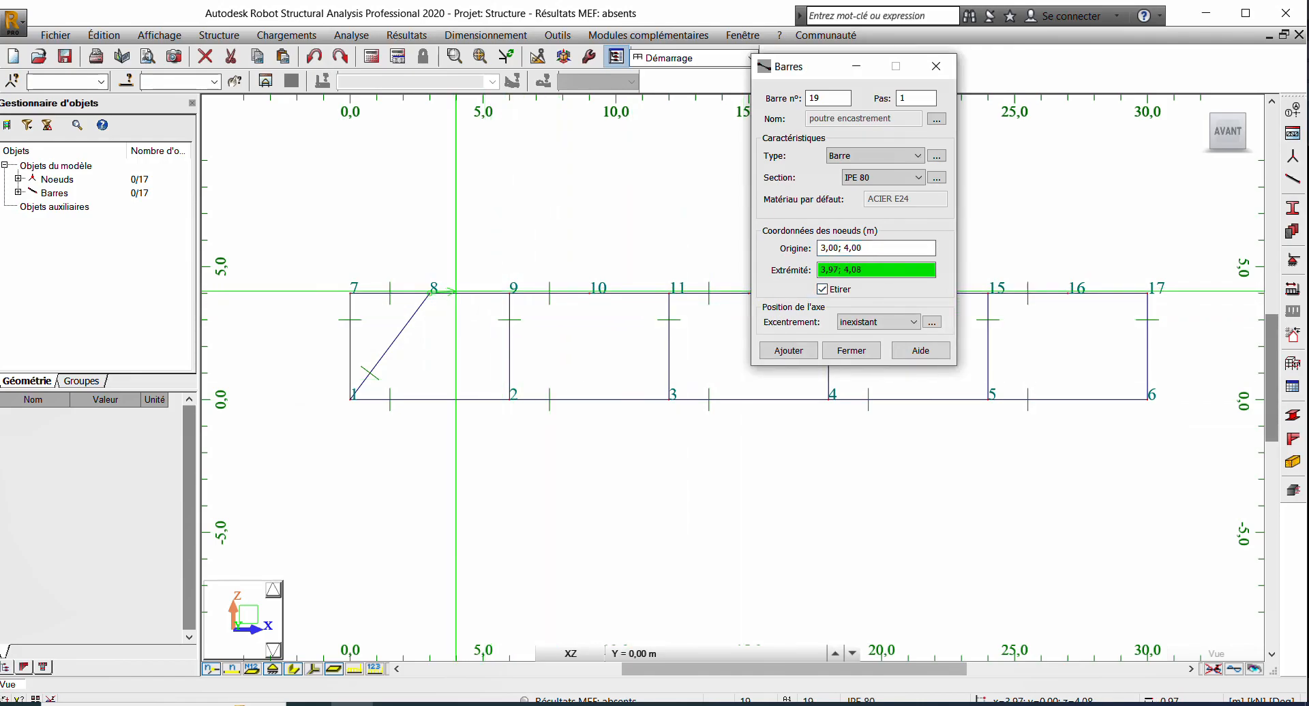
right_click(325, 326)
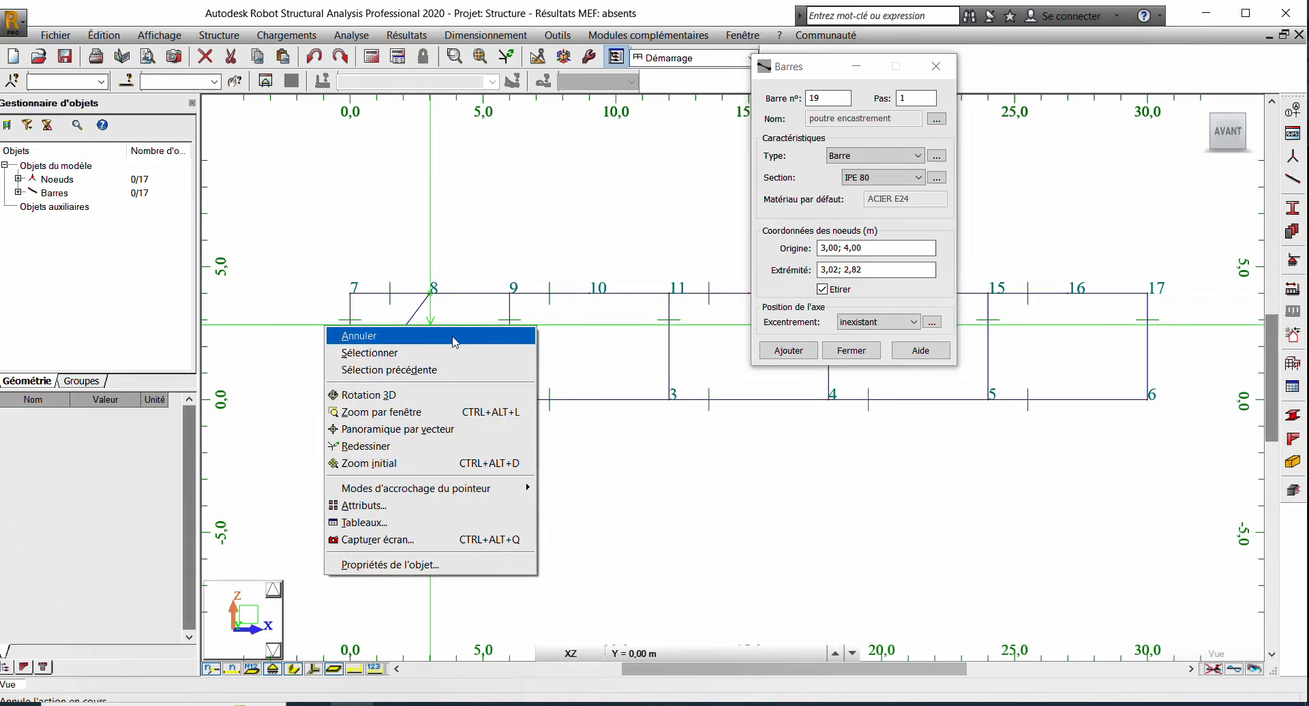
click(354, 334)
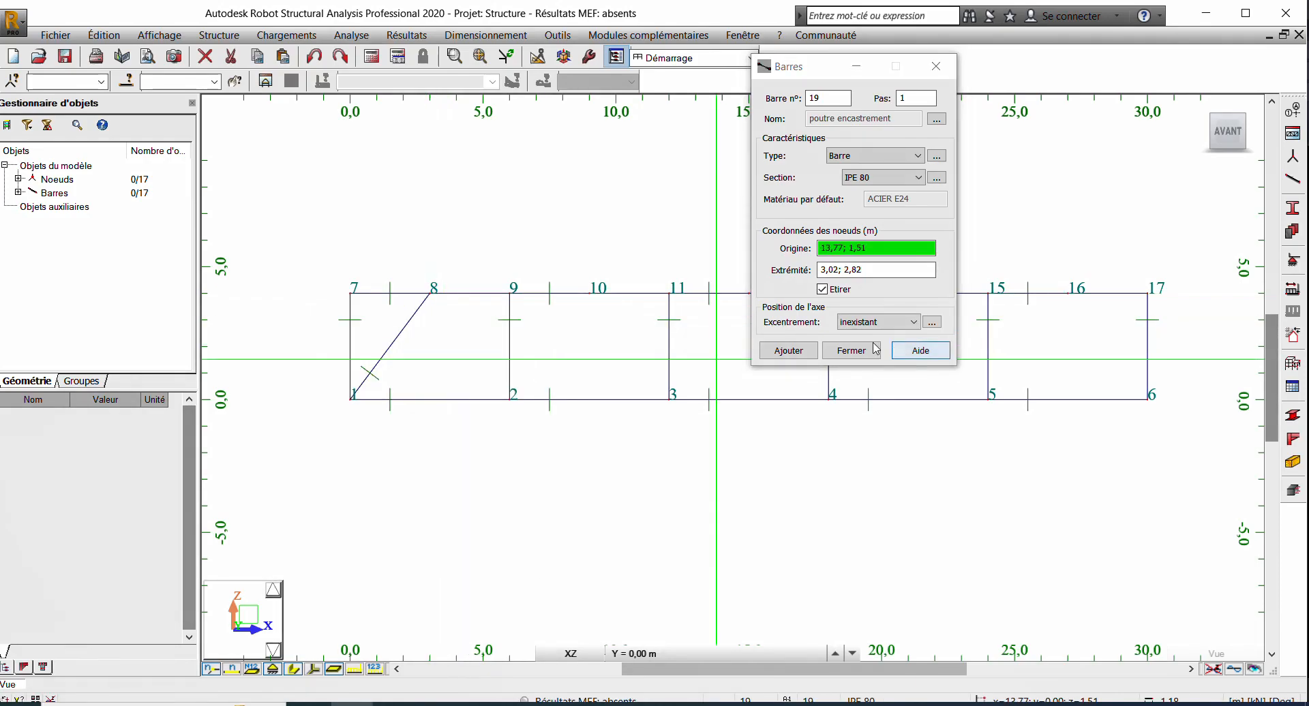
Step: Close the bar definition and delete the diagonal between nodes 1 and 8
click(851, 351)
click(412, 325)
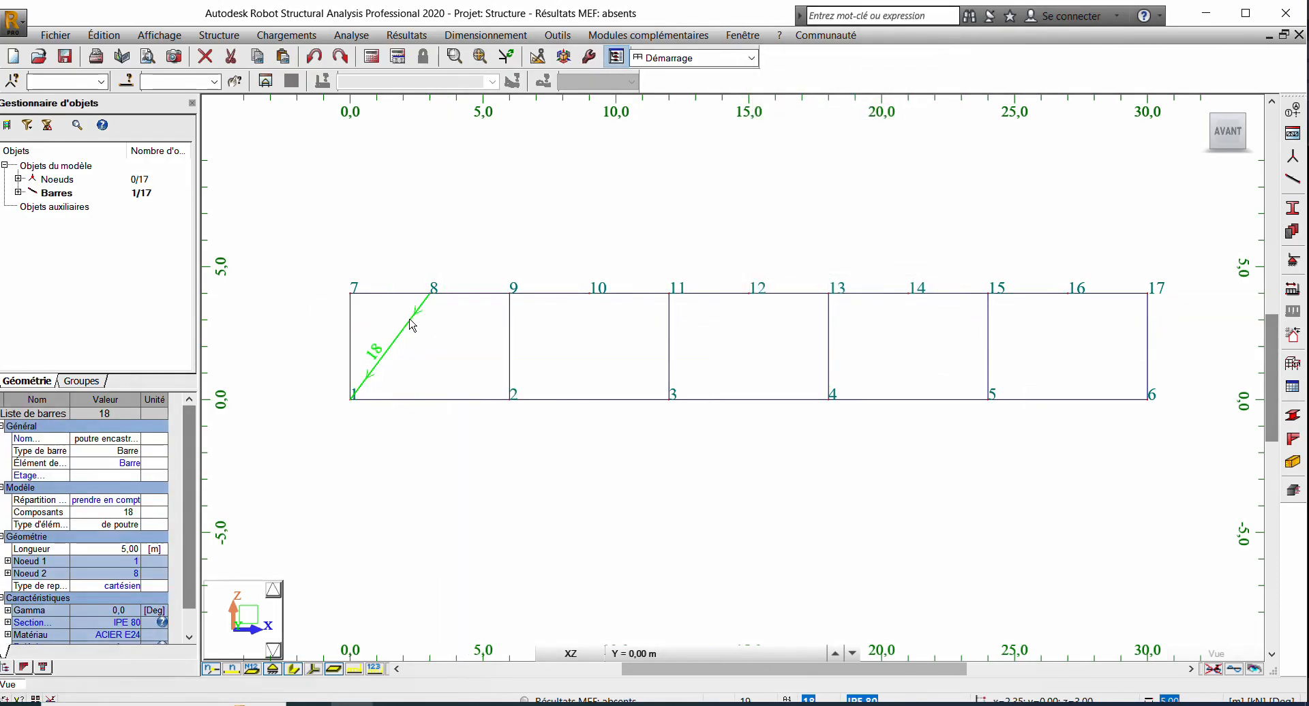
click(493, 411)
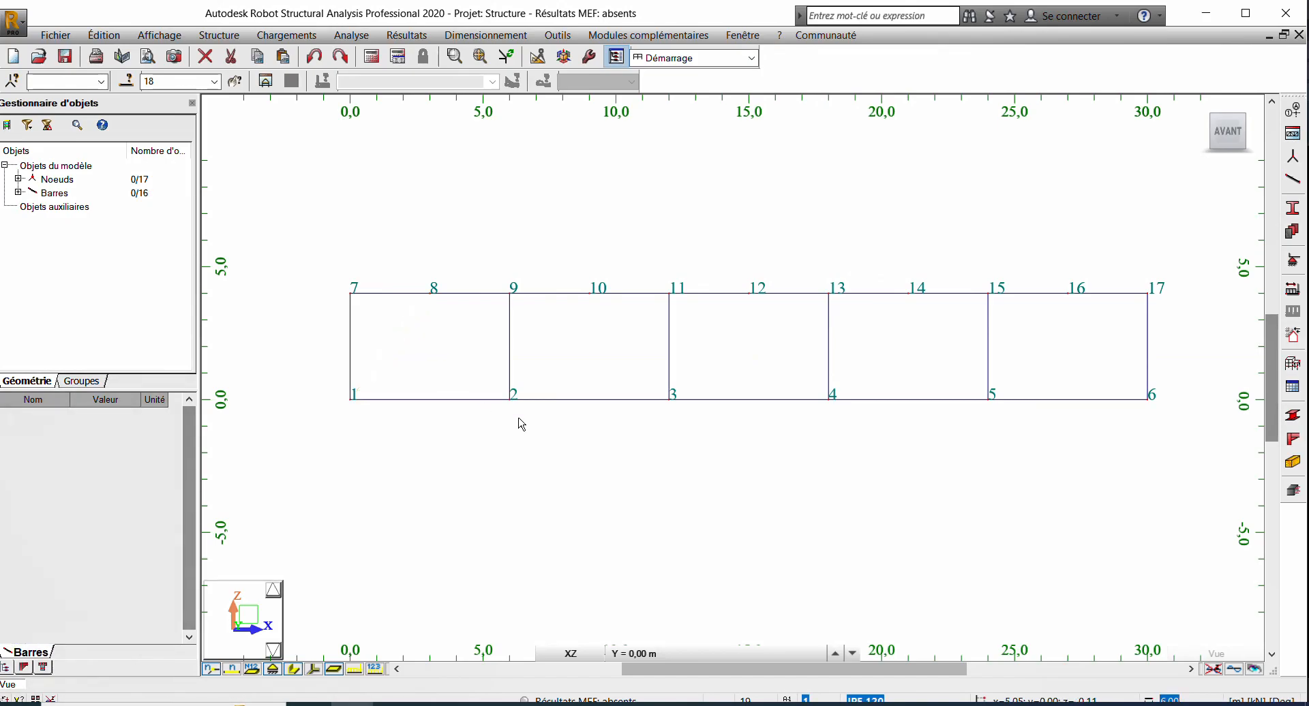
click(1142, 701)
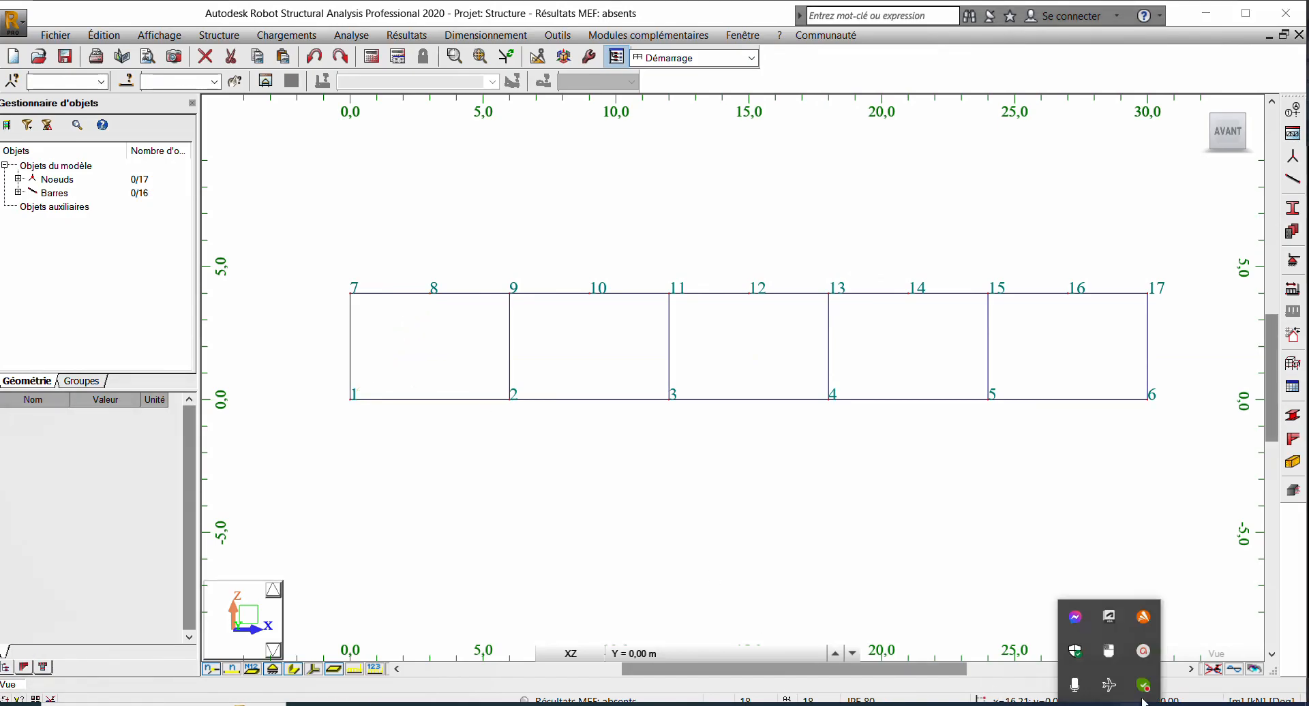
click(1143, 654)
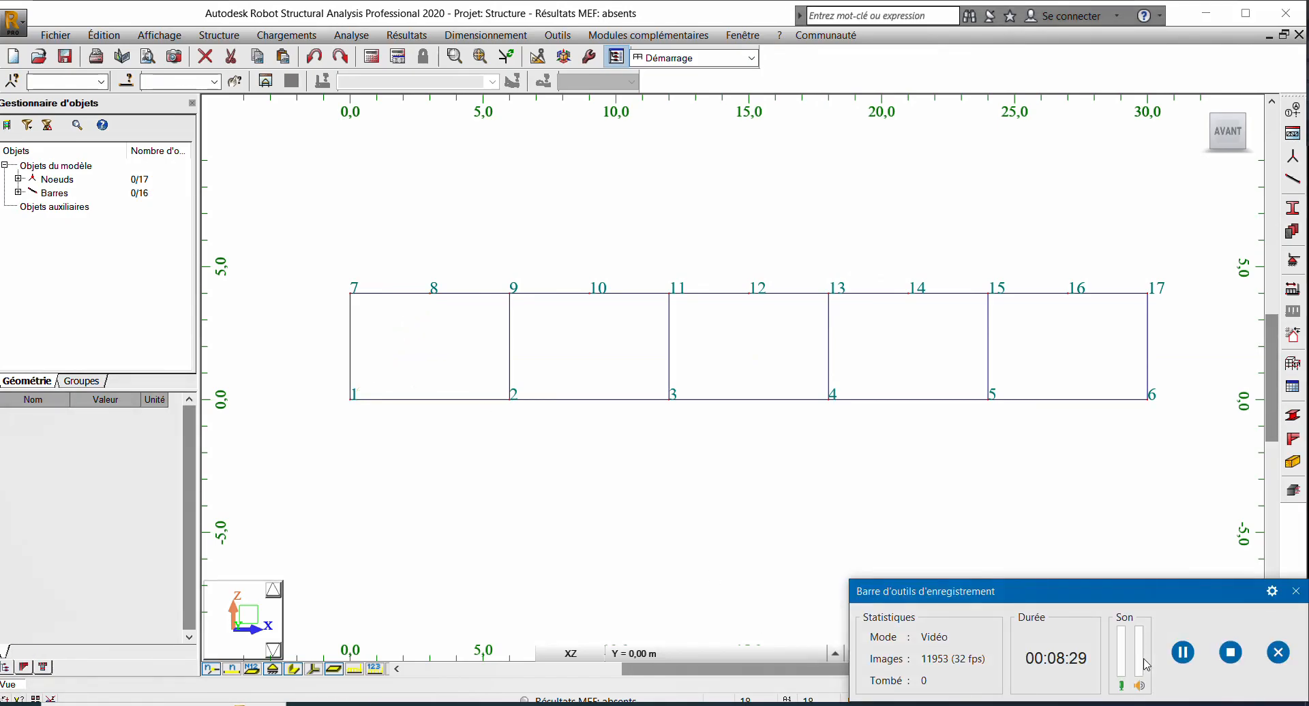
click(1289, 590)
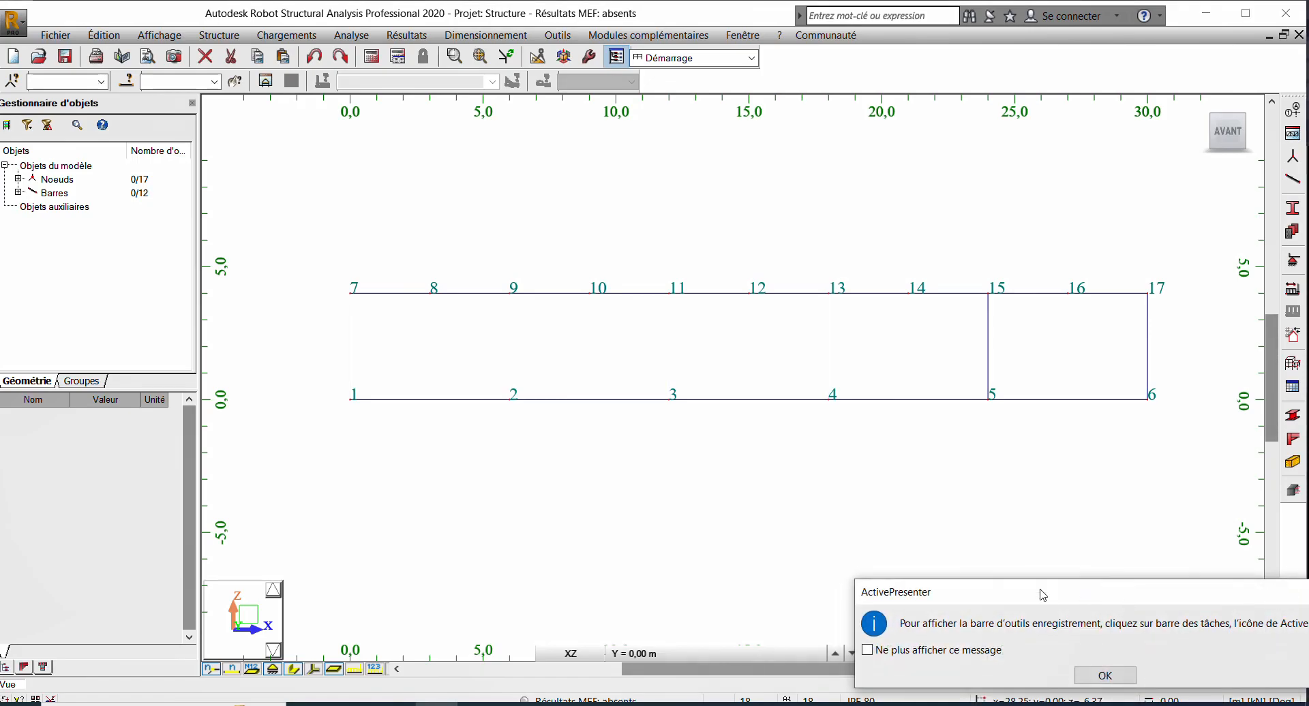
drag(966, 588, 818, 559)
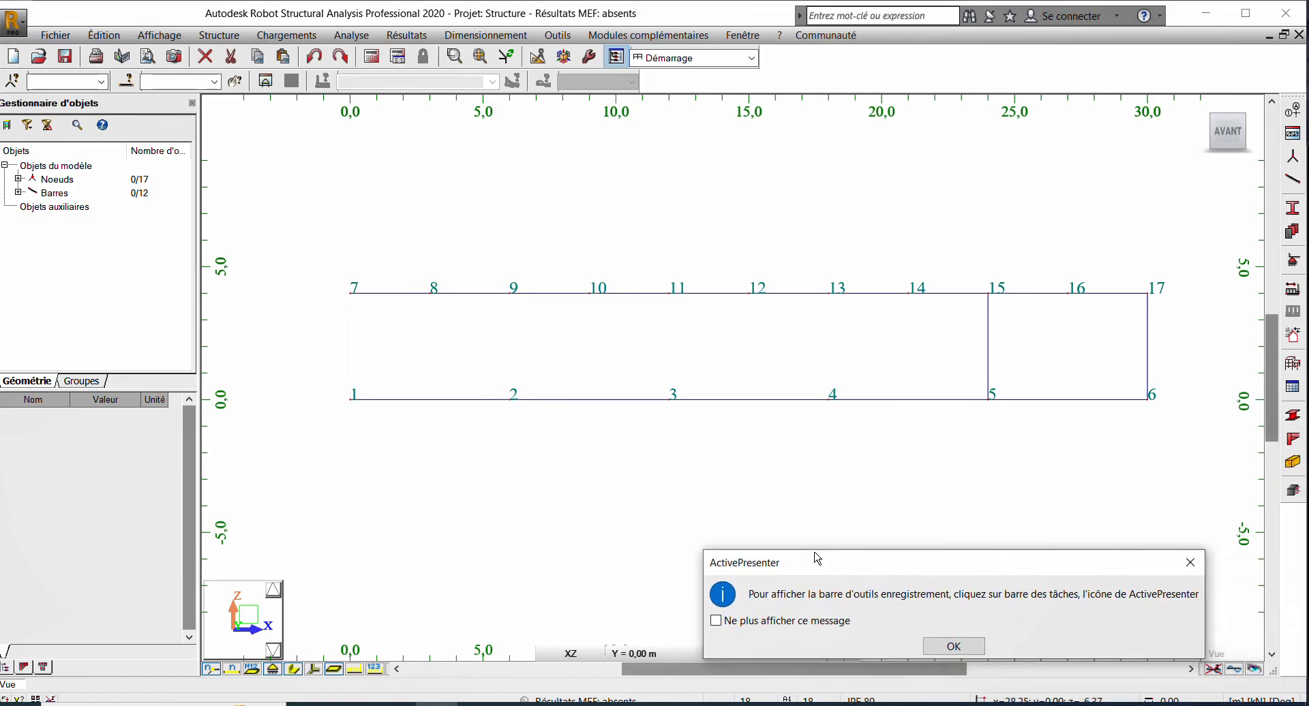
Step: Delete the remaining IPE 80 vertical bars at nodes 5 and 6
click(1192, 573)
click(989, 375)
key(Delete)
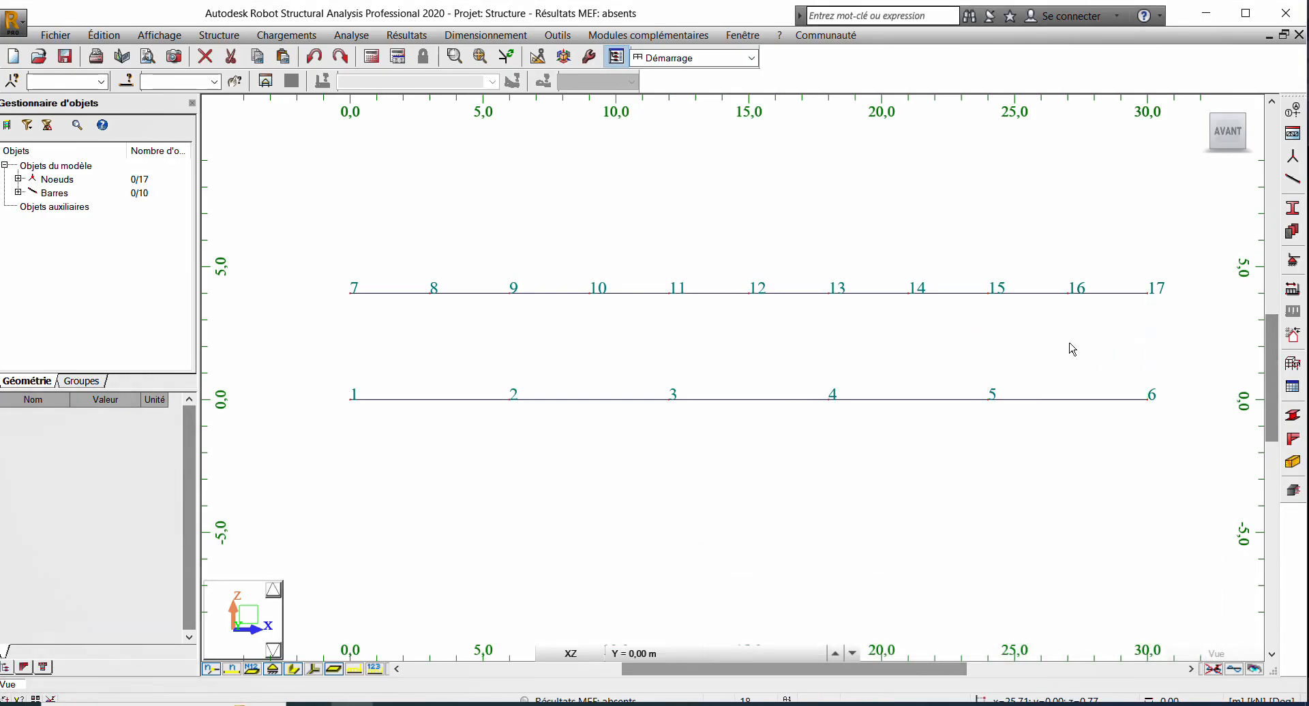
Step: Set the bar section to IPE 100 and create vertical bars from node 7 to node 1 and node 9 to node 2
click(1298, 184)
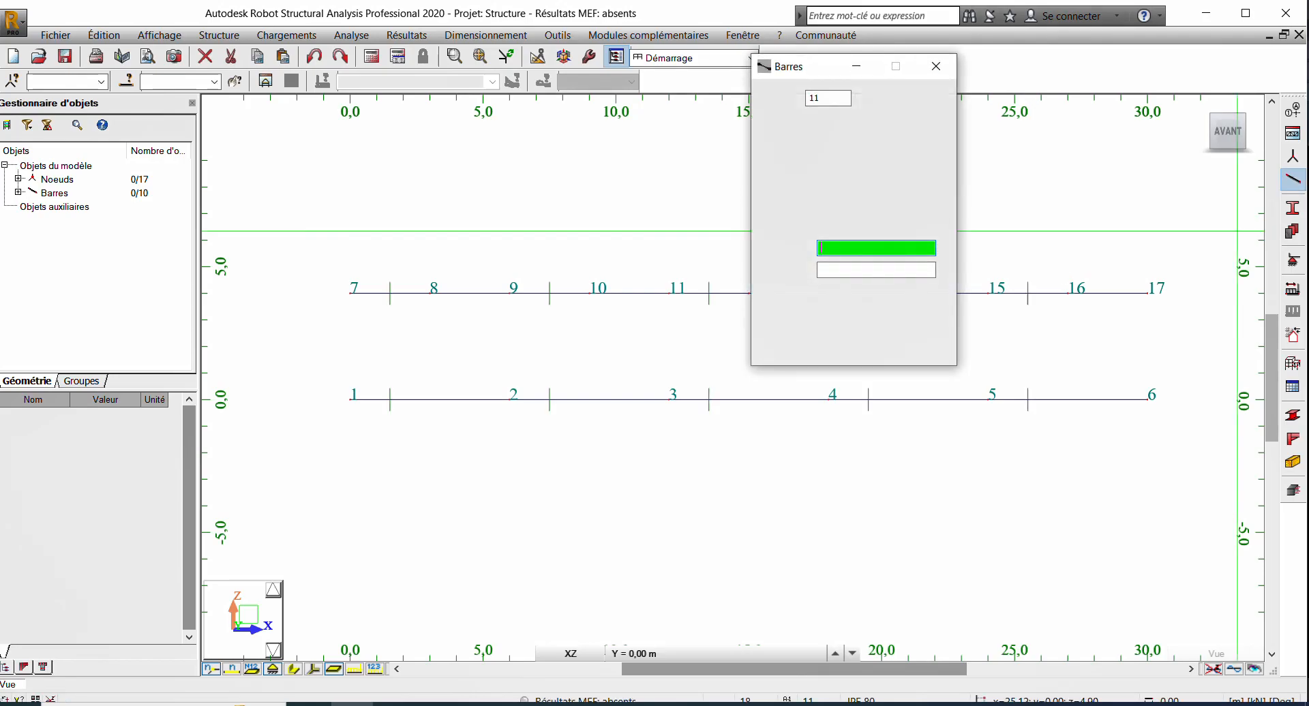
click(908, 179)
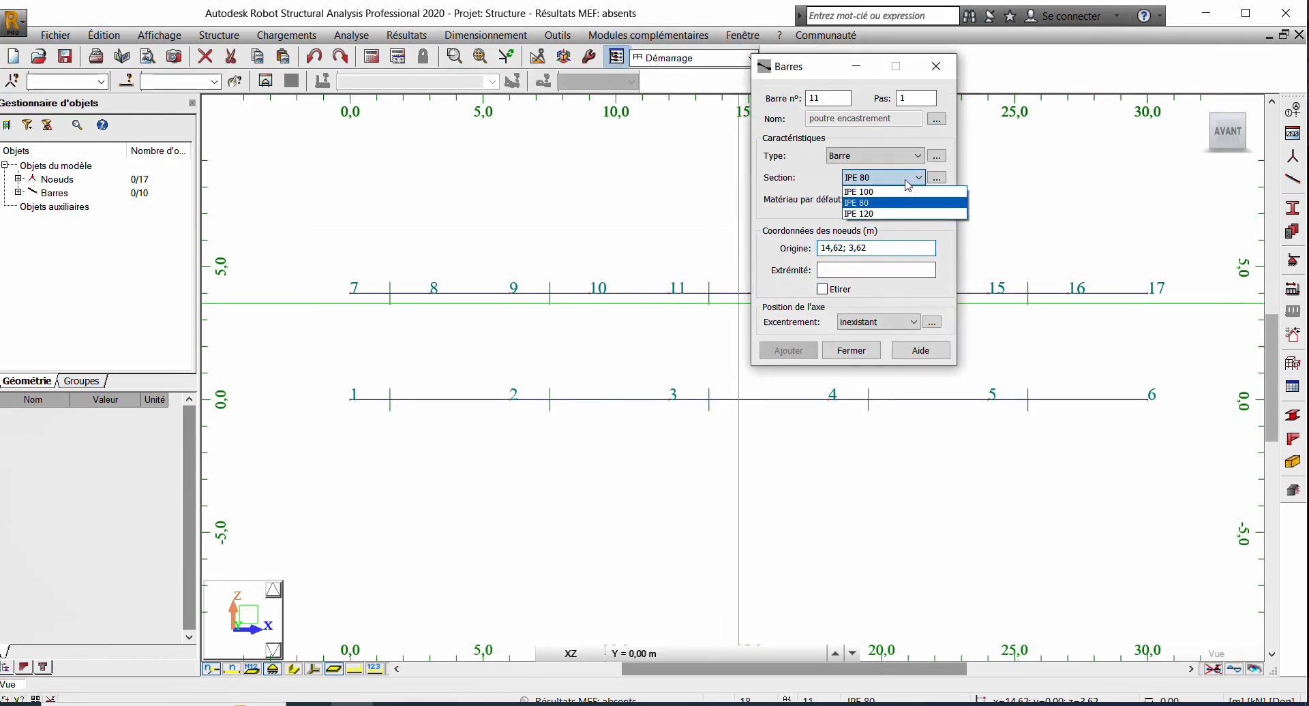
click(895, 192)
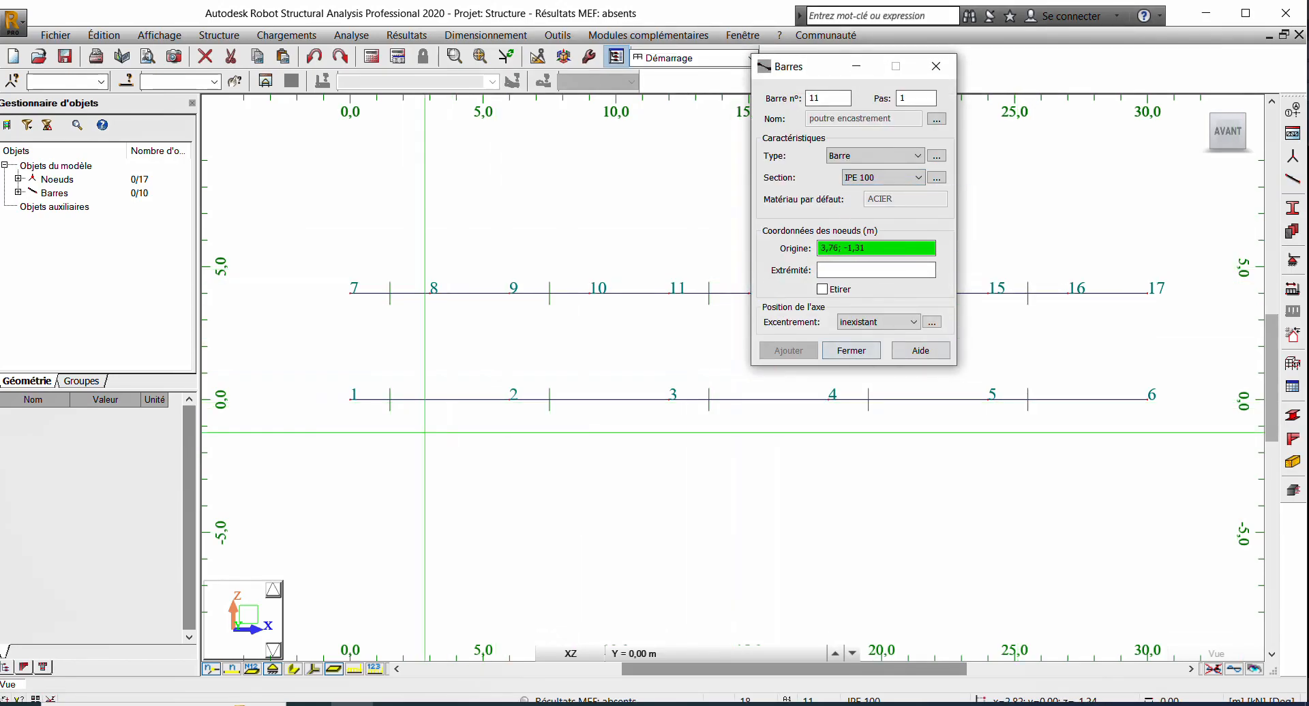
click(350, 293)
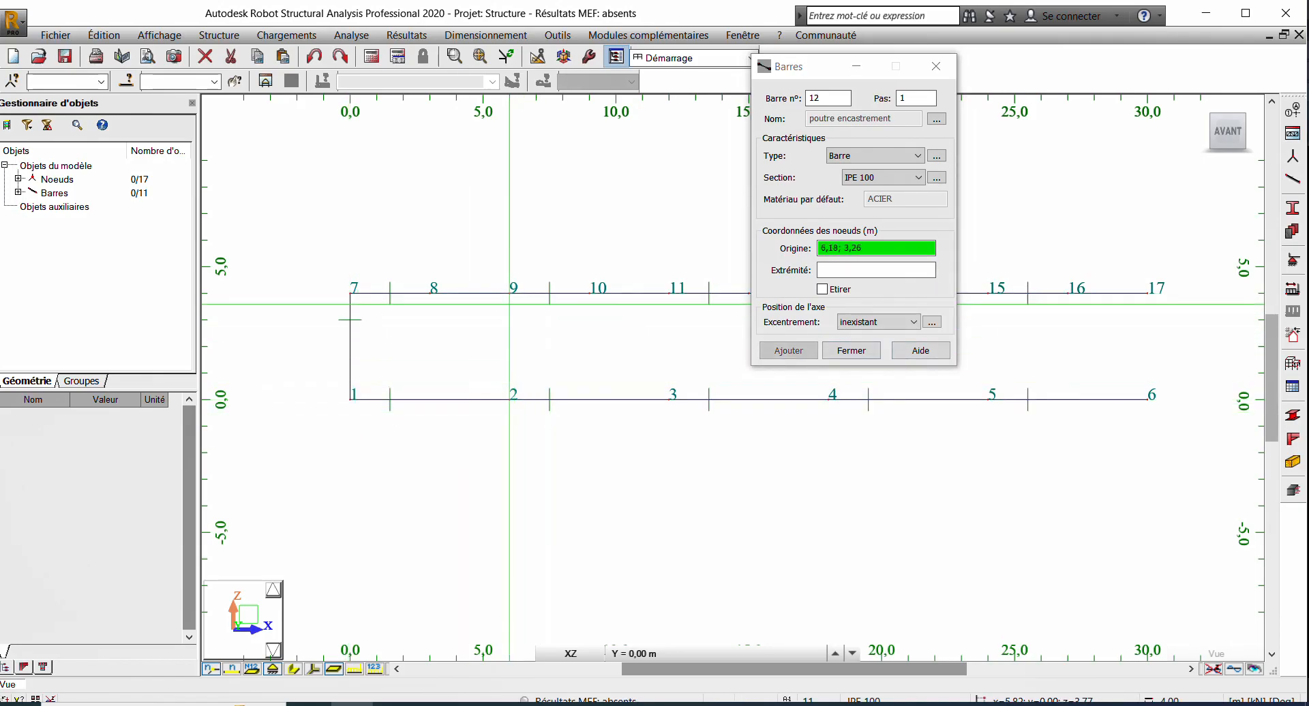
click(508, 293)
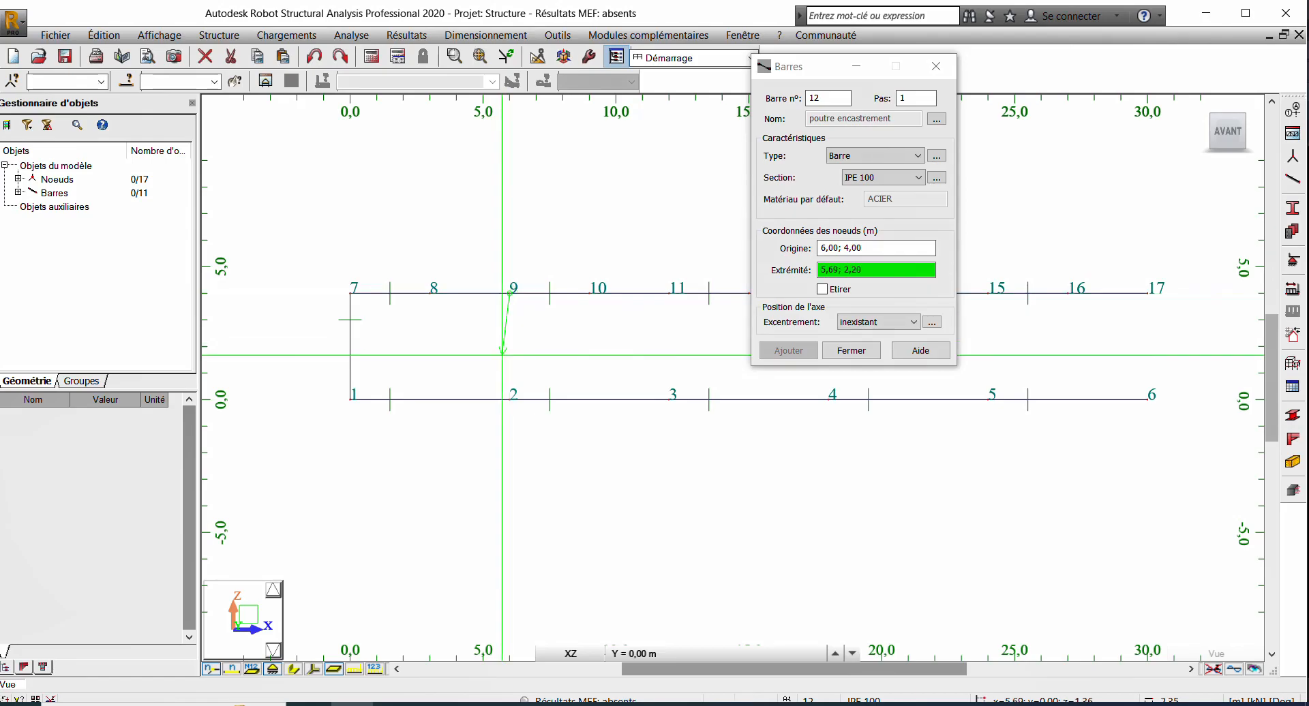
click(509, 394)
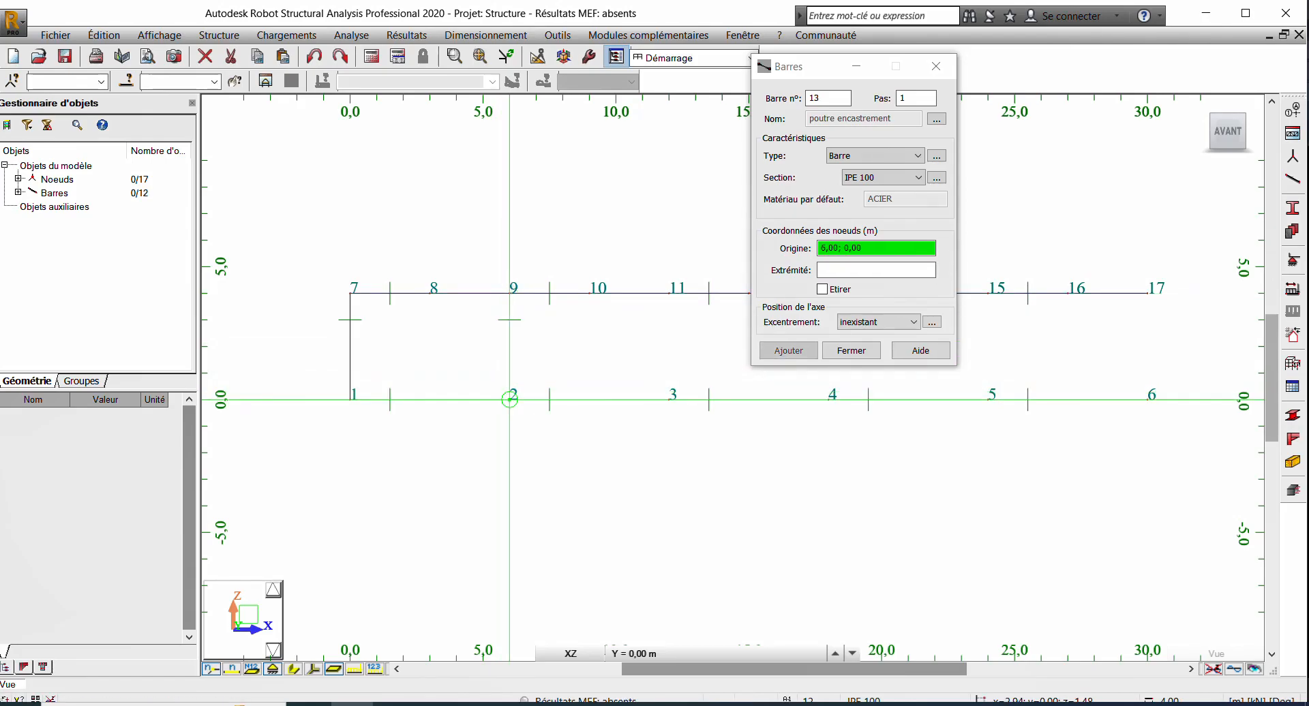
Step: Create IPE 100 vertical bars from node 11 to node 3 and from node 13 to node 4
scroll(425, 361, down, 2)
click(596, 315)
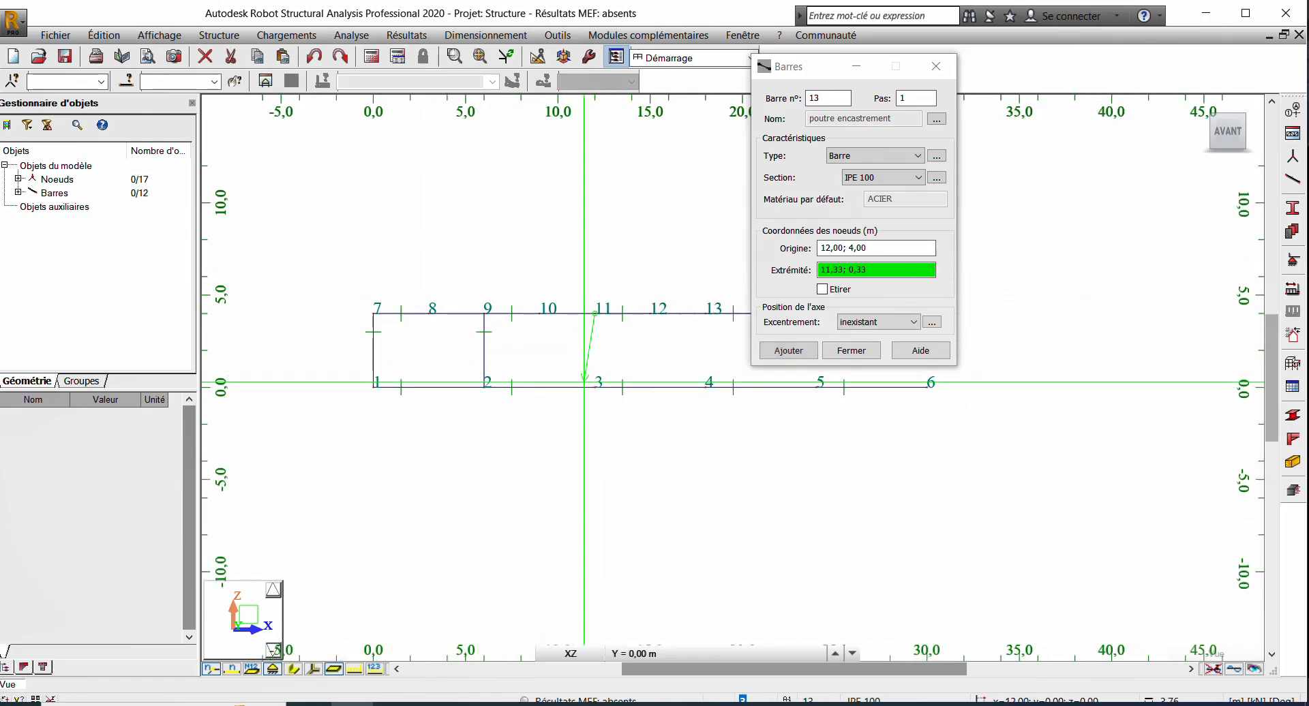
click(597, 386)
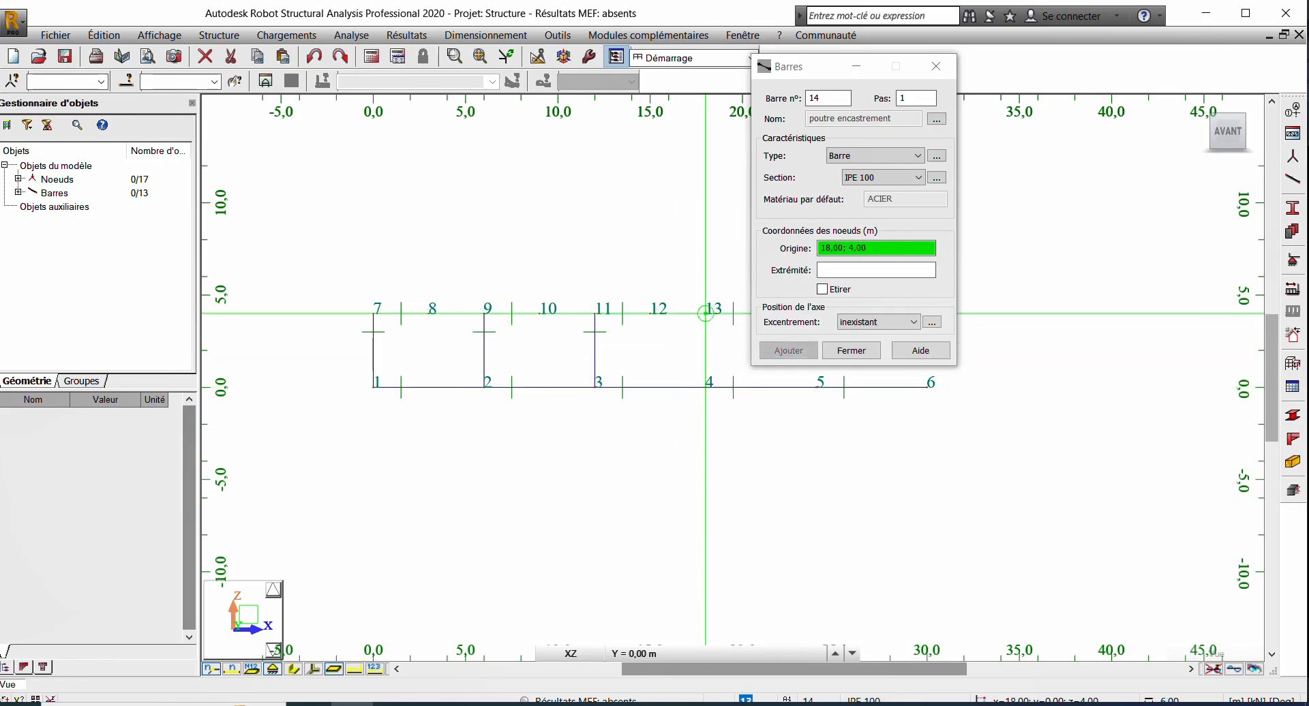
click(706, 386)
middle_drag(745, 321, 547, 316)
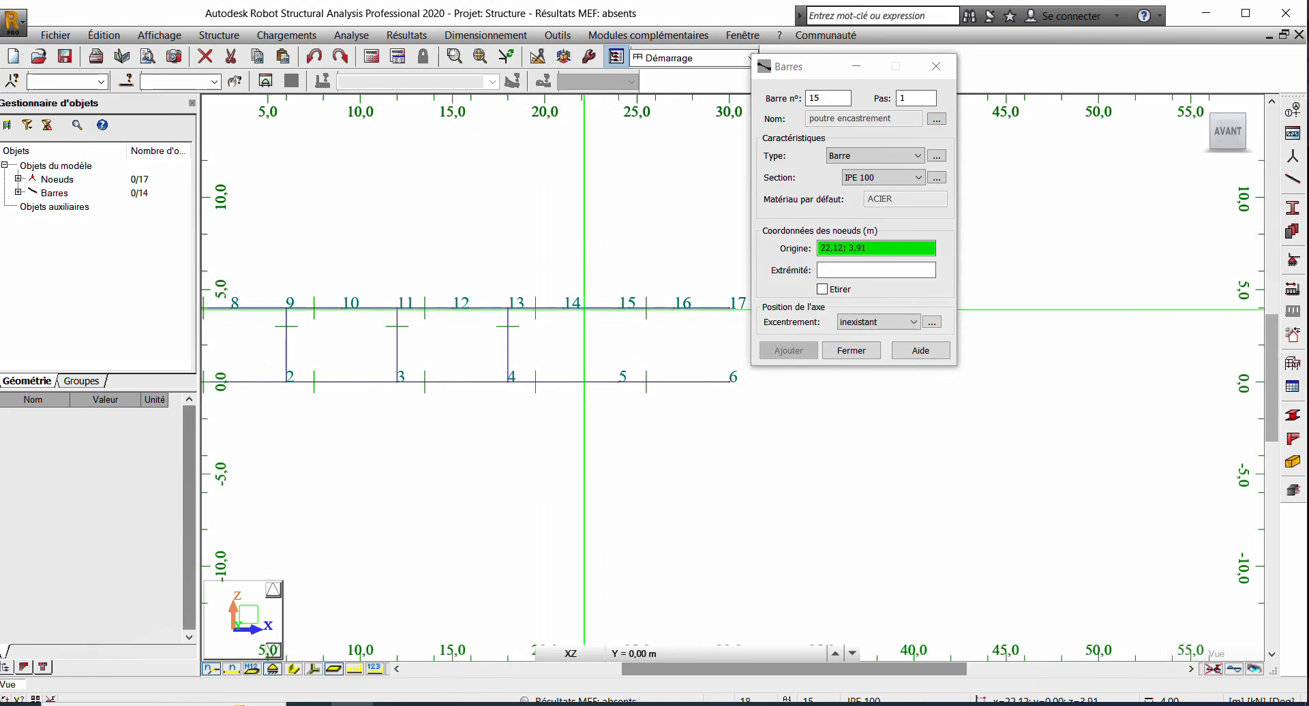
click(618, 308)
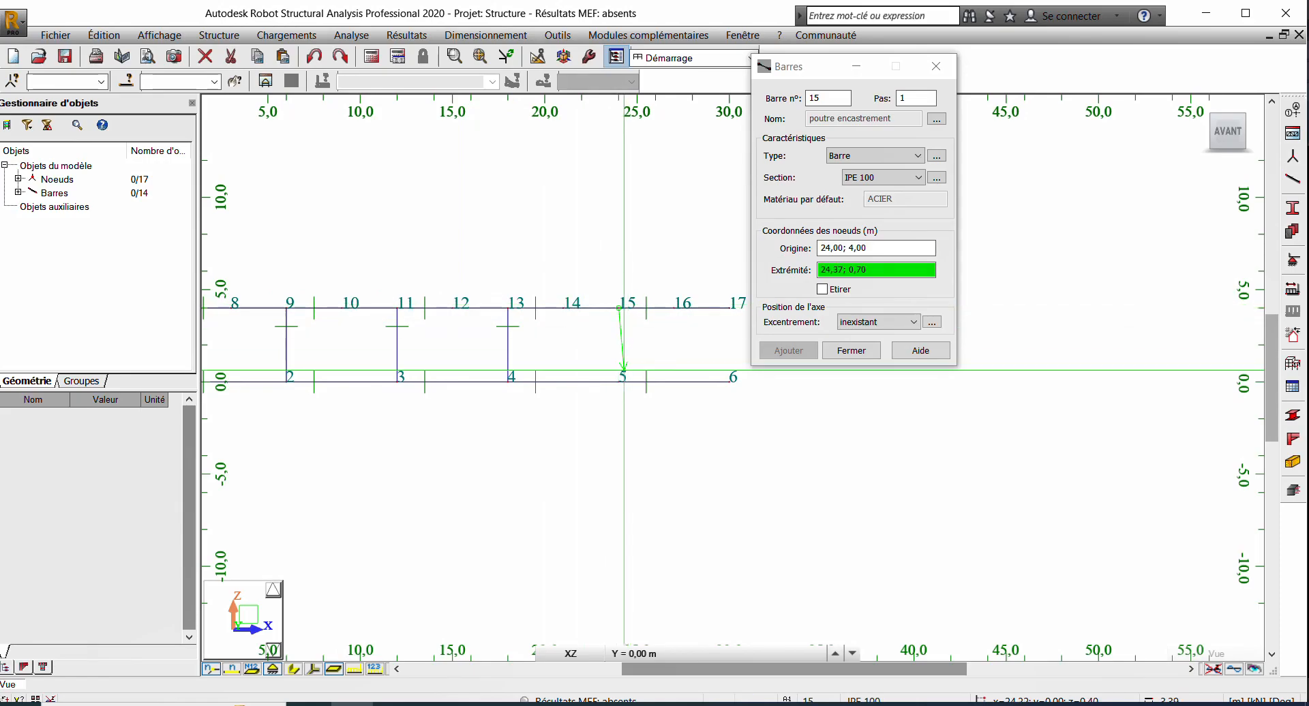
click(621, 381)
key(ctrl+z)
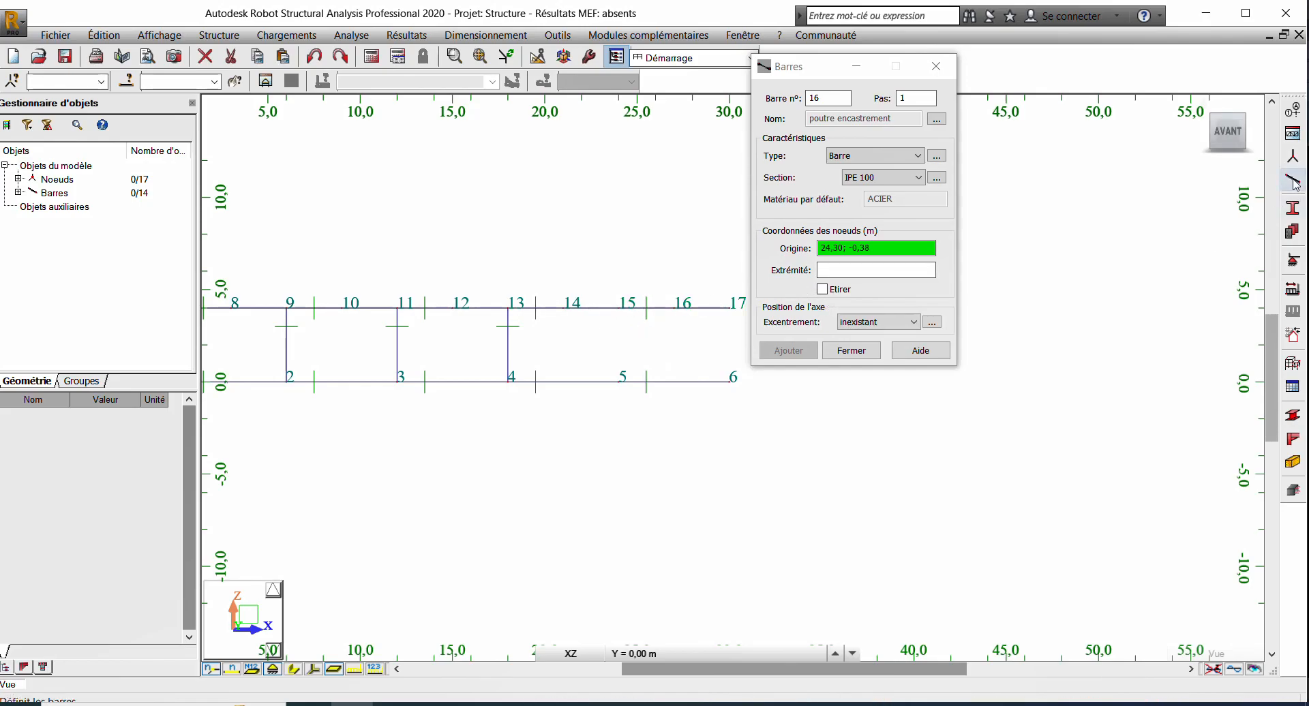
Step: Create IPE 100 vertical bars from node 15 to node 5 and from node 17 to node 6
click(618, 308)
click(618, 382)
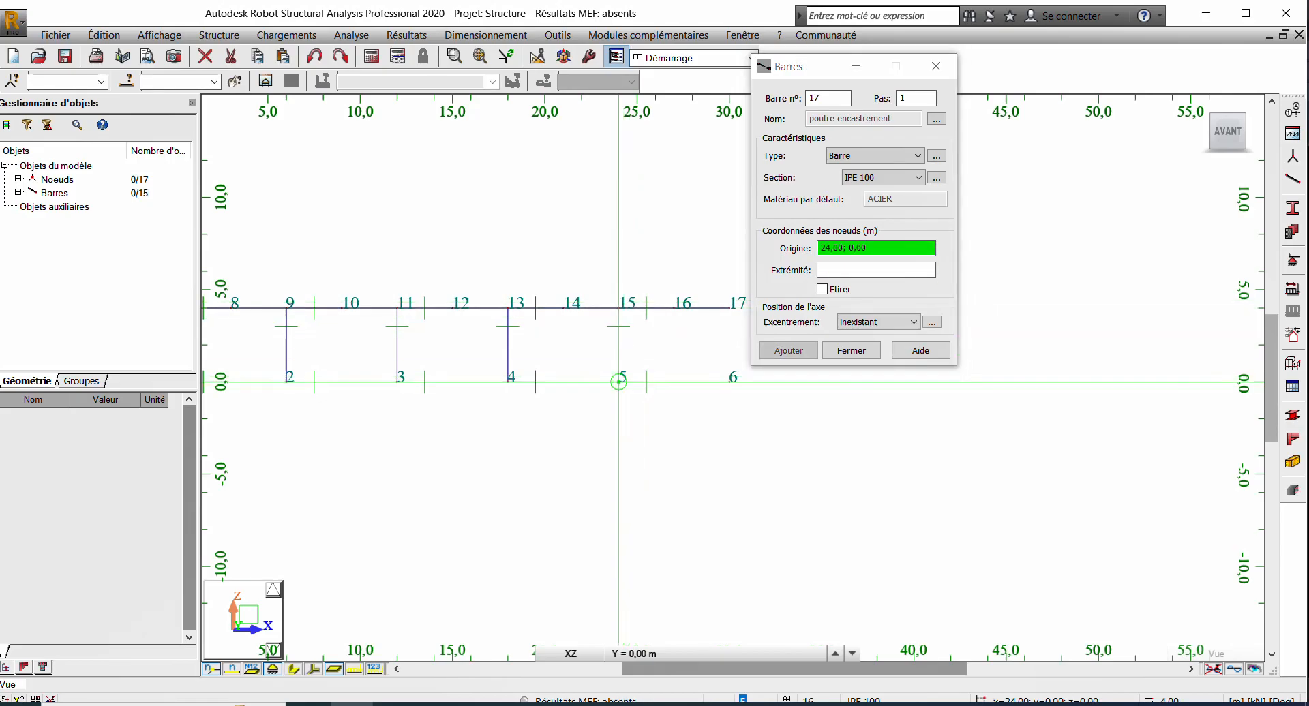
middle_drag(618, 382, 495, 367)
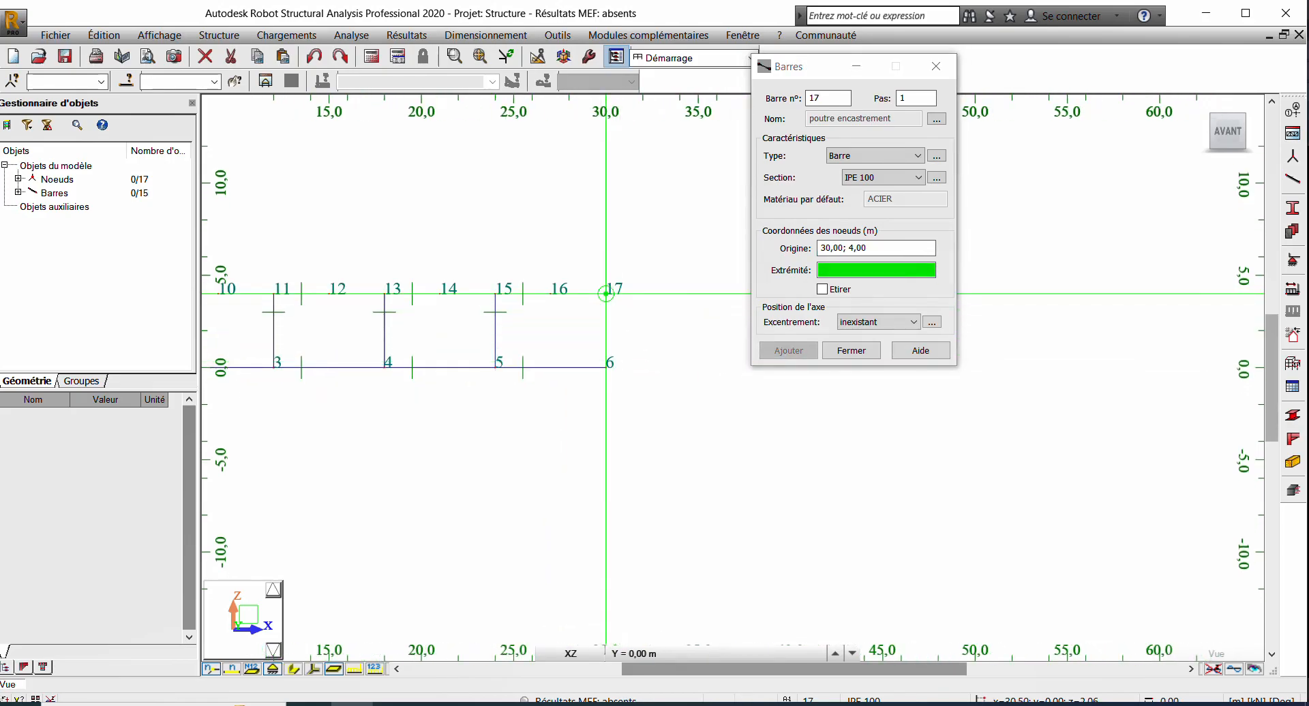
click(606, 368)
Step: Create an IPE 100 diagonal from node 1 to node 8, enable Etirer, and continue the chain through nodes 2 and 10
scroll(606, 368, down, 1)
middle_drag(504, 360, 740, 351)
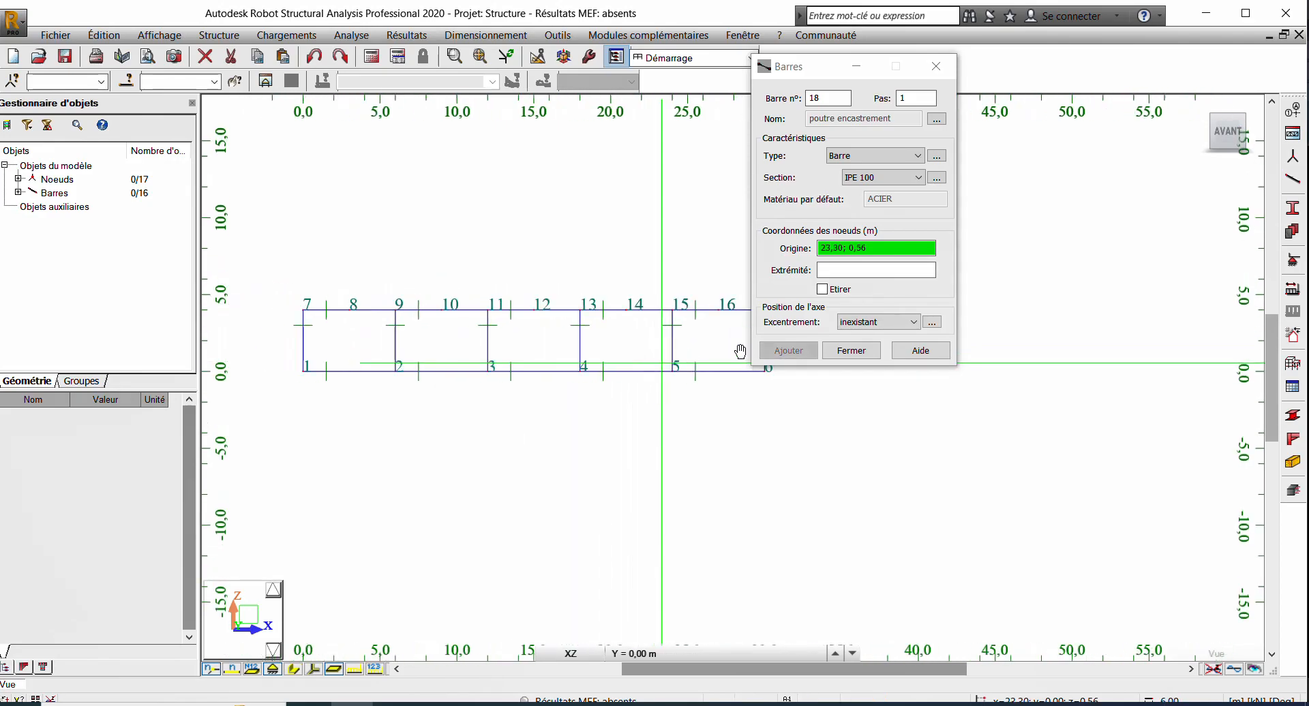
scroll(691, 329, down, 2)
scroll(417, 382, up, 1)
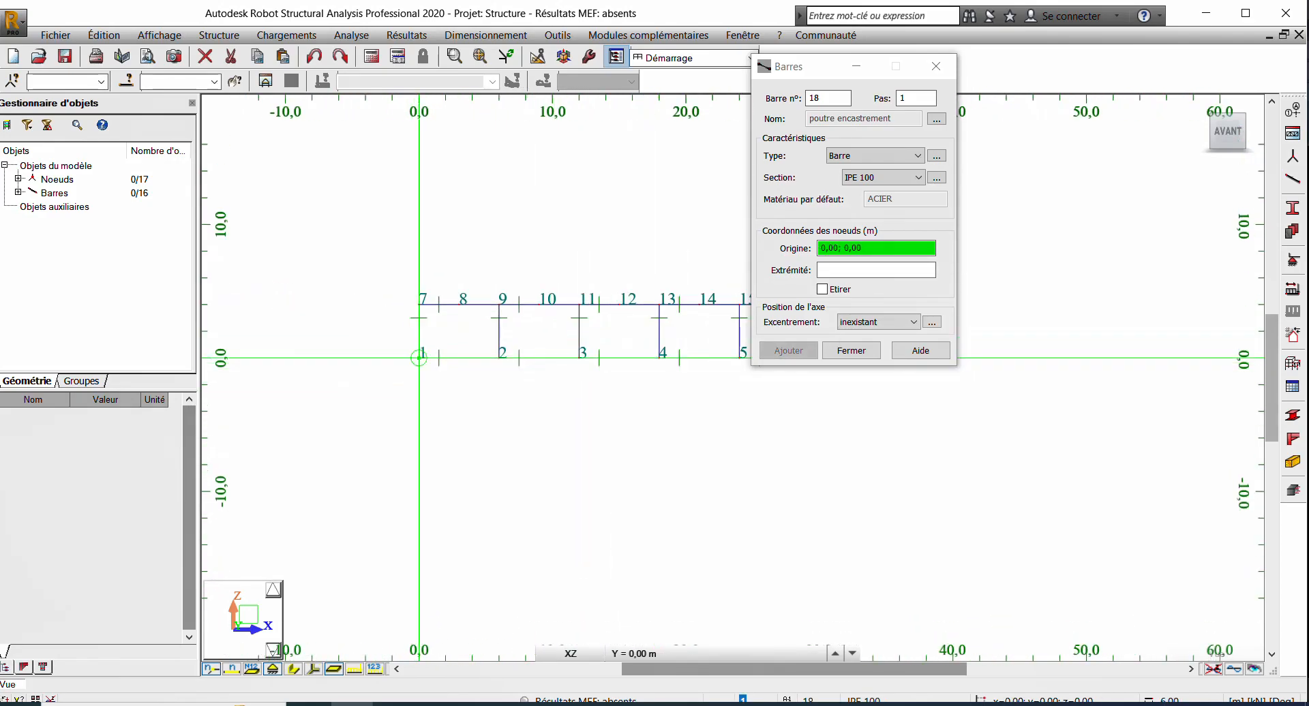
click(418, 356)
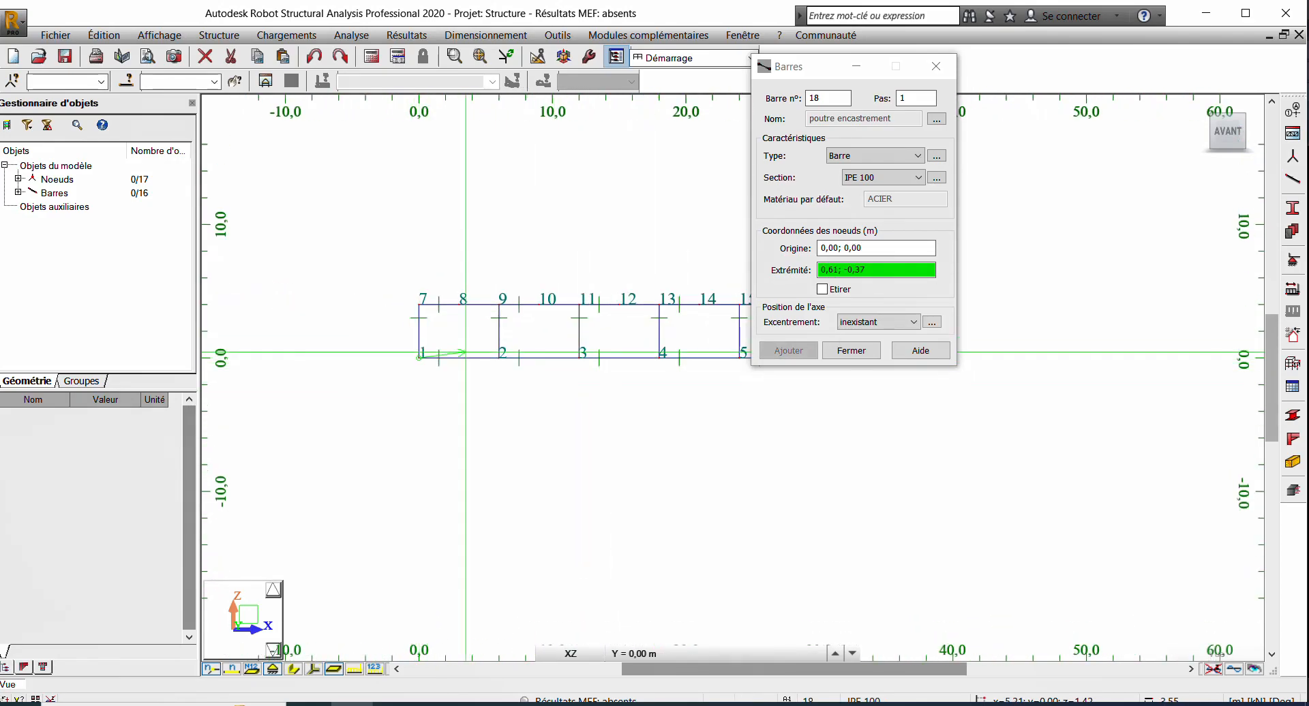
click(459, 304)
click(822, 290)
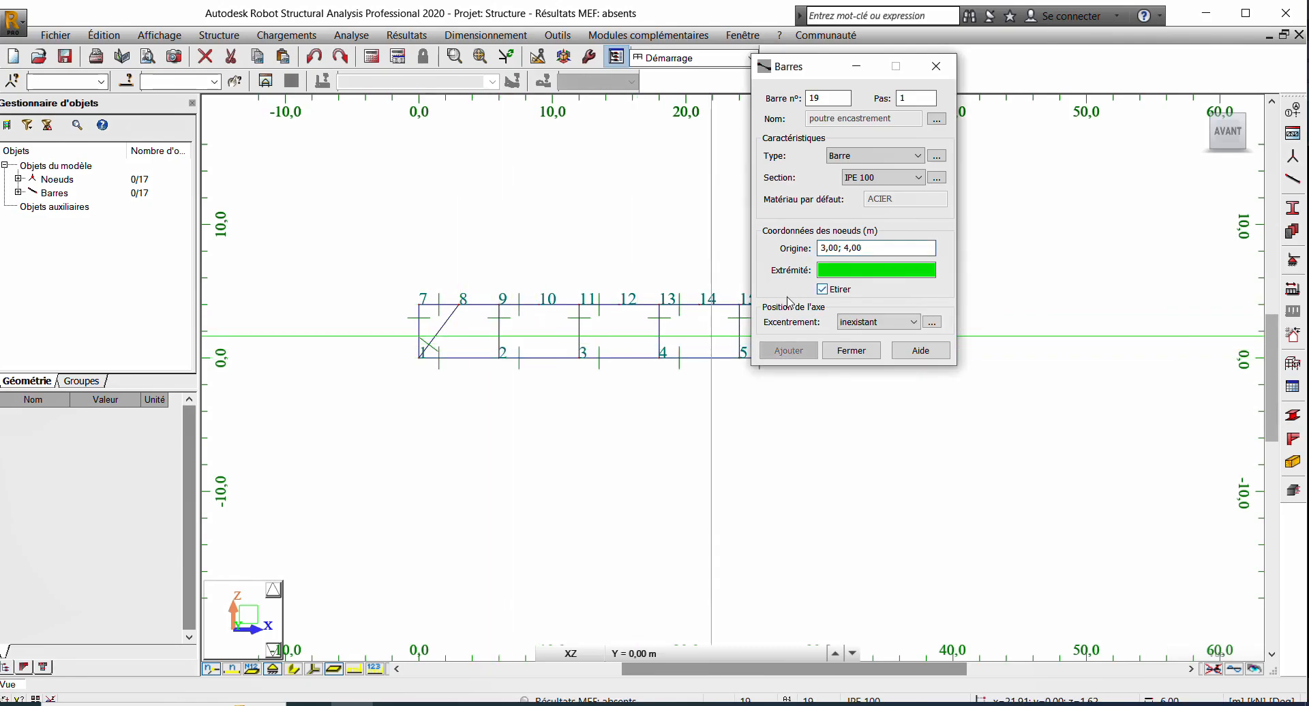
click(499, 357)
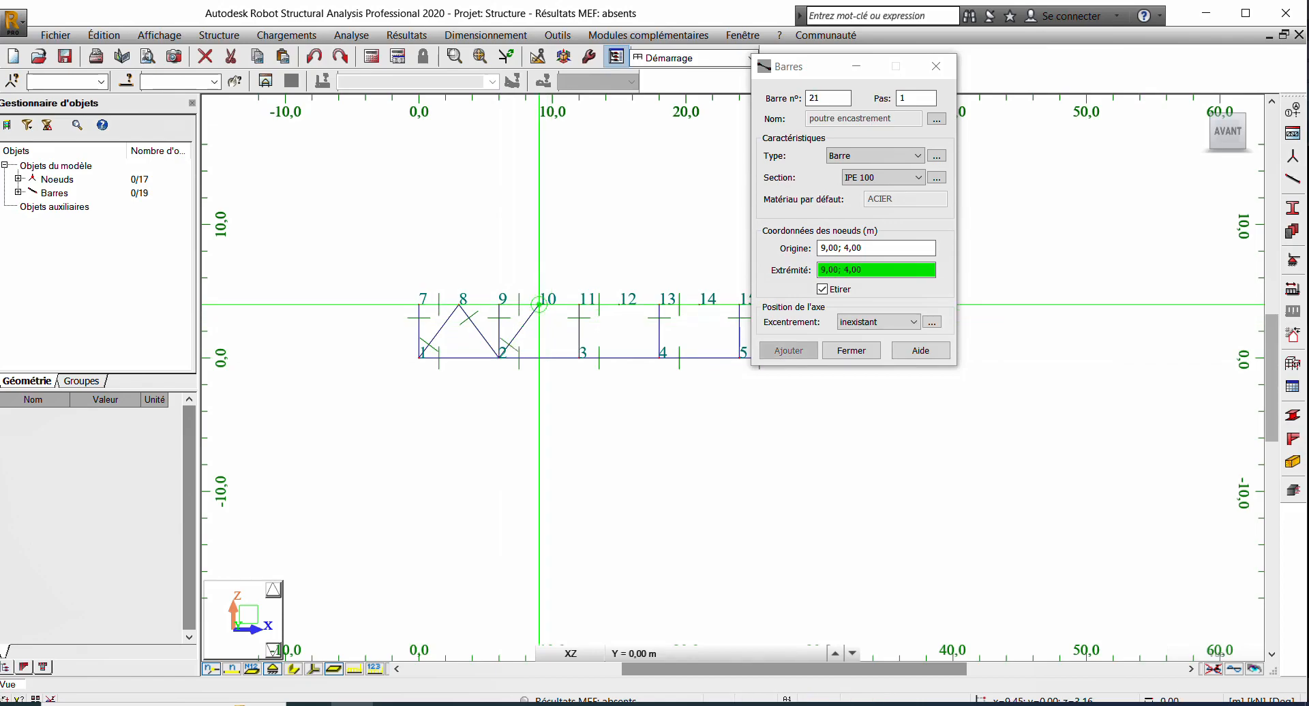
Step: Continue the IPE 100 diagonals from node 10 through nodes 3, 12, 4, 14, 5, 16 and 6, and close the bar definition
click(578, 355)
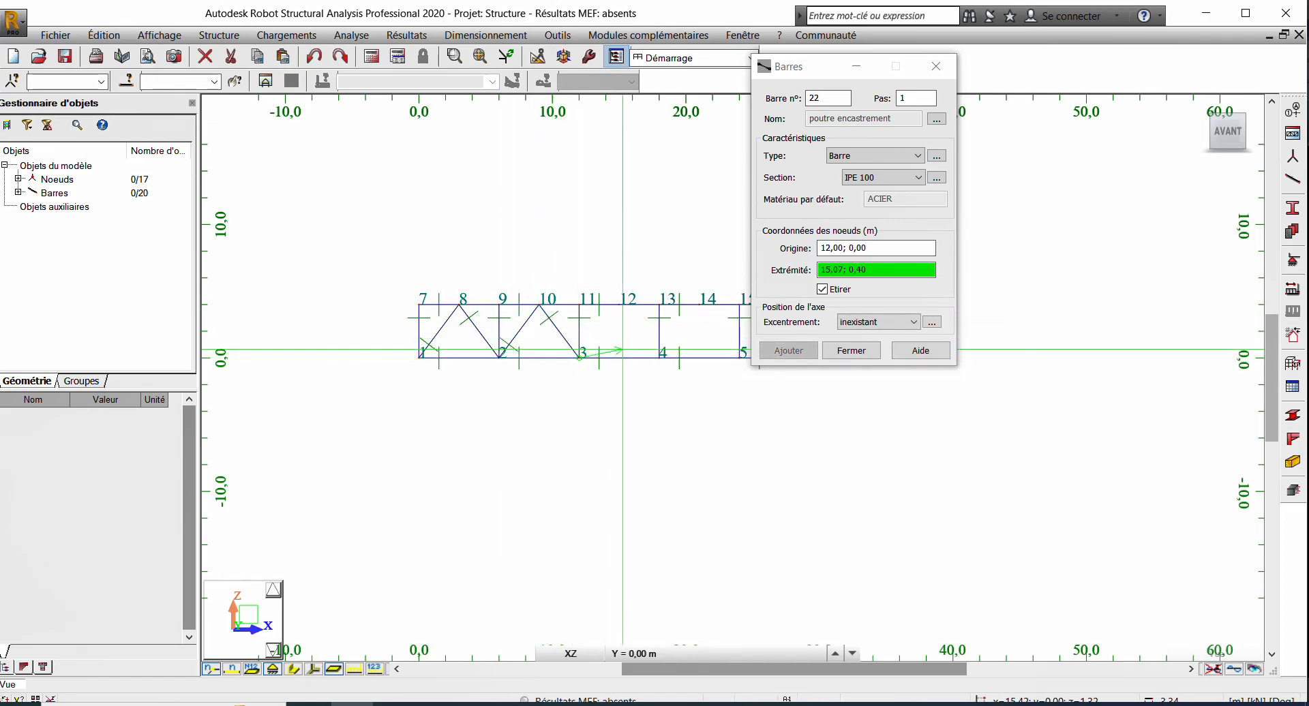
click(619, 304)
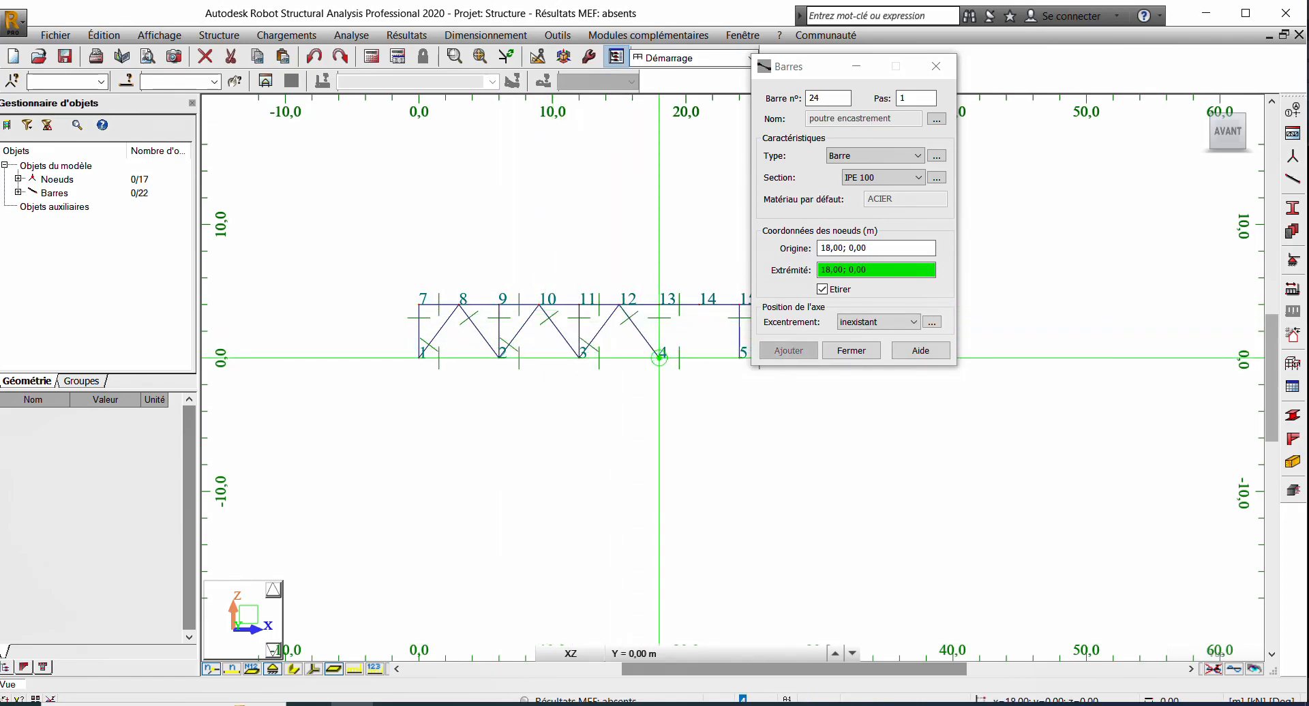
middle_drag(658, 355, 498, 363)
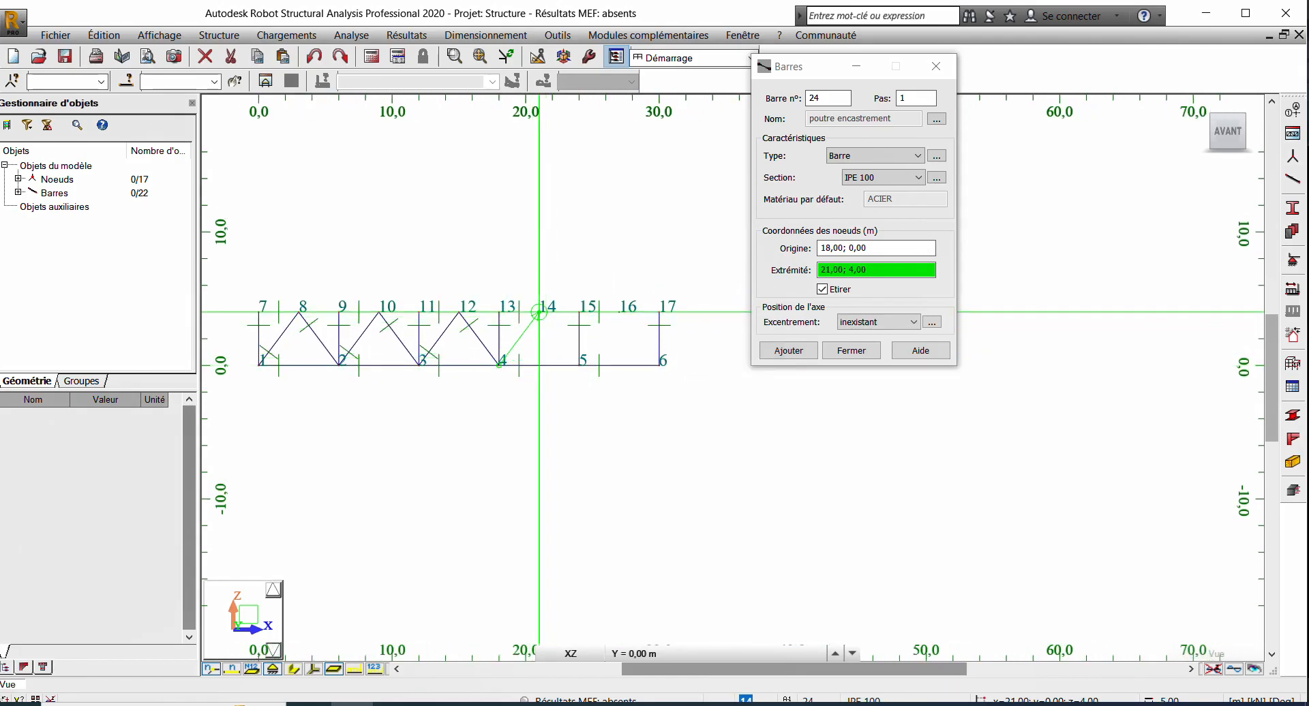
click(579, 364)
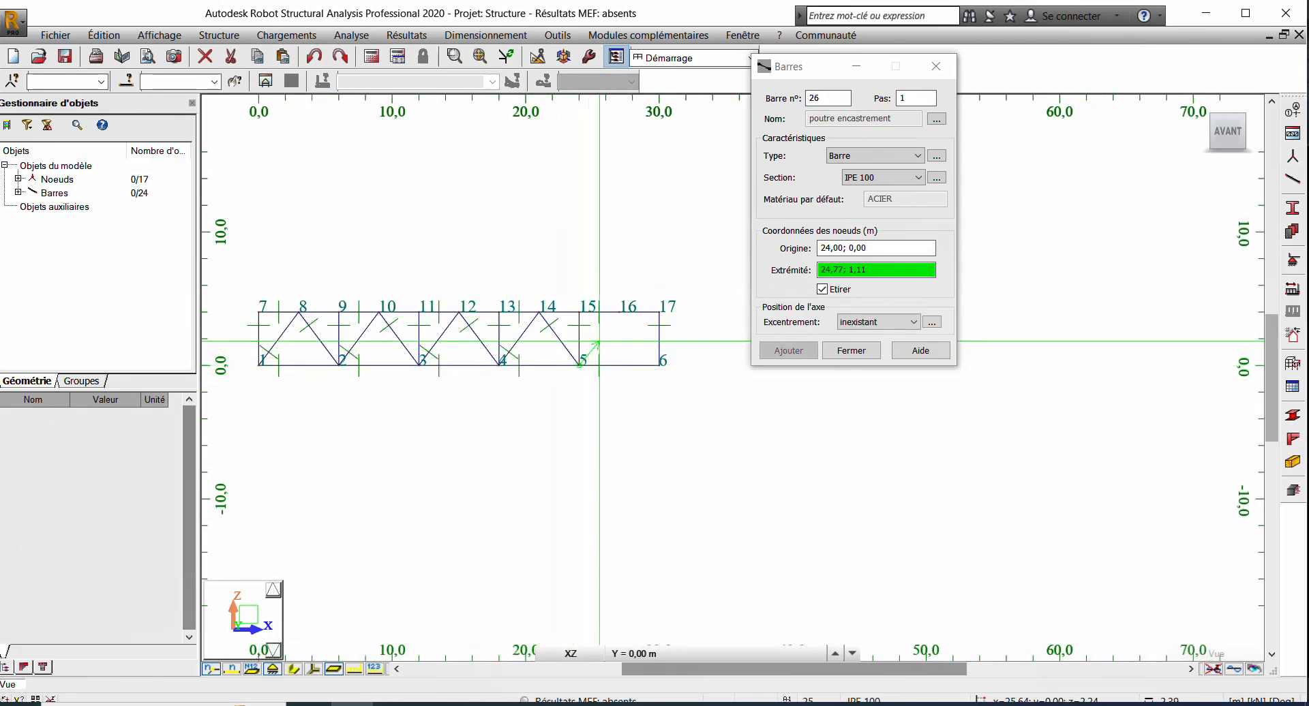
click(659, 364)
click(851, 350)
Step: Assign a simple support (Appui simple) to node 1 and a fixed support (Encastrement) to node 6
scroll(693, 380, down, 2)
scroll(616, 366, up, 4)
scroll(617, 366, up, 3)
scroll(621, 365, down, 1)
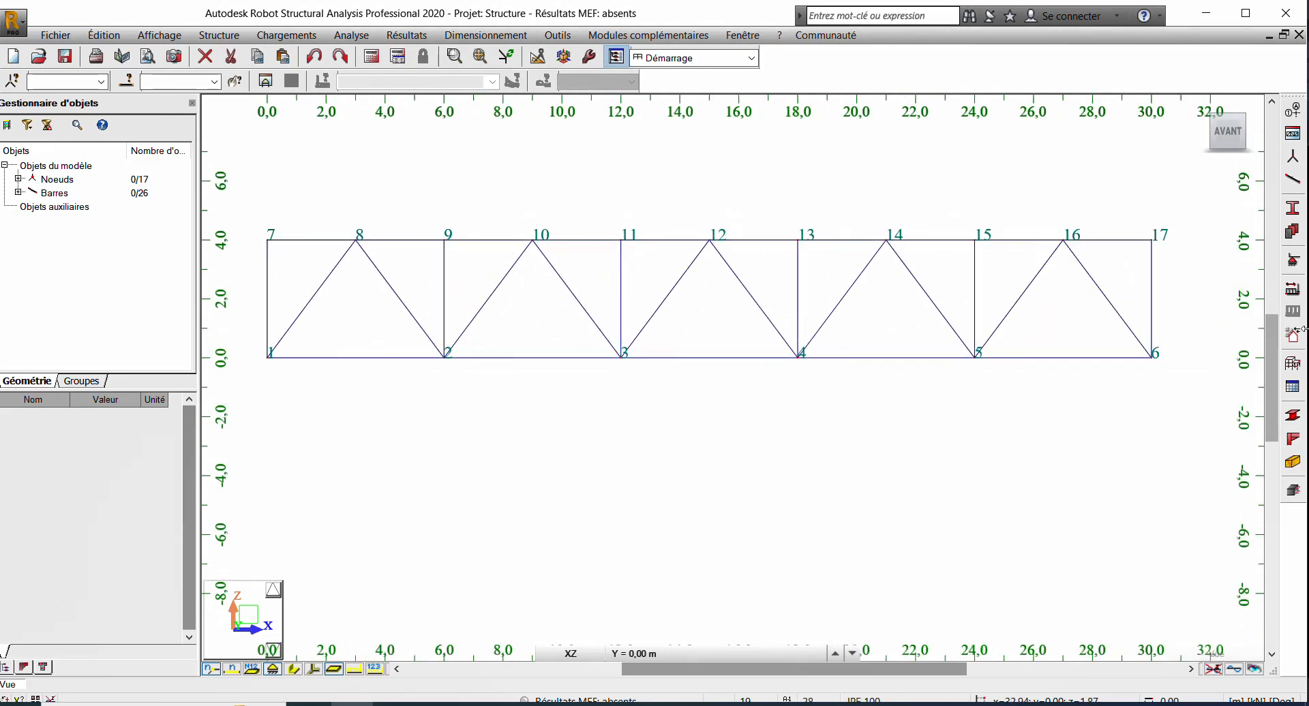
click(1293, 289)
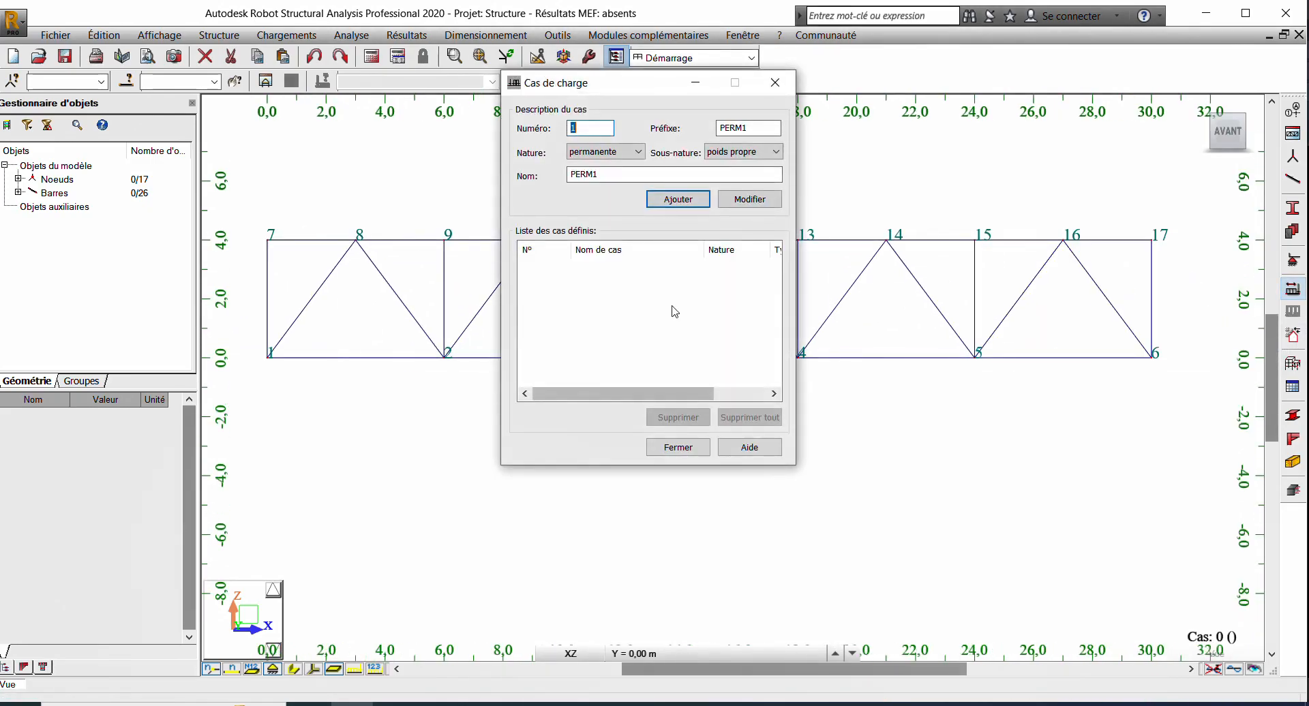
click(775, 83)
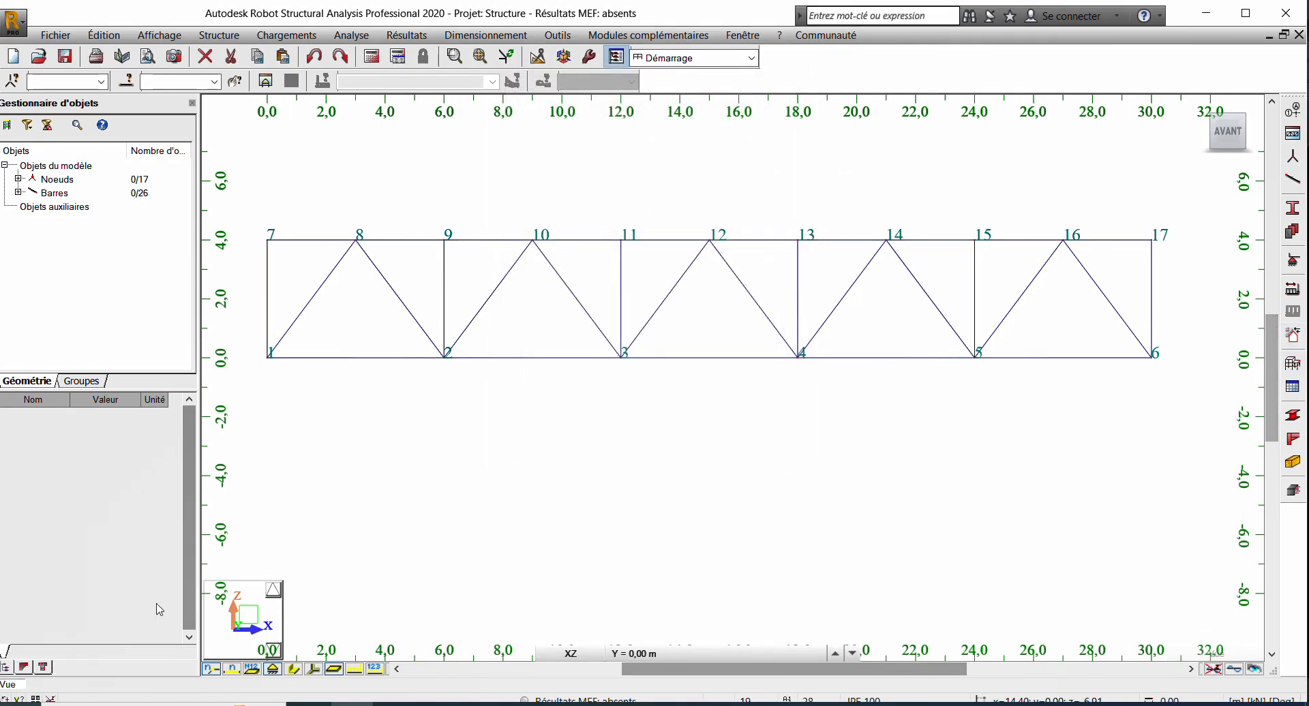
click(1299, 265)
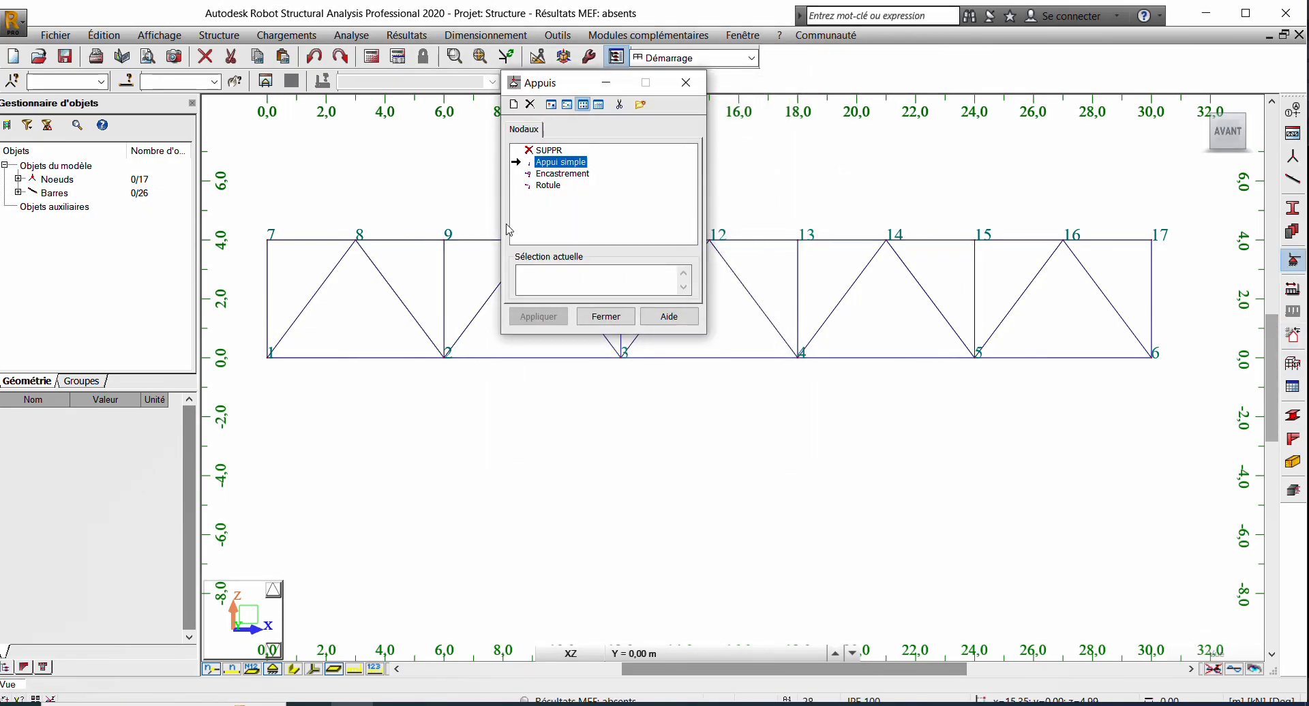
click(268, 355)
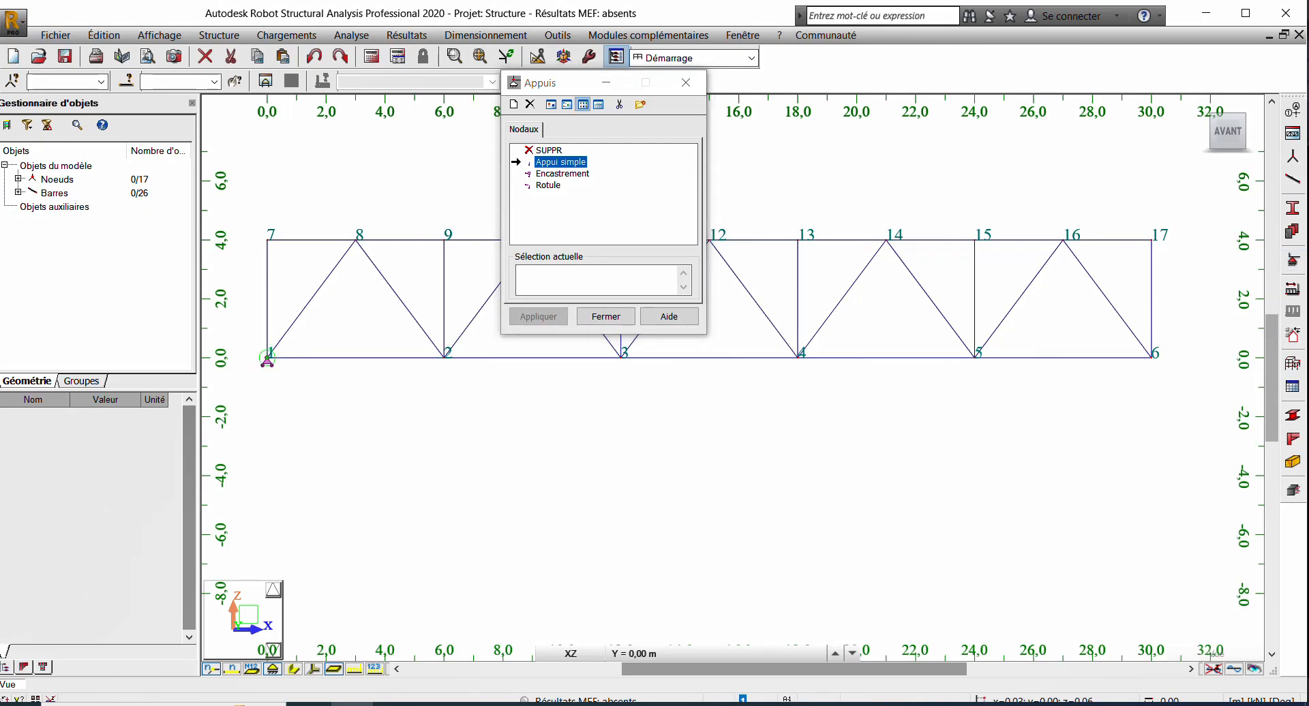
click(555, 174)
click(1151, 357)
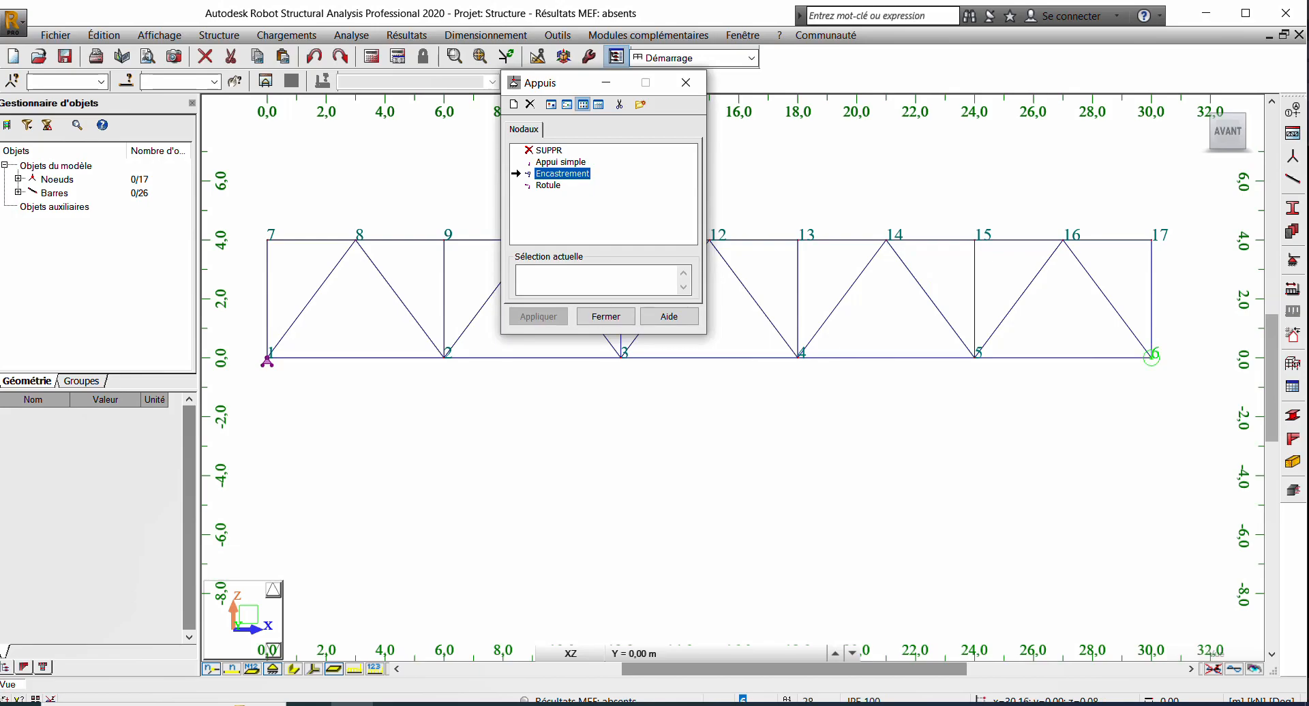
click(598, 317)
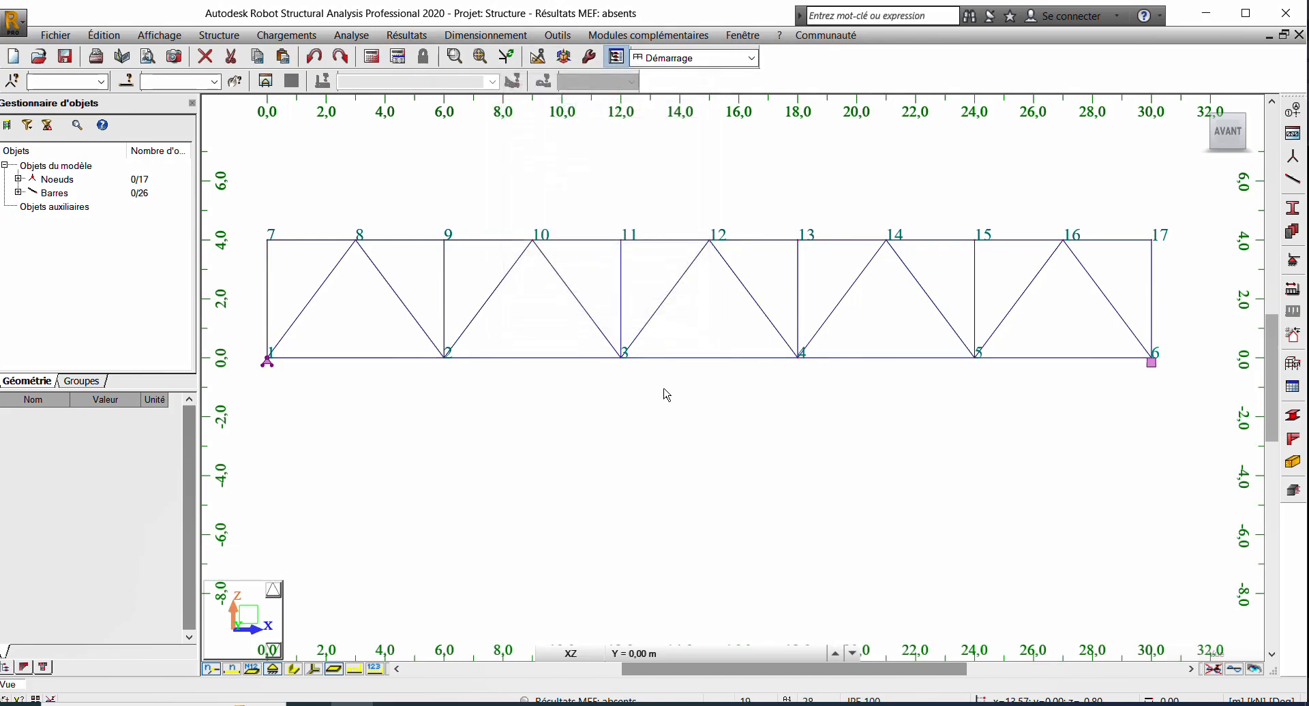
Step: Display the section shapes of the truss bars in the model view
scroll(664, 395, down, 2)
middle_drag(657, 400, 640, 336)
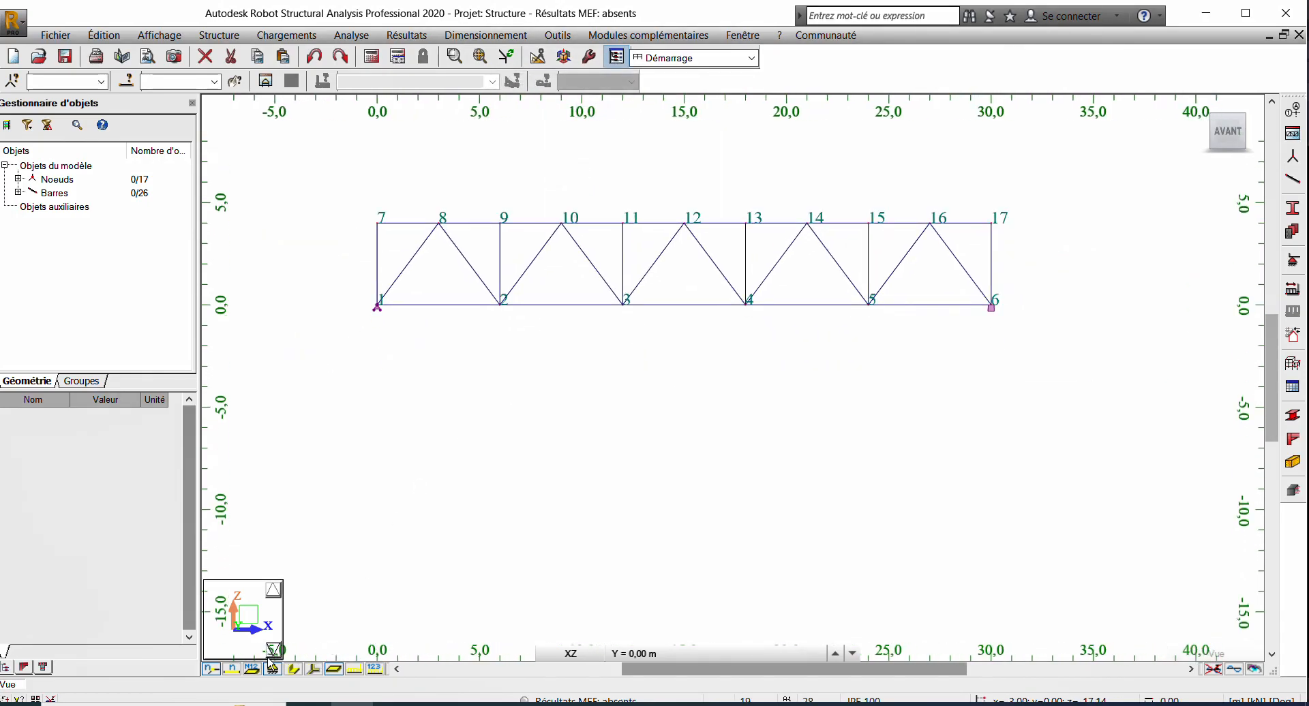
click(293, 668)
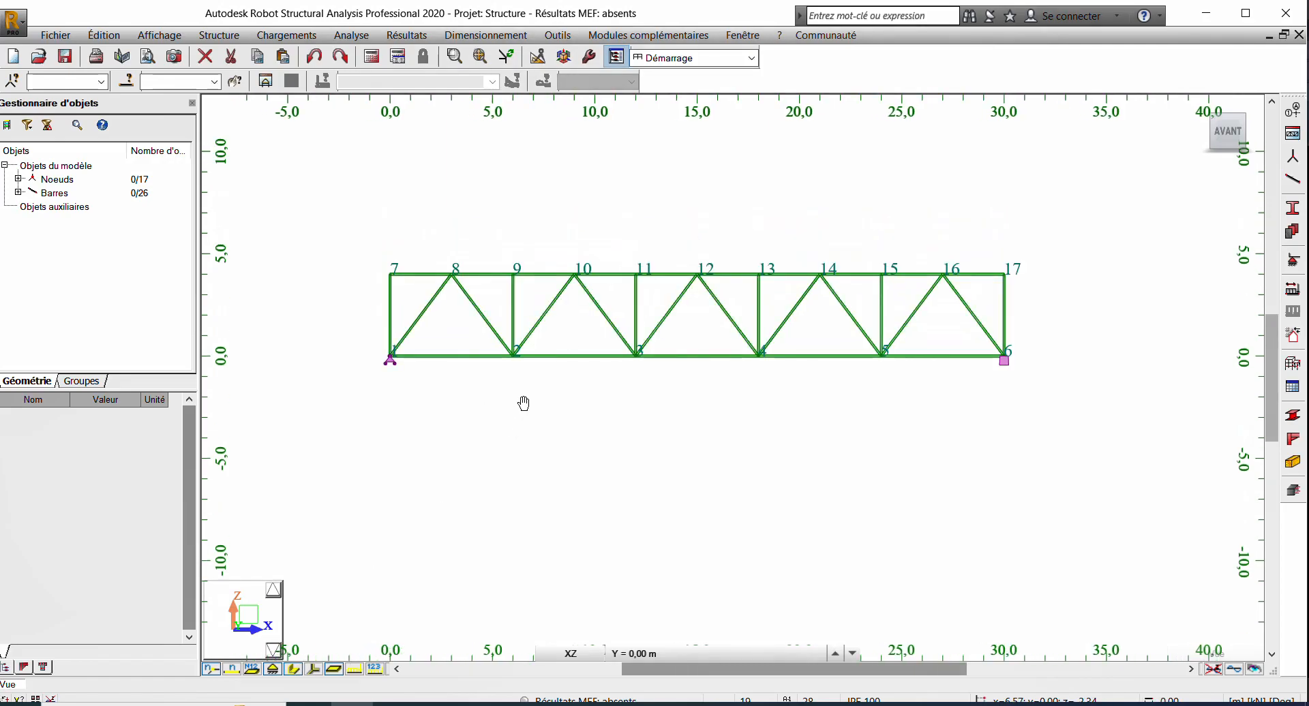
scroll(532, 403, up, 3)
middle_drag(537, 394, 493, 325)
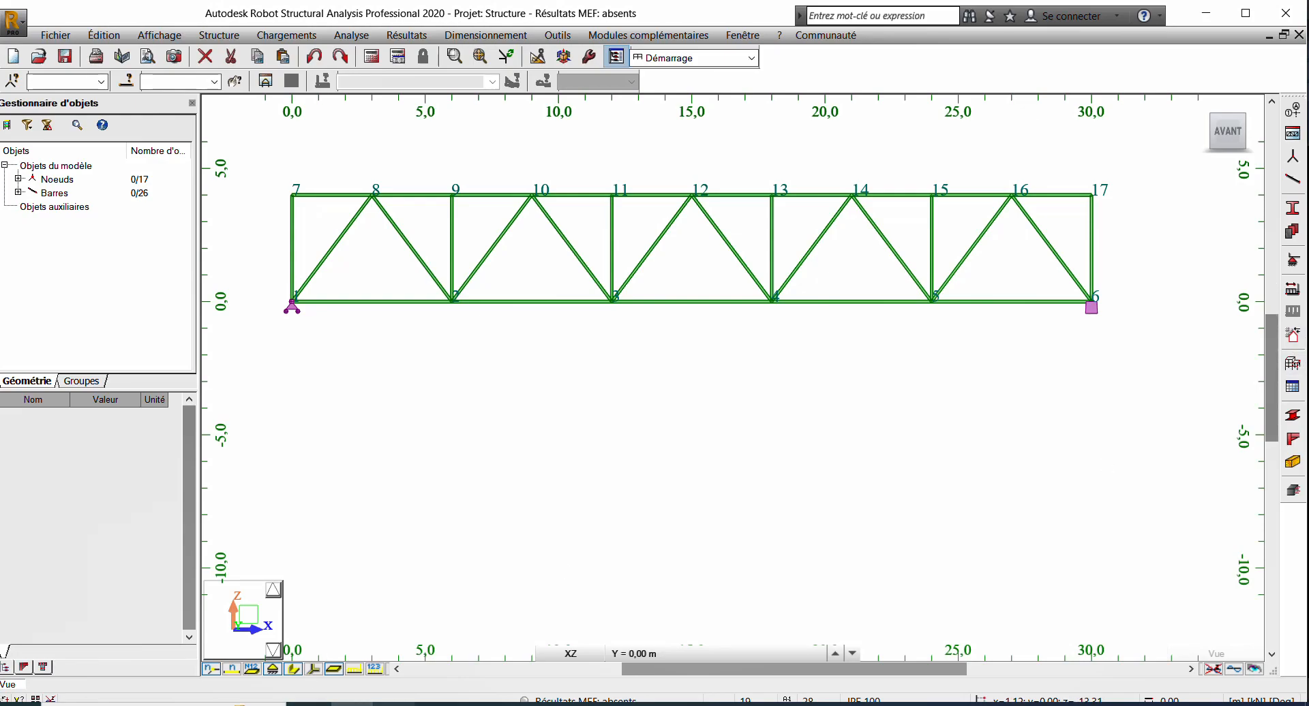
Step: Switch to AutoCAD to check the loads, supports and sections on the truss exercise drawing, and return to Robot Structural Analysis
click(394, 705)
scroll(513, 346, down, 6)
scroll(311, 315, up, 4)
scroll(359, 253, down, 4)
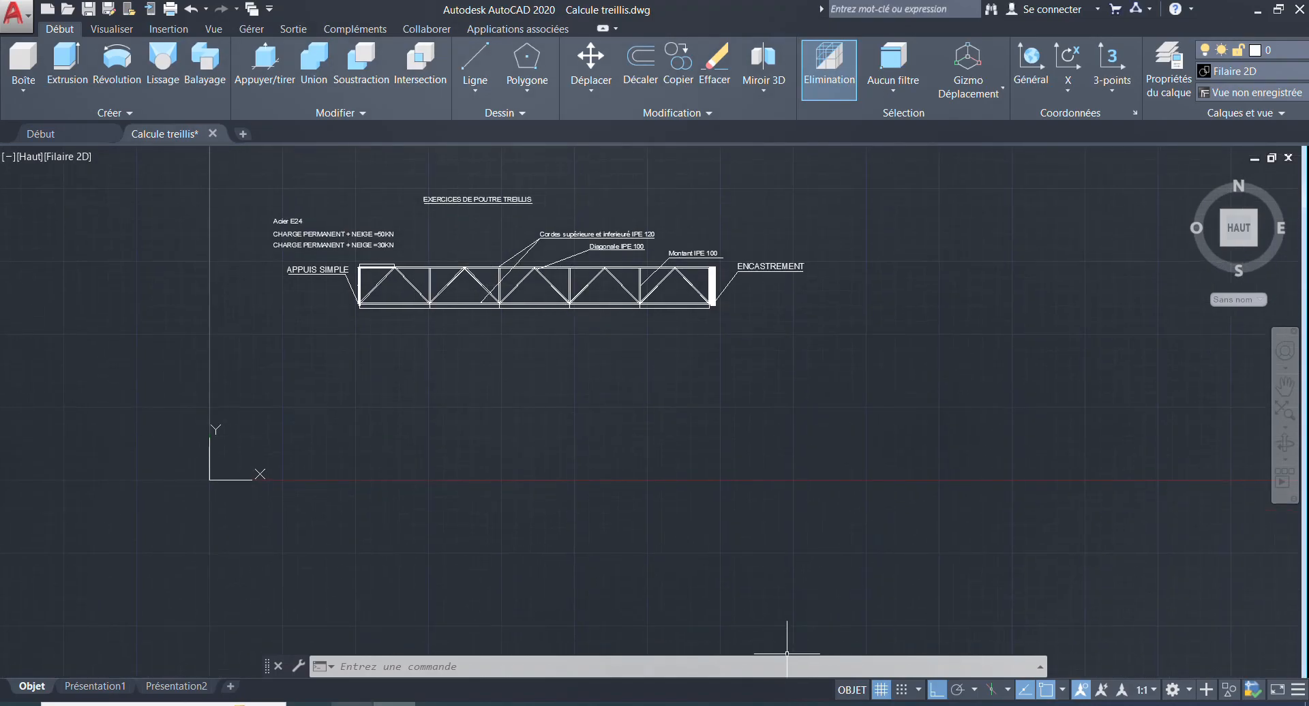
click(352, 704)
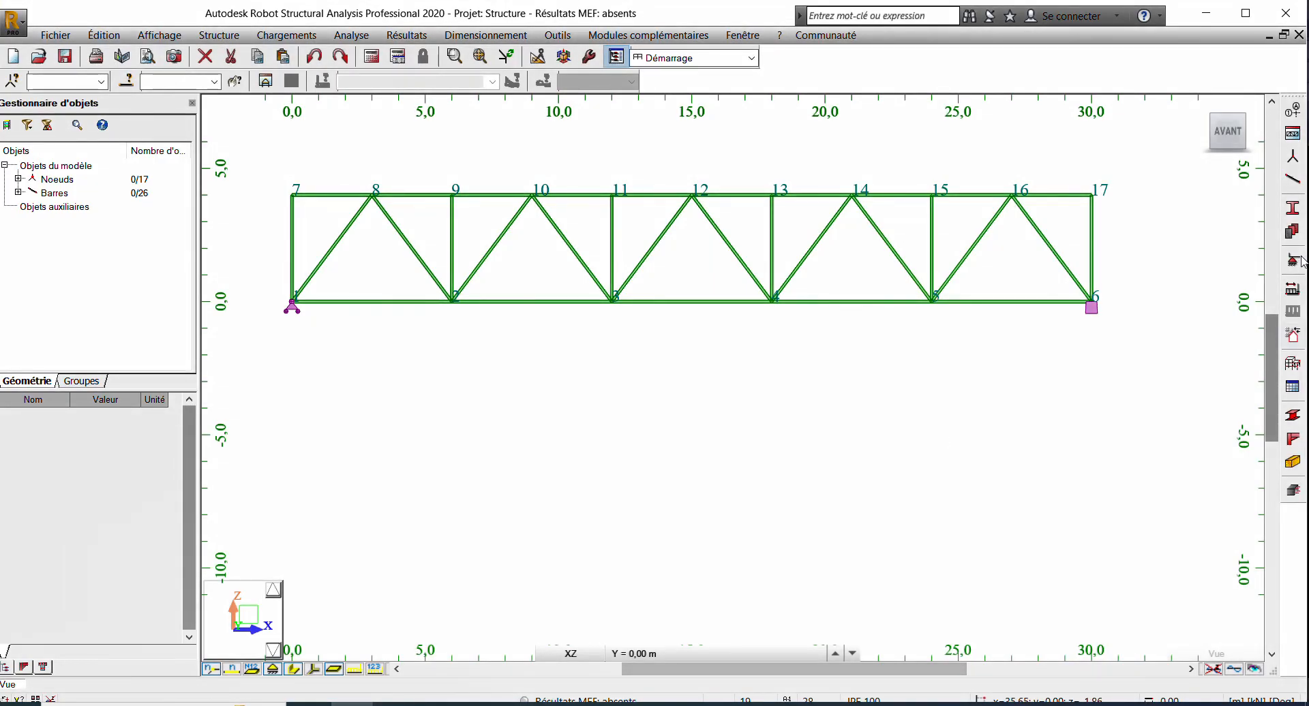
Step: Define load case 1 as permanent self-weight (permanente, poids propre) named "PERM1 + Neige" and close the load case definition
click(1299, 297)
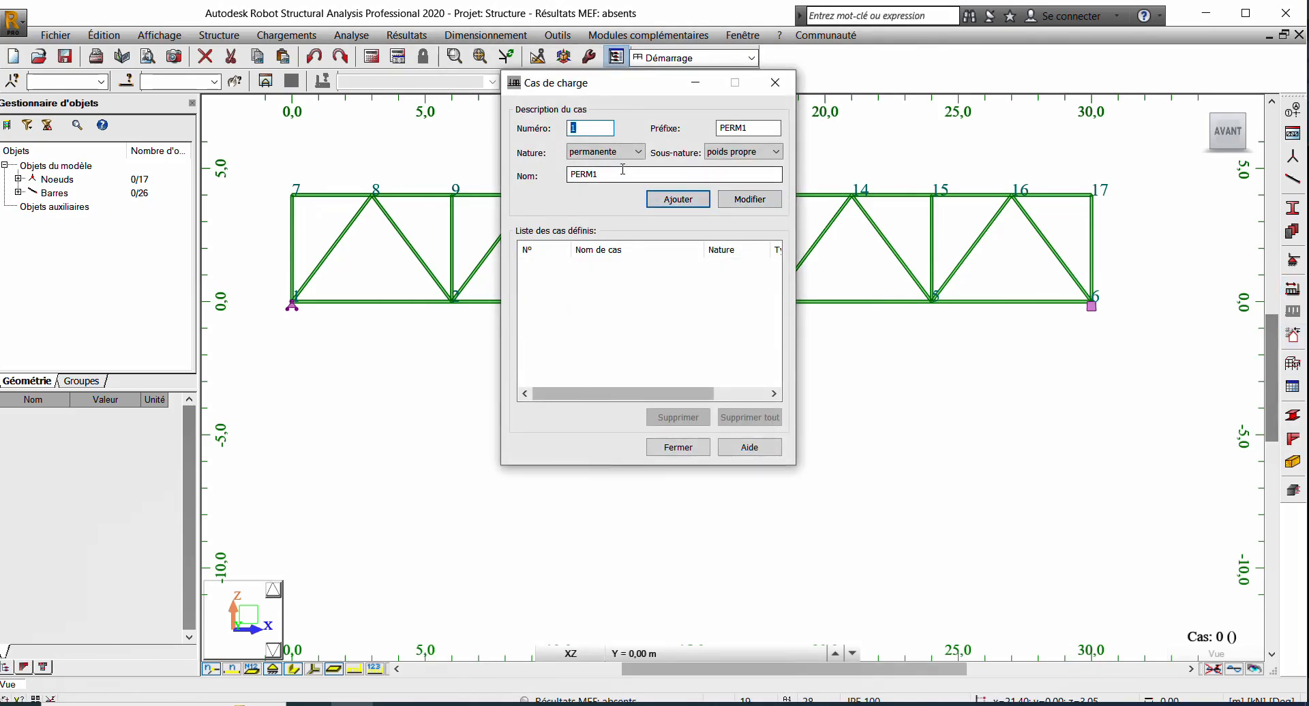
click(623, 169)
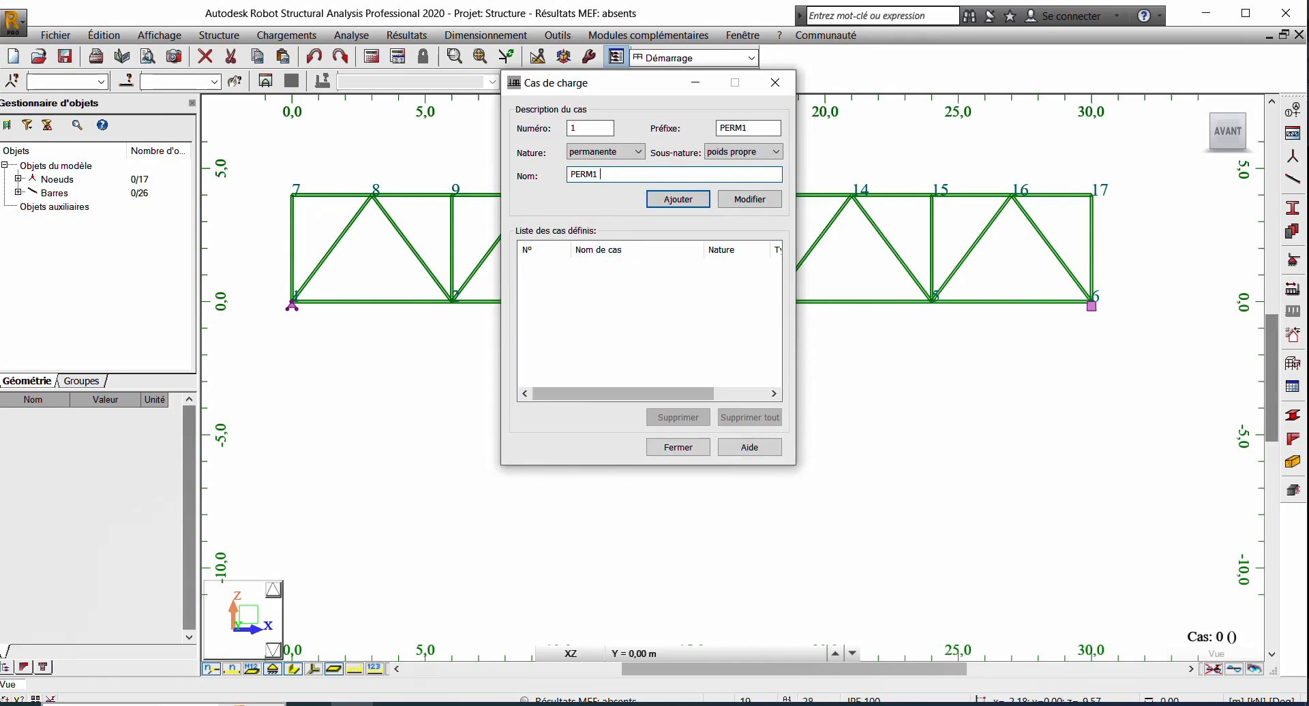
click(139, 704)
text(cla)
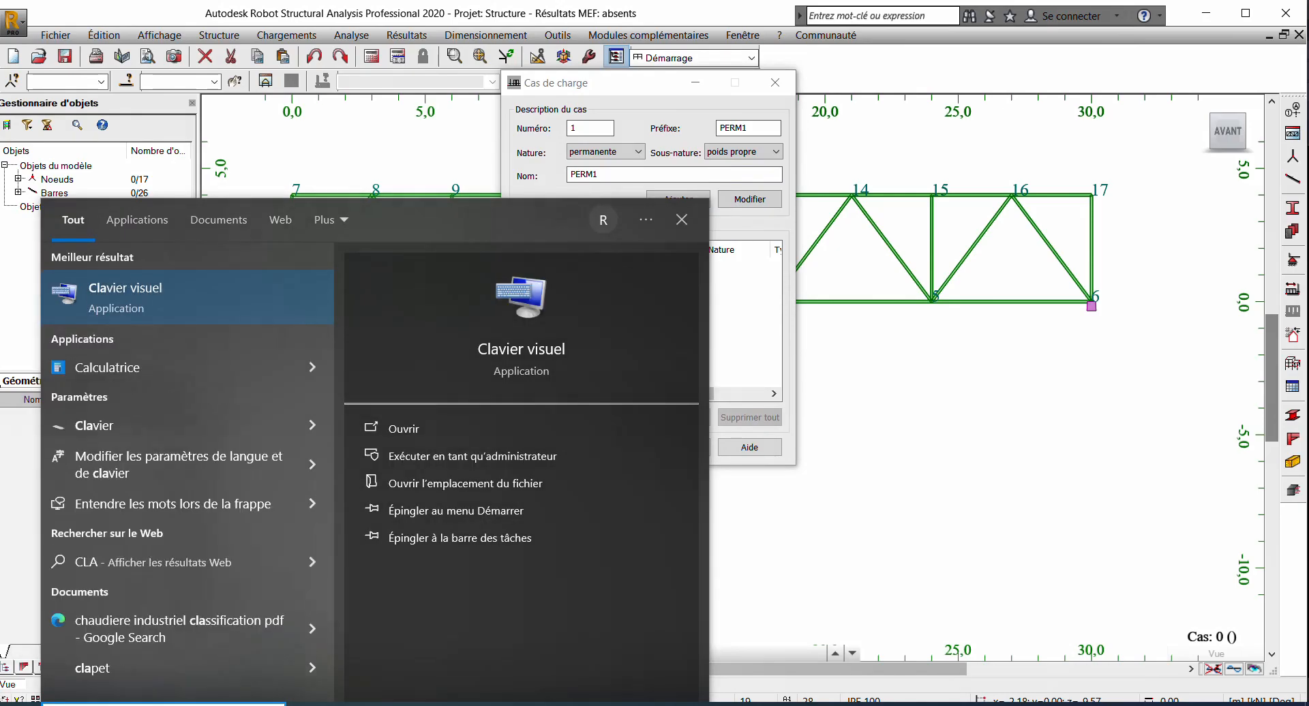
click(463, 419)
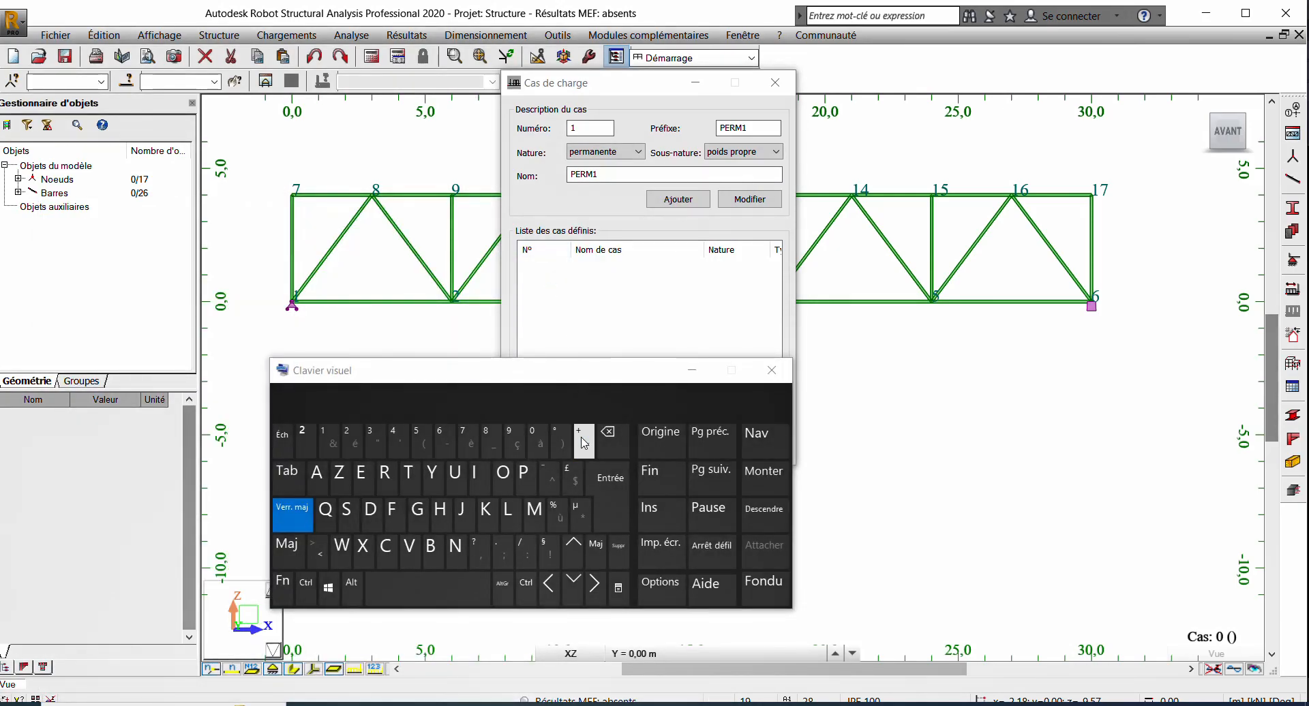
click(616, 173)
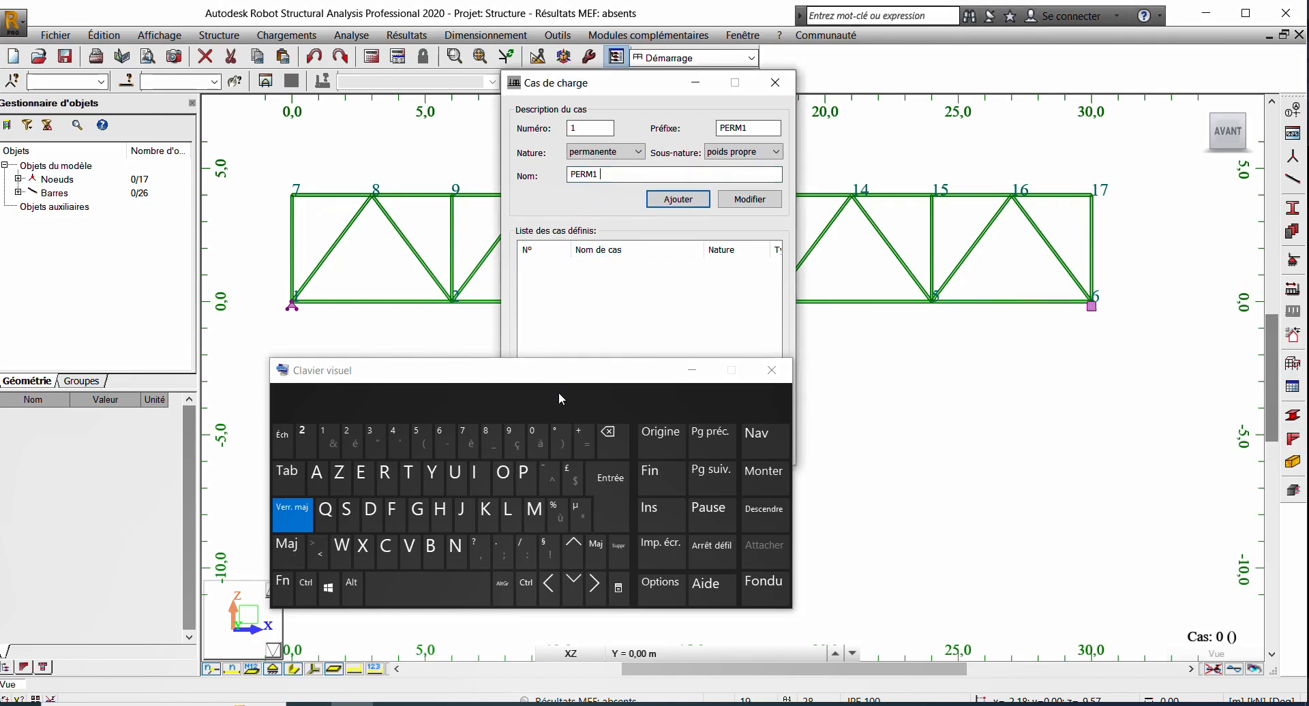
text(+)
click(772, 370)
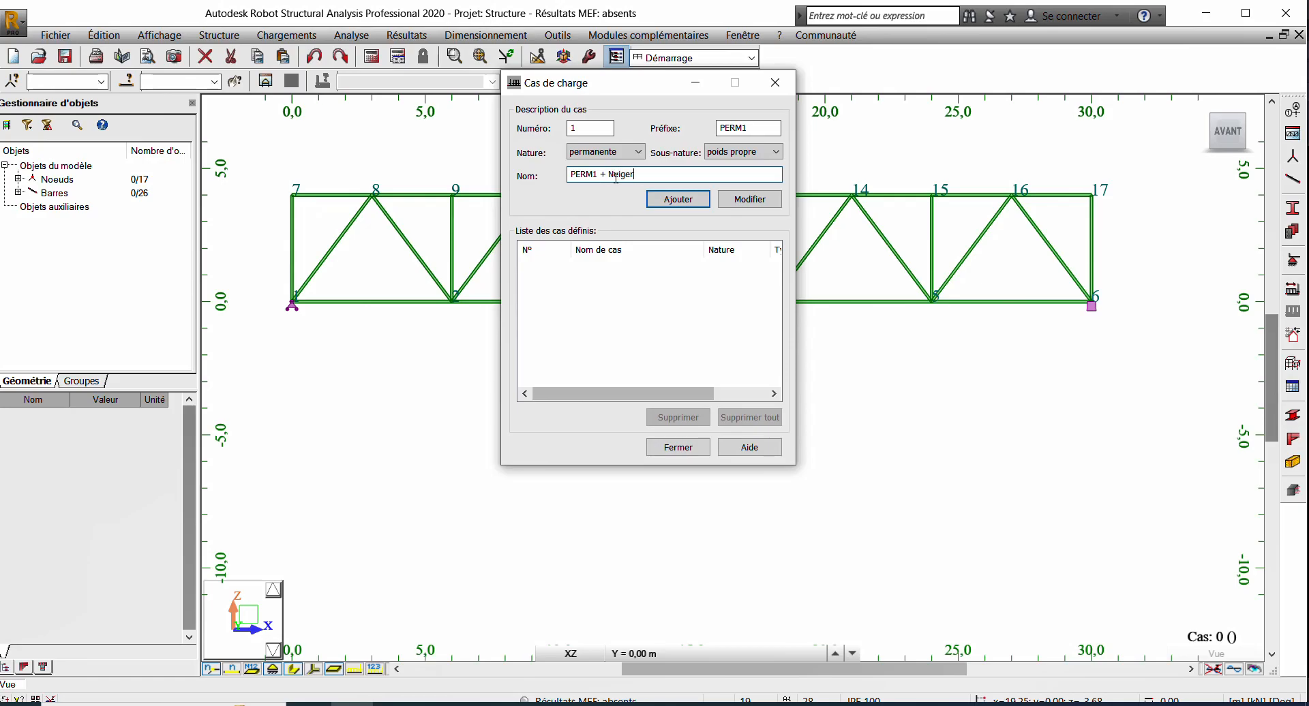
click(700, 200)
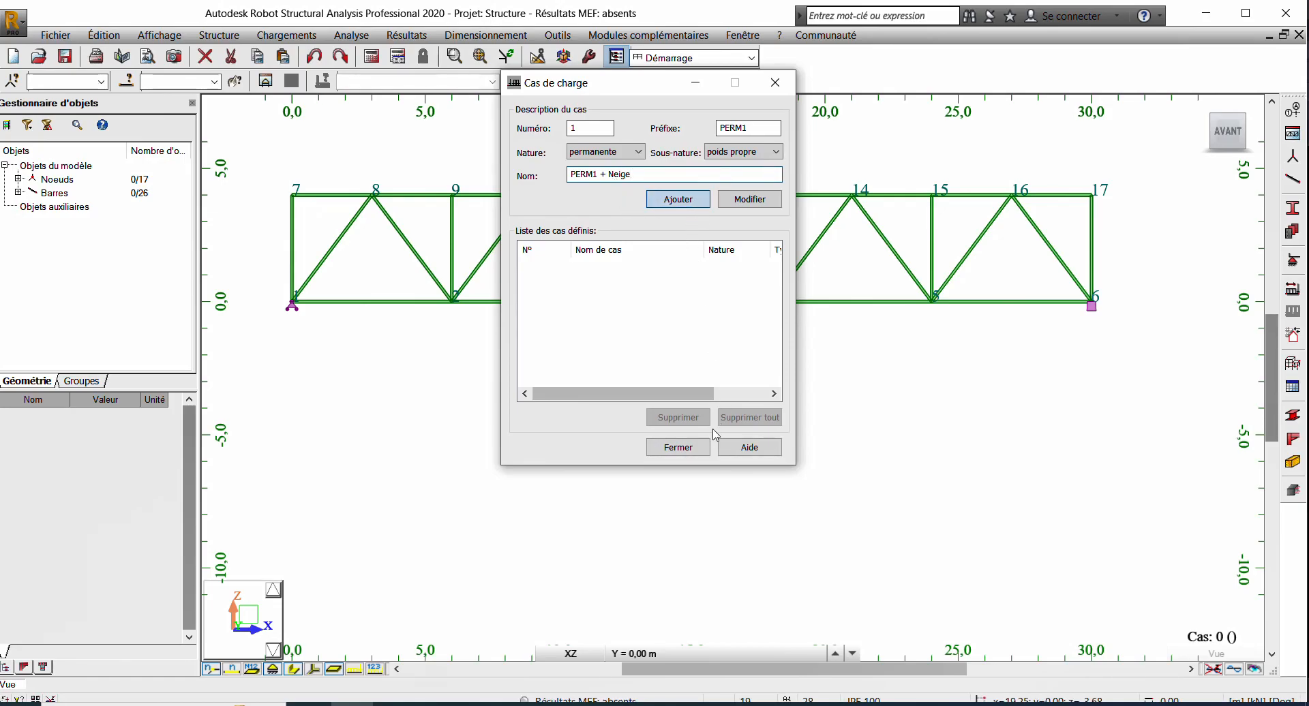
click(678, 448)
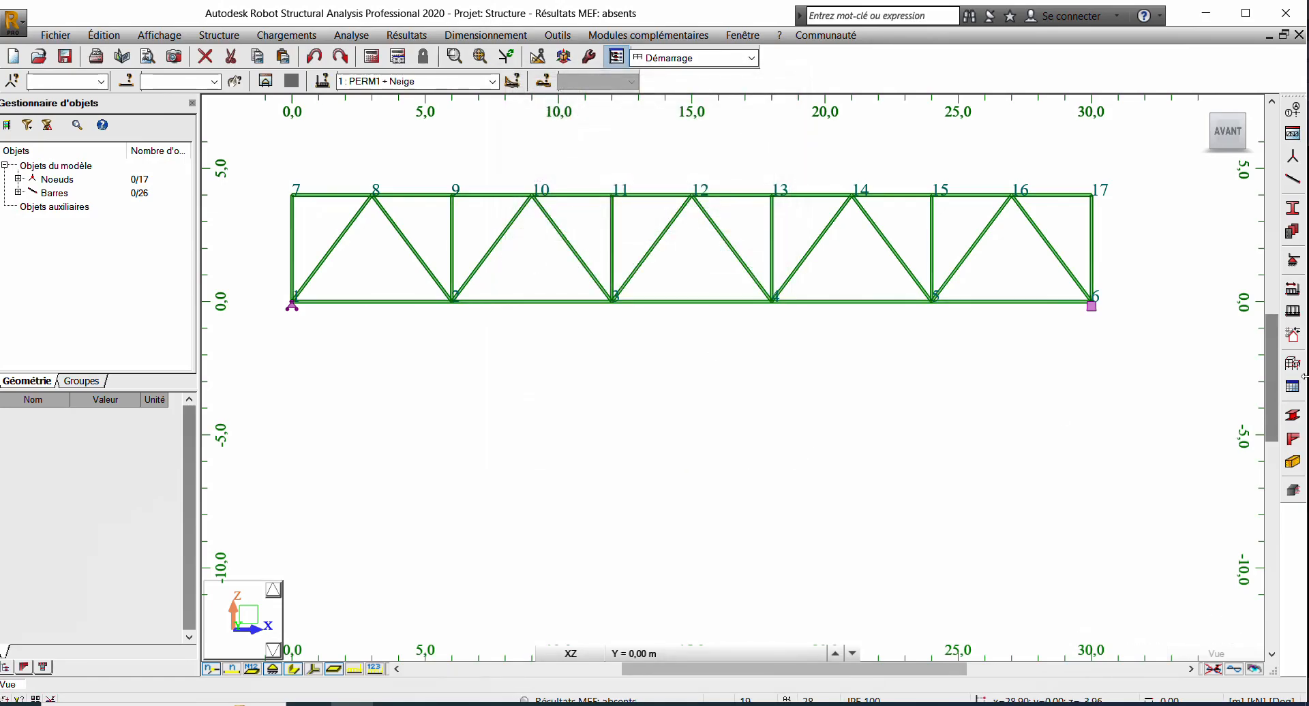
Step: Apply a vertical nodal force FZ of -50 kN to upper chord nodes 8 through 16
click(1292, 310)
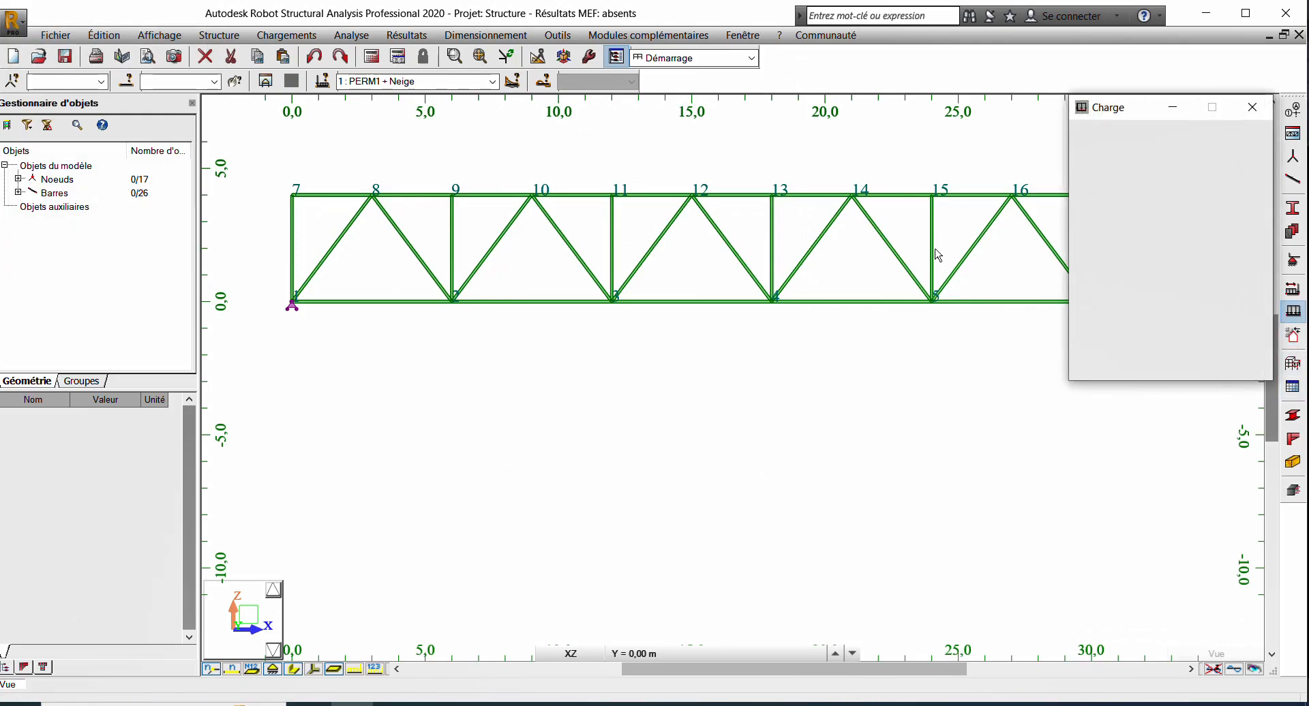
click(1095, 213)
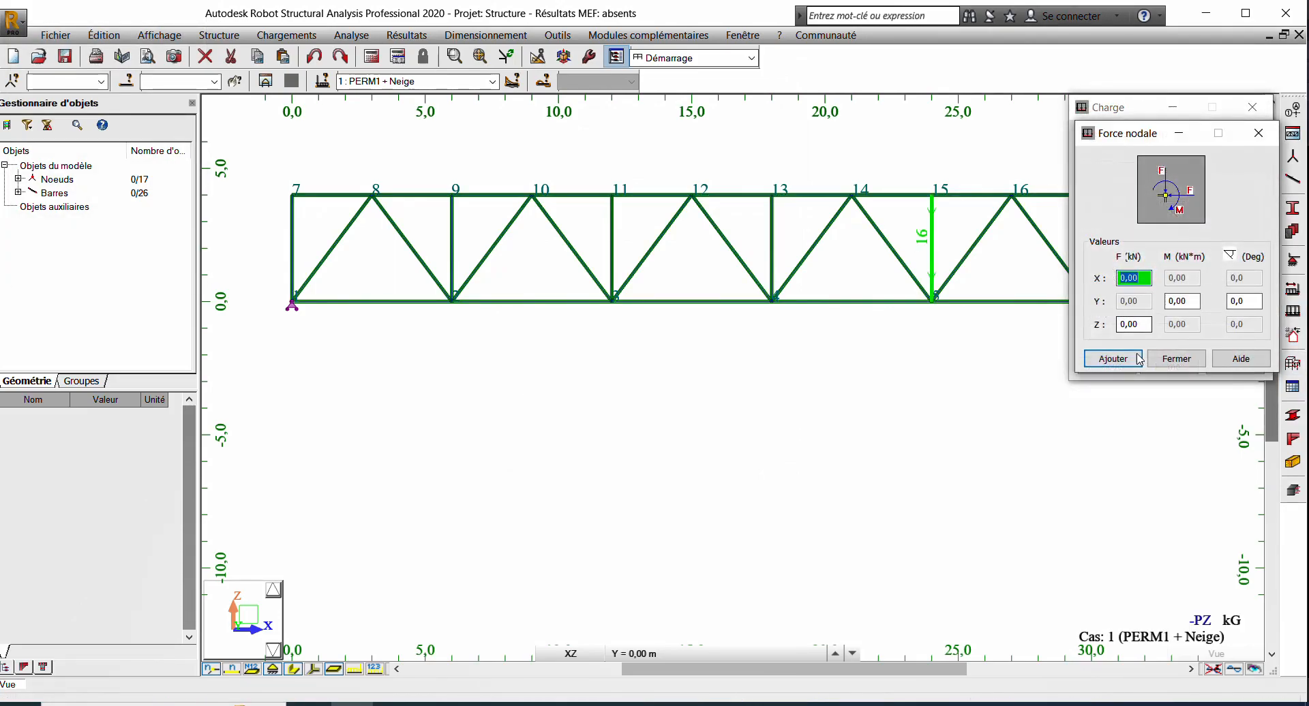
click(1123, 325)
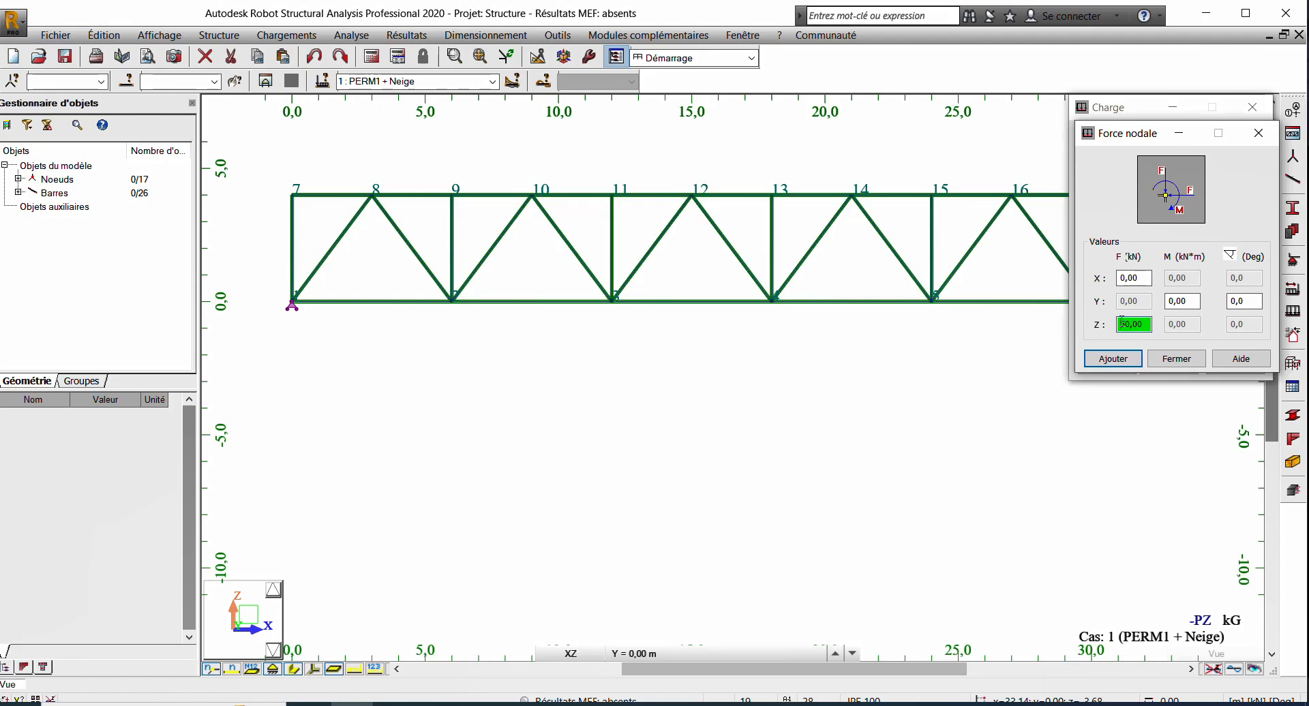
text(-)
click(1112, 359)
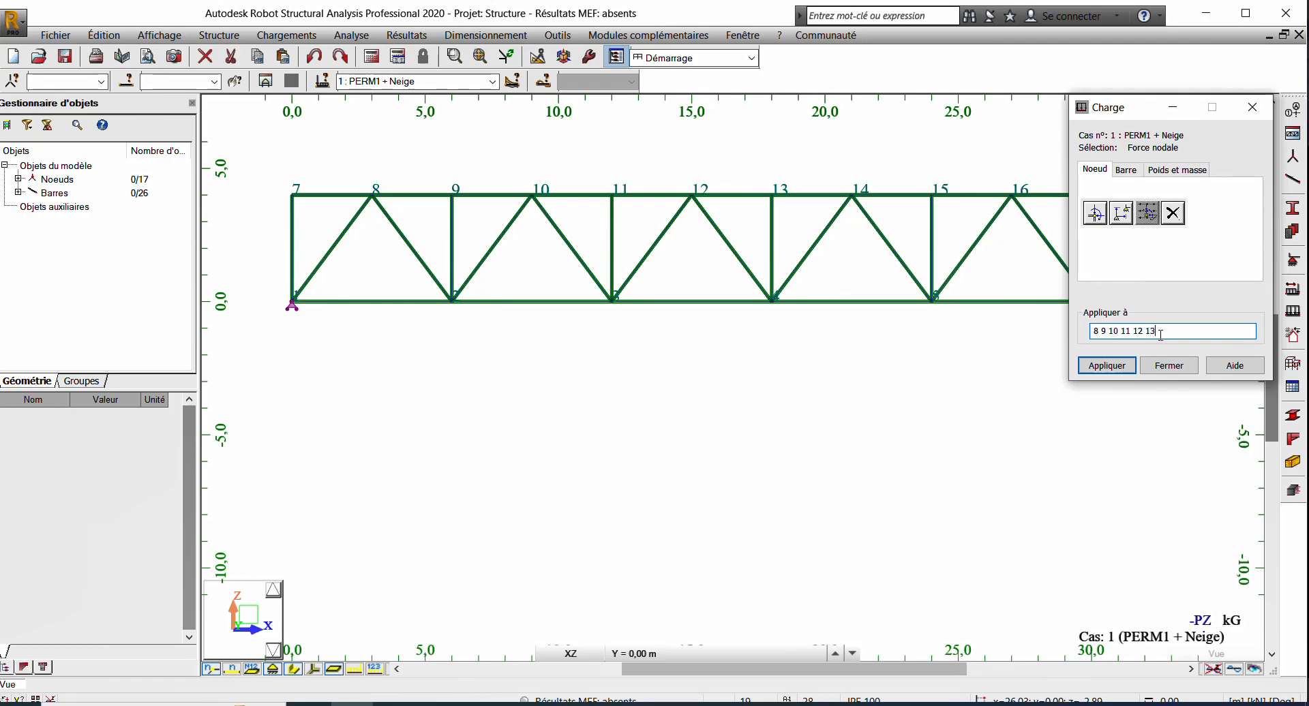
text(4 15)
scroll(794, 293, down, 1)
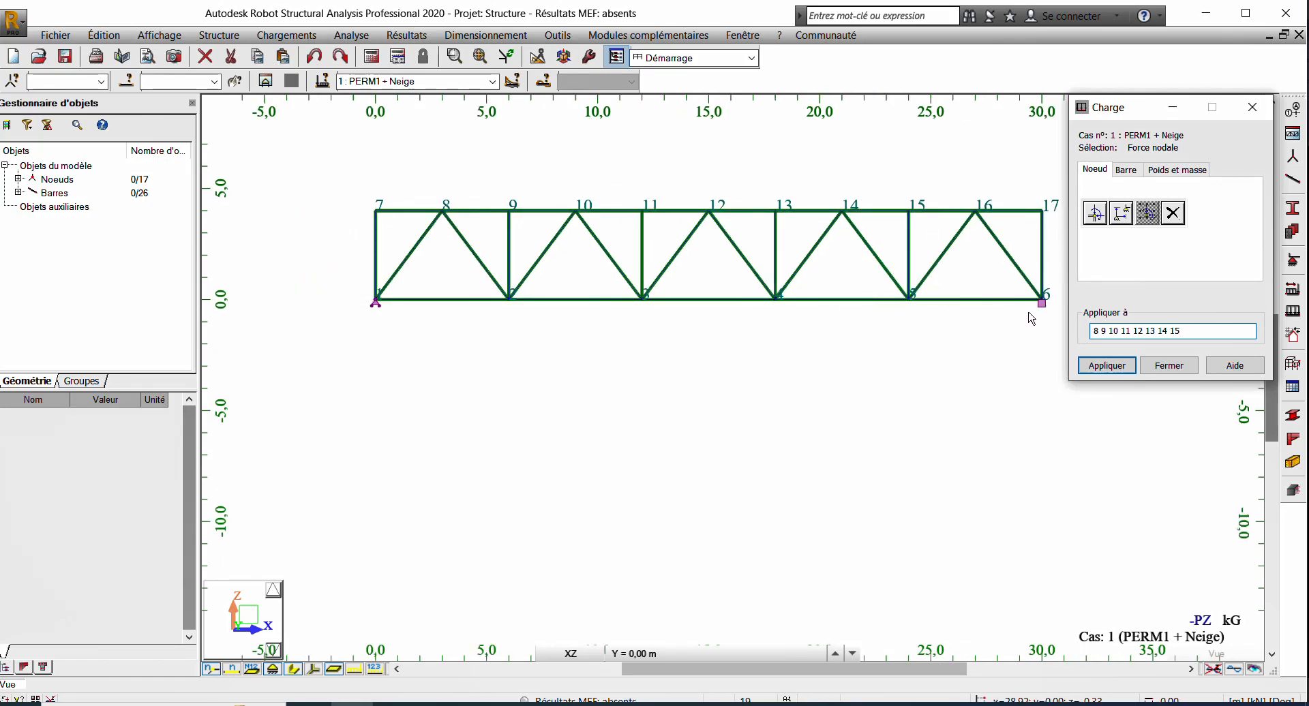
text(15 16)
click(1120, 366)
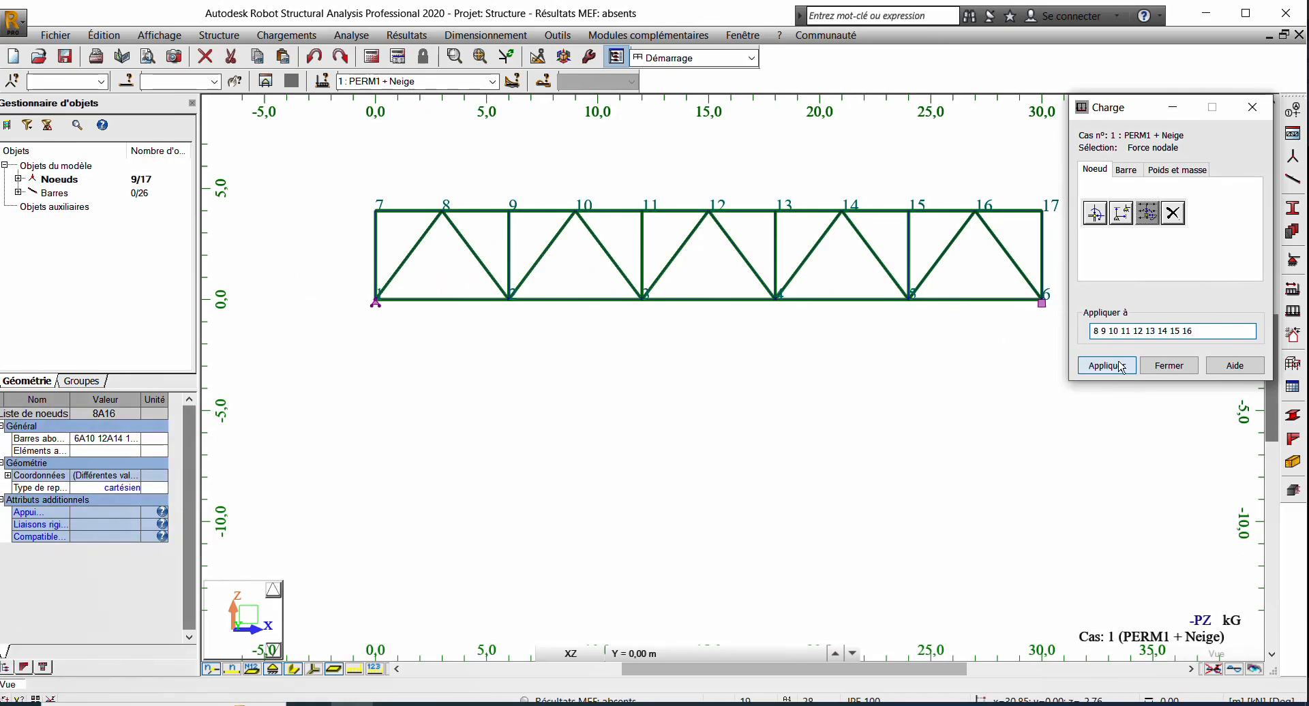
Step: Apply a vertical nodal force FZ of -30 kN to end nodes 7 and 17, and close the load definition
drag(1201, 332, 1096, 336)
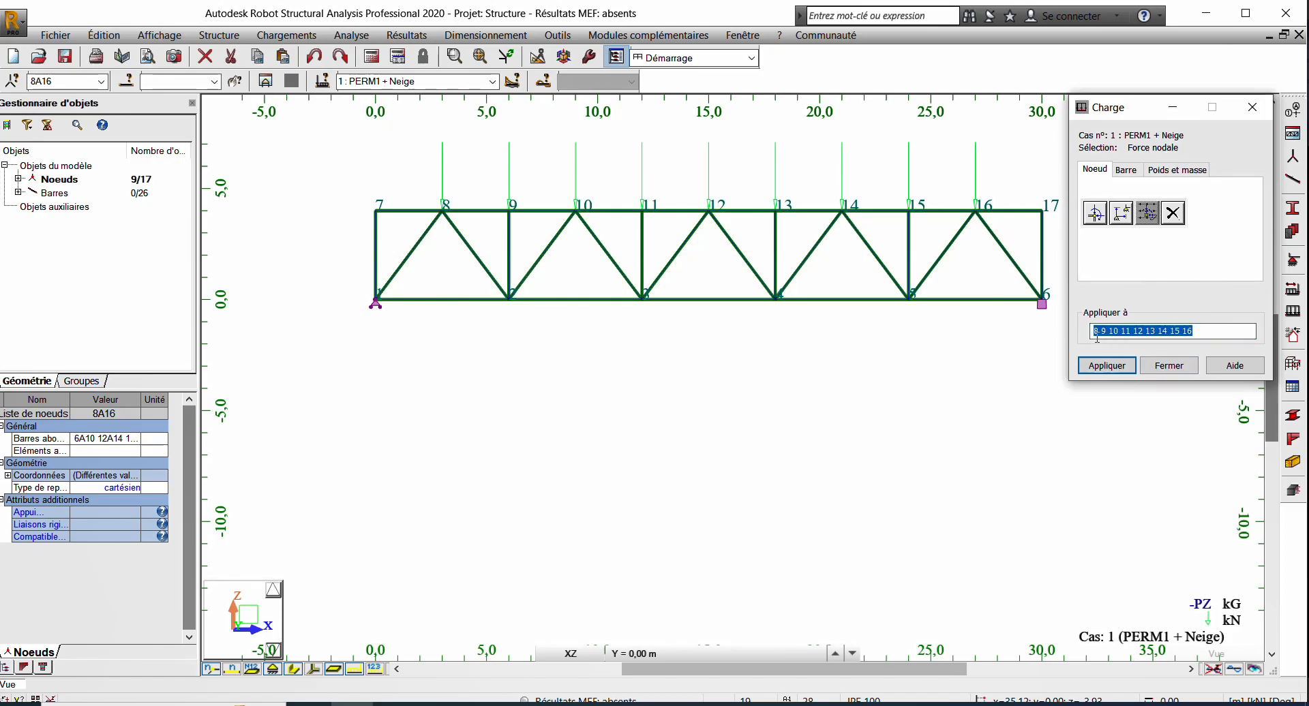
key(BackSpace)
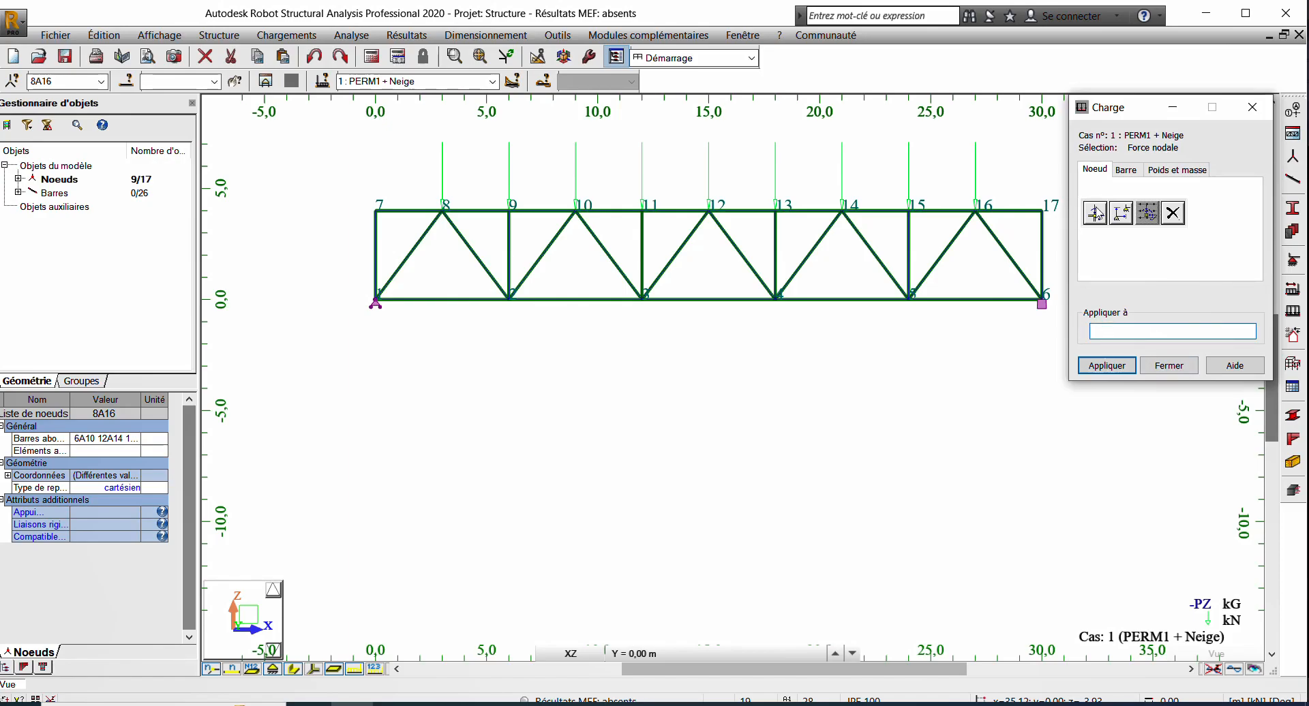
click(1094, 213)
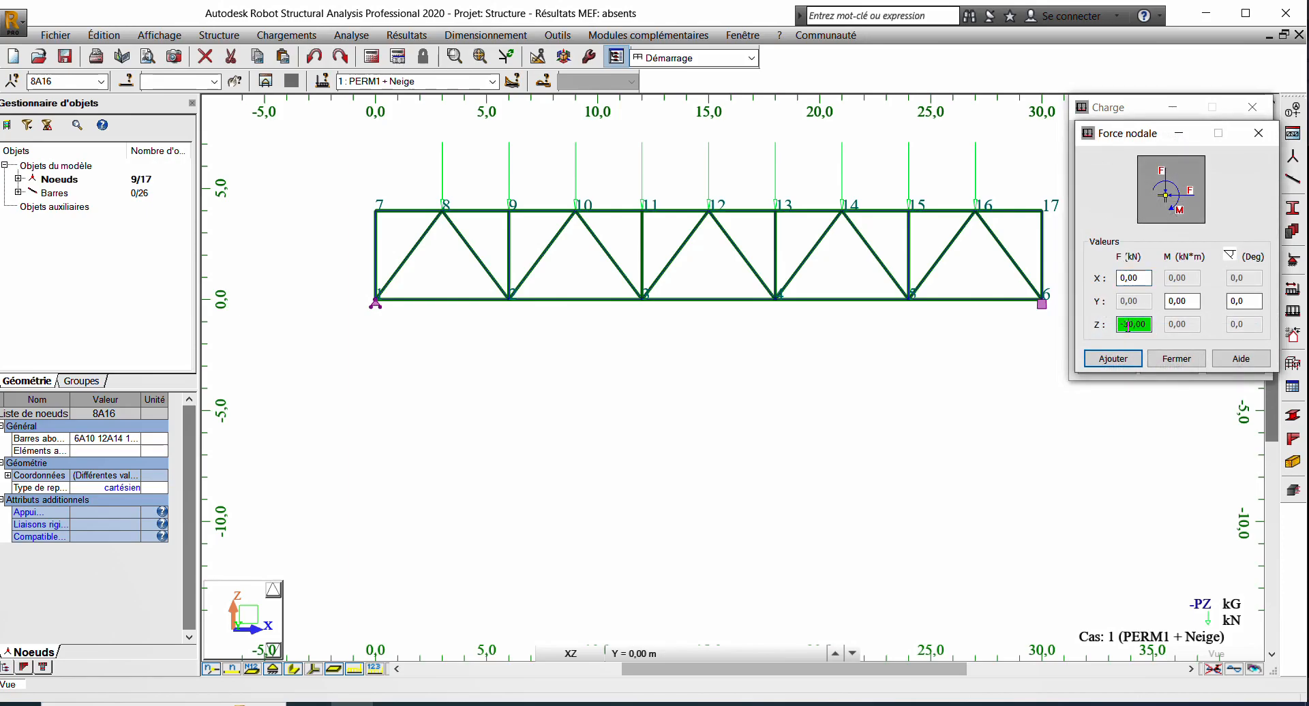
click(1118, 360)
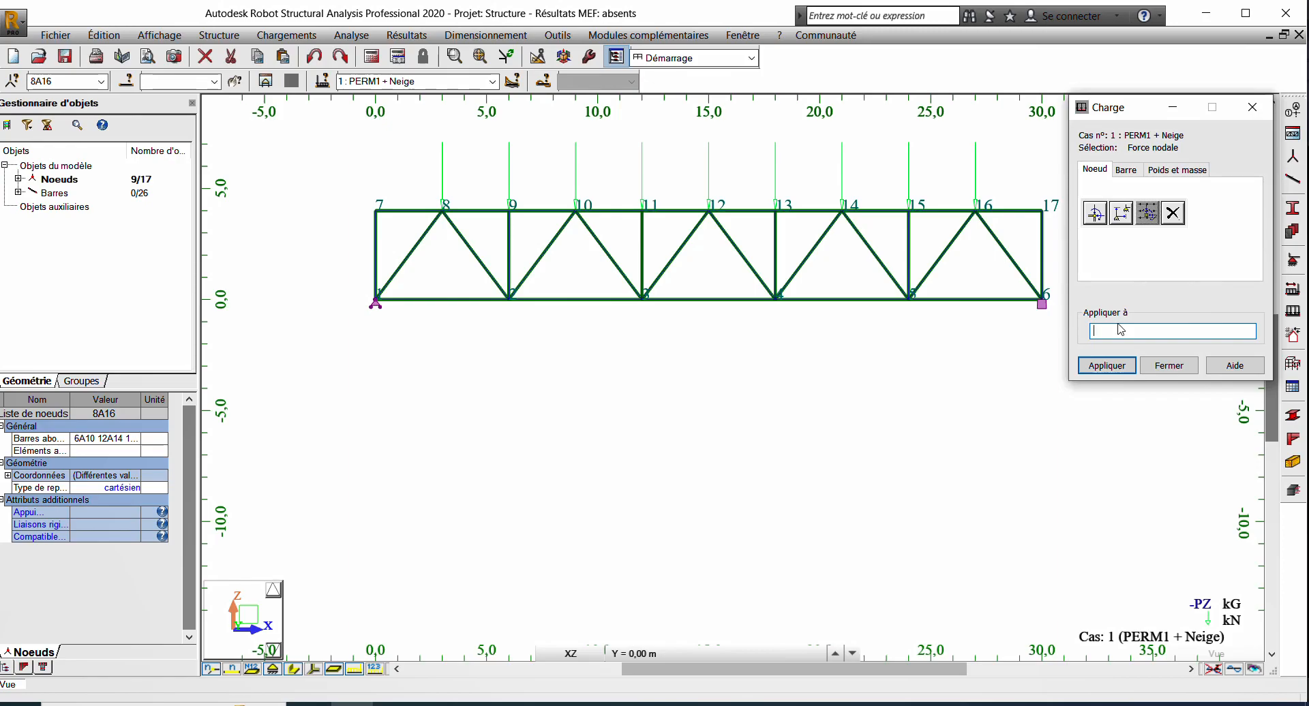
text(7 17)
click(1121, 366)
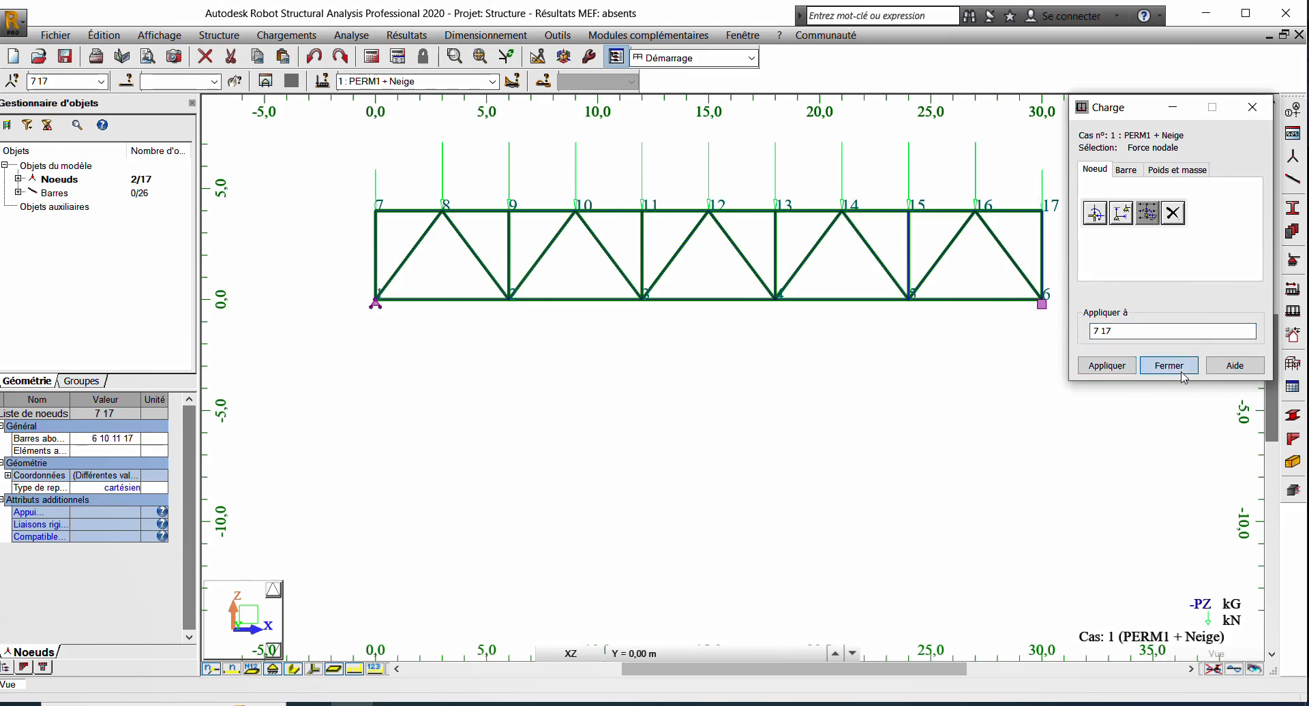
click(1153, 370)
Step: Display the load symbols (Symboles des charges) and their values (Valeurs) on the truss model
scroll(879, 385, down, 2)
middle_drag(795, 403, 727, 436)
scroll(591, 380, up, 2)
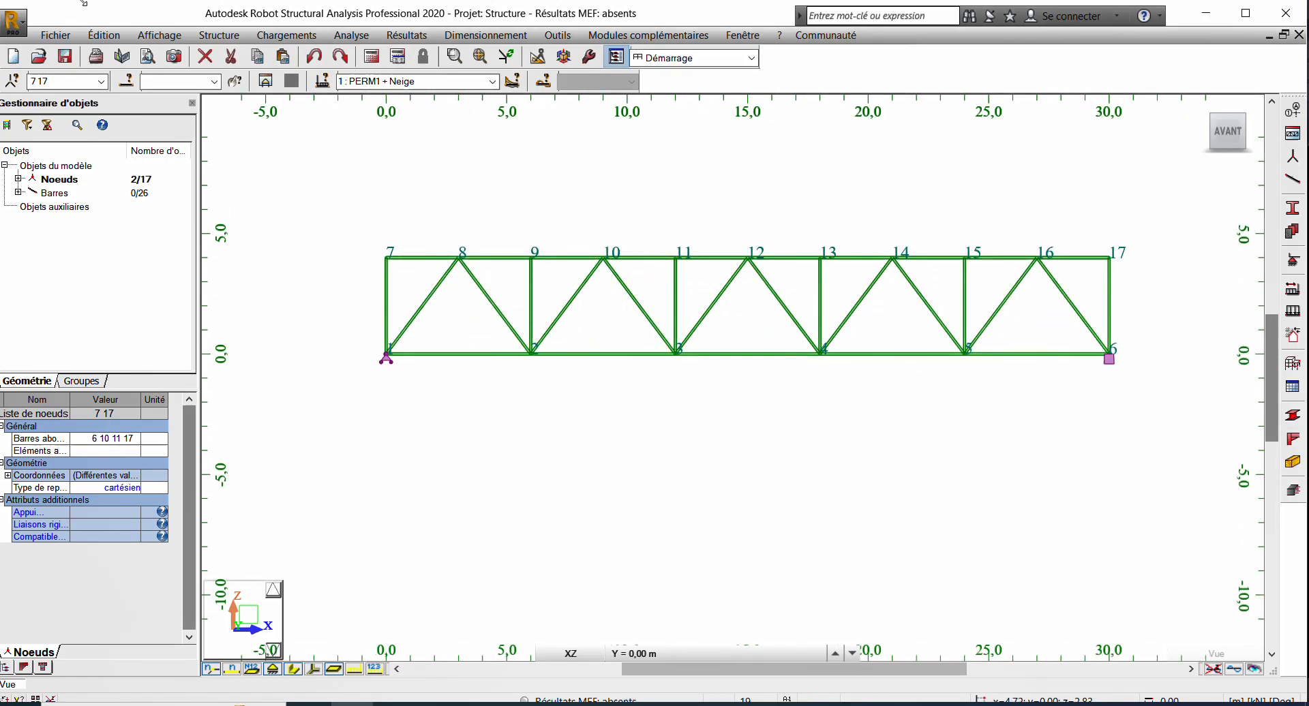
click(156, 38)
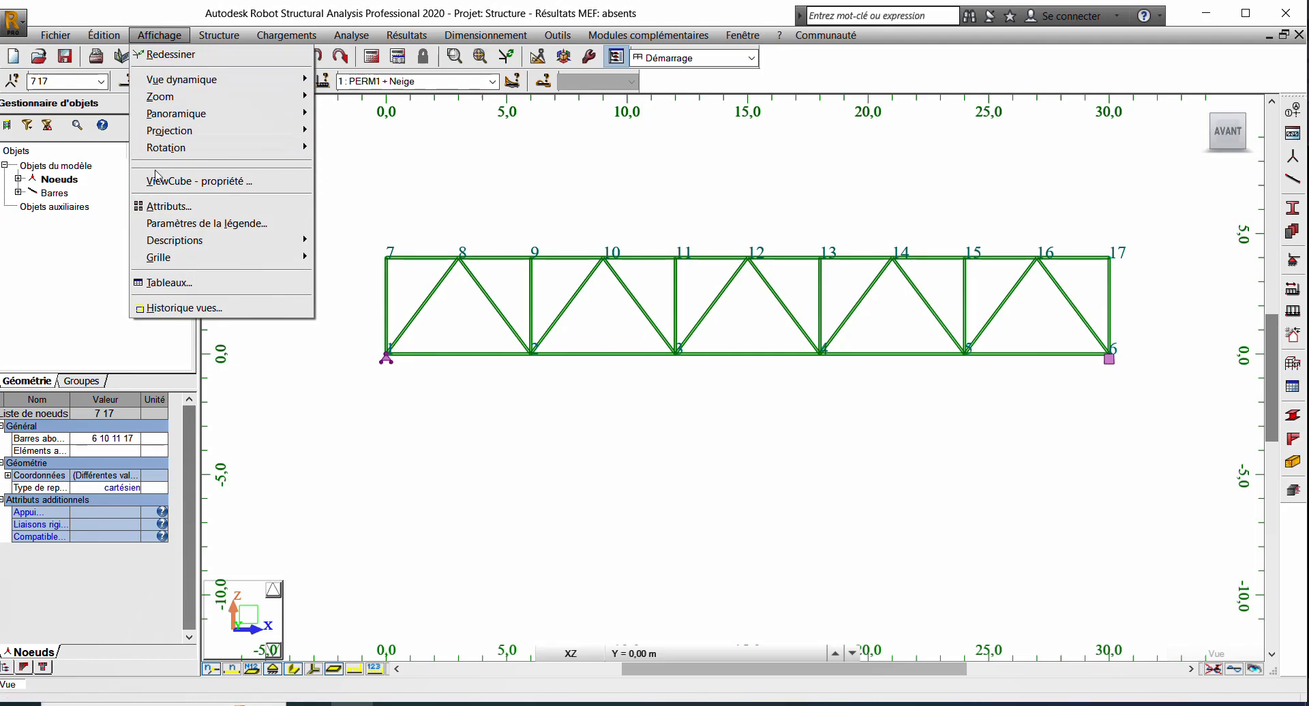
click(167, 208)
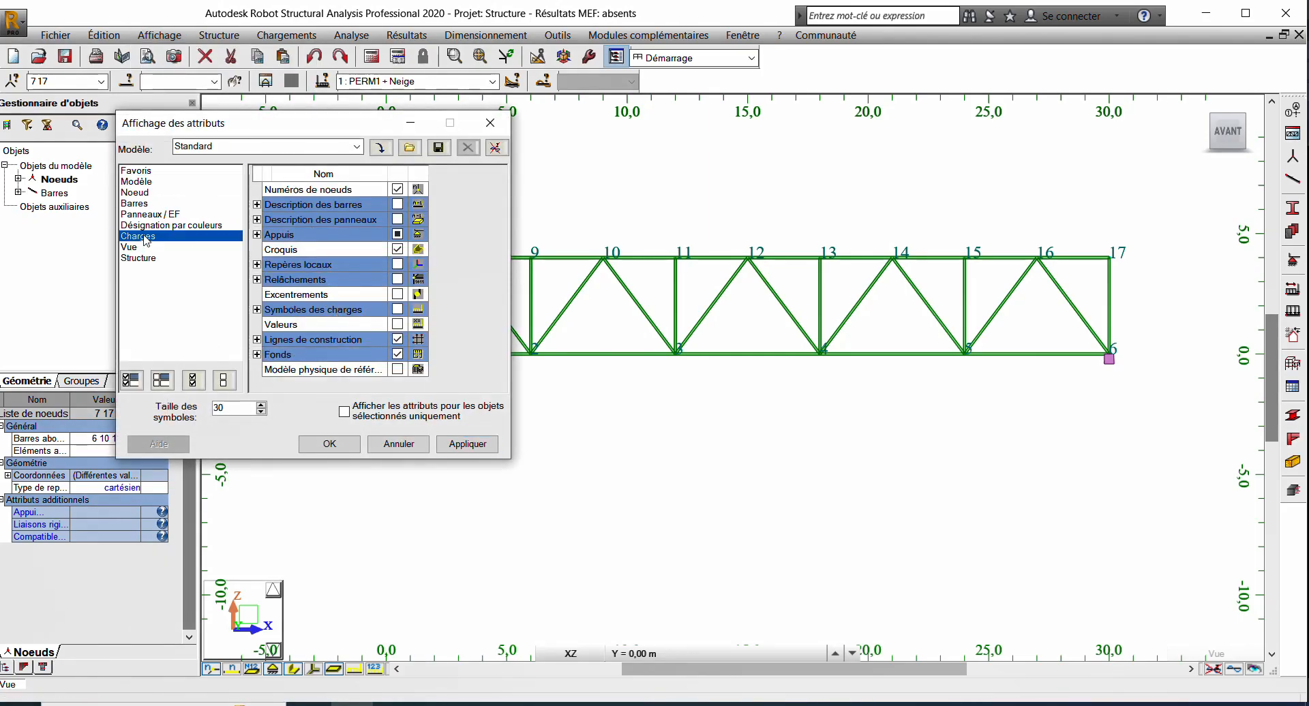
click(140, 236)
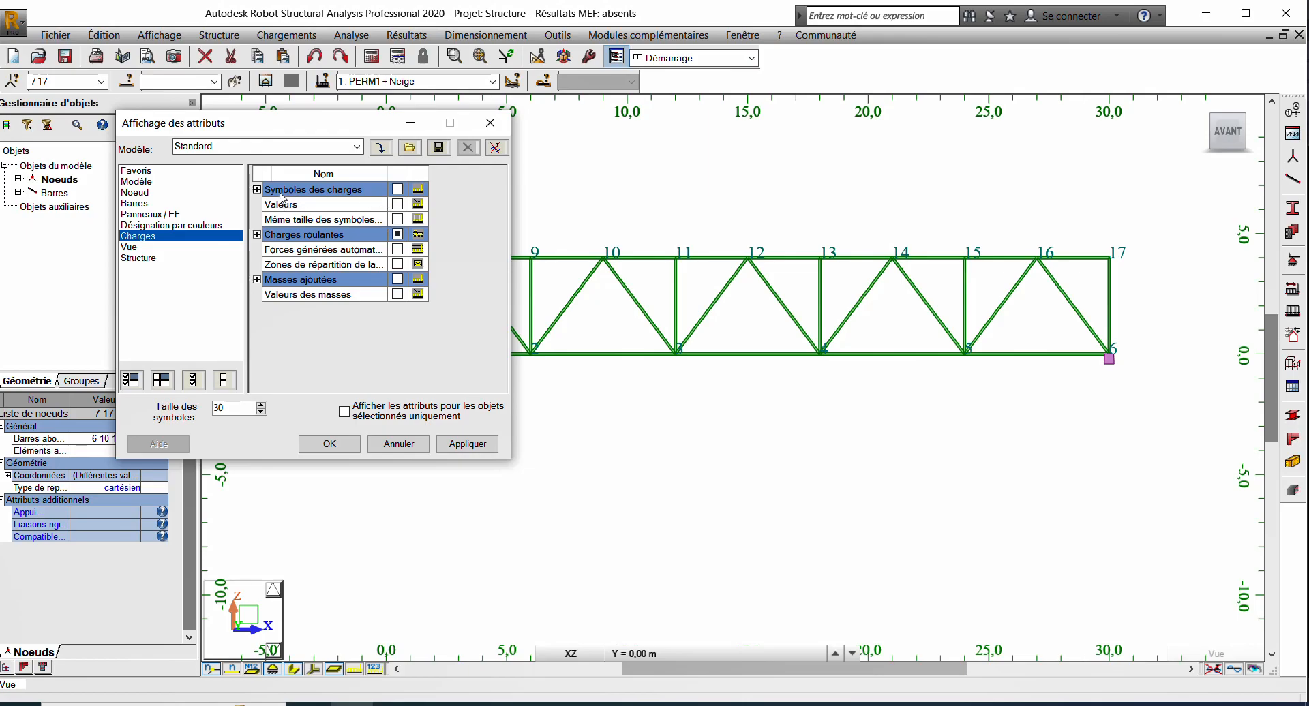
click(398, 190)
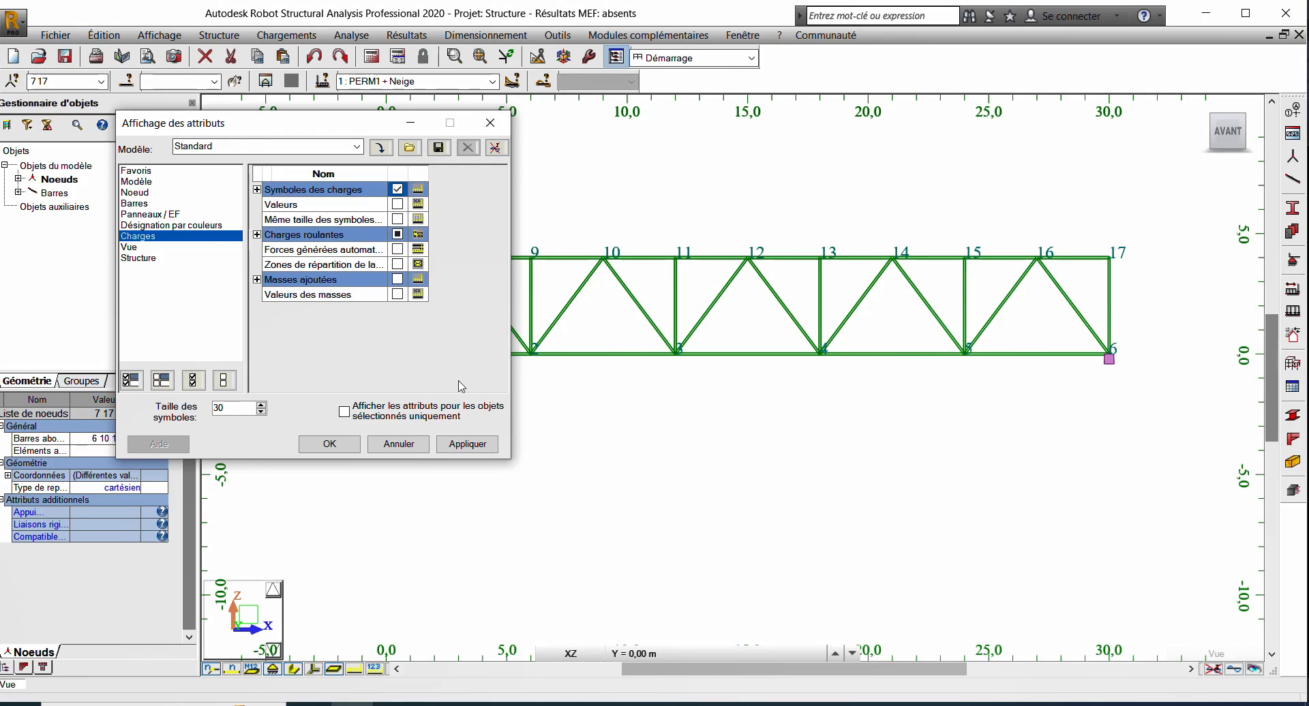
click(468, 444)
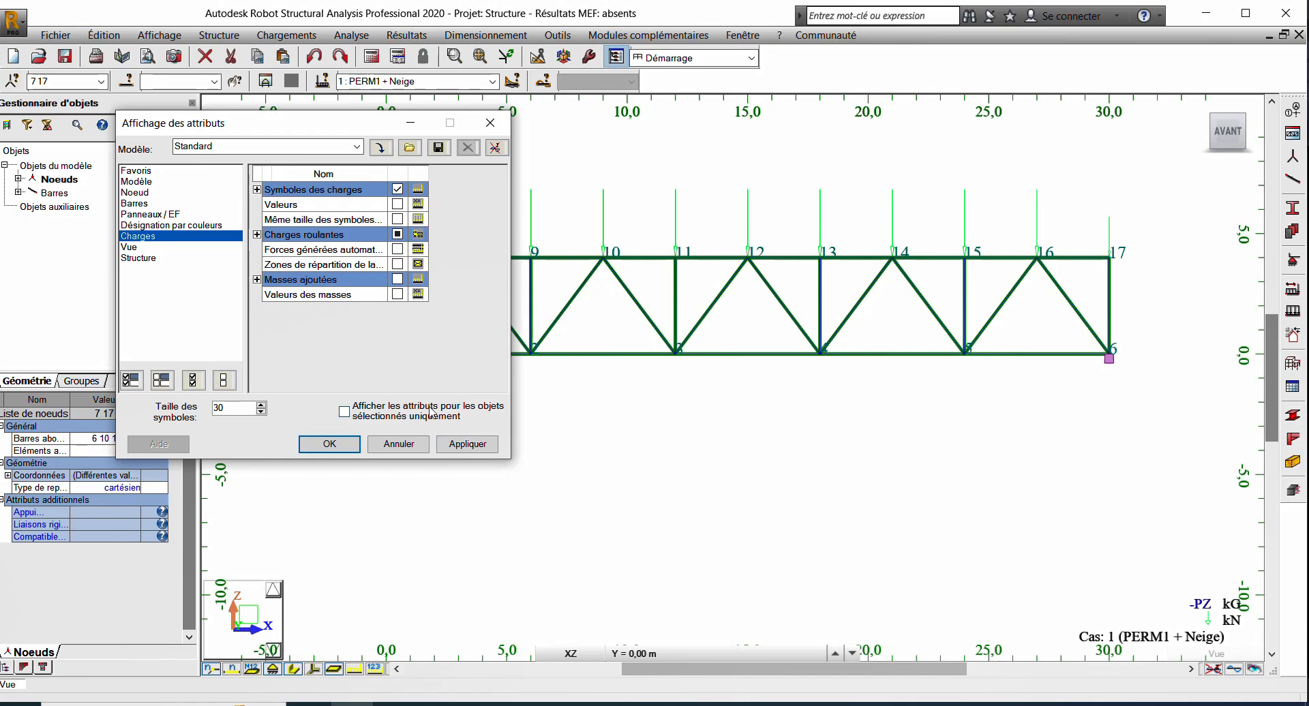
click(398, 205)
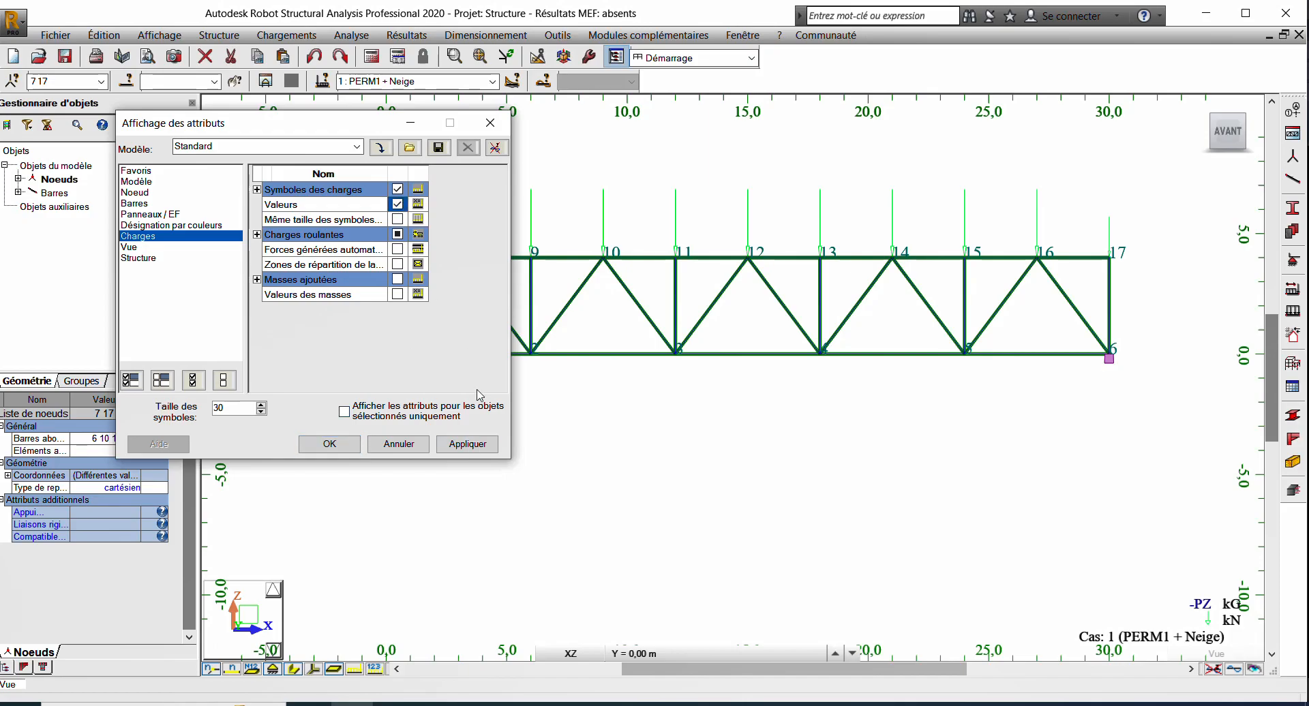
click(465, 449)
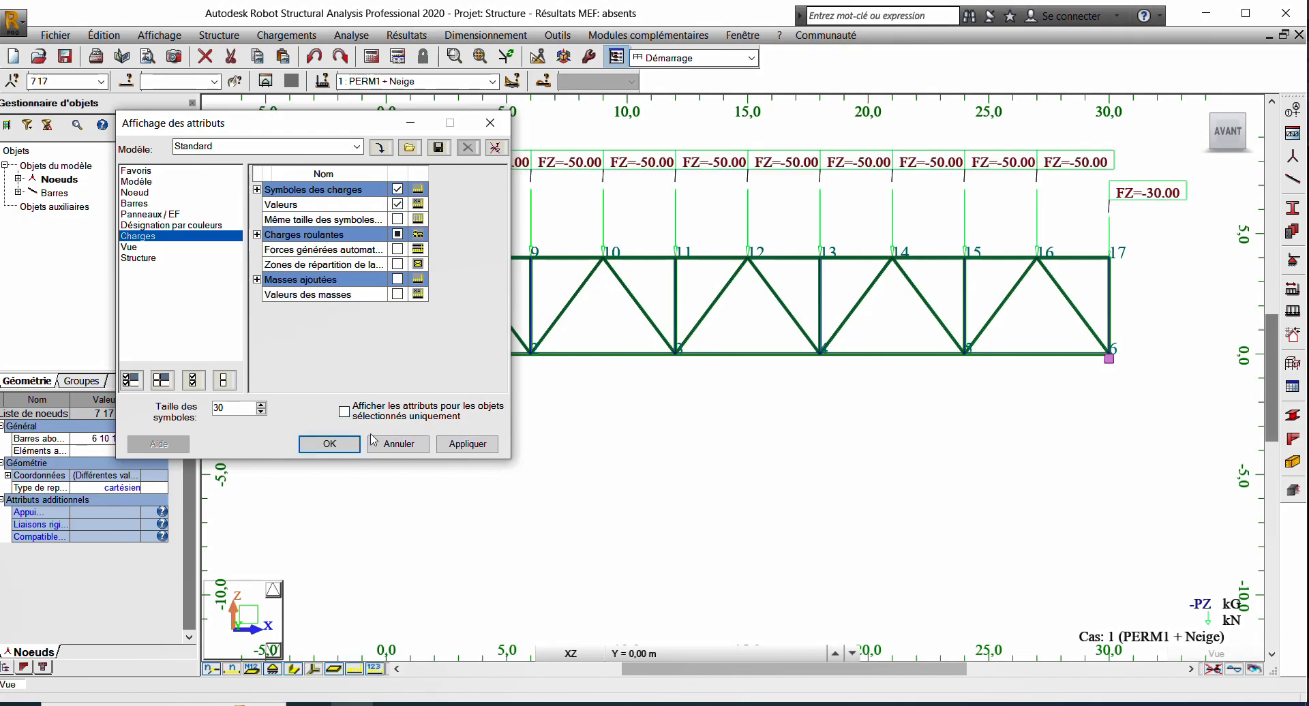
click(329, 444)
Step: Run the structural calculation of the loaded truss
middle_drag(531, 370, 465, 363)
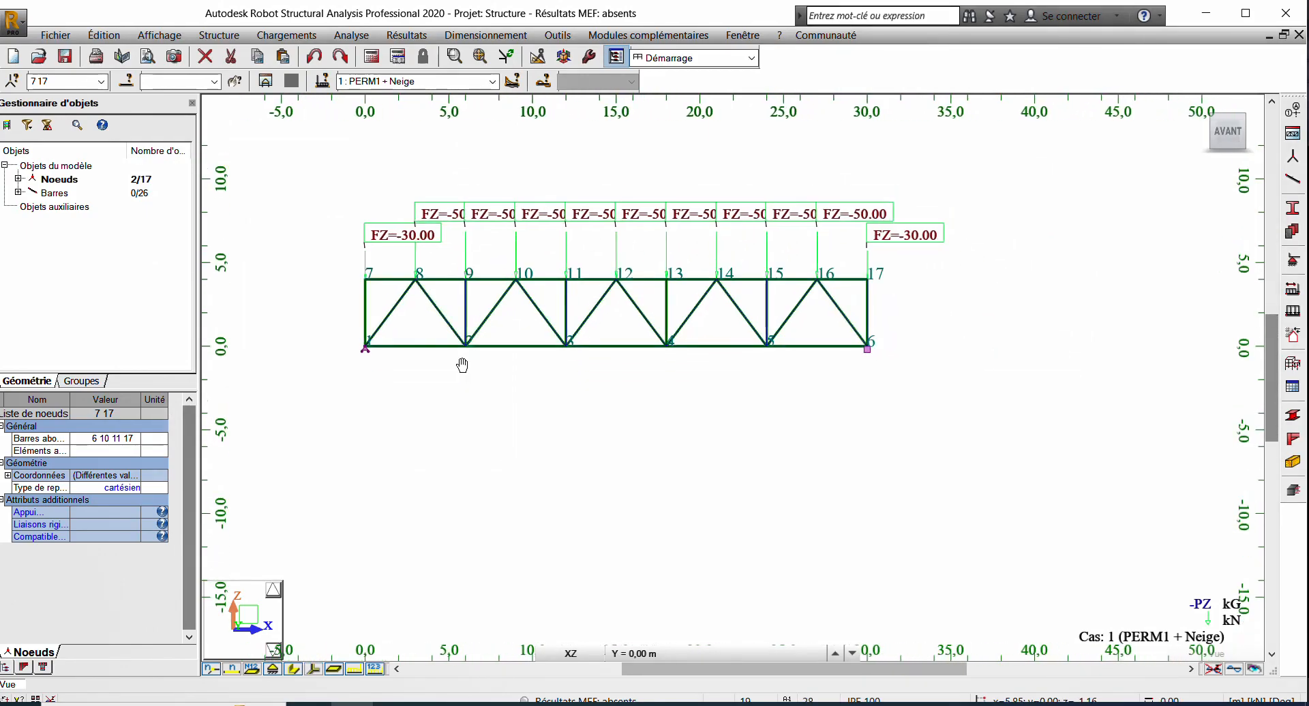
scroll(465, 368, up, 2)
scroll(465, 384, down, 2)
middle_drag(465, 383, 503, 353)
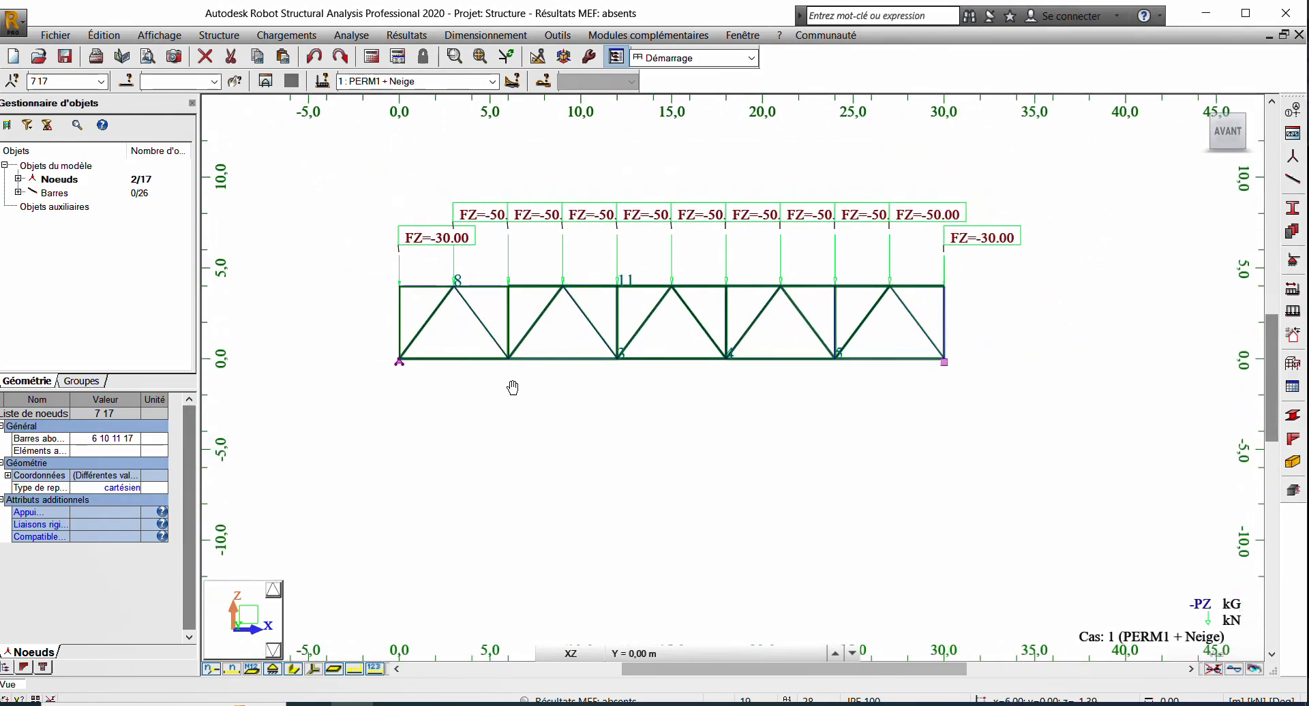
scroll(523, 375, up, 1)
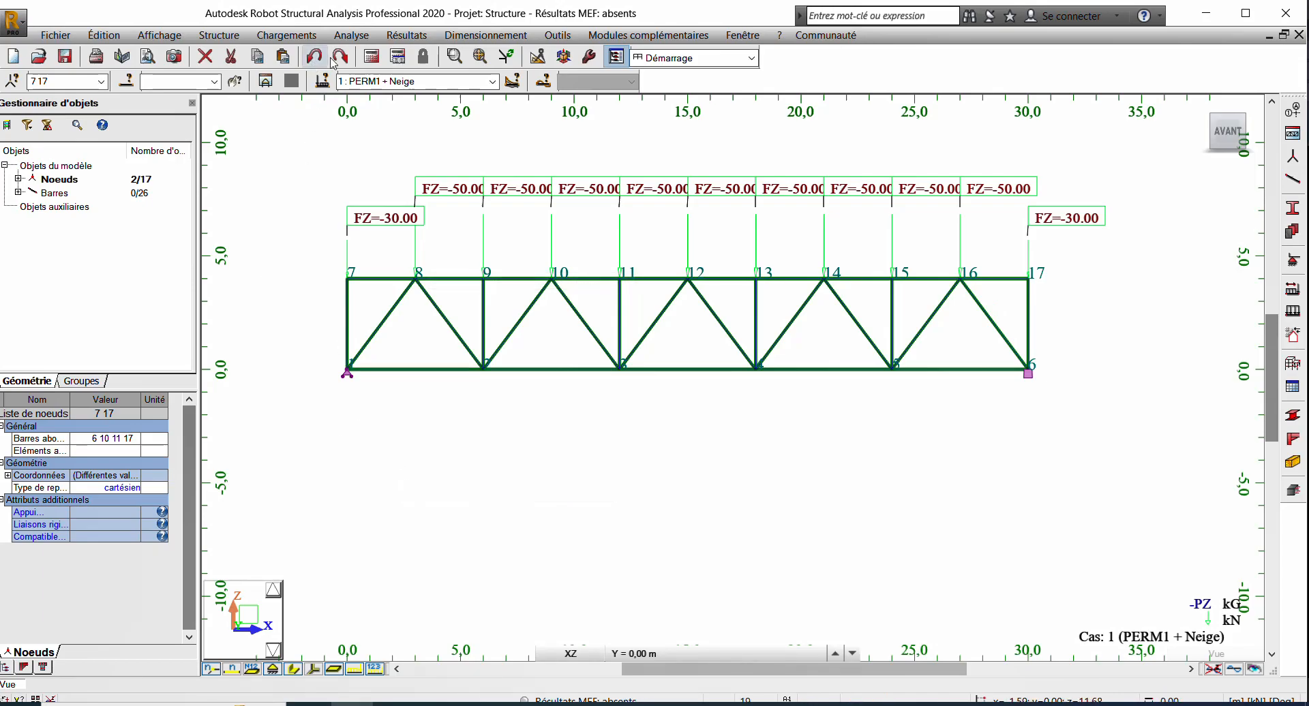
click(371, 59)
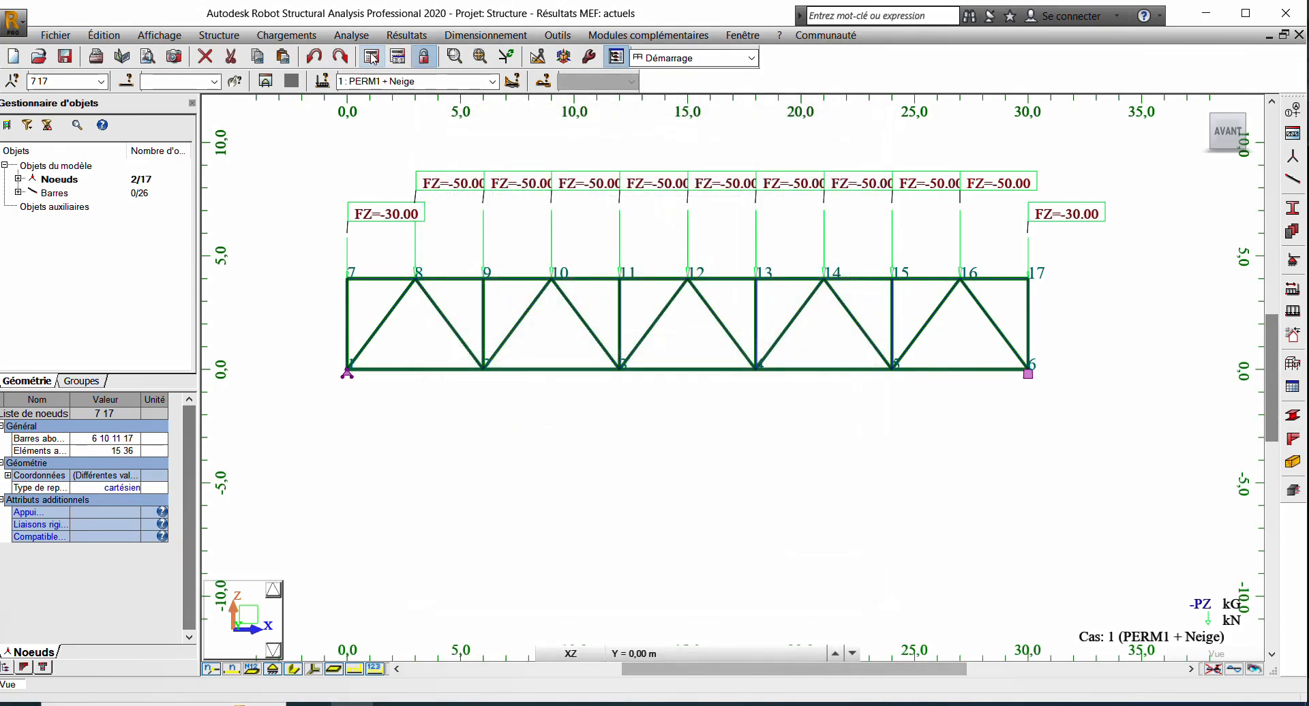
Step: Open the results table of bar forces (Efforts) with FX, FZ and MY for the calculated truss
middle_drag(466, 202, 469, 268)
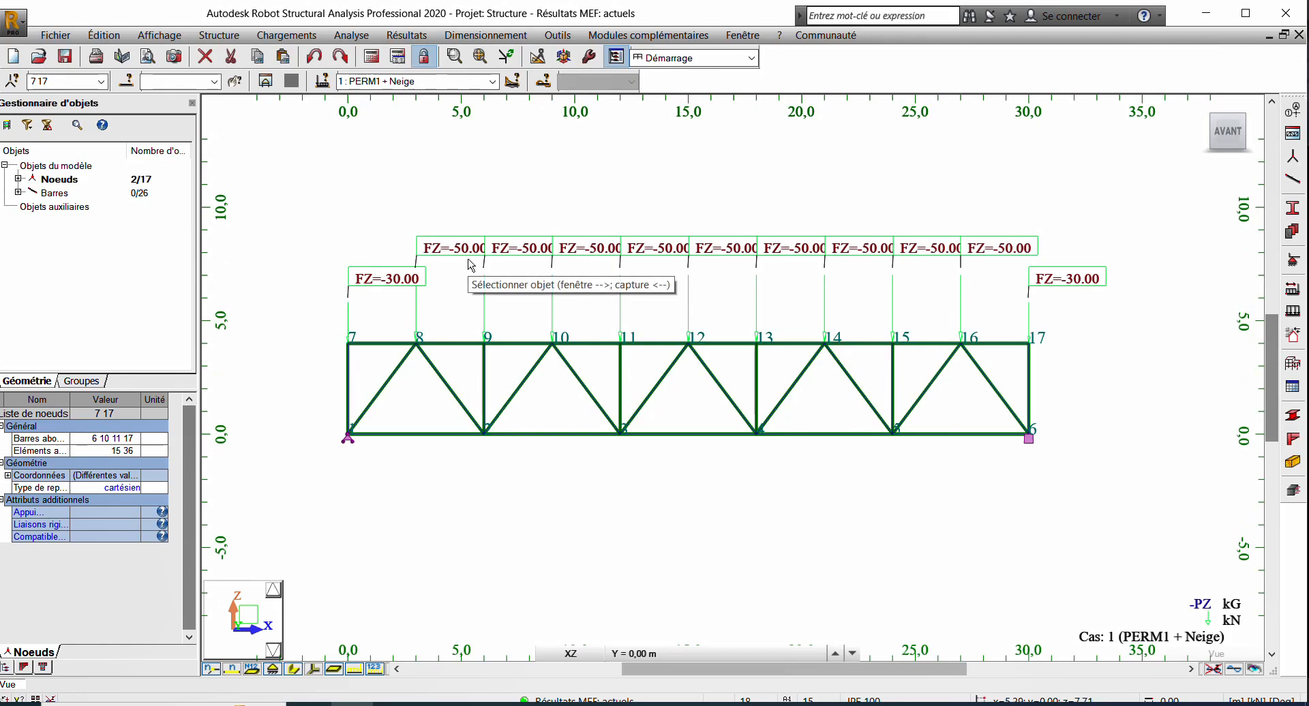
middle_drag(468, 266, 457, 217)
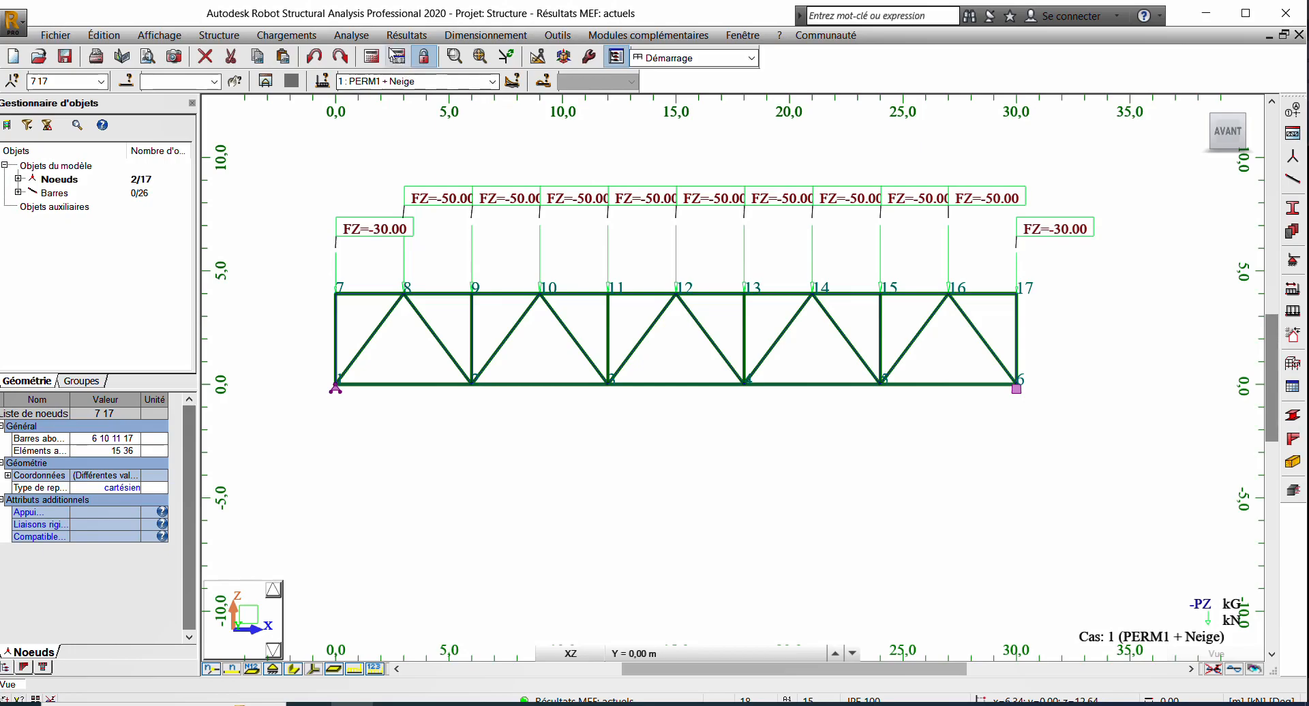
click(407, 35)
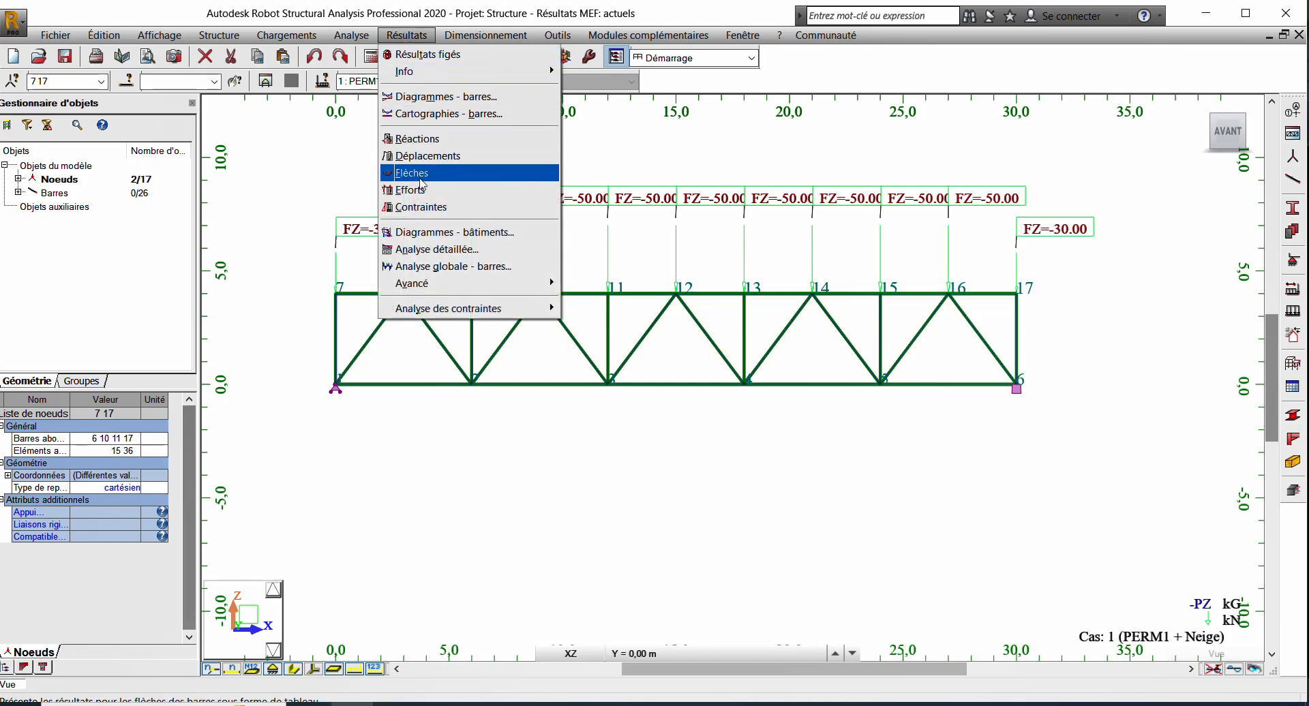
click(412, 208)
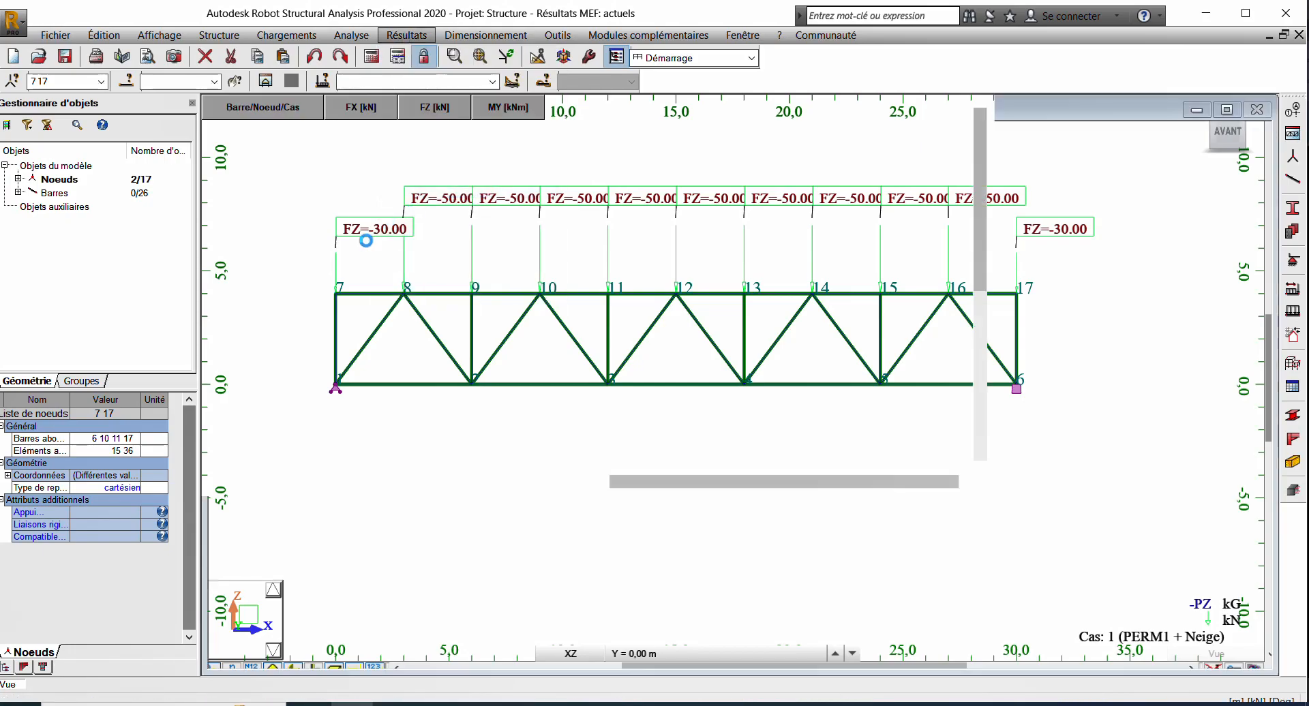
Step: Examine the FX, FZ and MY values for all truss bars in the forces table, and close it
scroll(369, 246, up, 3)
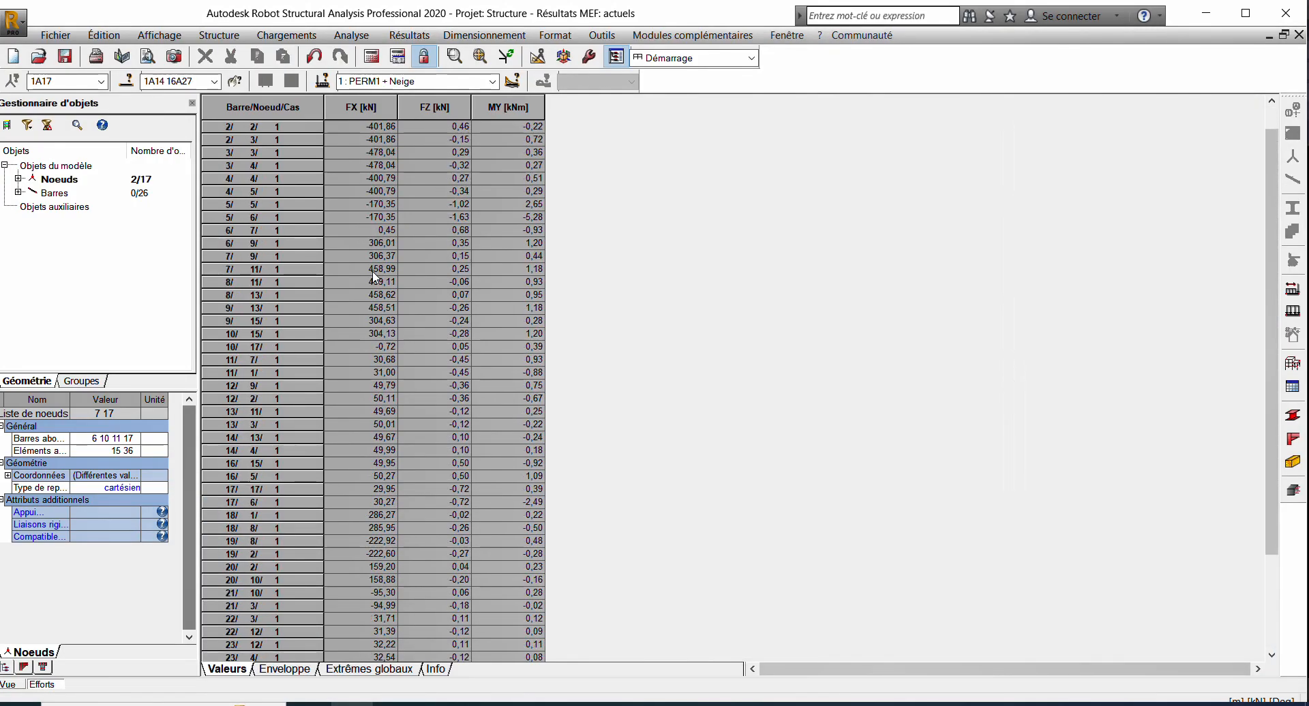
scroll(389, 317, down, 4)
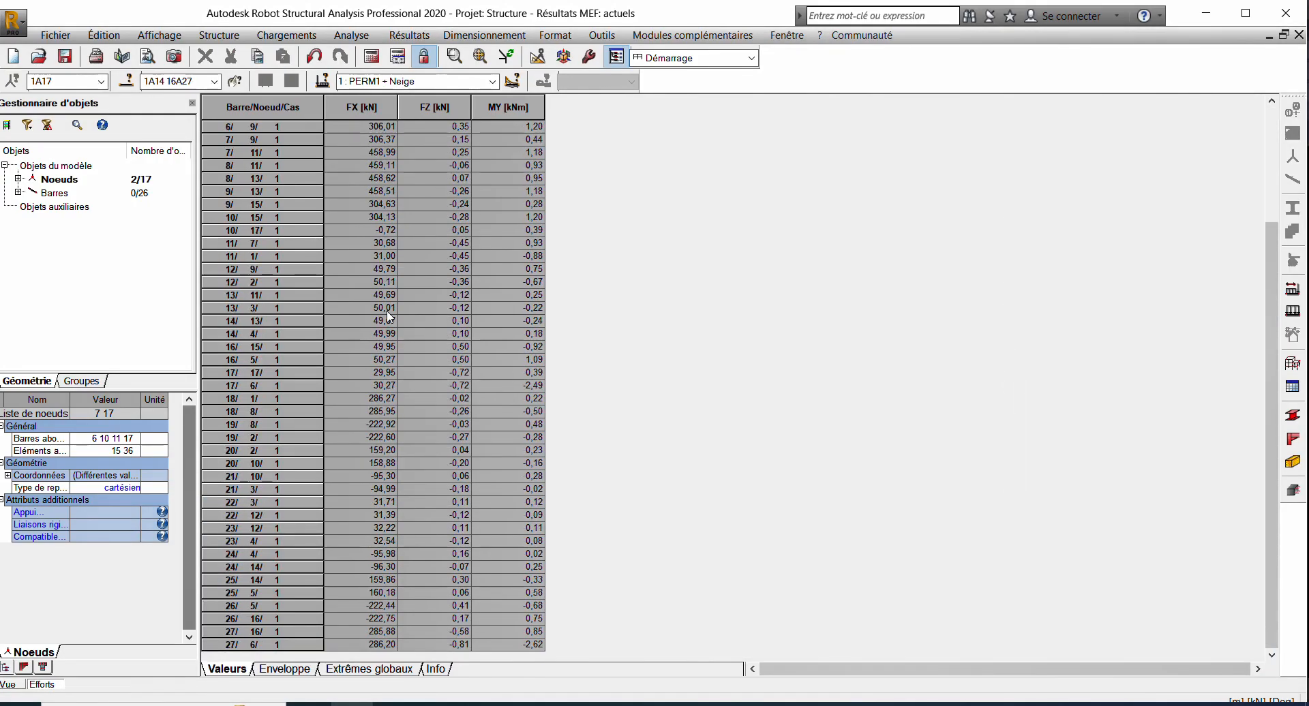
scroll(399, 346, up, 4)
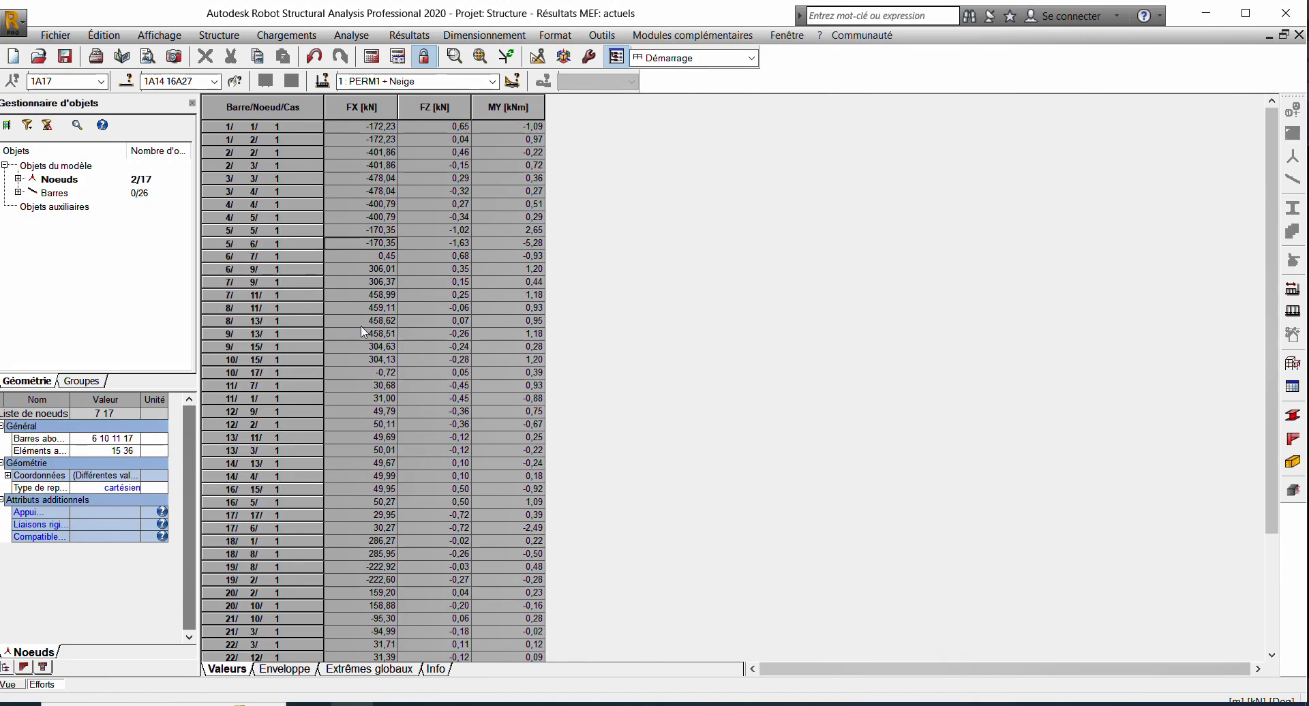
scroll(367, 341, down, 3)
click(1298, 35)
Step: Review the support reactions (Réactions) table for load case PERM1 + Neige, and close it
click(402, 37)
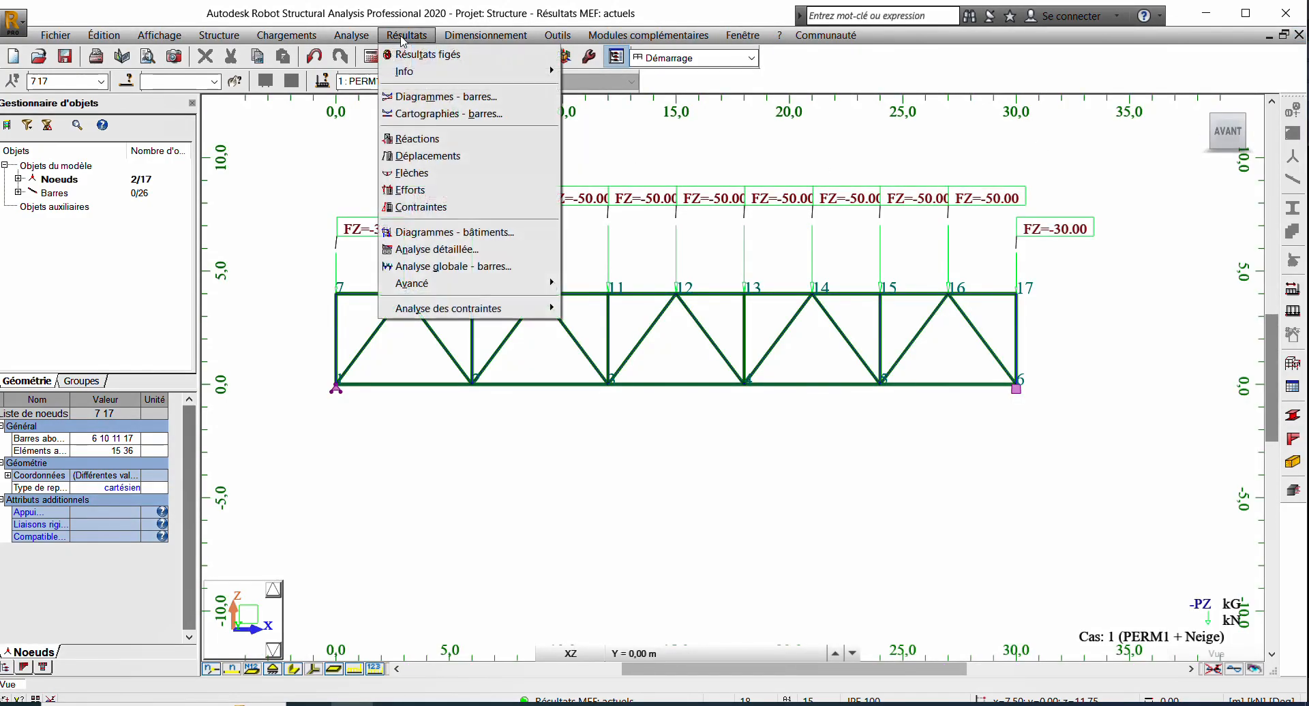
click(386, 138)
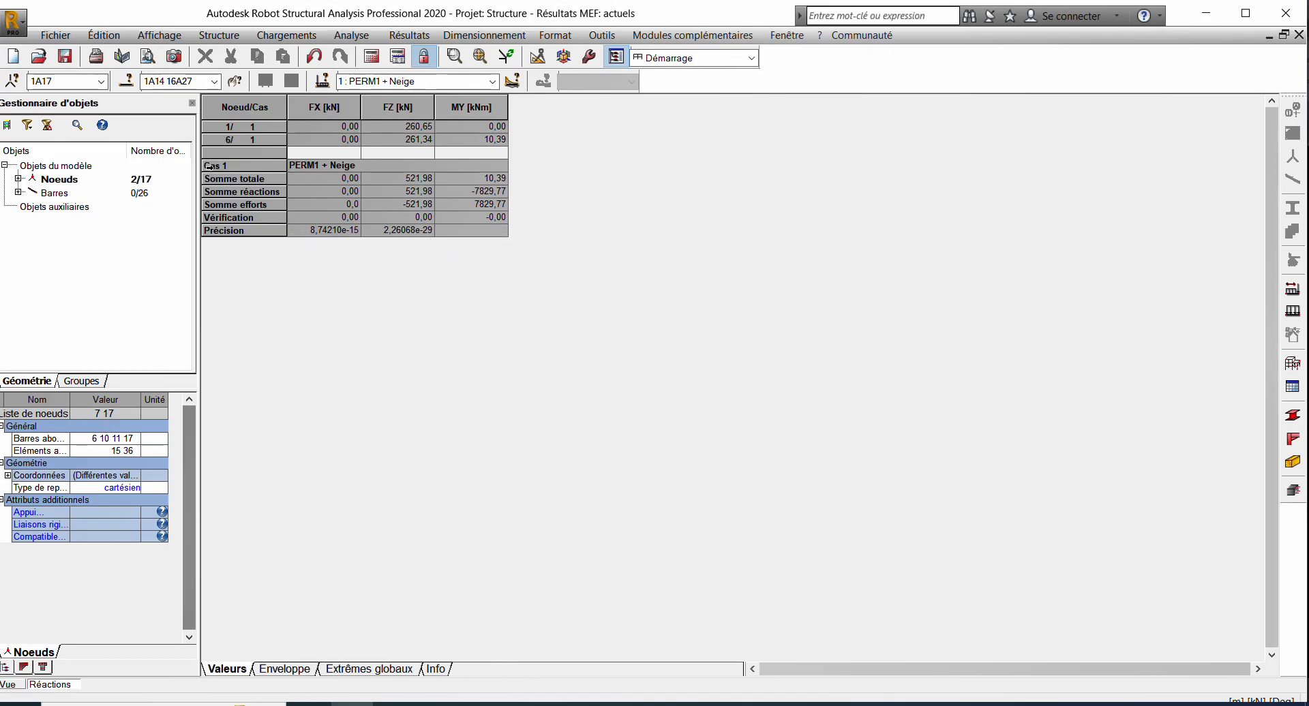
click(1298, 35)
Step: Display the axial force diagram (Force Fx) on the truss bars
scroll(536, 279, down, 2)
middle_drag(543, 295, 533, 268)
scroll(544, 324, up, 2)
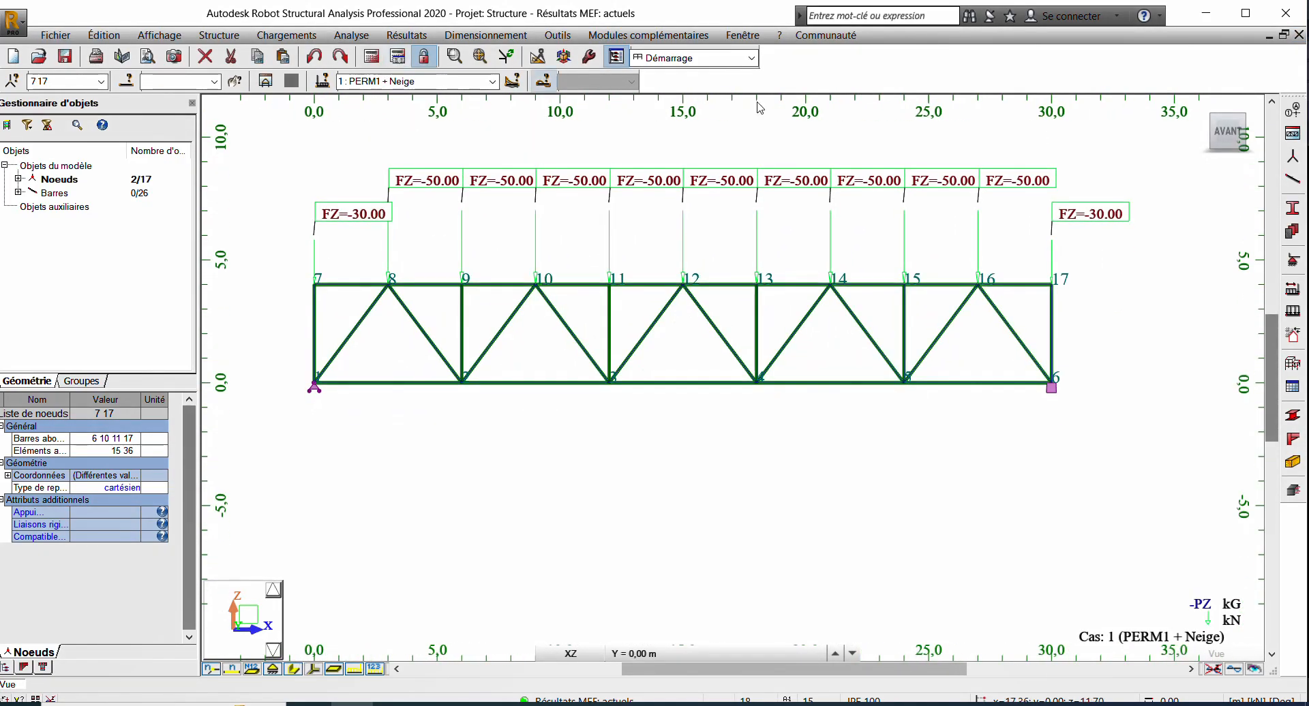
click(395, 32)
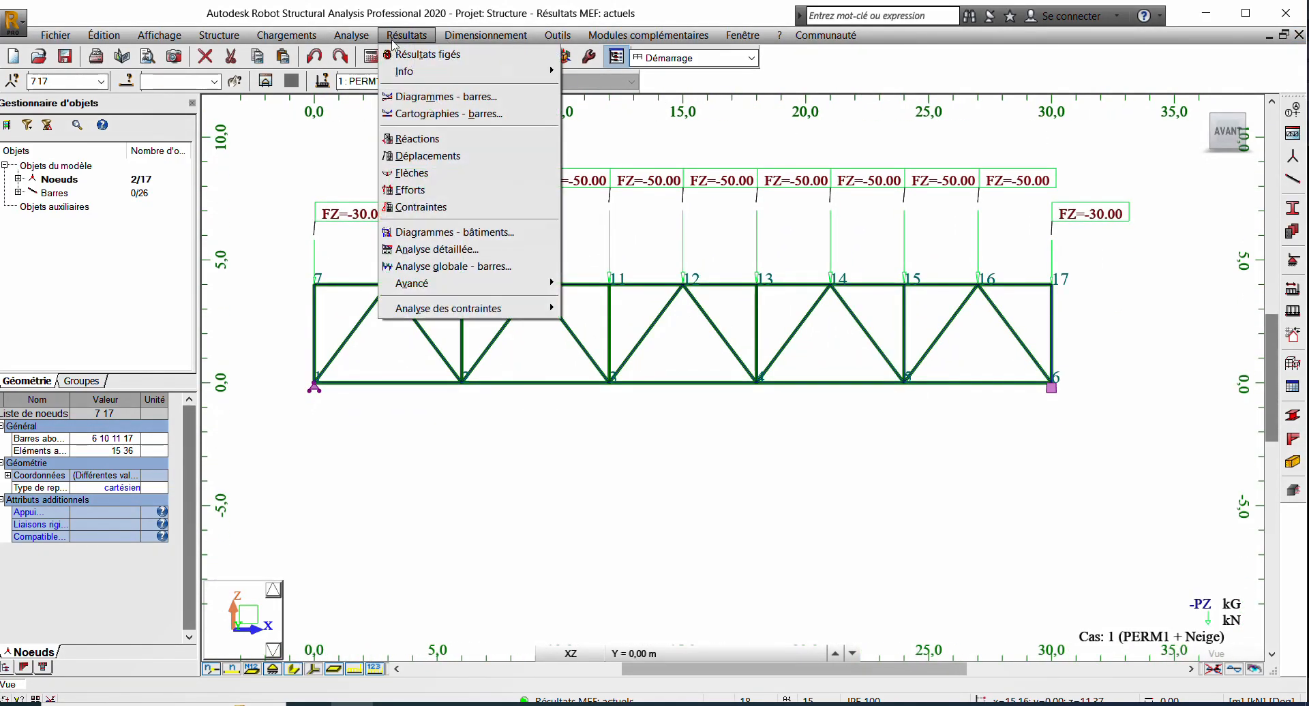
click(403, 99)
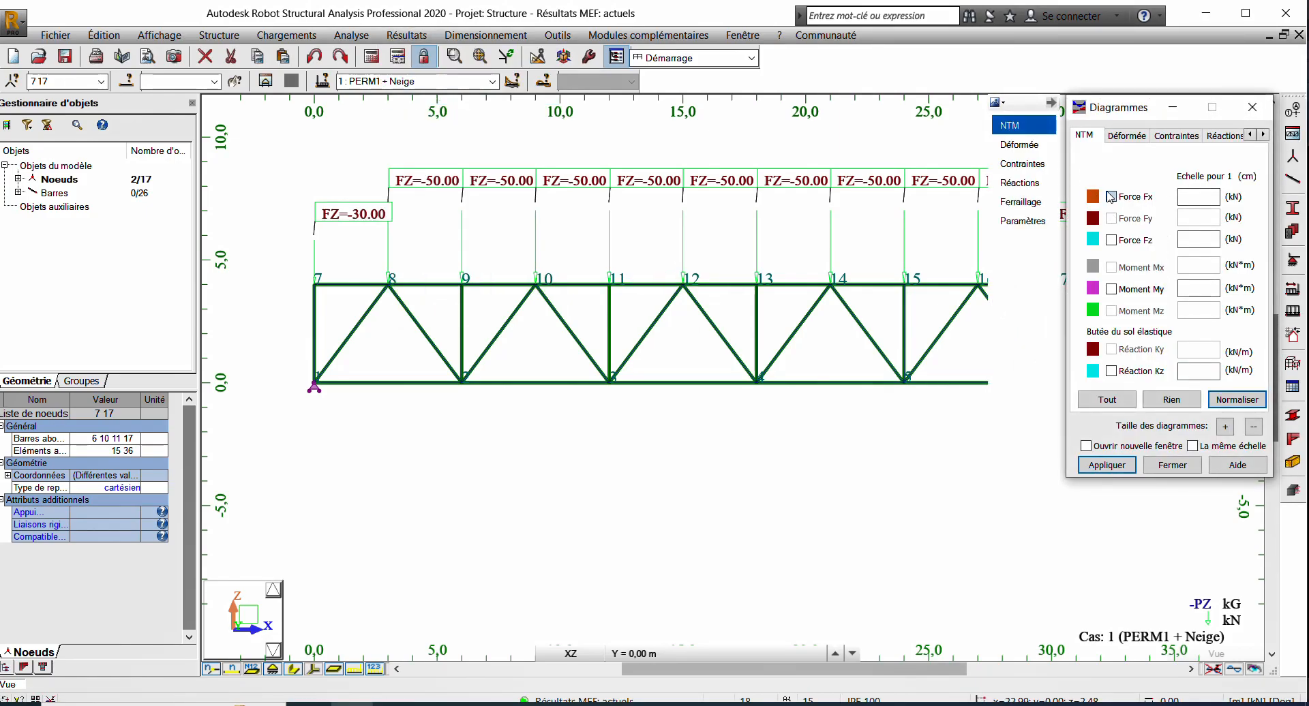
click(1106, 465)
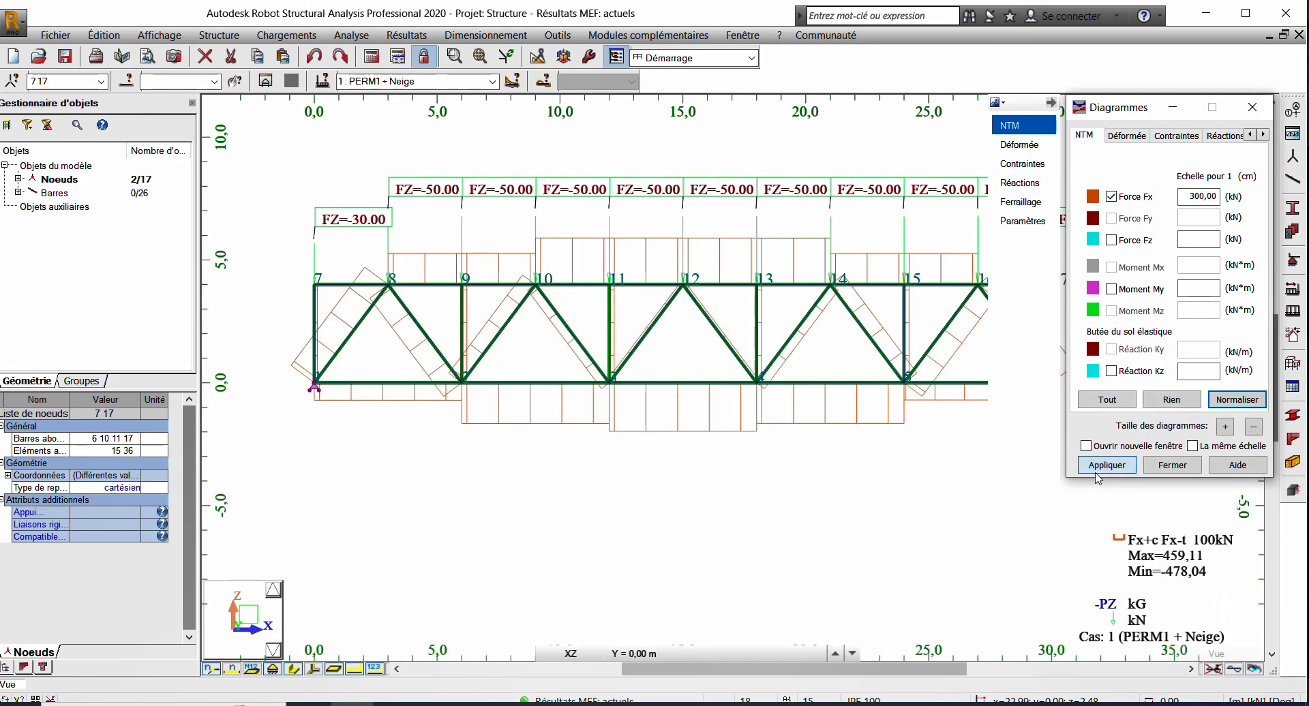
middle_drag(692, 451, 630, 381)
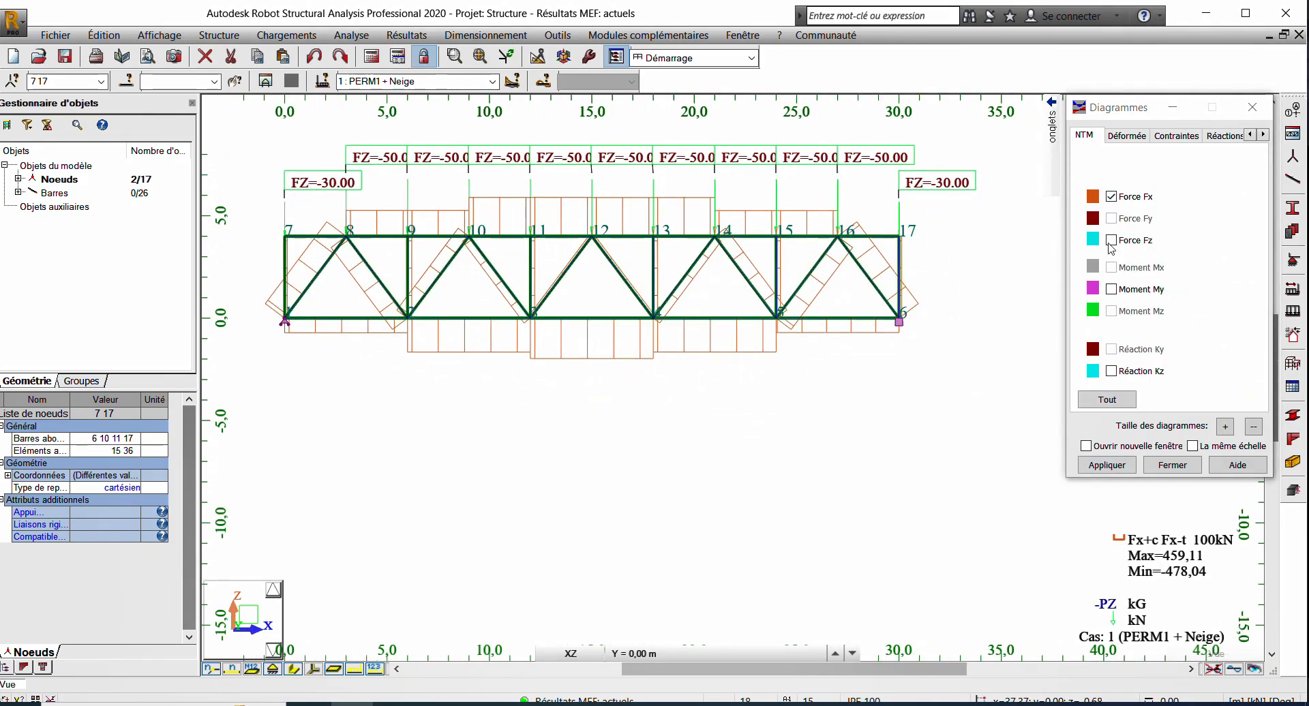
Step: Add the exact bar deformation (Déformée exacte pour les barres) to the truss diagrams and view it
click(1121, 136)
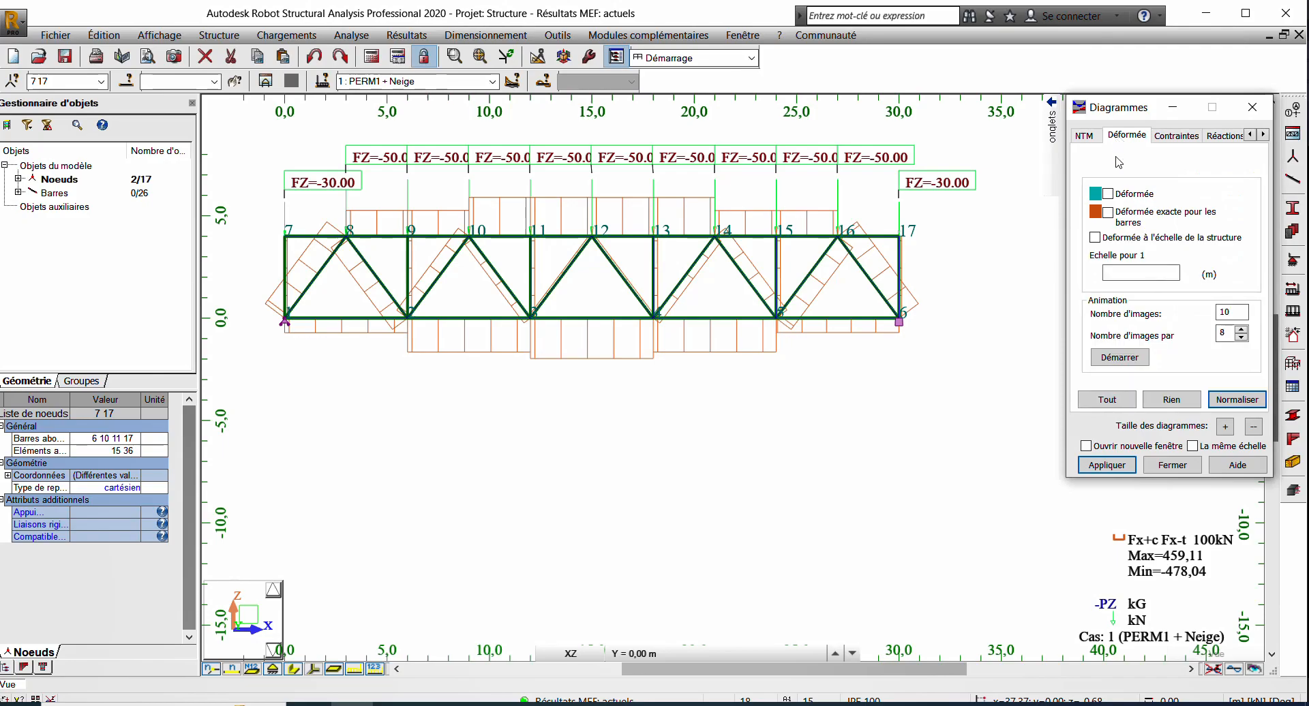
click(1117, 219)
click(1085, 465)
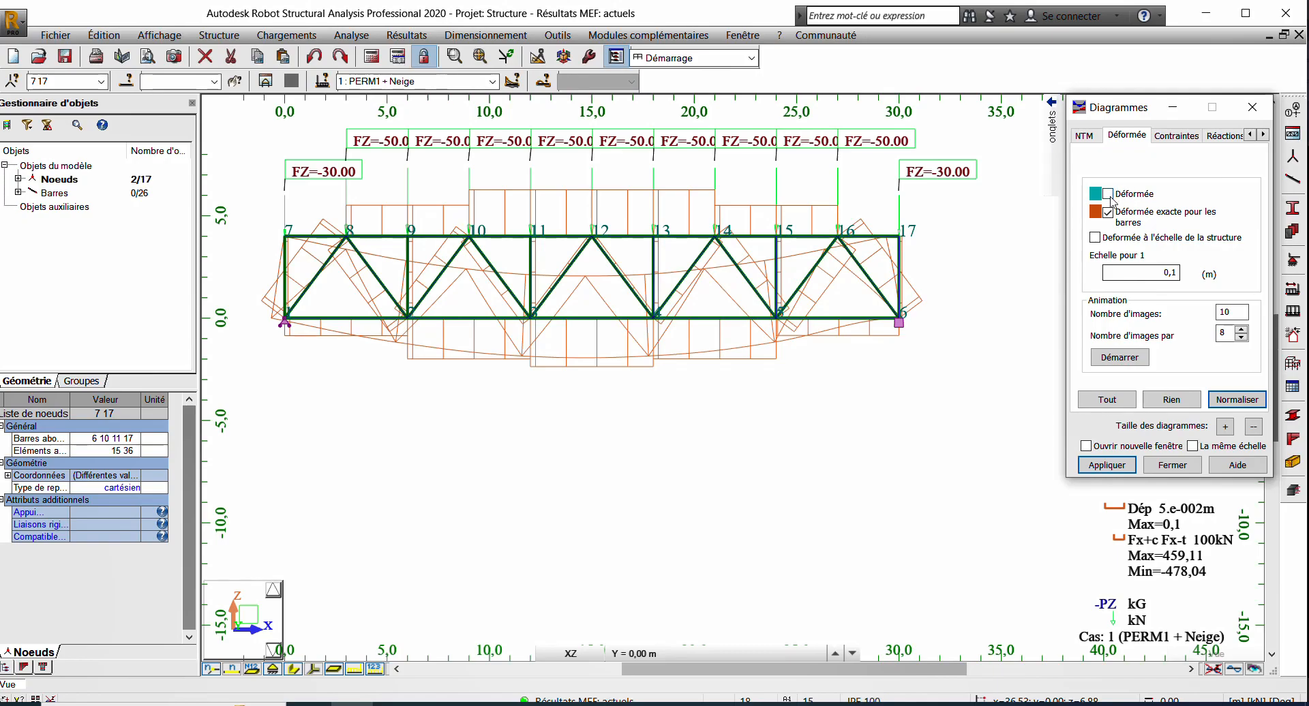
scroll(712, 346, down, 2)
middle_drag(713, 346, 687, 291)
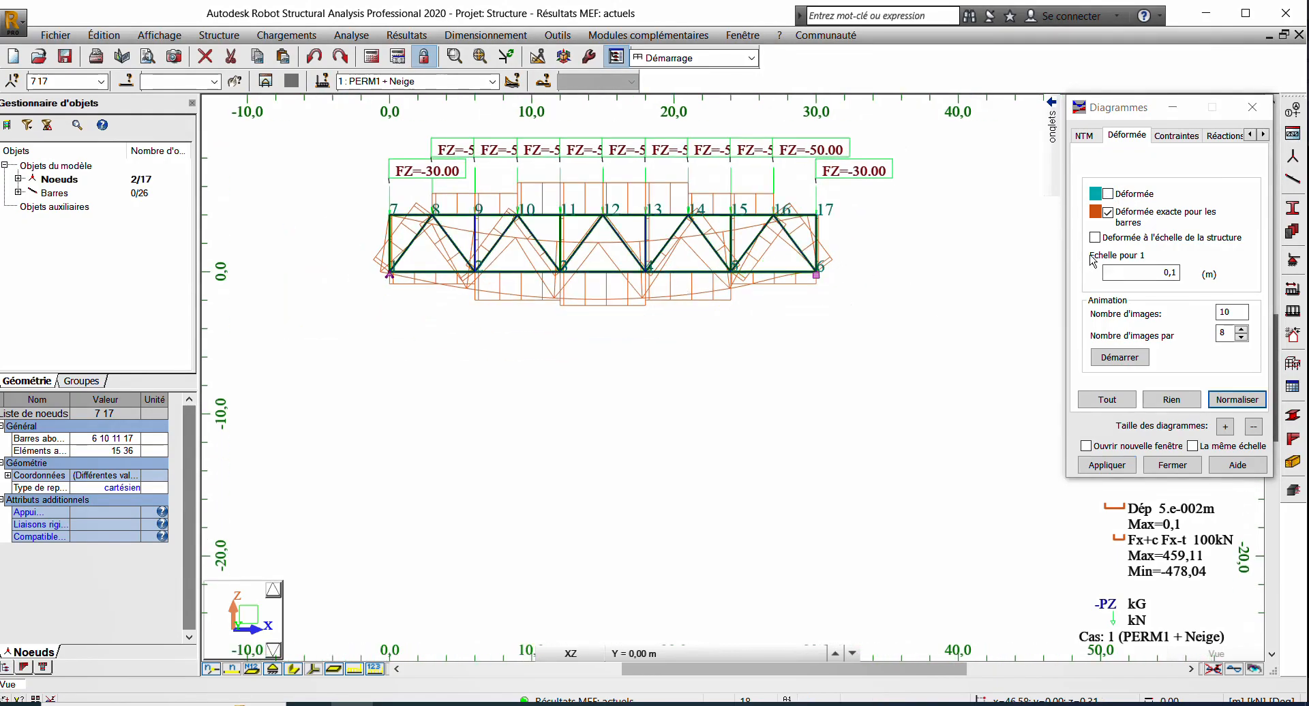
Step: Replace the exact bar deformation with the simple deformed shape (Déformée) and close the diagram settings
click(1107, 194)
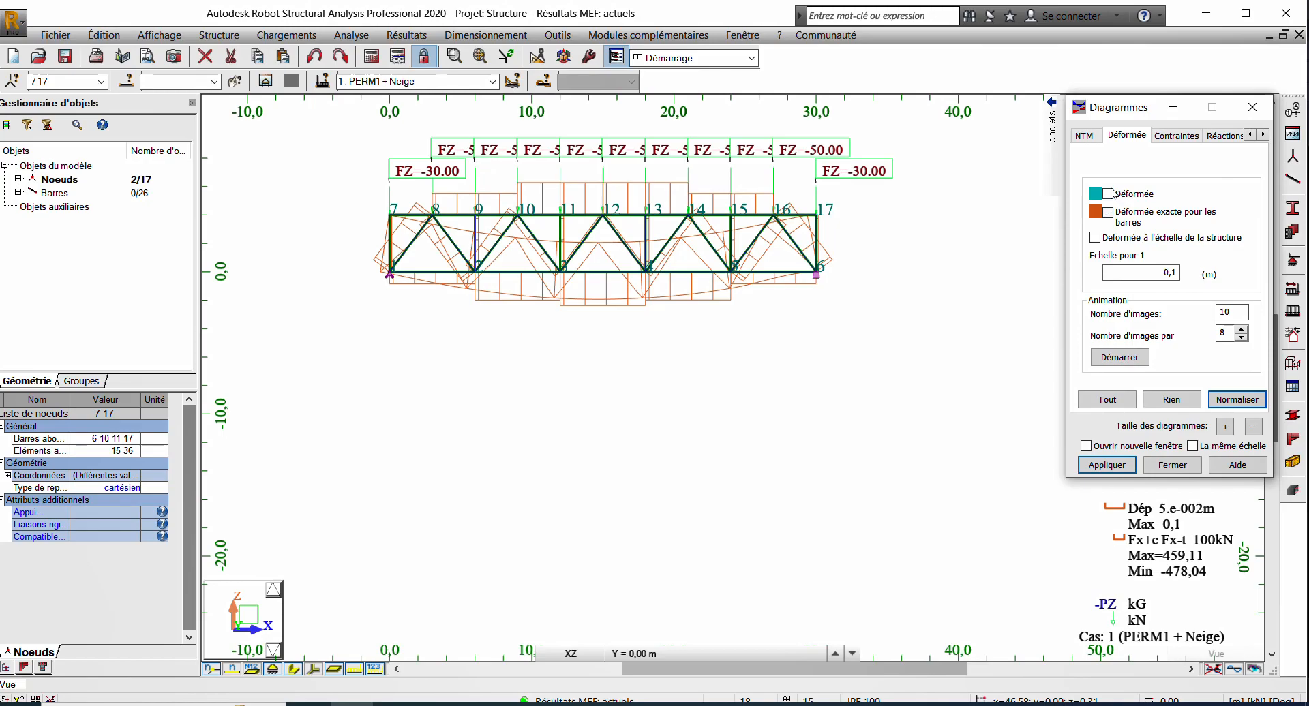
click(1107, 464)
middle_drag(739, 327, 692, 331)
scroll(696, 333, up, 3)
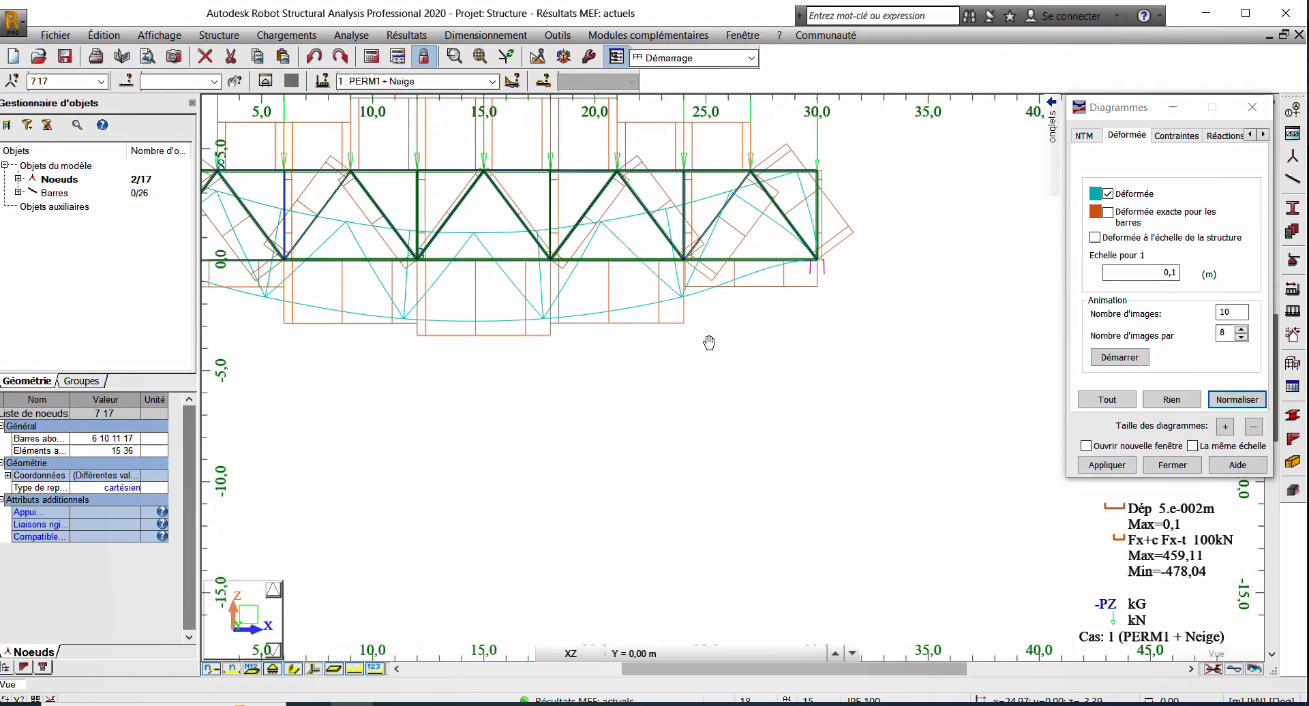
click(1171, 465)
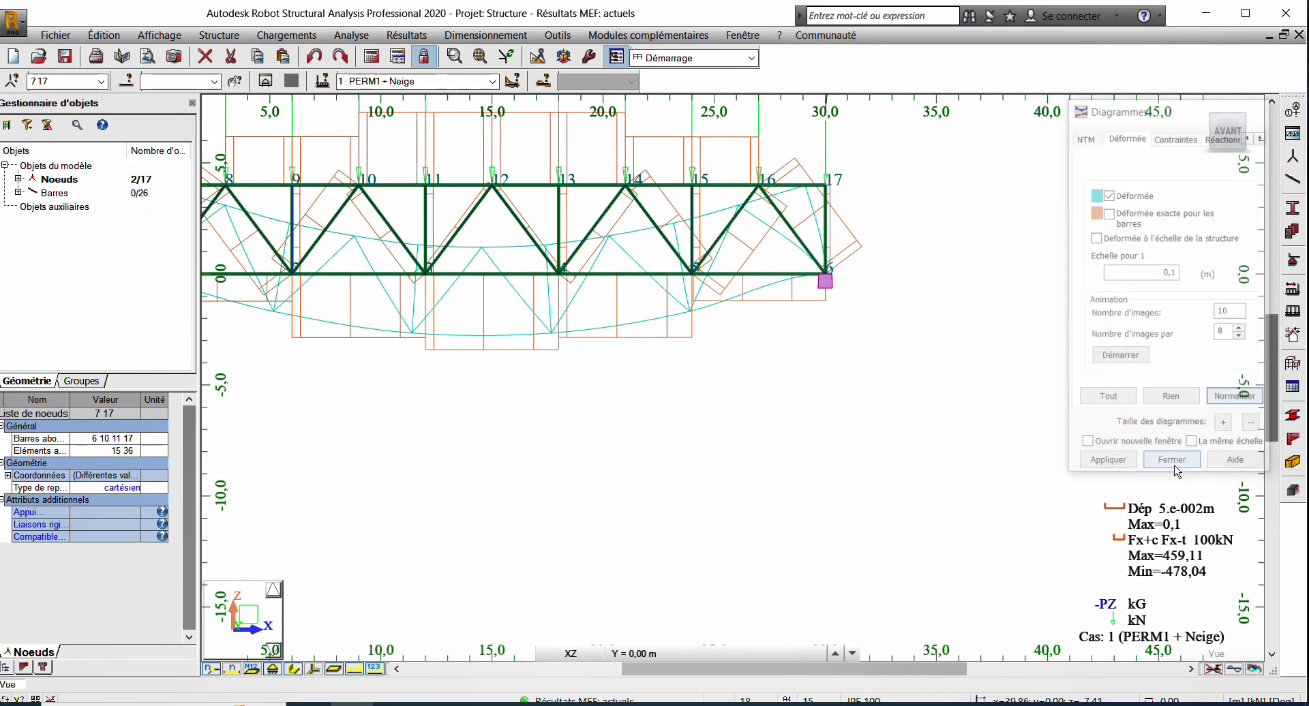
Step: Examine the axial force diagram and deformed shape across the whole truss, from support to support
scroll(593, 385, down, 4)
scroll(632, 358, up, 5)
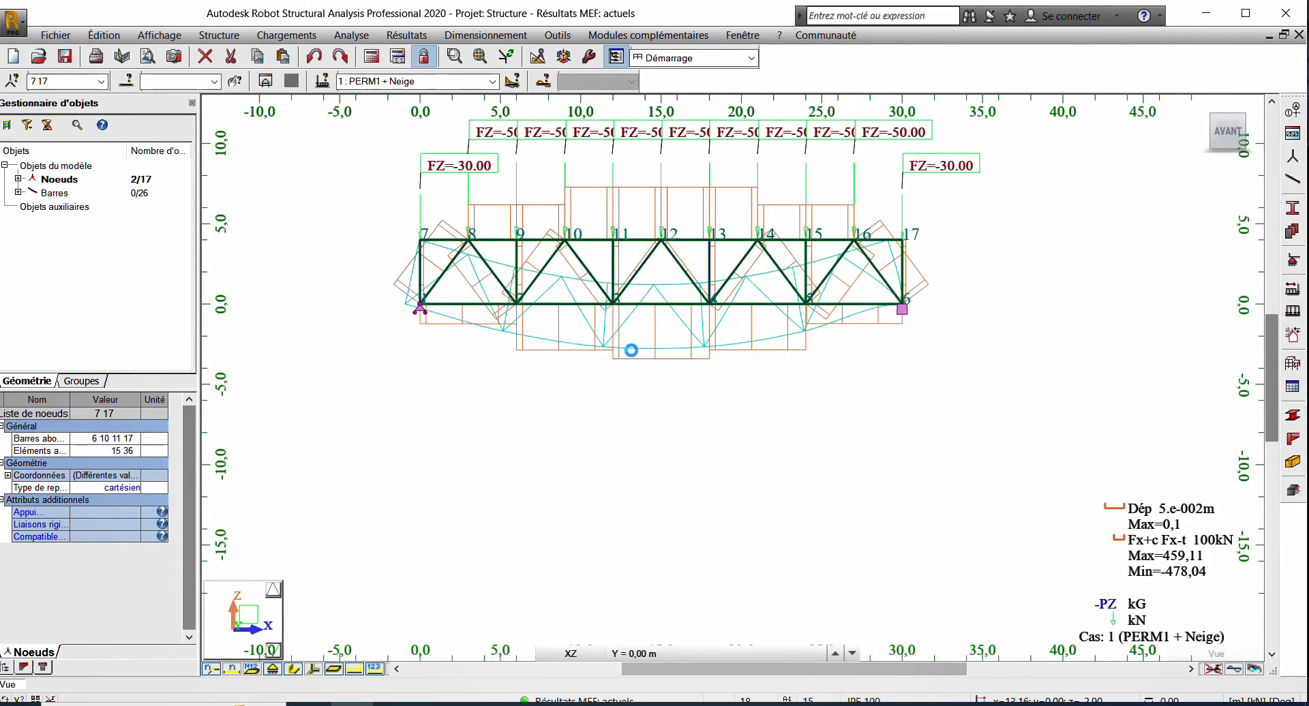
middle_drag(637, 382, 654, 426)
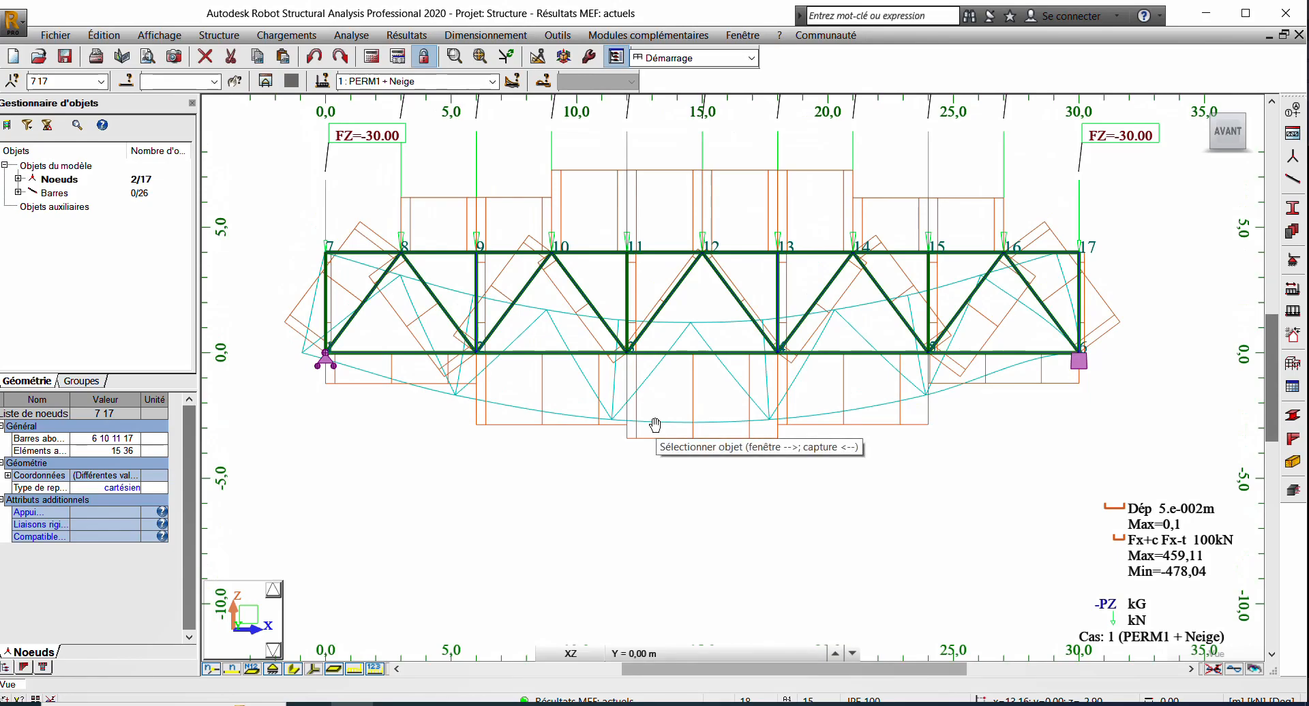
scroll(596, 349, down, 1)
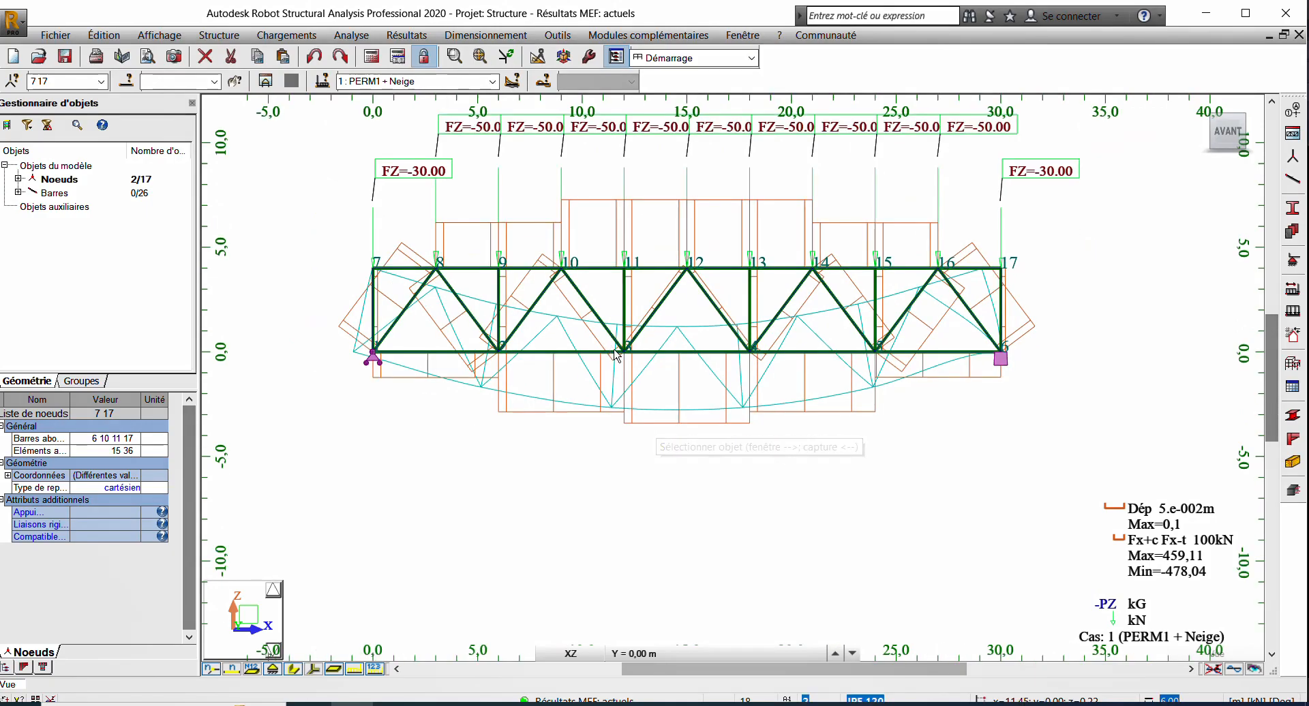
scroll(587, 318, down, 1)
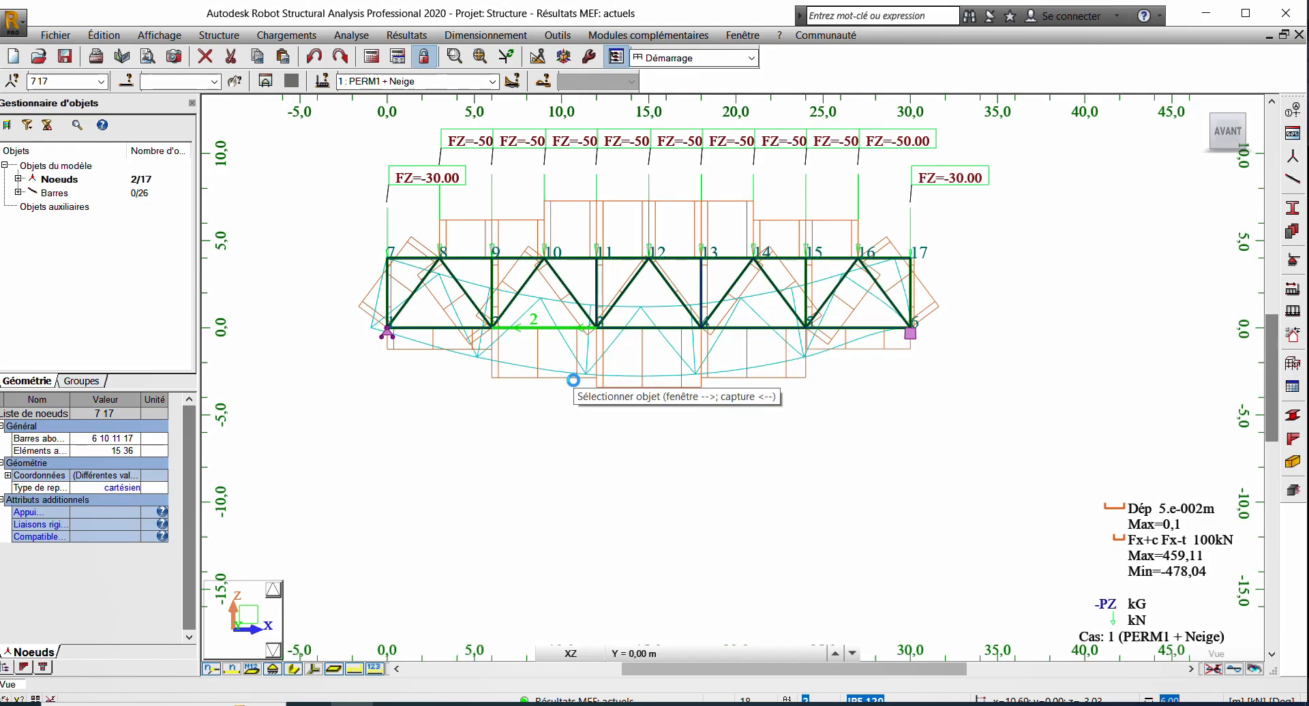
scroll(561, 419, down, 1)
scroll(584, 394, up, 1)
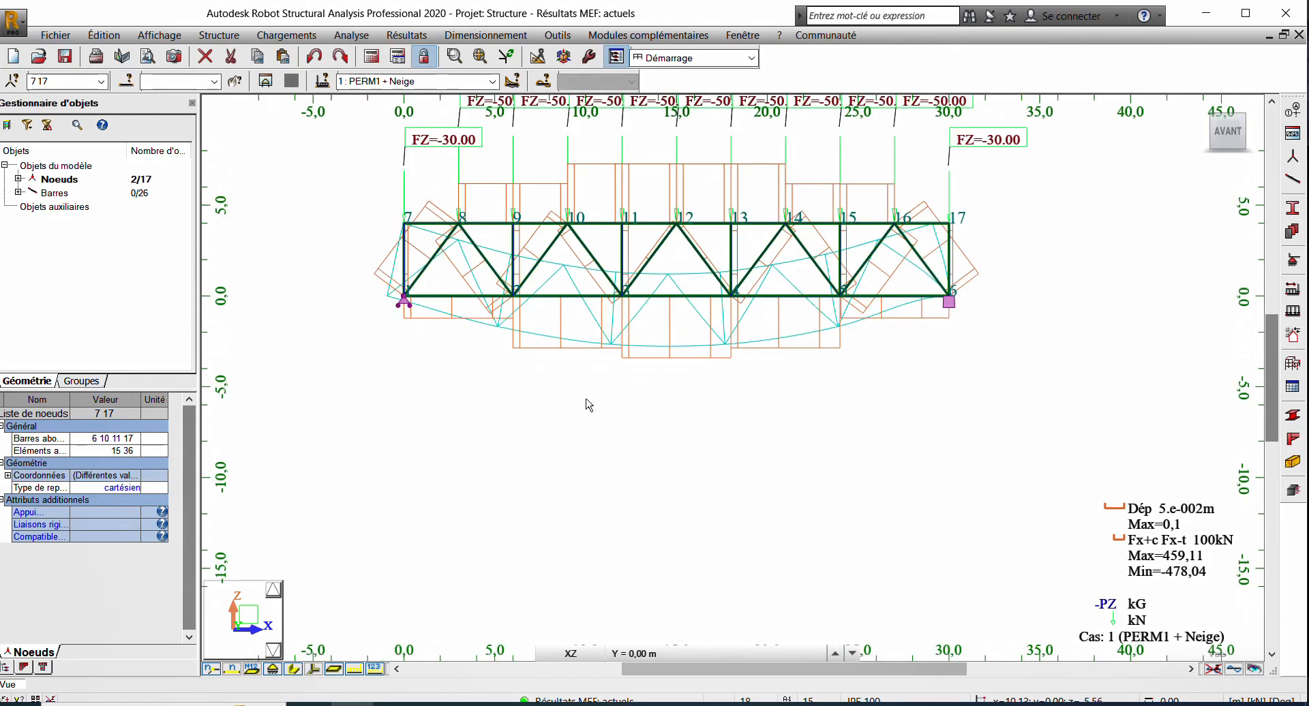
scroll(696, 387, up, 2)
middle_drag(712, 383, 711, 397)
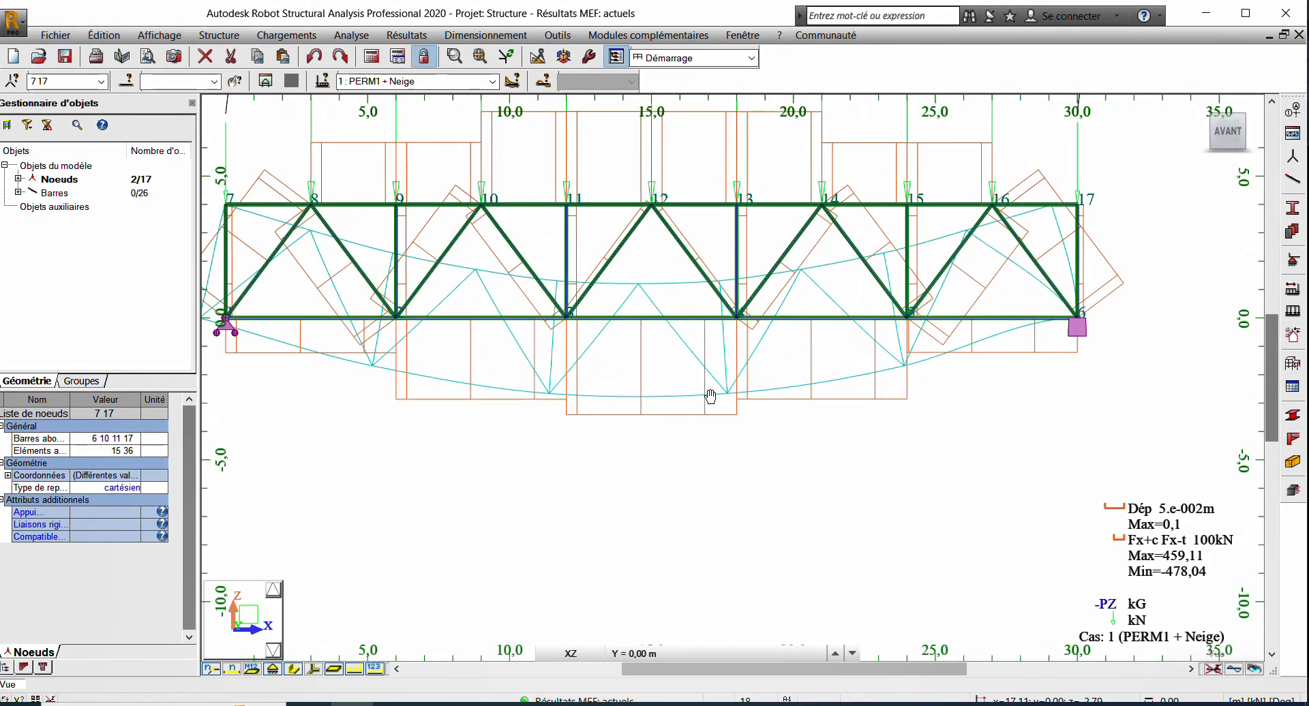
scroll(711, 396, down, 1)
middle_drag(554, 437, 582, 412)
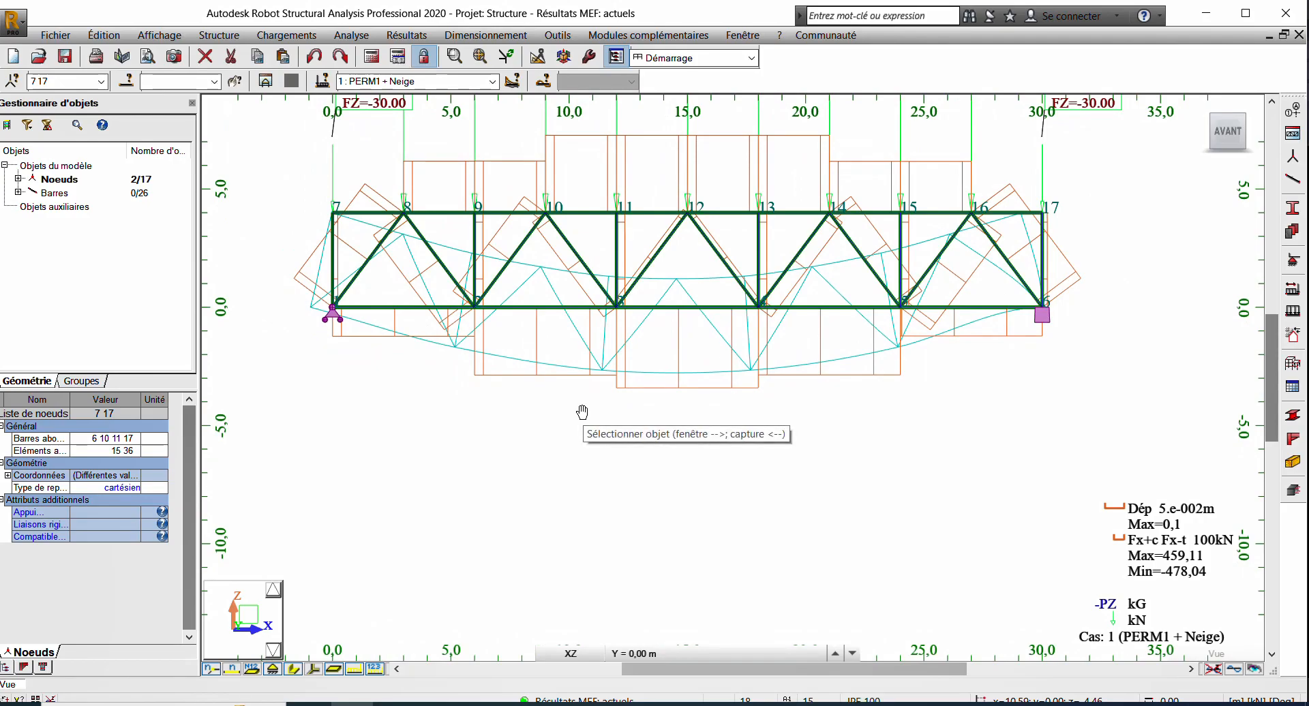
scroll(582, 411, down, 4)
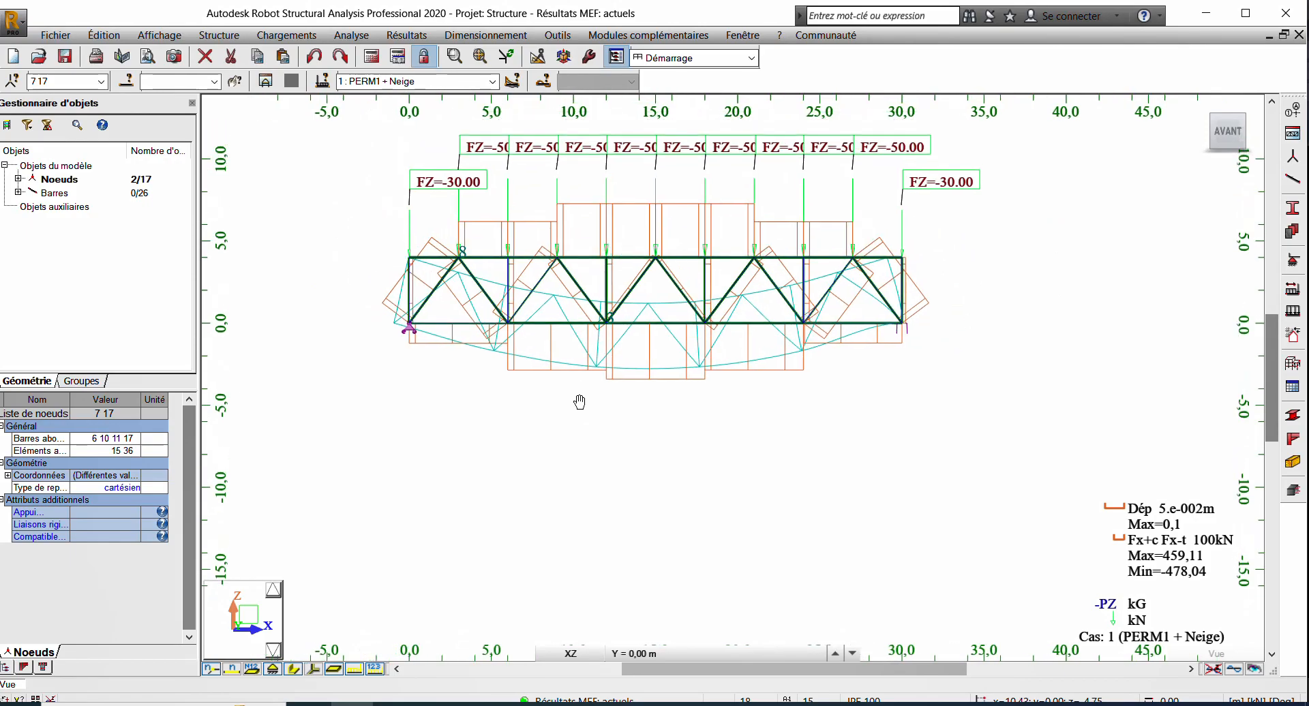
middle_drag(584, 408, 576, 440)
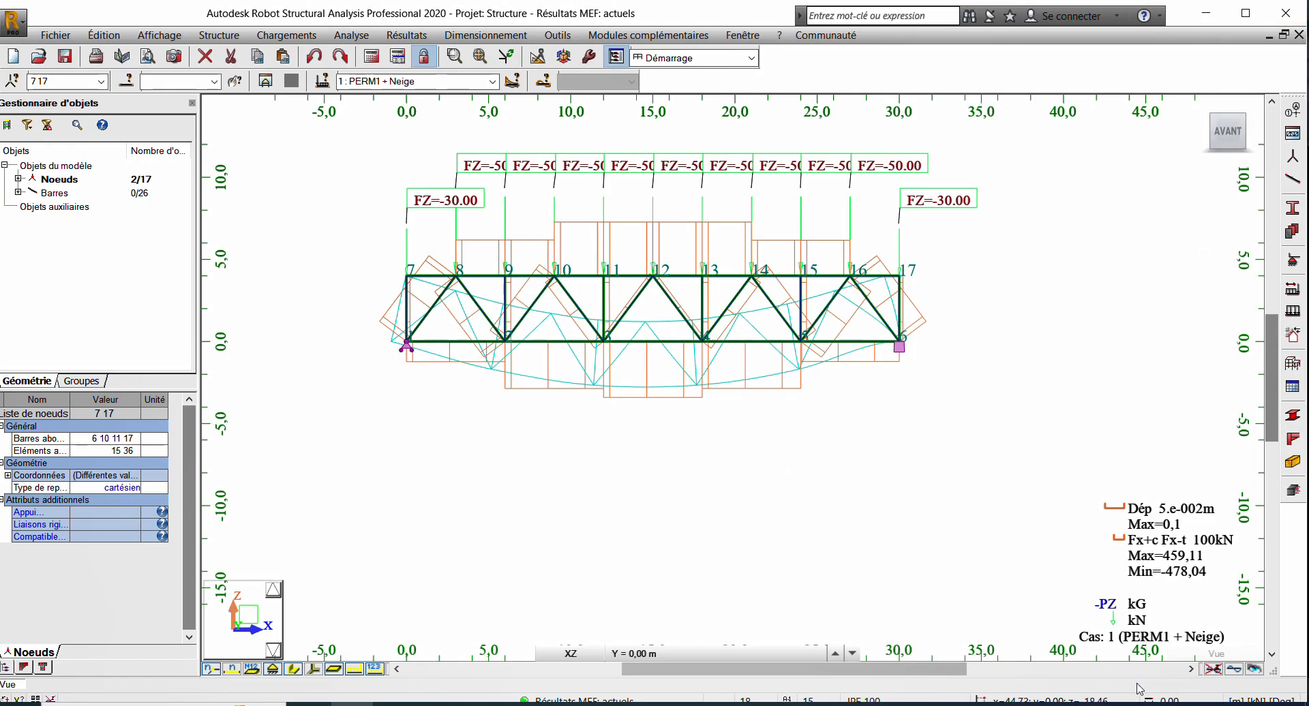
click(1109, 704)
click(1147, 659)
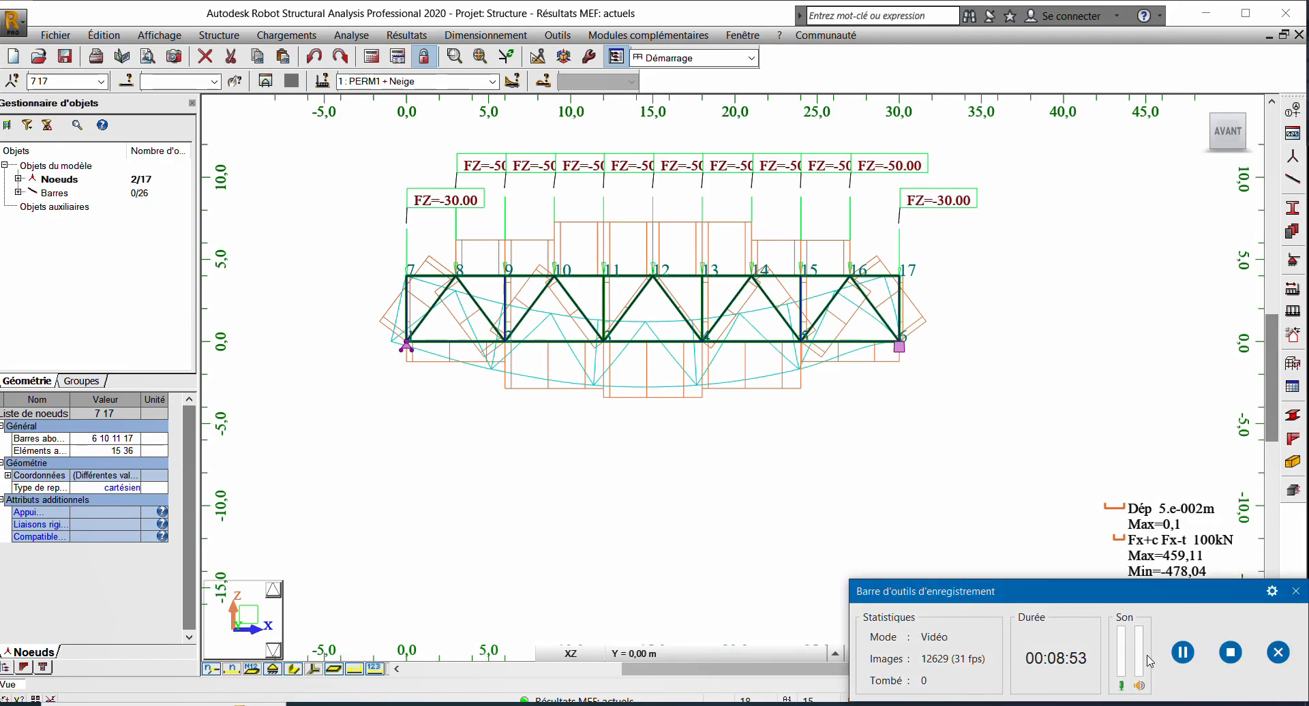